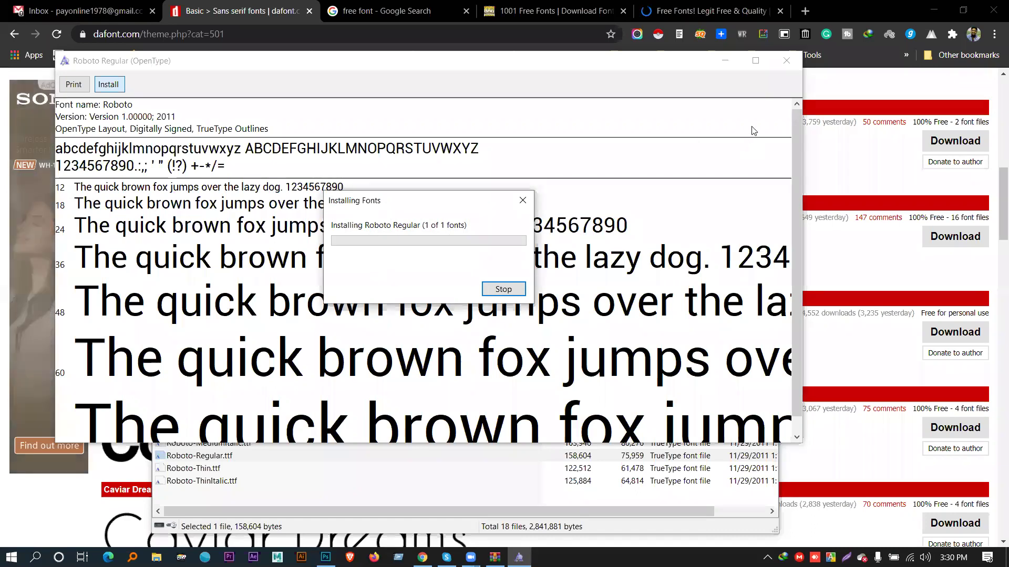
Close the Roboto Regular preview and install the Roboto-Thin.ttf font from the roboto.zip archive.
left_click(786, 60)
double_click(195, 469)
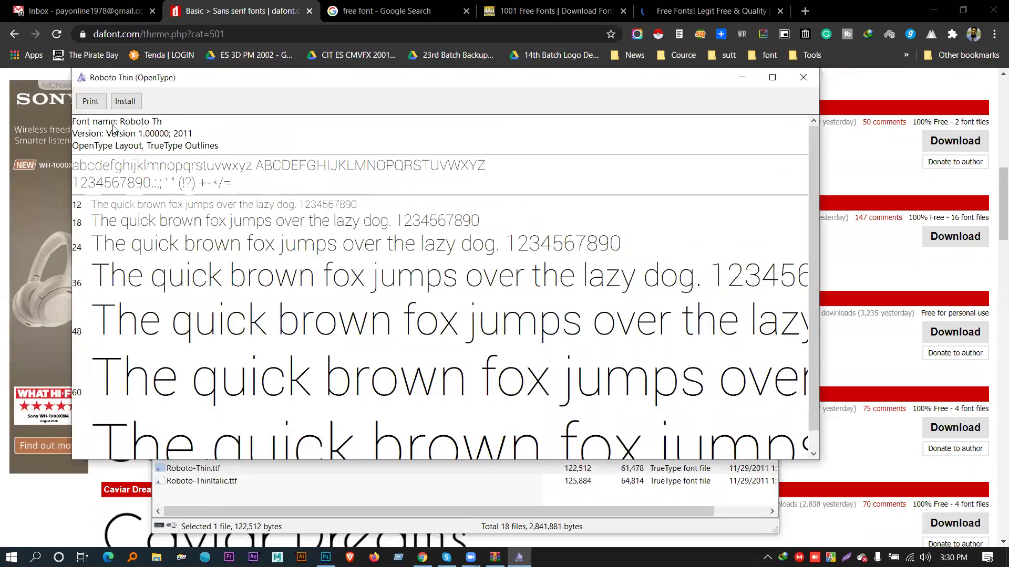
left_click(125, 101)
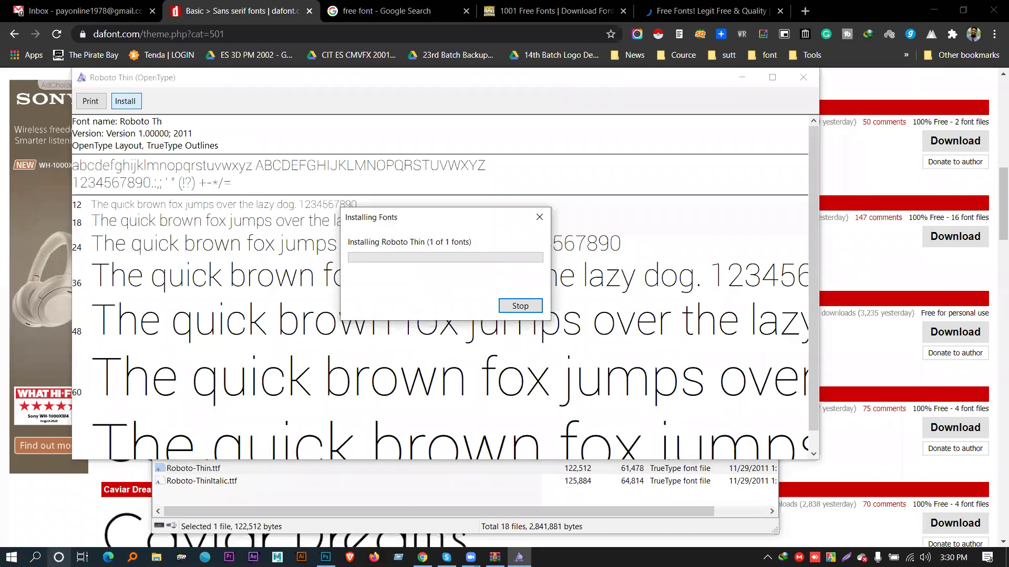
key("alt+F4")
Install the Roboto-ThinItalic.ttf font and close the roboto.zip archive.
key("Down")
key("Return")
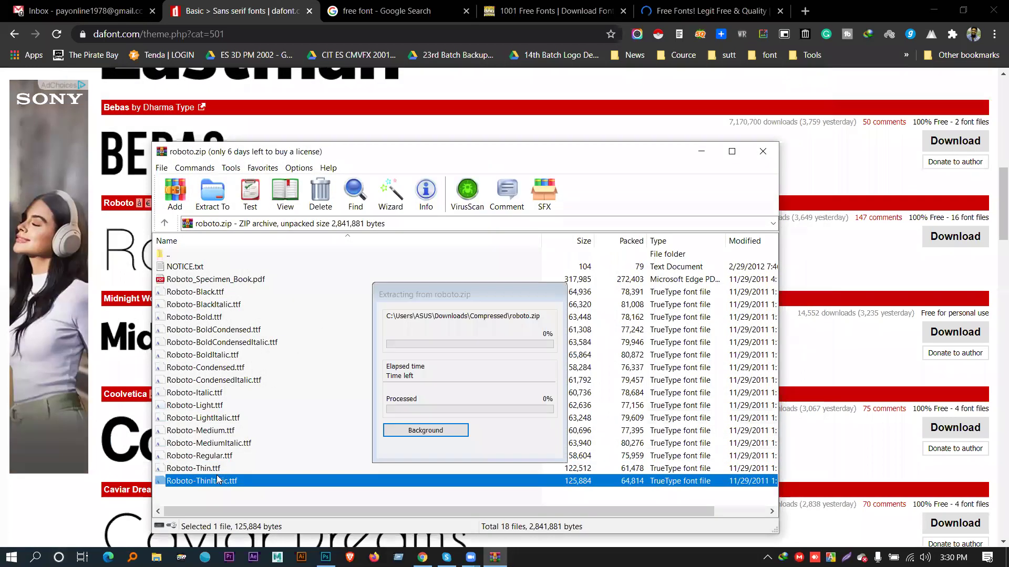
left_click(142, 118)
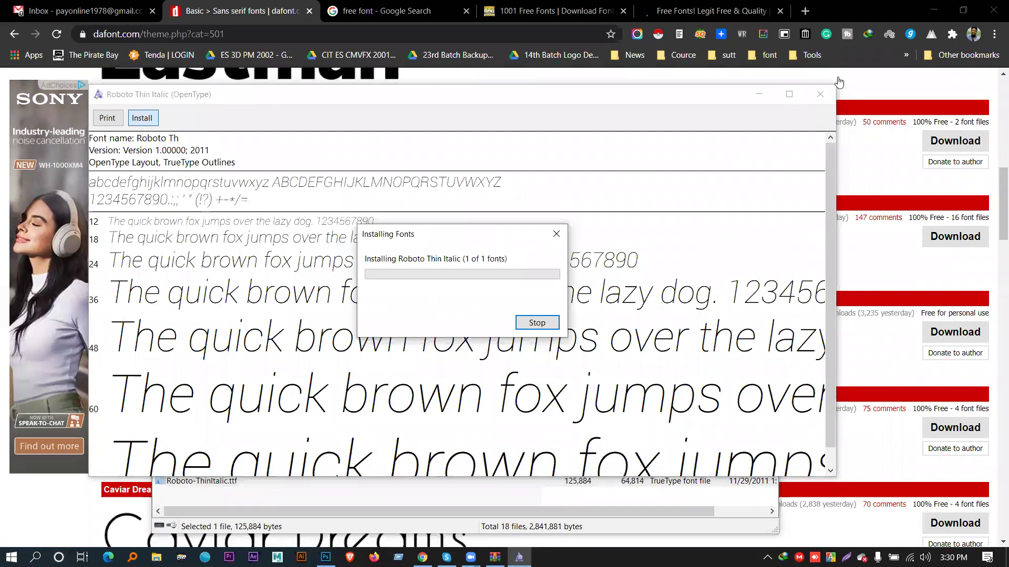
left_click(821, 94)
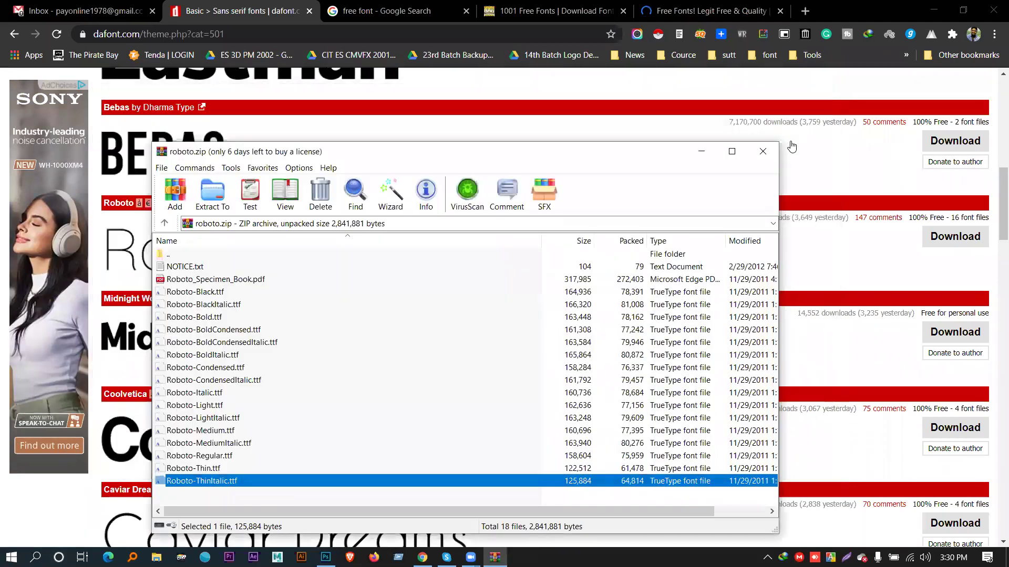
left_click(766, 104)
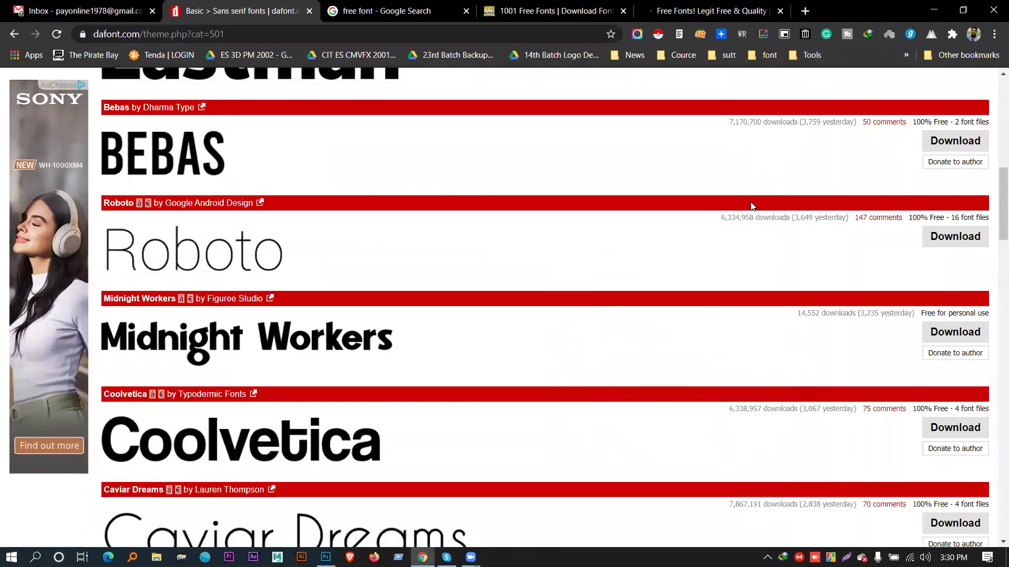
Download the Bebas Neue font from the sans serif list and open the downloaded bebas_neue.zip archive.
scroll(499, 408, "up", 10)
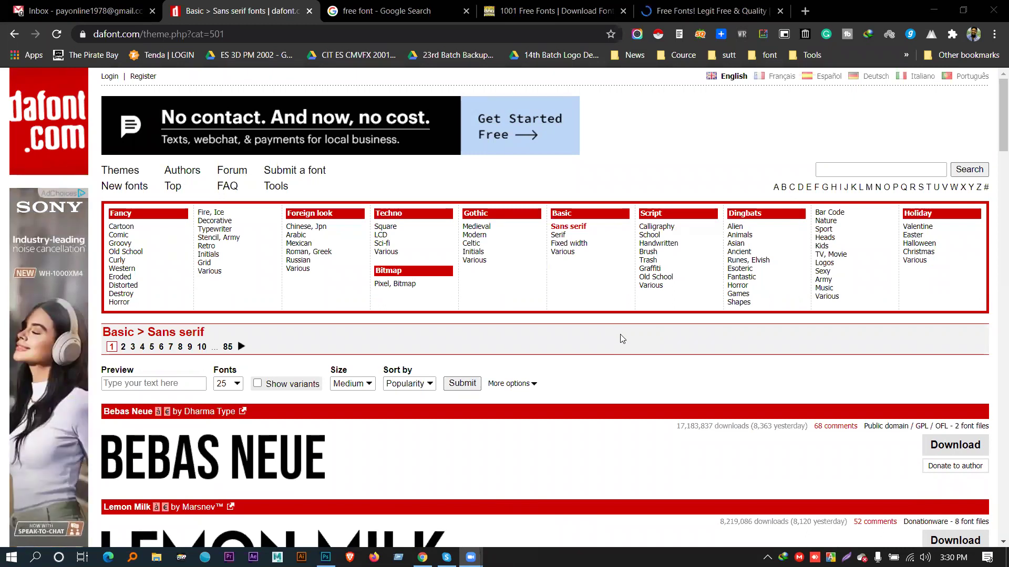
scroll(599, 376, "down", 3)
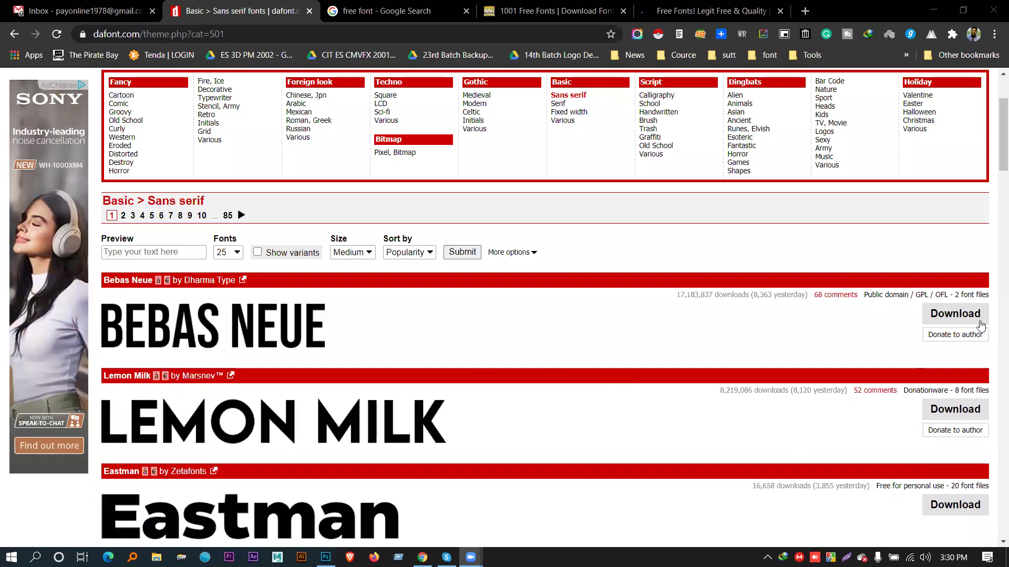
left_click(946, 317)
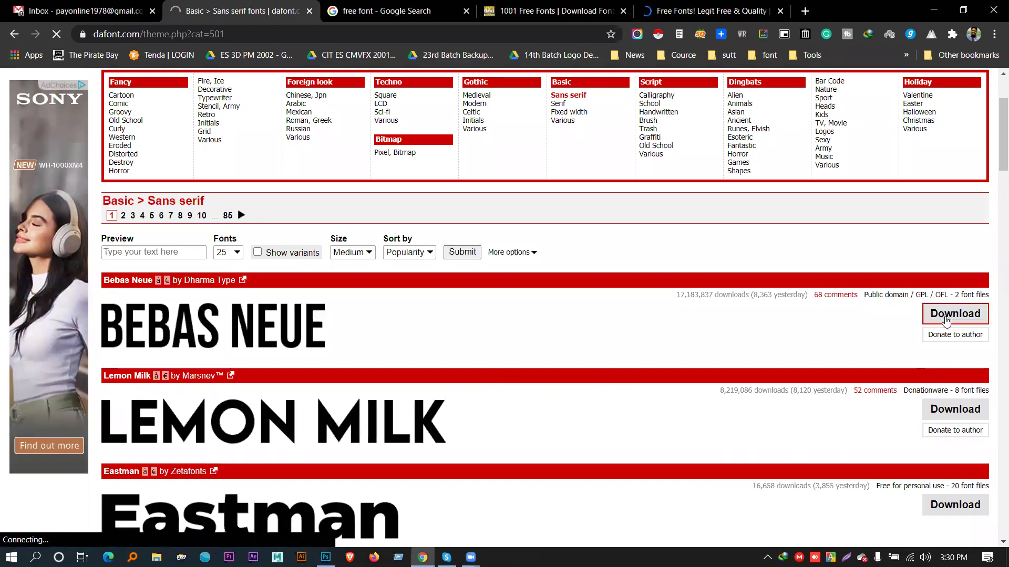
left_click(499, 338)
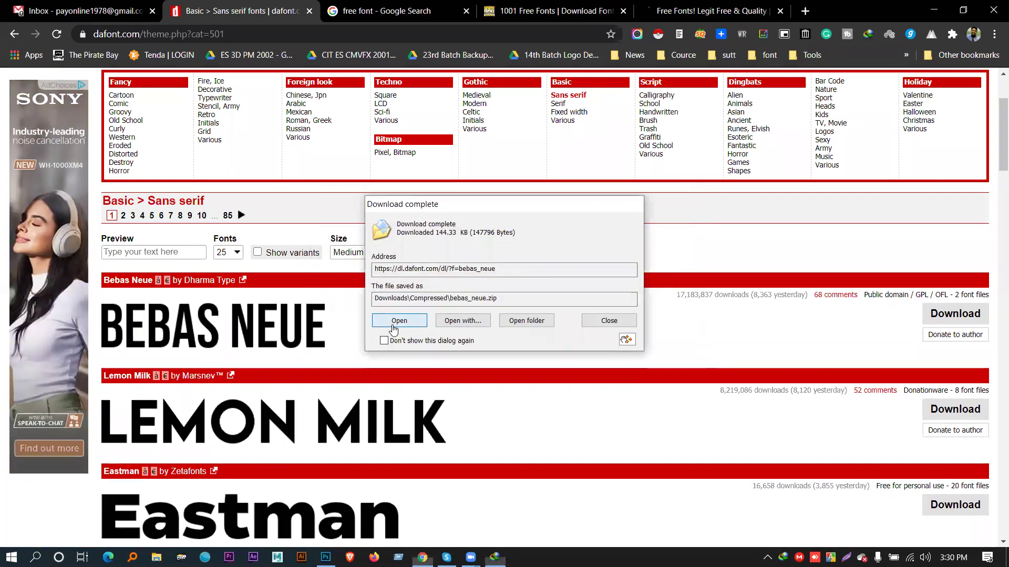
left_click(393, 327)
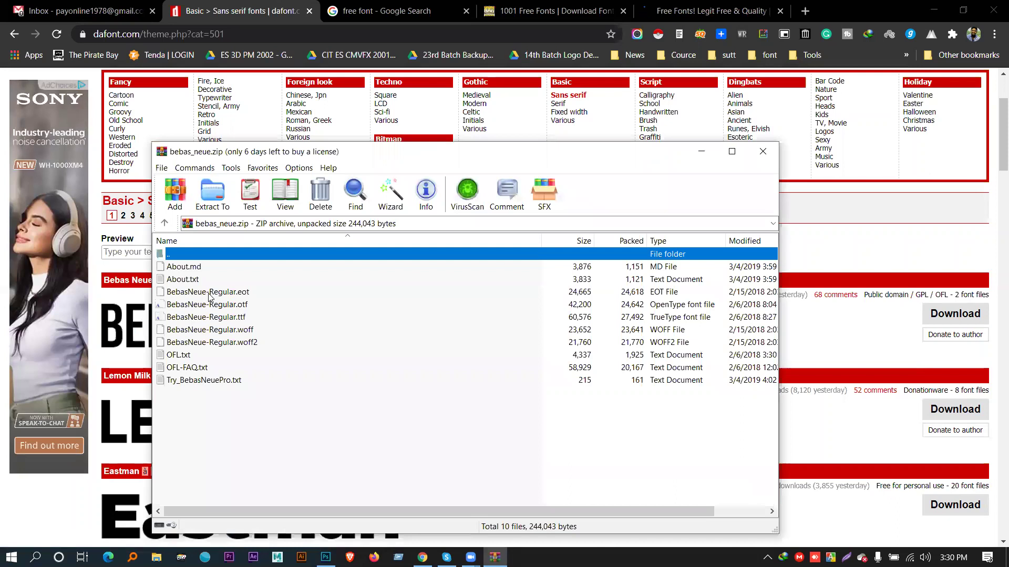
Install BebasNeue-Regular.otf from the archive and close its font preview.
double_click(188, 305)
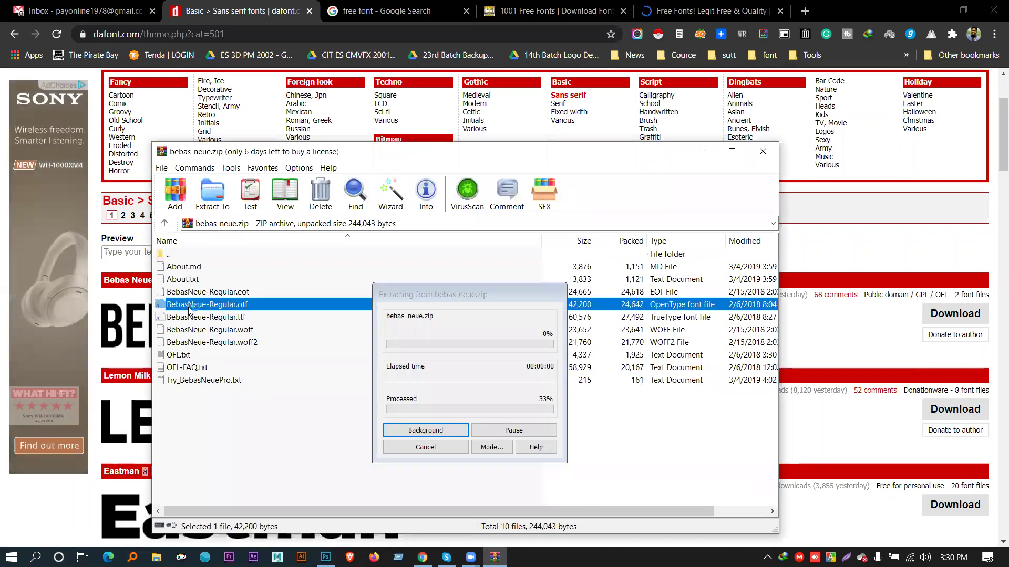
left_click(175, 152)
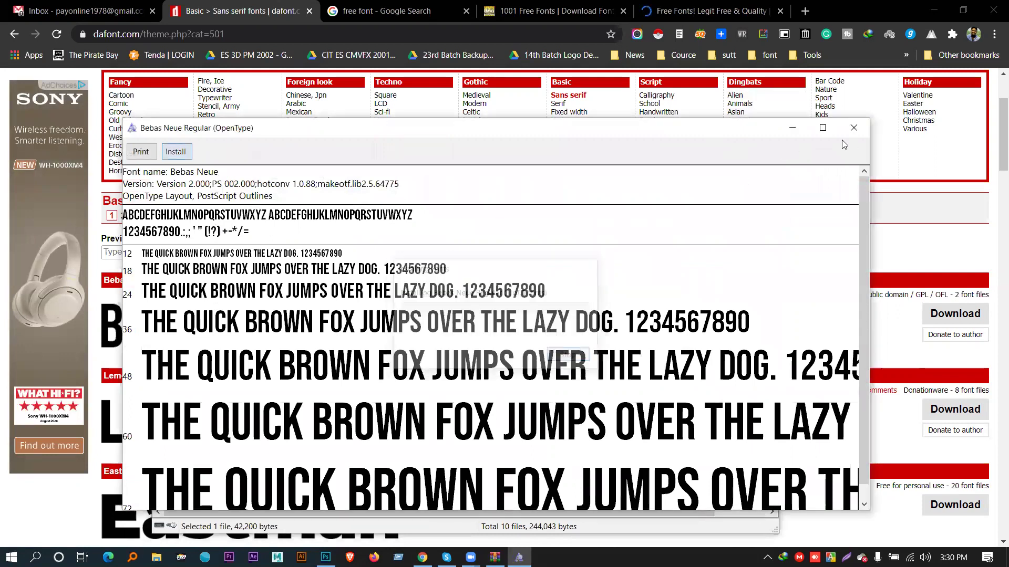
left_click(853, 128)
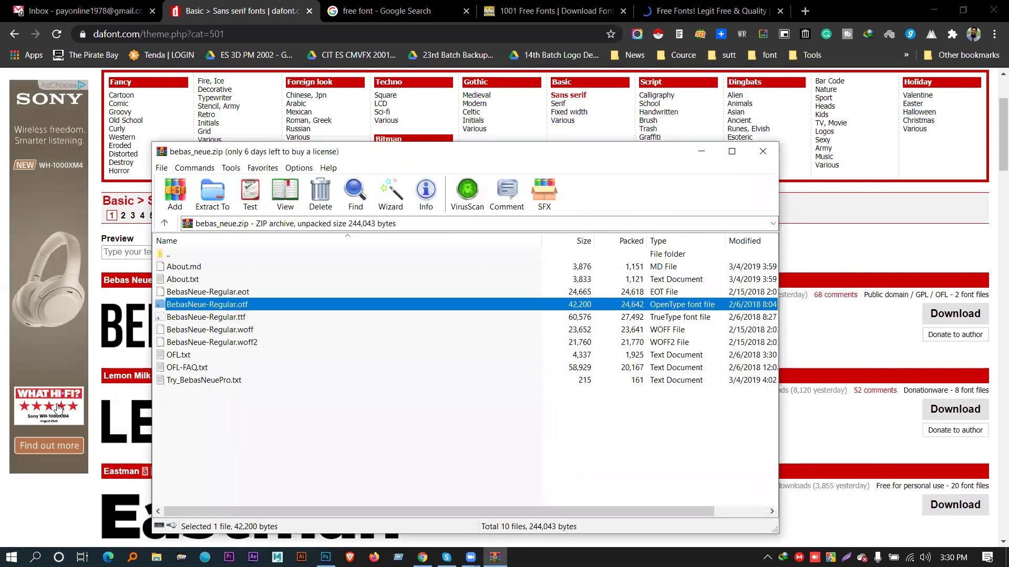
Install BebasNeue-Regular.ttf from the archive, and close the preview and the archive.
double_click(186, 317)
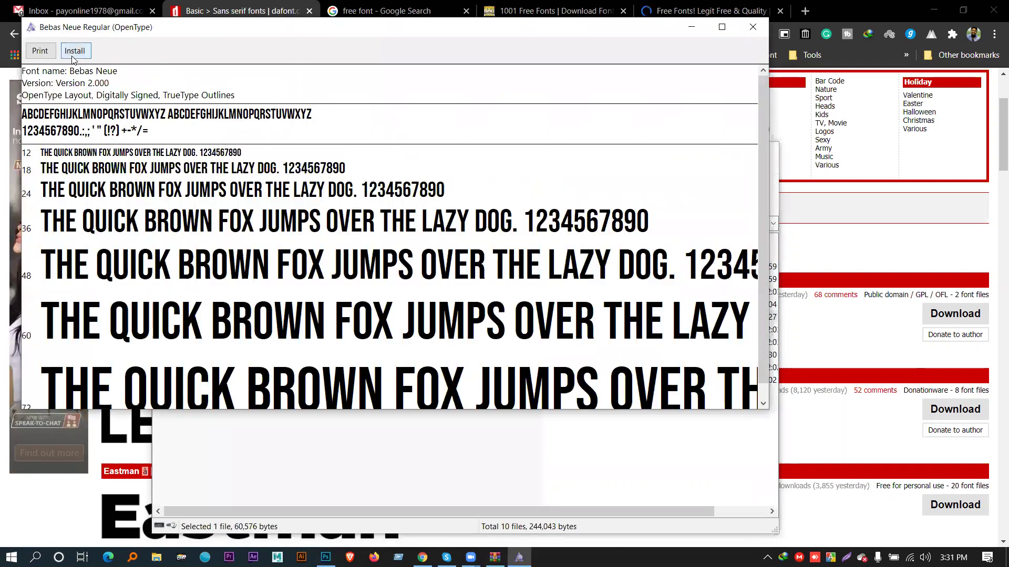
left_click(73, 51)
left_click(544, 292)
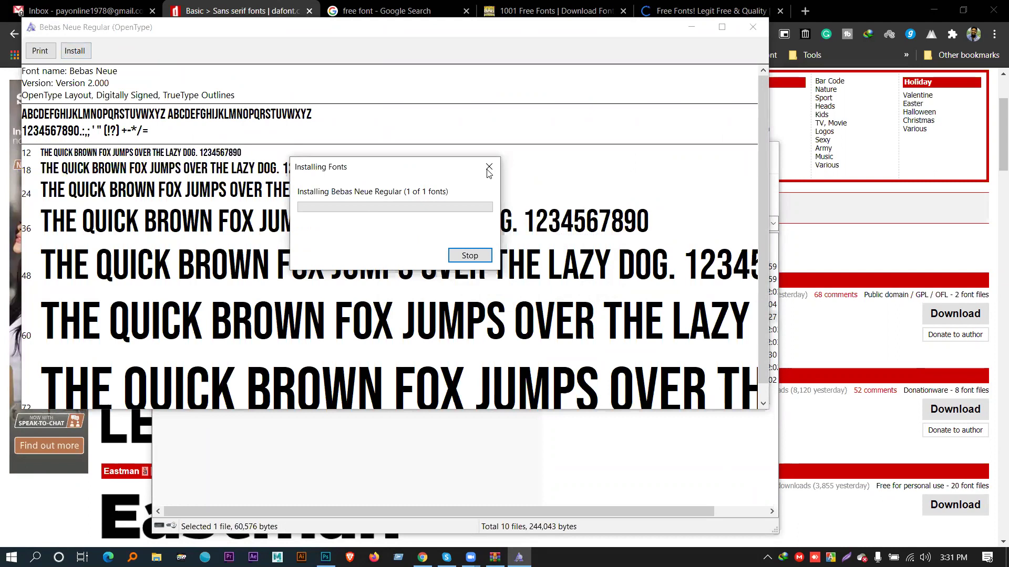
left_click(752, 27)
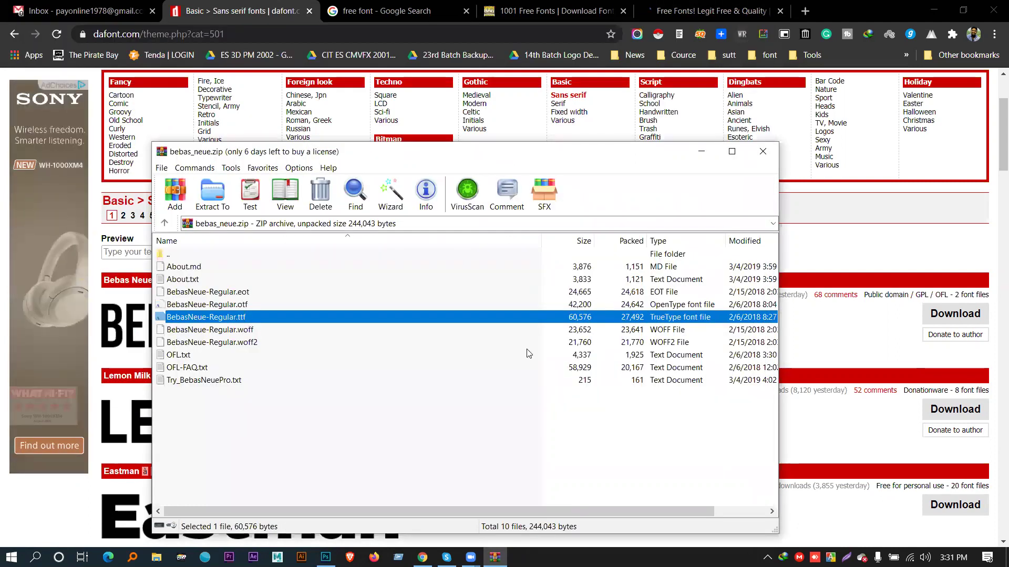
left_click(763, 151)
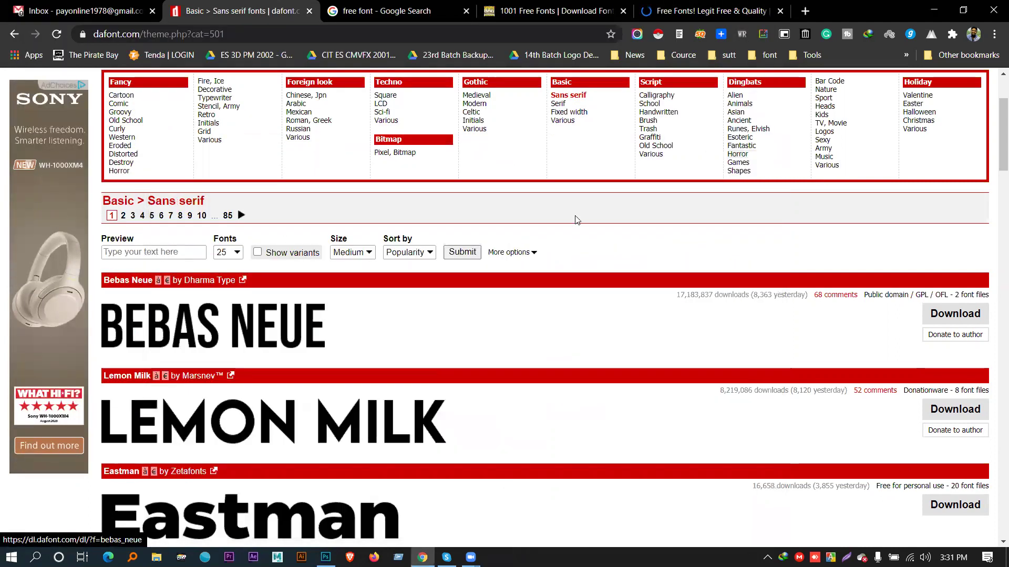
Look over the sans serif font list and view the Super Sale design in Photoshop before returning to Chrome.
scroll(575, 220, "down", 6)
scroll(575, 210, "up", 3)
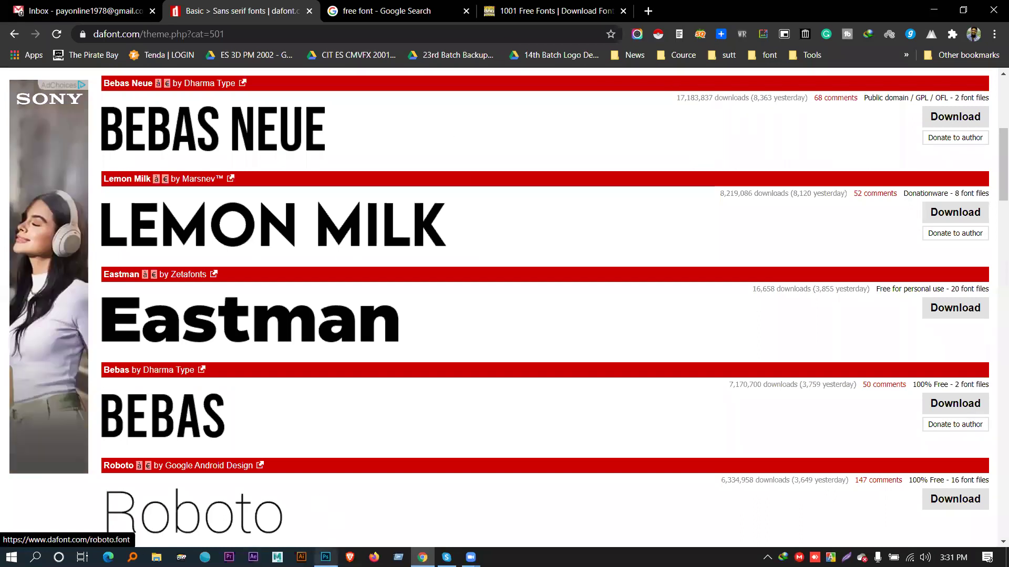
left_click(326, 556)
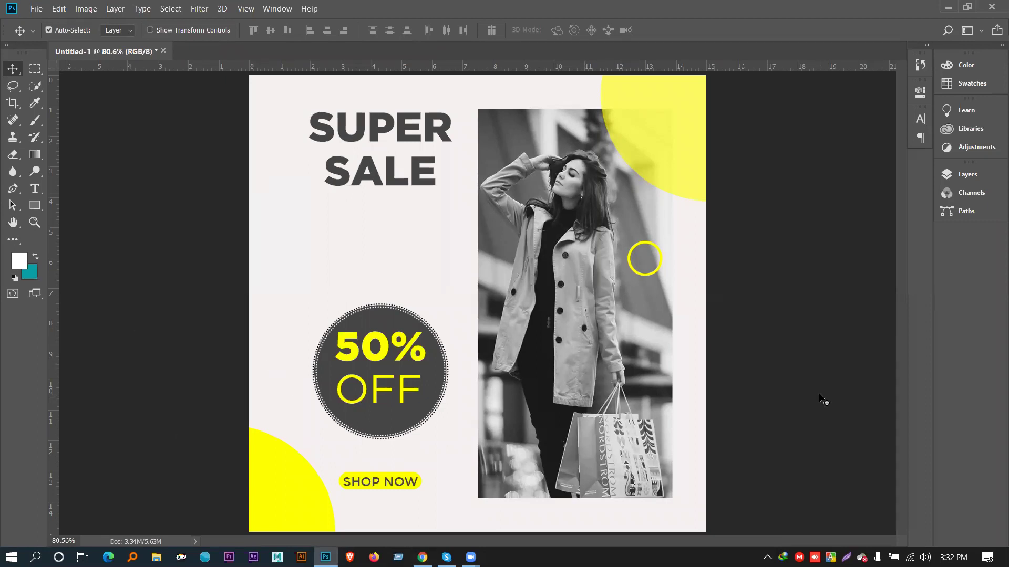
left_click(422, 557)
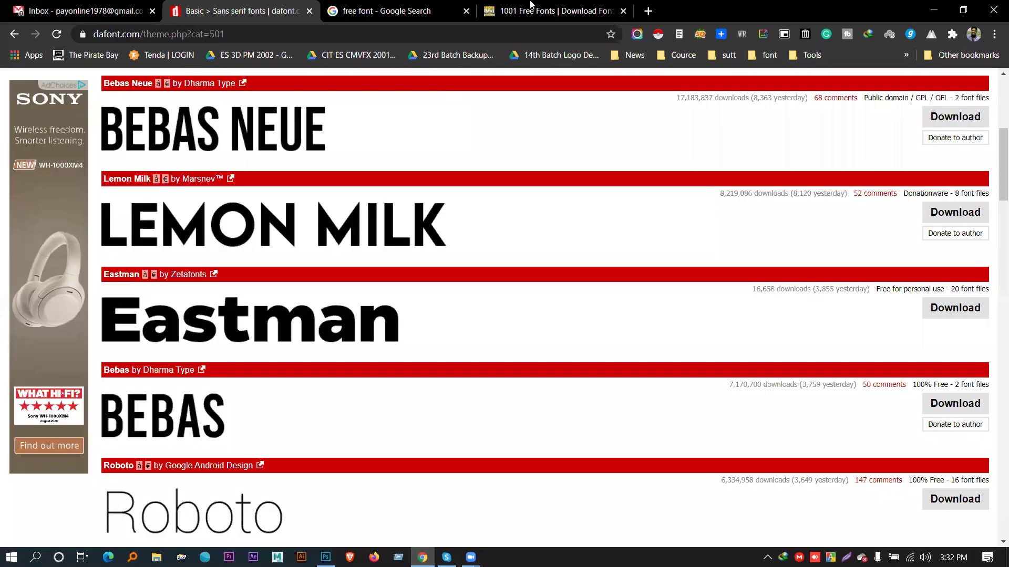
Close the font-related browser tabs and search Google for "instagram post size" in a new tab.
left_click(466, 10)
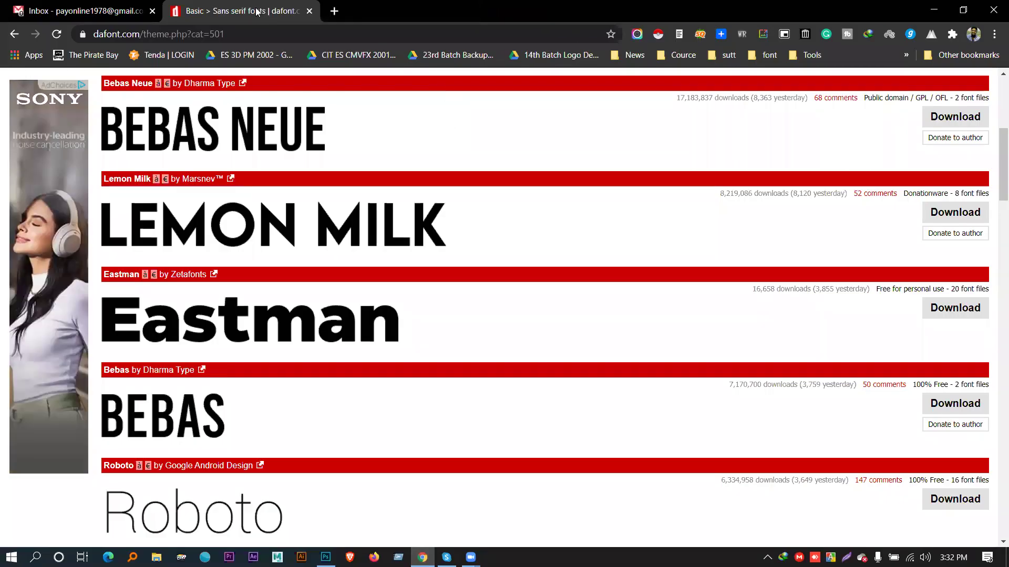
left_click(309, 10)
key("ctrl+t")
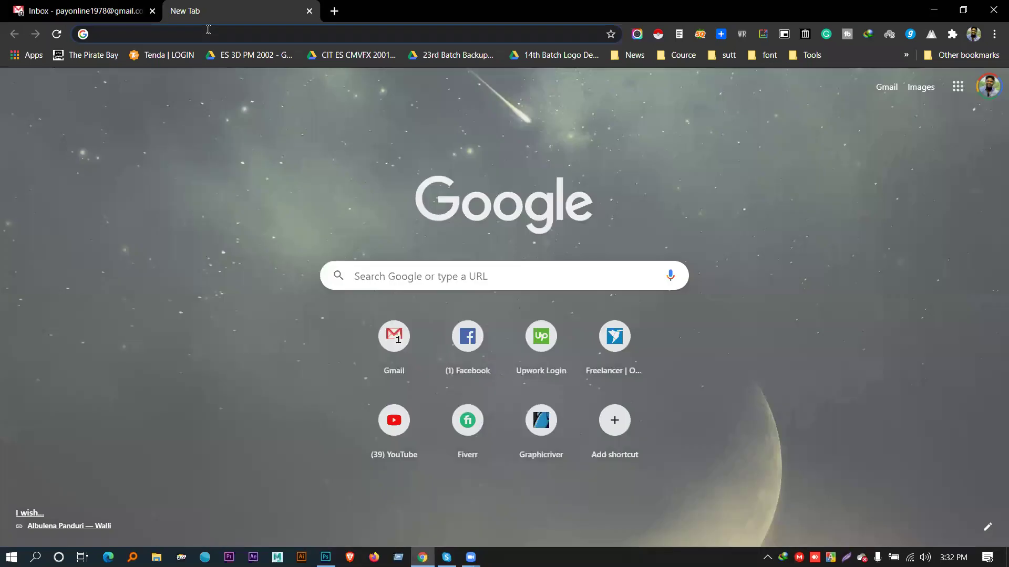
left_click(208, 29)
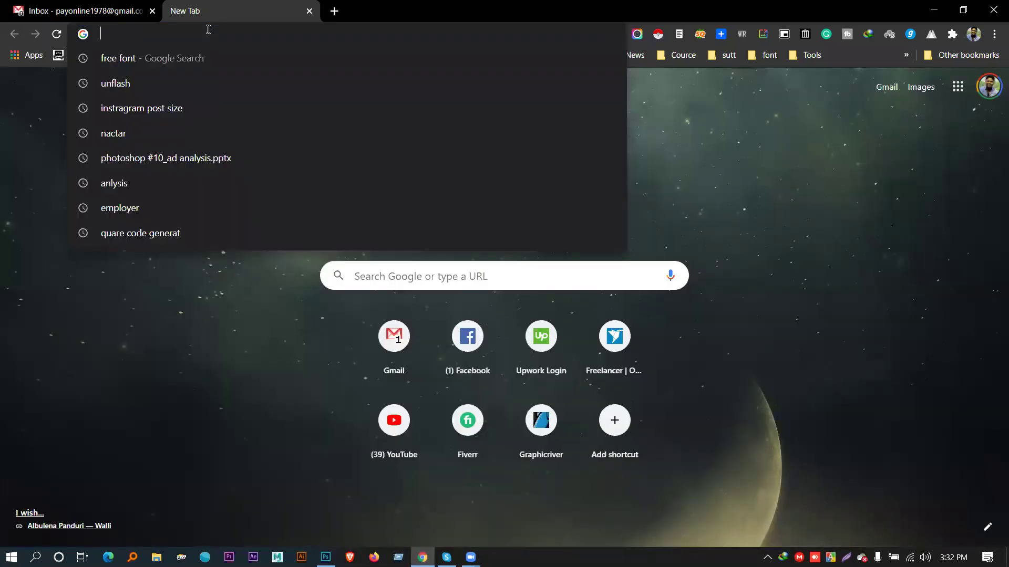
type("inst")
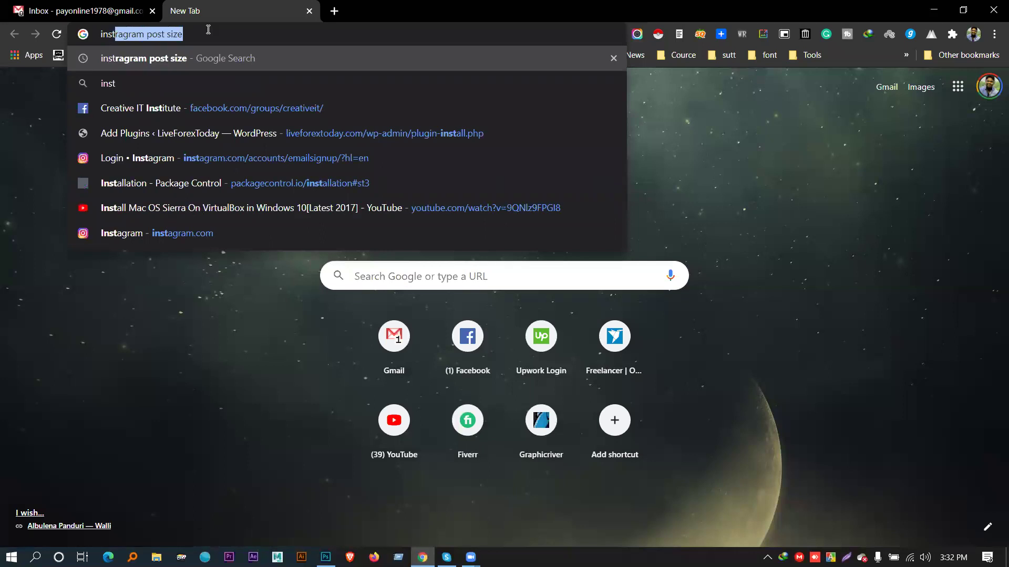
key("Return")
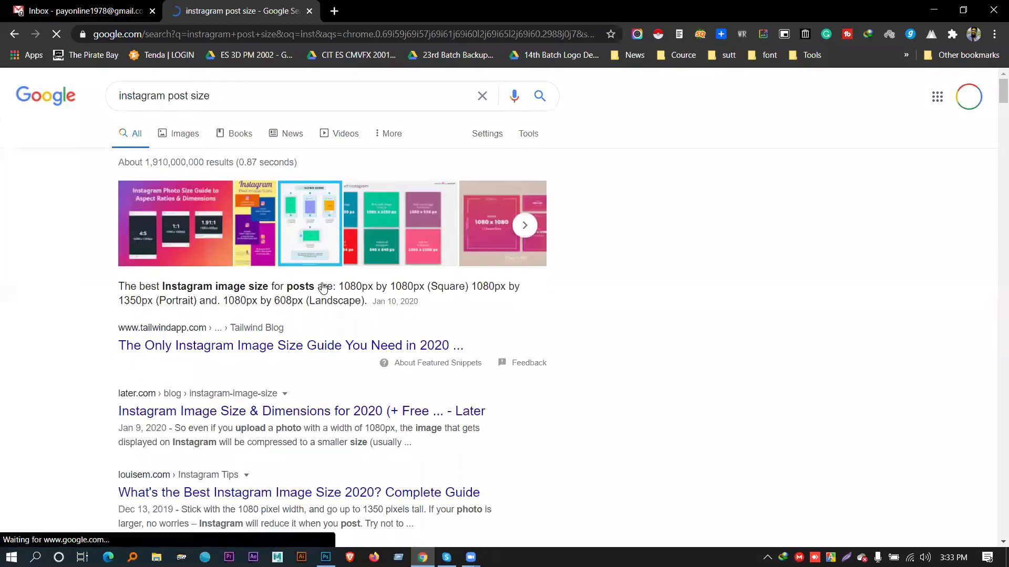
Examine the recommended square and portrait Instagram post dimensions in the featured search answer, dismissing the IDM warning.
left_click_drag(348, 284, 402, 284)
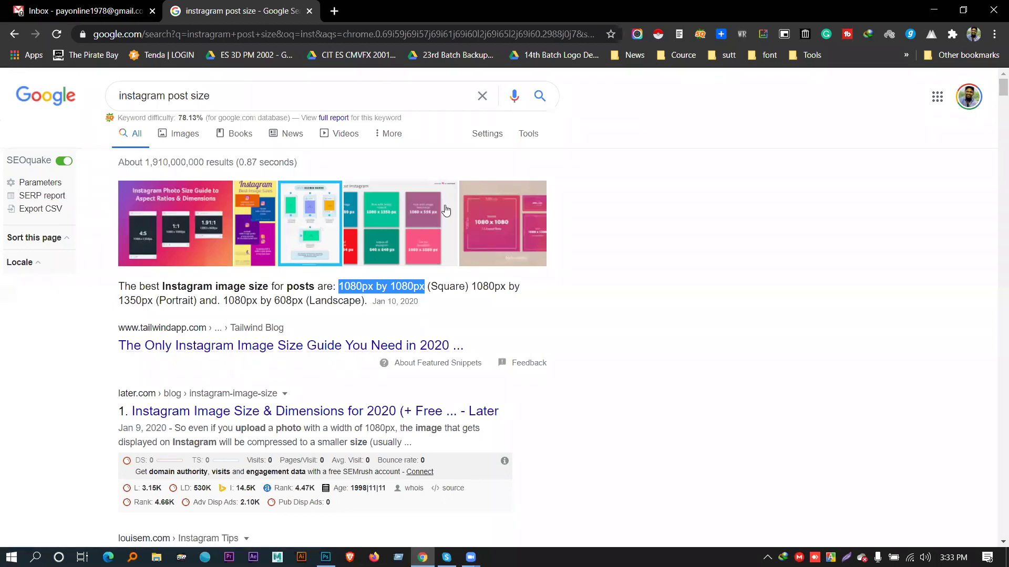
double_click(482, 286)
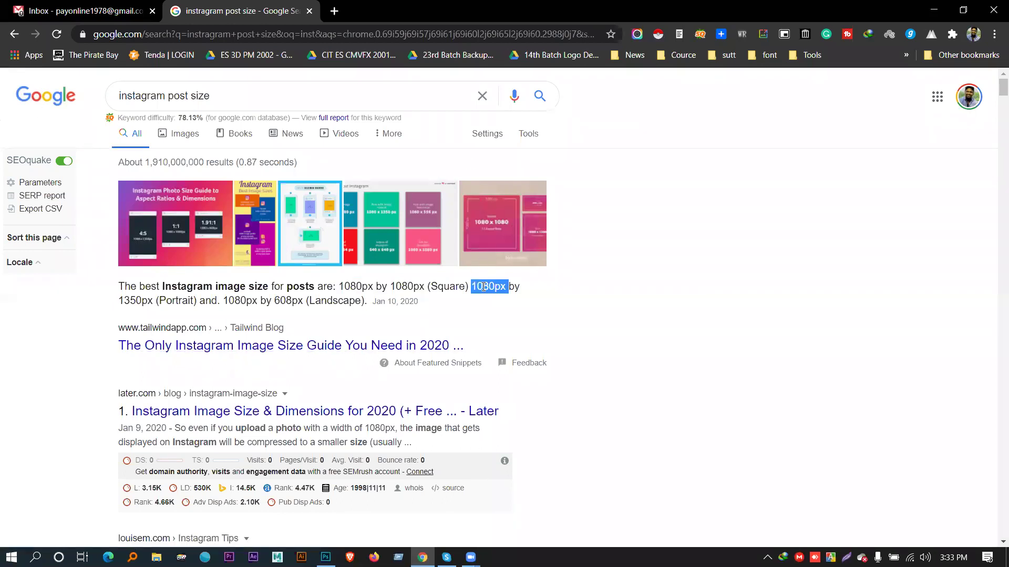
left_click_drag(135, 300, 140, 300)
double_click(130, 298)
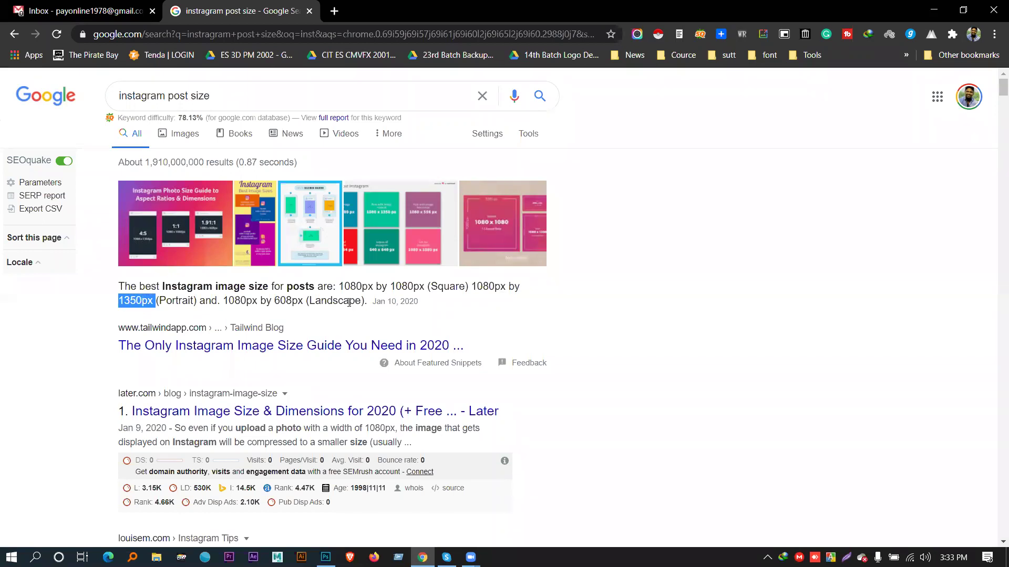
left_click_drag(342, 286, 411, 285)
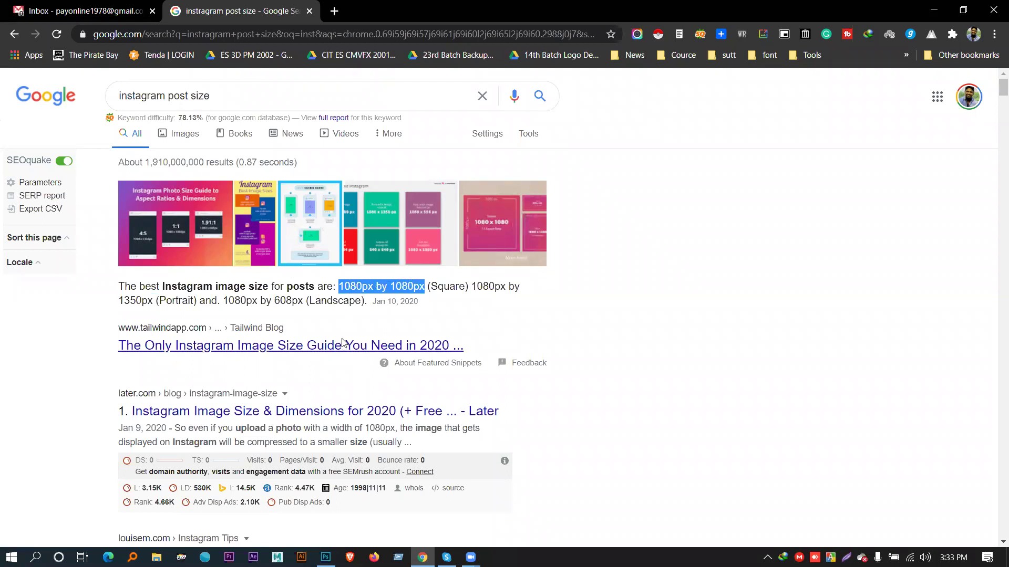
left_click(344, 287)
left_click_drag(339, 287, 424, 287)
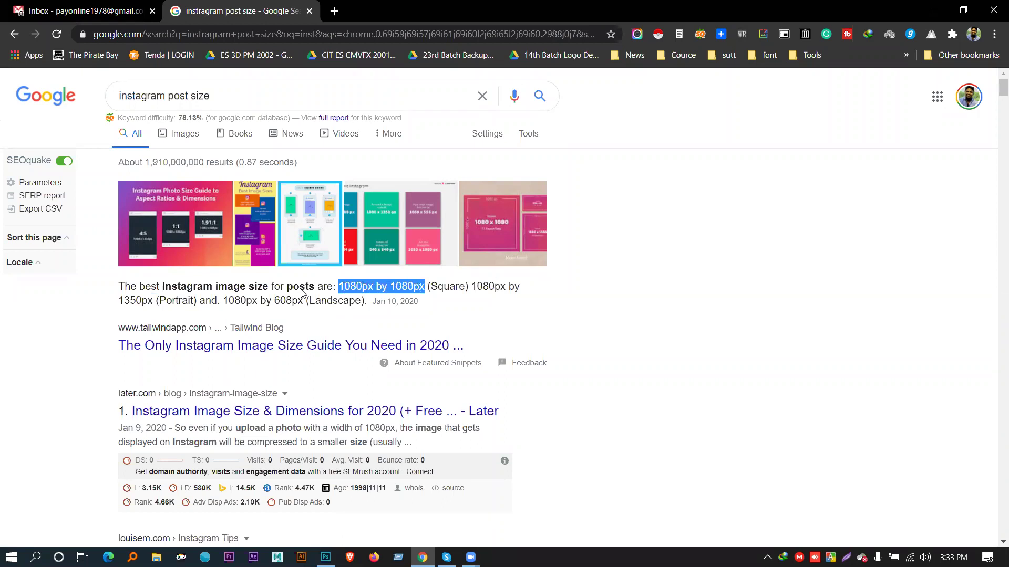
double_click(485, 287)
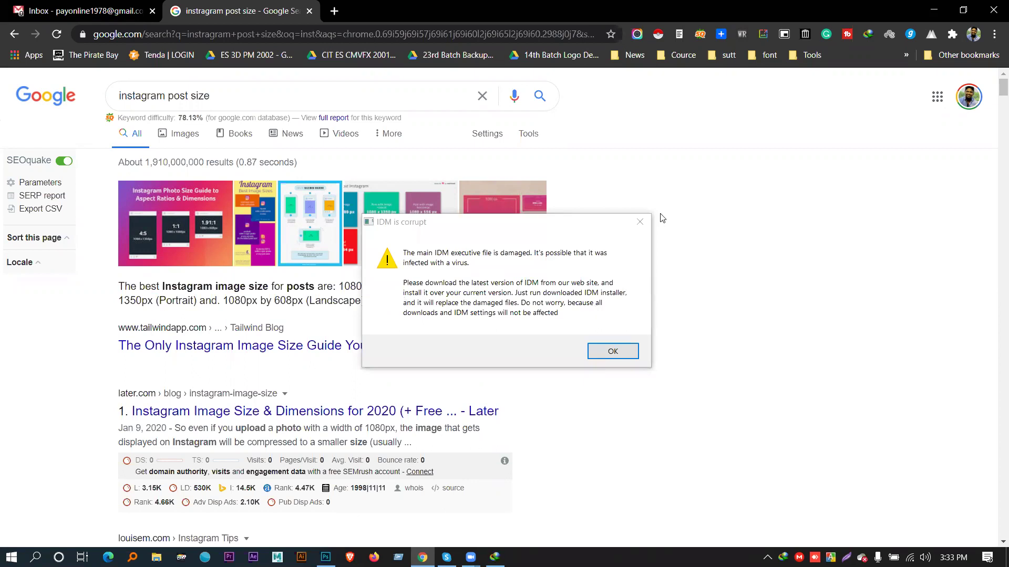
left_click(644, 221)
Switch to Photoshop and create a 1080 × 1080 pixel document at 72 pixels/inch in RGB Color with a white background.
middle_click(399, 4)
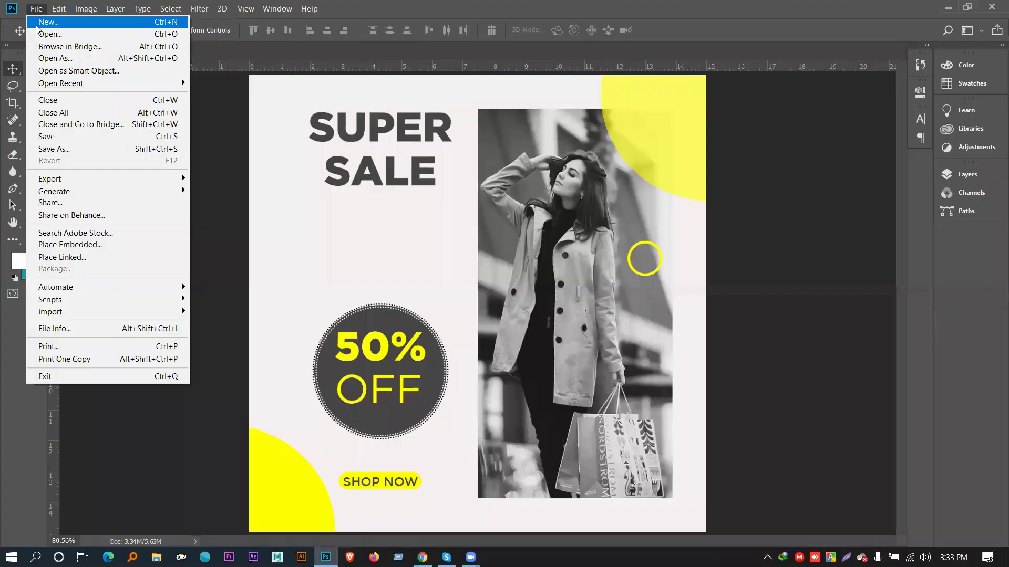
left_click(44, 22)
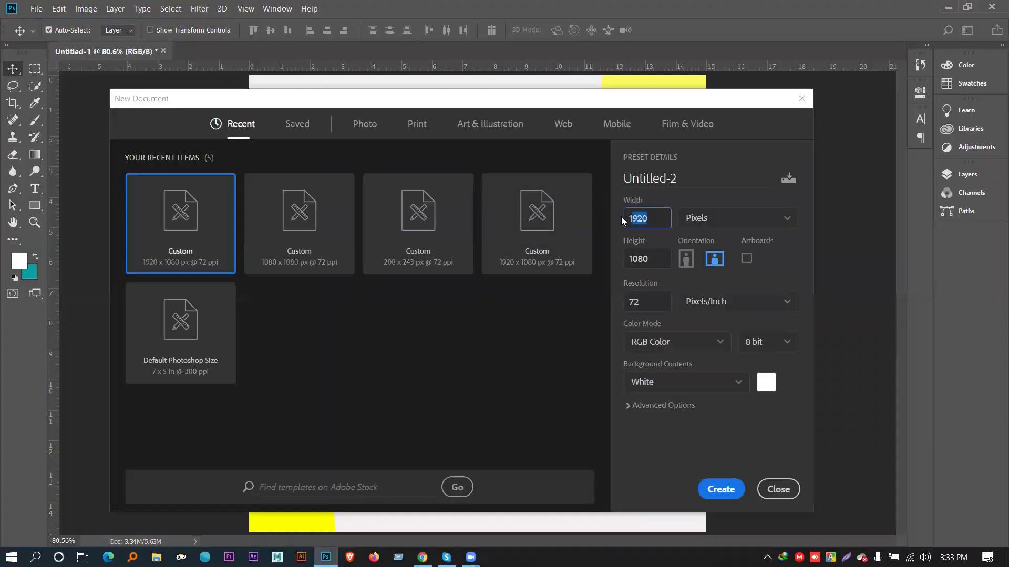
type("1080")
left_click(652, 257)
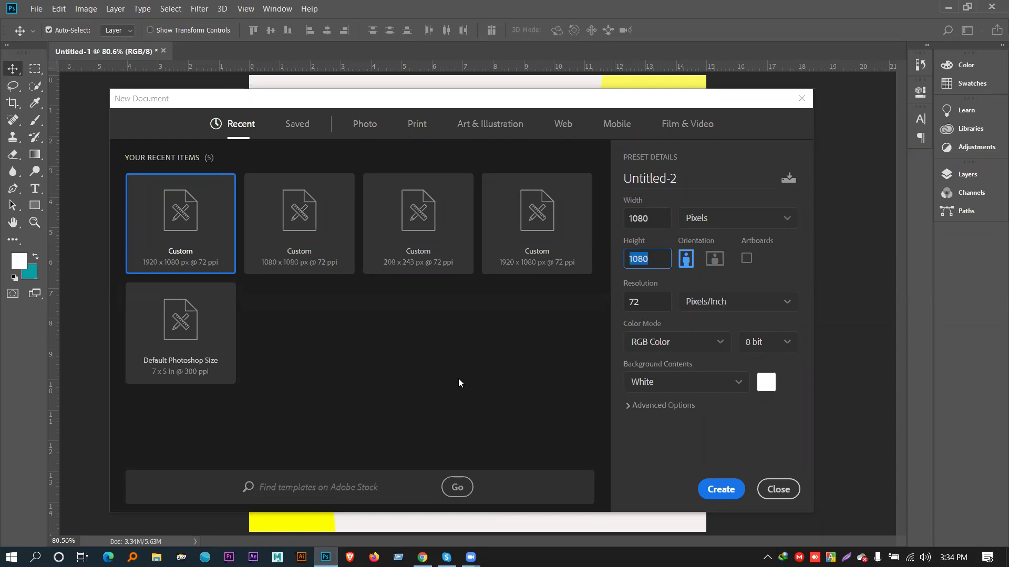
left_click(655, 302)
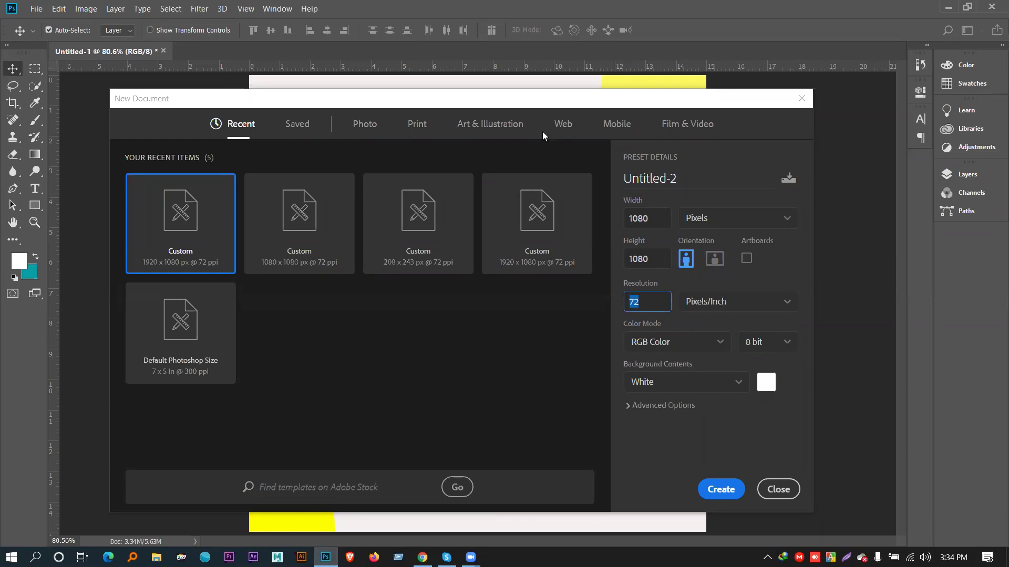
left_click(522, 105)
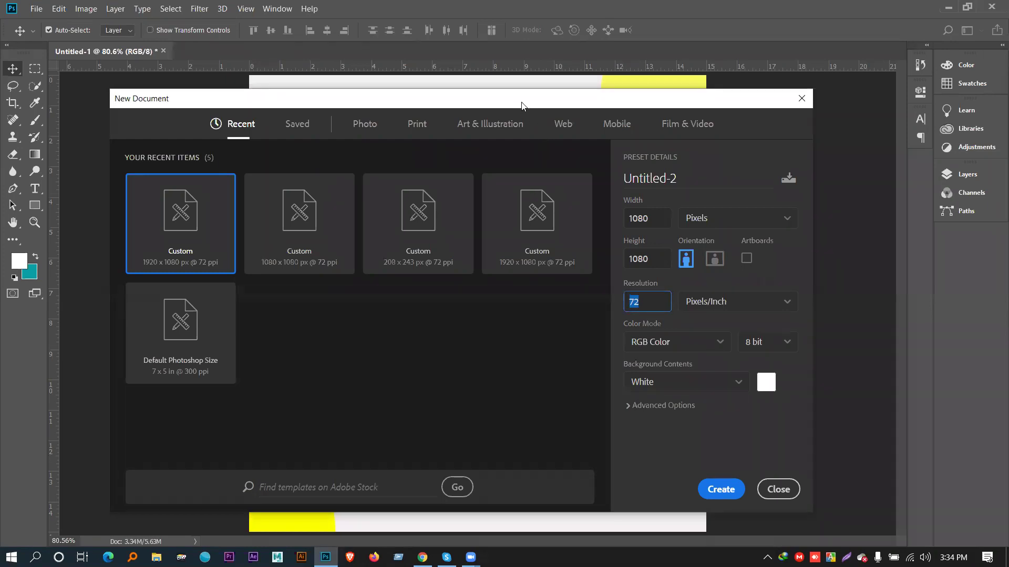
left_click_drag(522, 105, 537, 114)
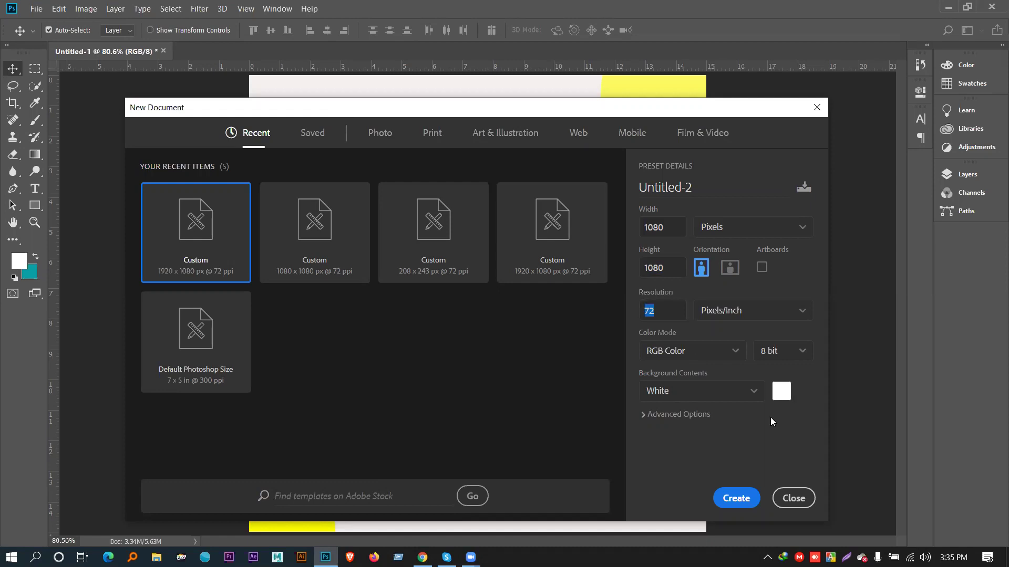
left_click(745, 505)
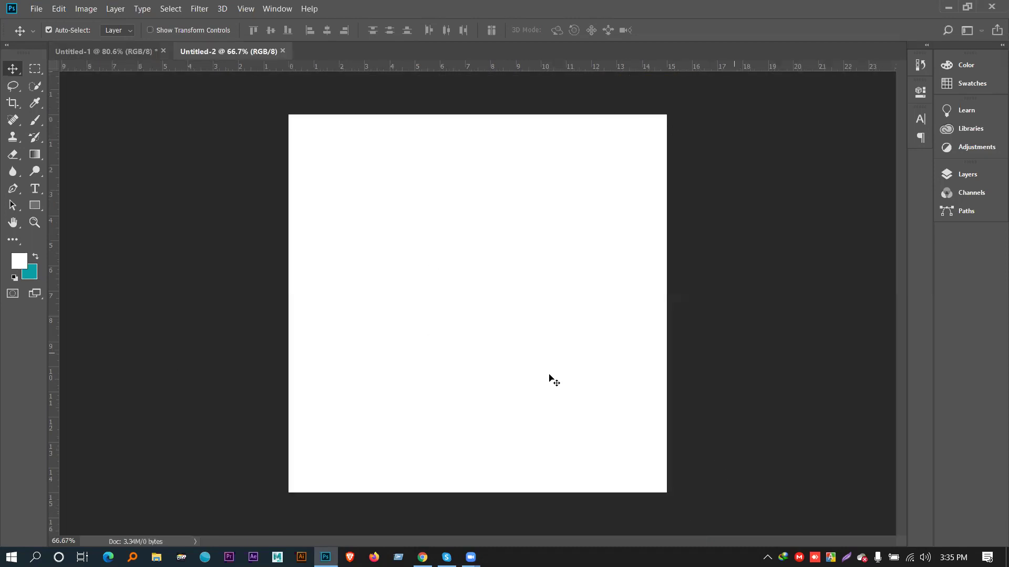
Float the Layers panel beside the canvas and draw a white rectangle of about 1083 × 1090 px covering the whole canvas.
left_click(952, 173)
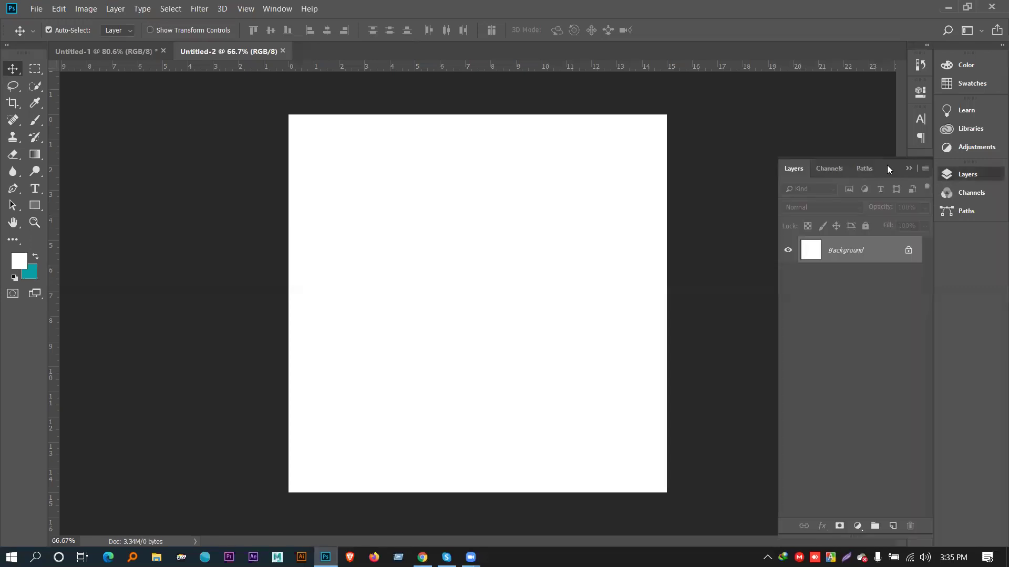
left_click_drag(893, 171, 827, 129)
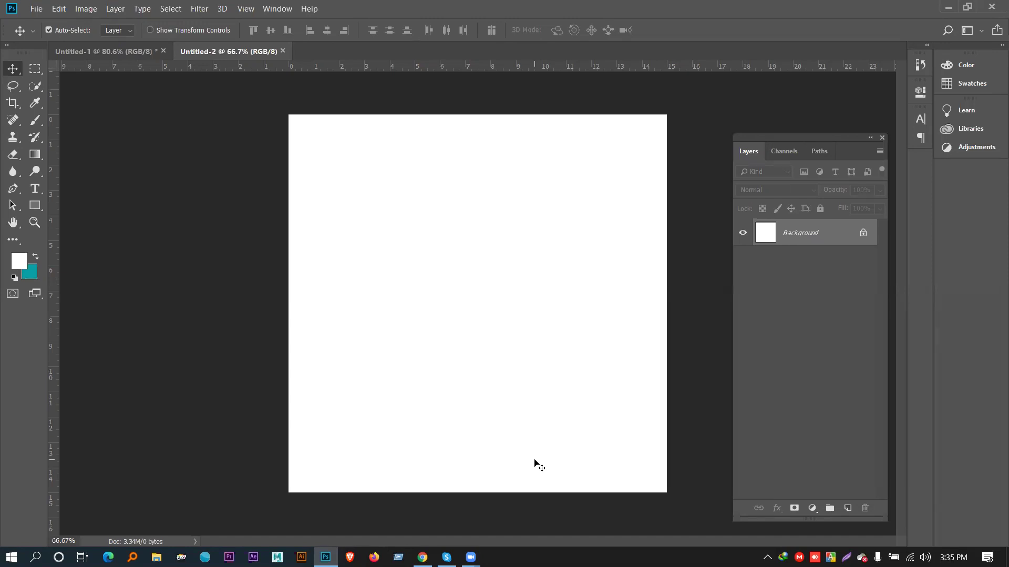
left_click(35, 206)
left_click_drag(289, 115, 667, 495)
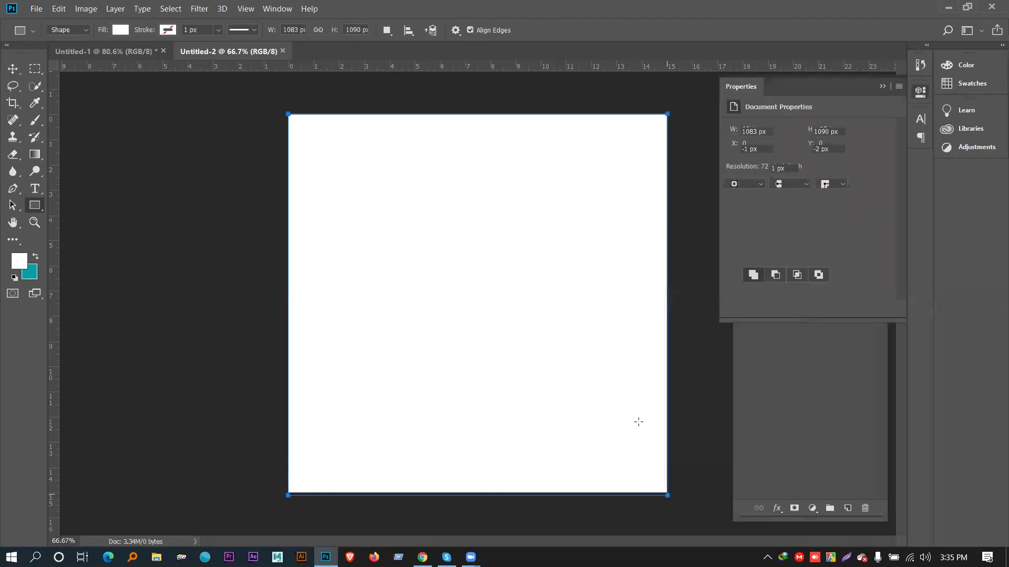
Delete the locked Background layer and rename the rectangle layer to BG.
left_click(879, 87)
left_click(820, 267)
left_click(820, 267)
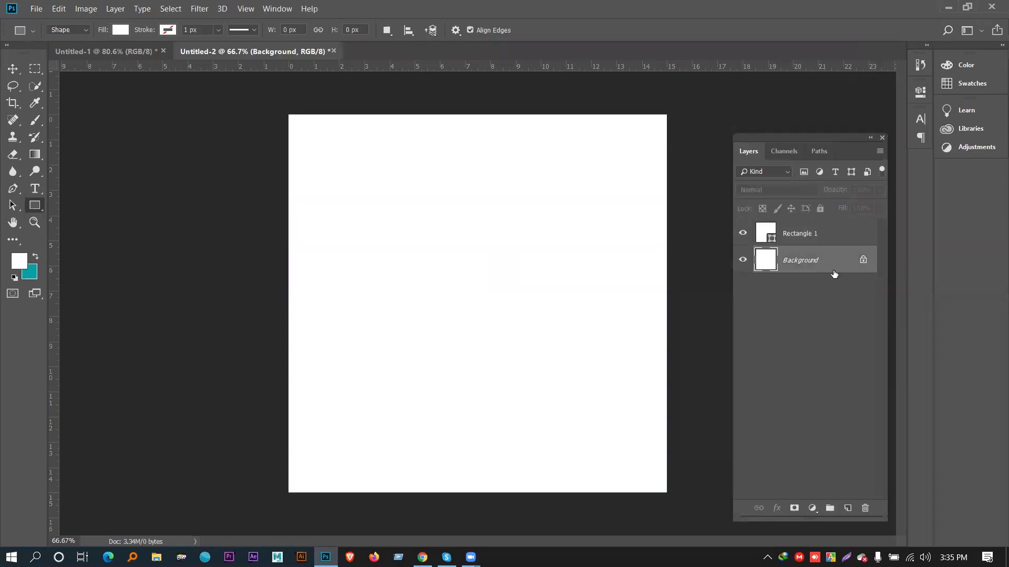
key("Delete")
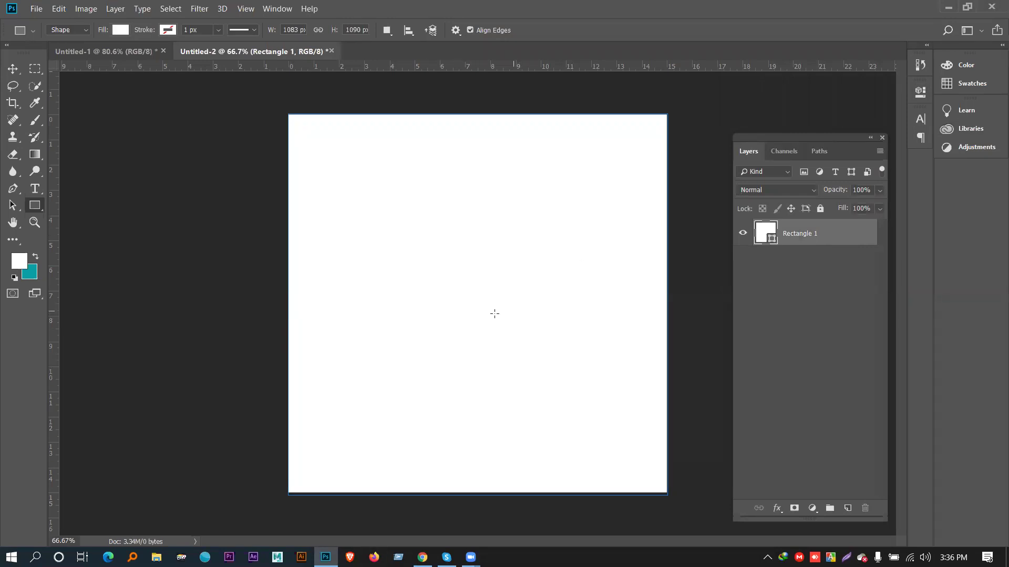
double_click(799, 234)
type("BG")
key("Return")
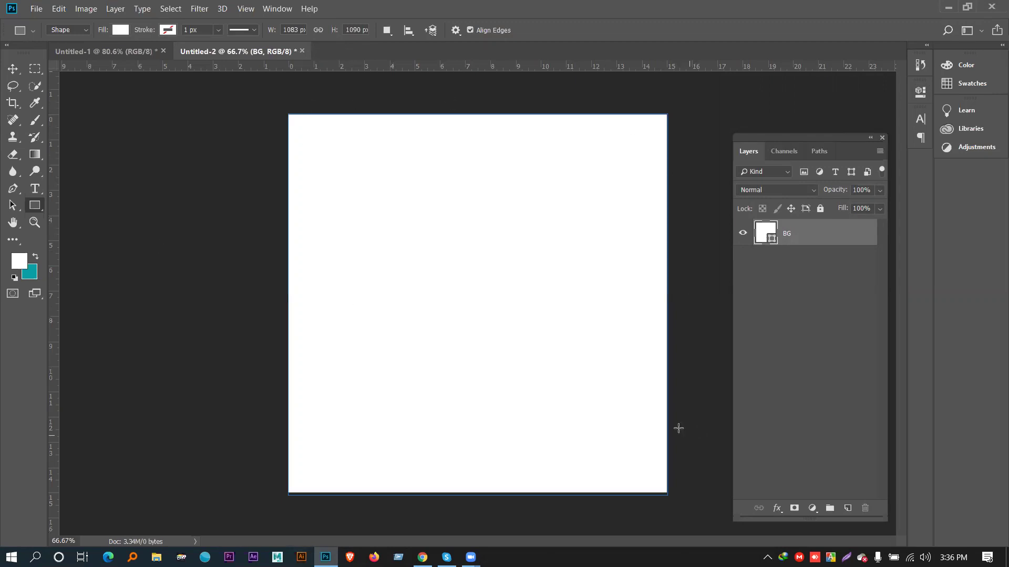
Place horizontal and vertical guides along all four edges of the canvas.
left_click(15, 68)
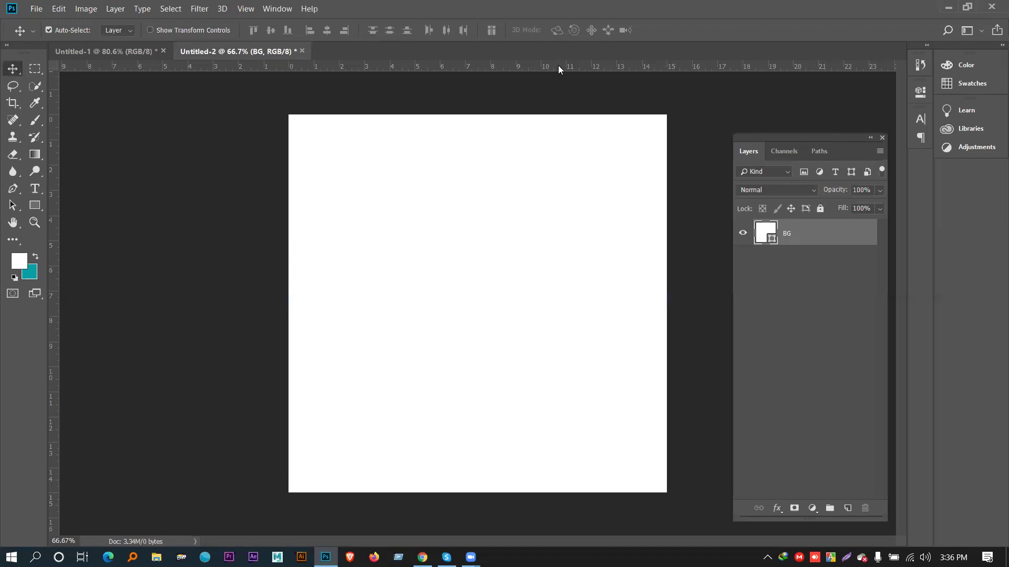
left_click_drag(558, 65, 563, 114)
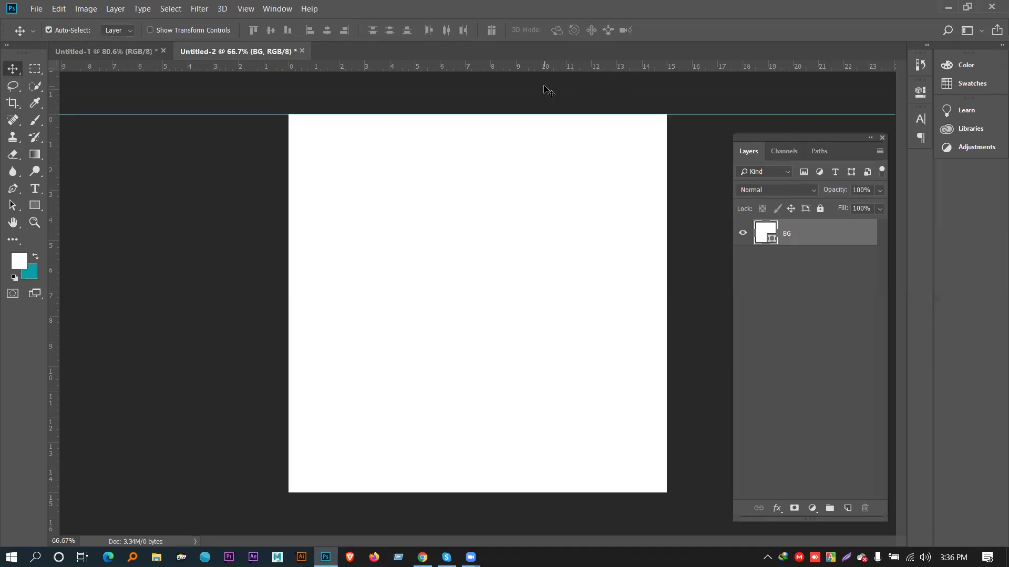
left_click_drag(536, 69, 581, 492)
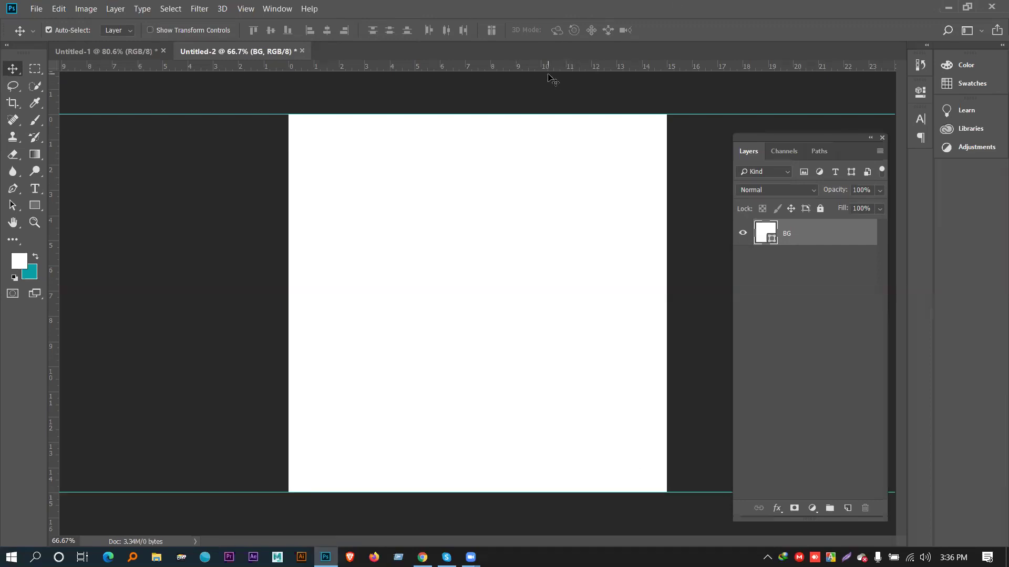
left_click_drag(578, 67, 295, 223)
left_click_drag(298, 268, 288, 267)
left_click_drag(471, 68, 666, 233)
key("alt")
key("super")
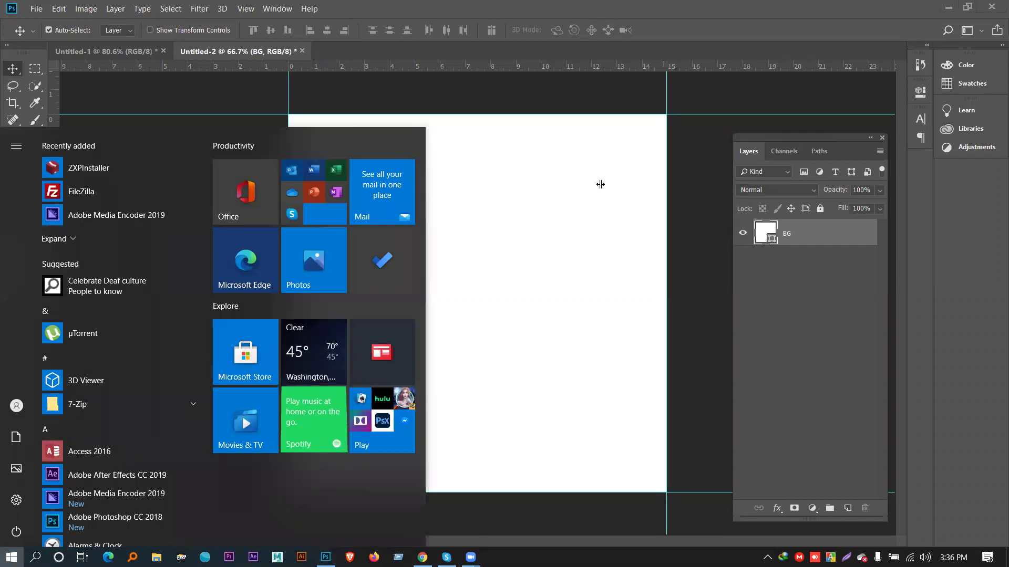
left_click(601, 184)
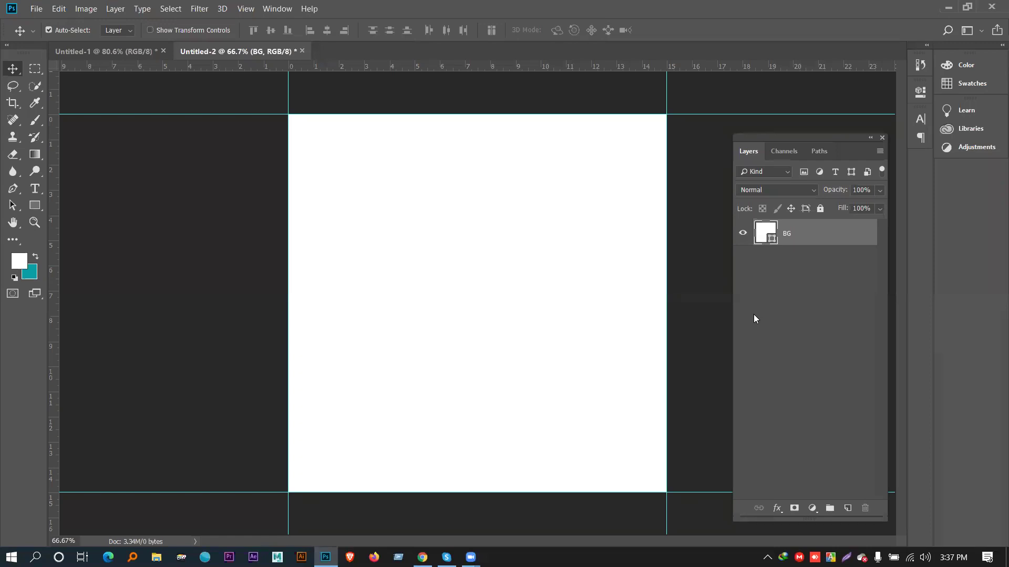
Try out a few freehand rectangular marquee selections on the blank canvas.
left_click(35, 70)
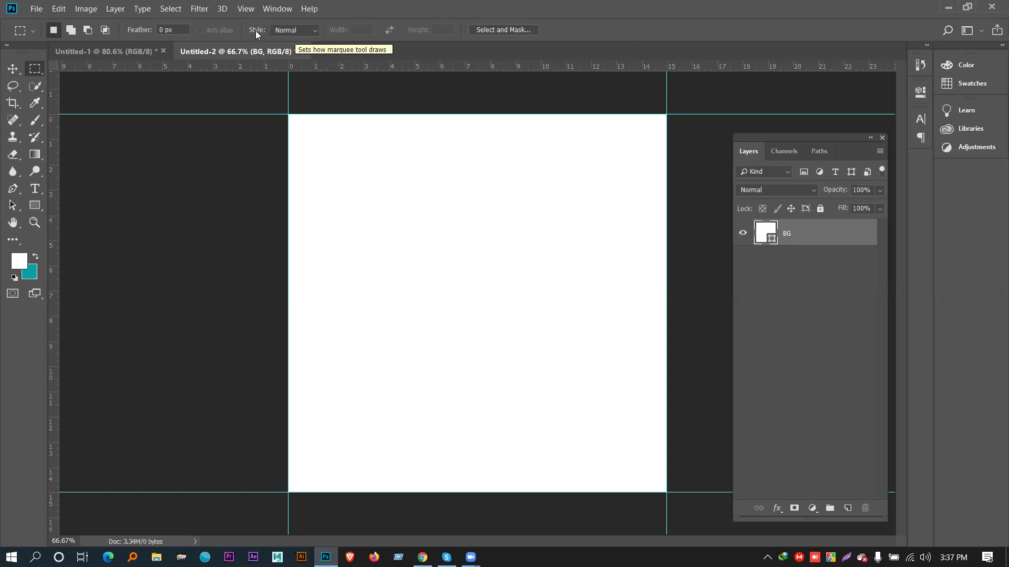
left_click_drag(336, 180, 500, 421)
left_click_drag(392, 200, 560, 356)
mouse_move(383, 157)
left_mouse_down()
mouse_move(403, 155)
mouse_move(495, 256)
left_mouse_up()
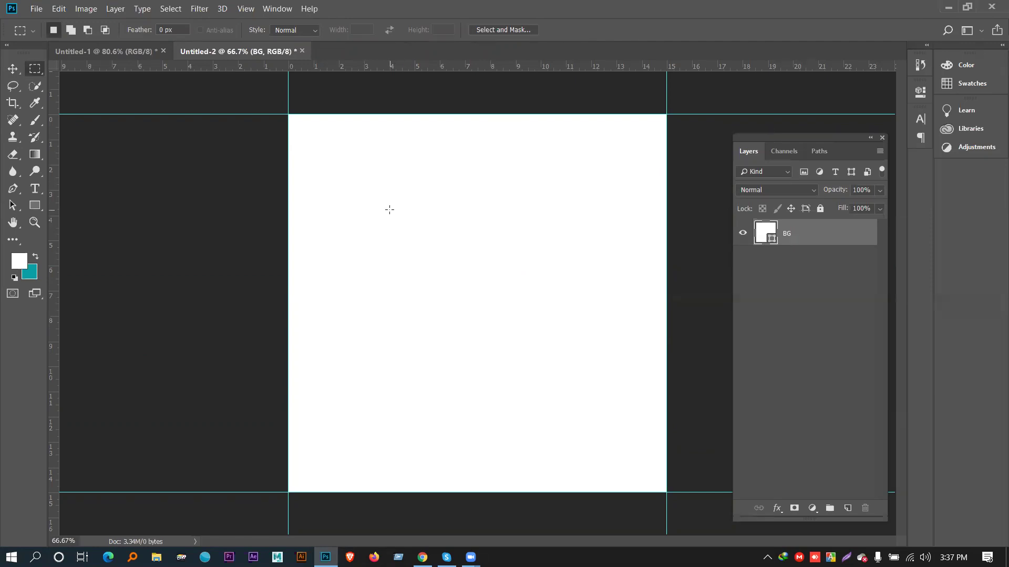
Set the rectangular marquee to the Fixed Size style, 80 px wide and 80 px high.
left_click(305, 30)
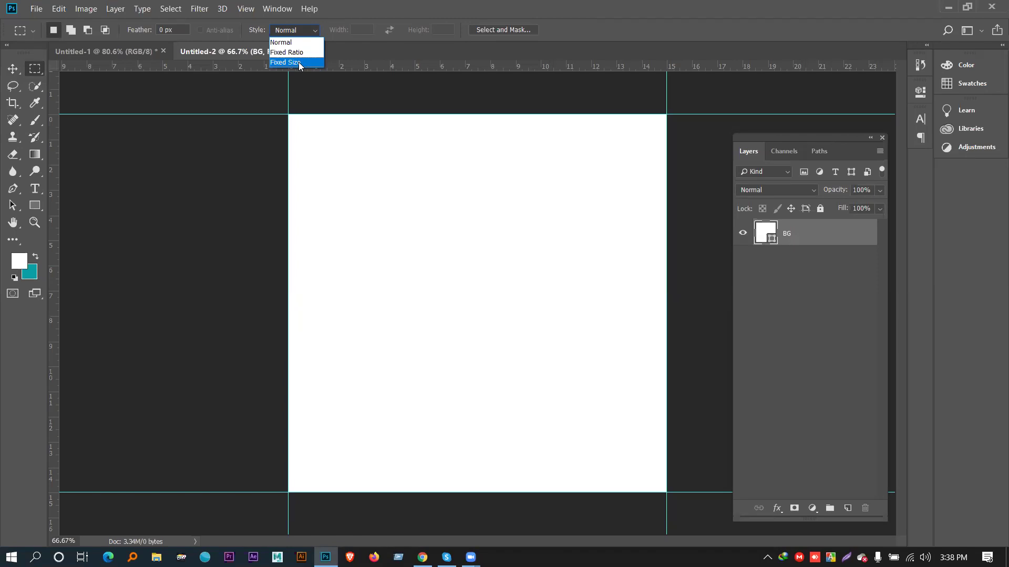
left_click(300, 64)
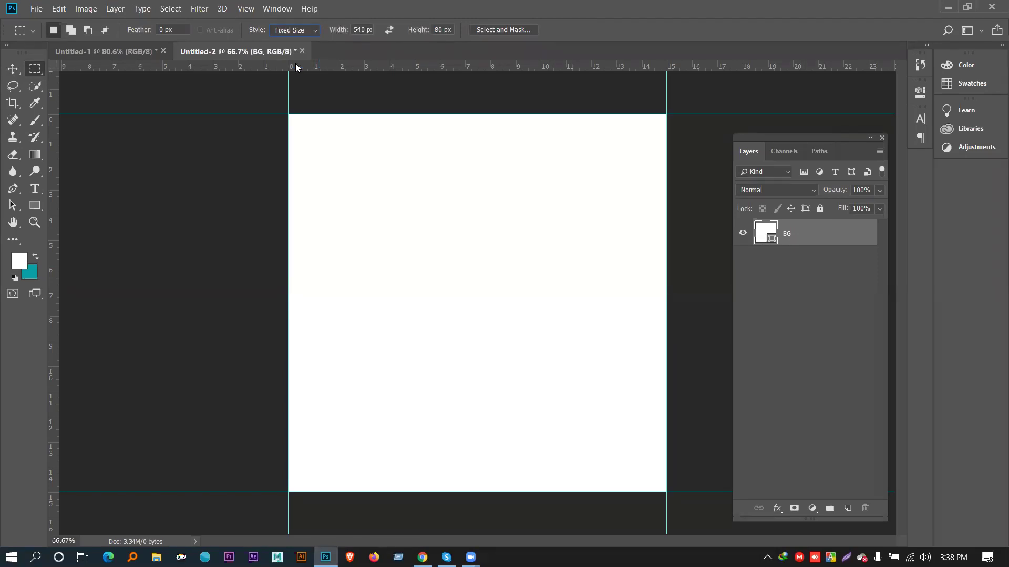
double_click(360, 30)
type("80")
key("Tab")
key("Return")
Place the 80 px selection in the canvas's top-left corner and add margin guides along its lower and right edges.
left_click_drag(375, 229, 298, 132)
left_click_drag(346, 67, 354, 148)
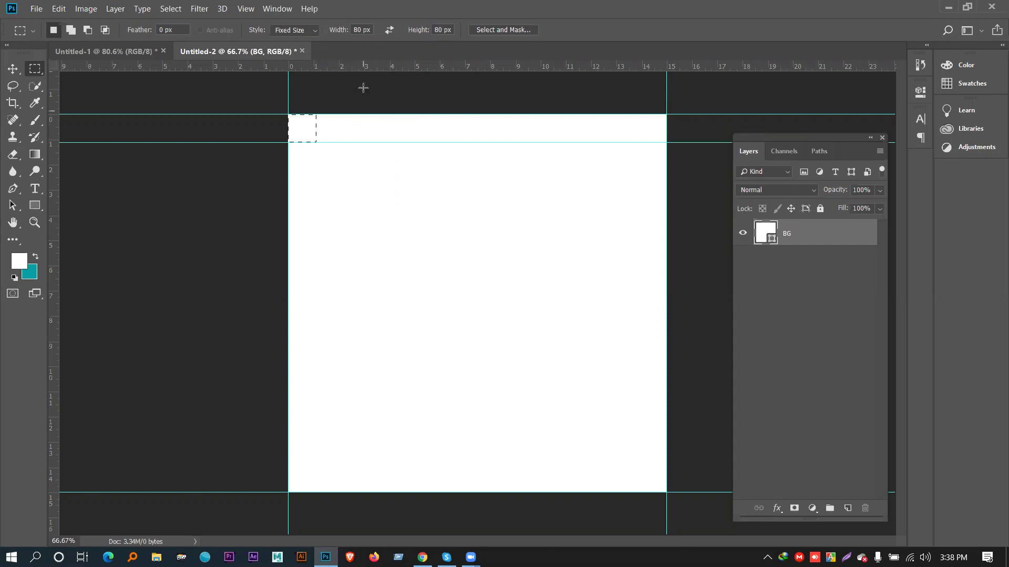
left_click_drag(383, 71, 315, 108)
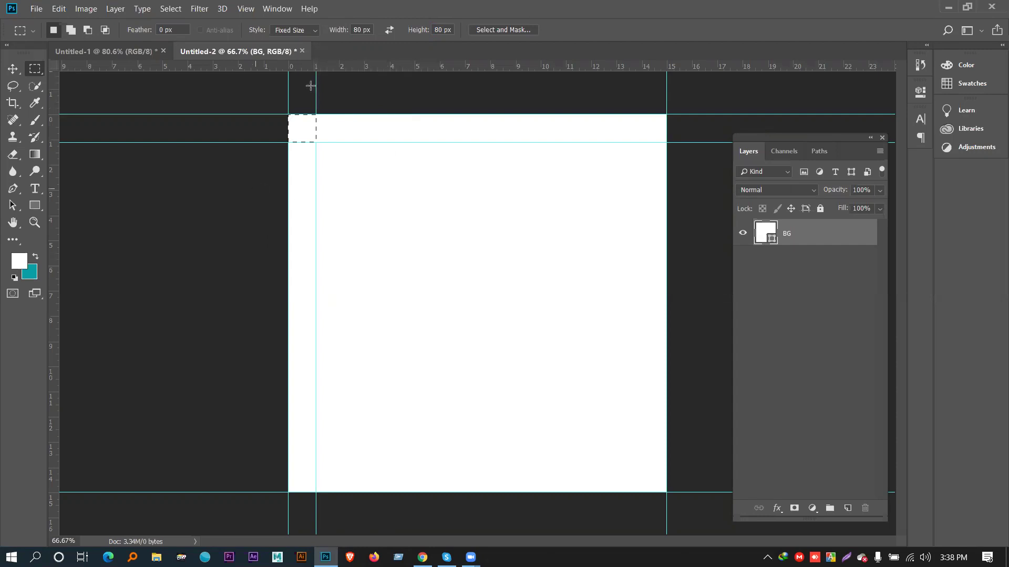
Move the 80 px selection to the canvas's bottom-right corner, add margin guides along its upper and left edges, and deselect.
left_click_drag(313, 136, 657, 481)
left_click_drag(483, 68, 593, 461)
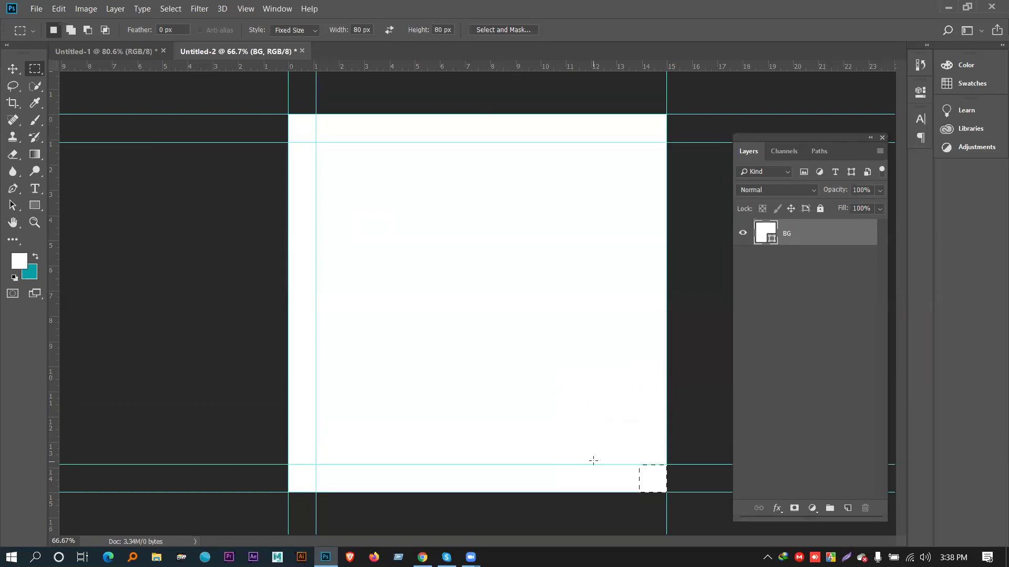
left_click_drag(561, 68, 639, 441)
key("alt")
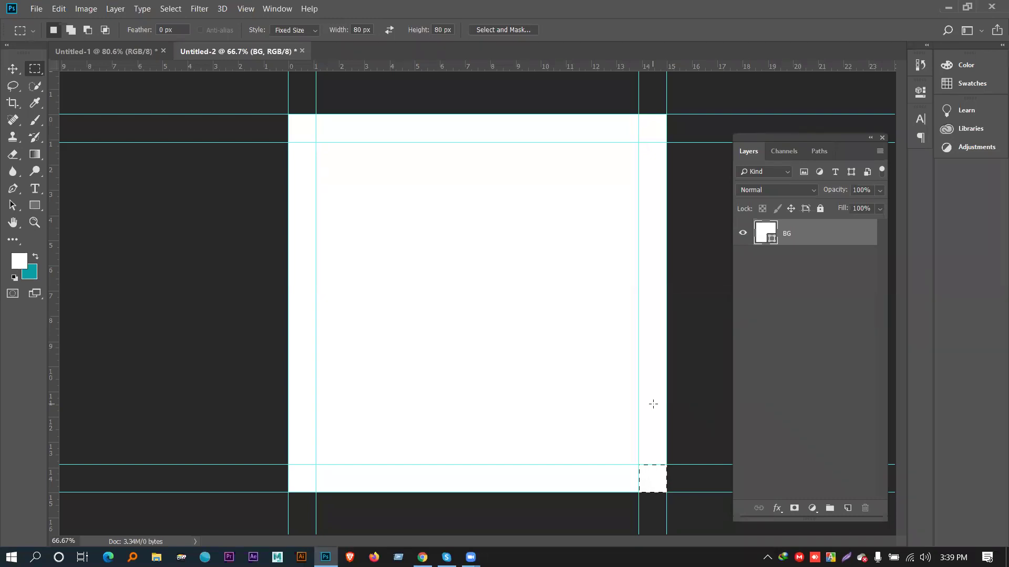
key("ctrl+d")
Using a 540 px wide fixed-size selection aligned to the canvas's left edge, add a vertical guide at the canvas centre, and deselect.
left_click(147, 52)
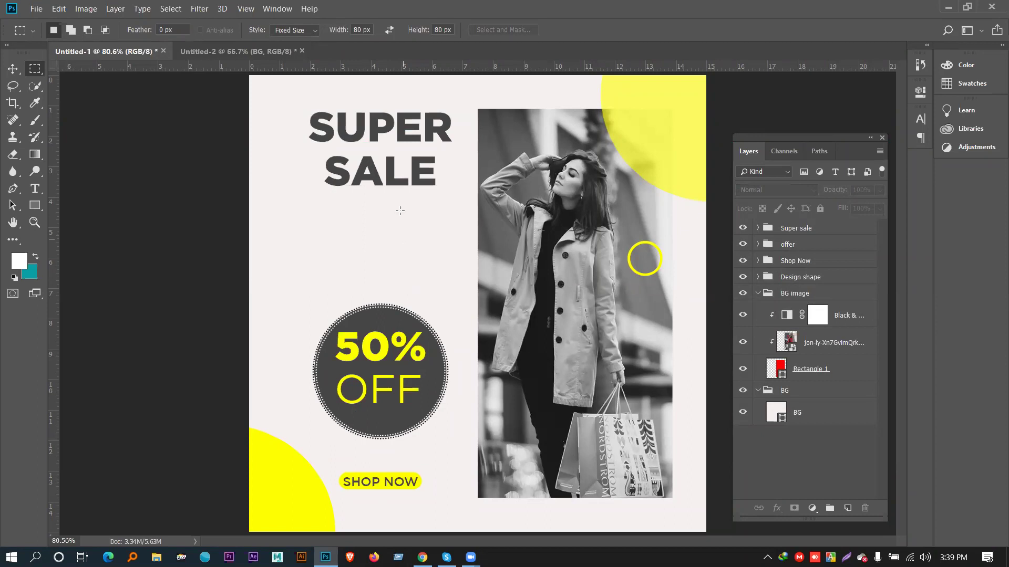
left_click(226, 51)
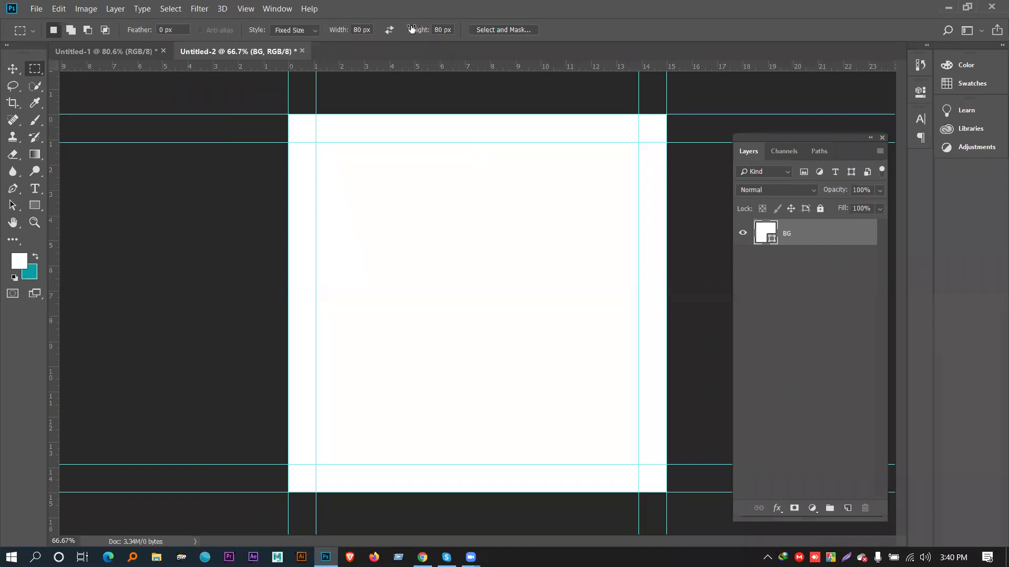
left_click(352, 30)
type("40")
left_click_drag(499, 303, 390, 305)
left_click_drag(486, 67, 478, 252)
key("alt")
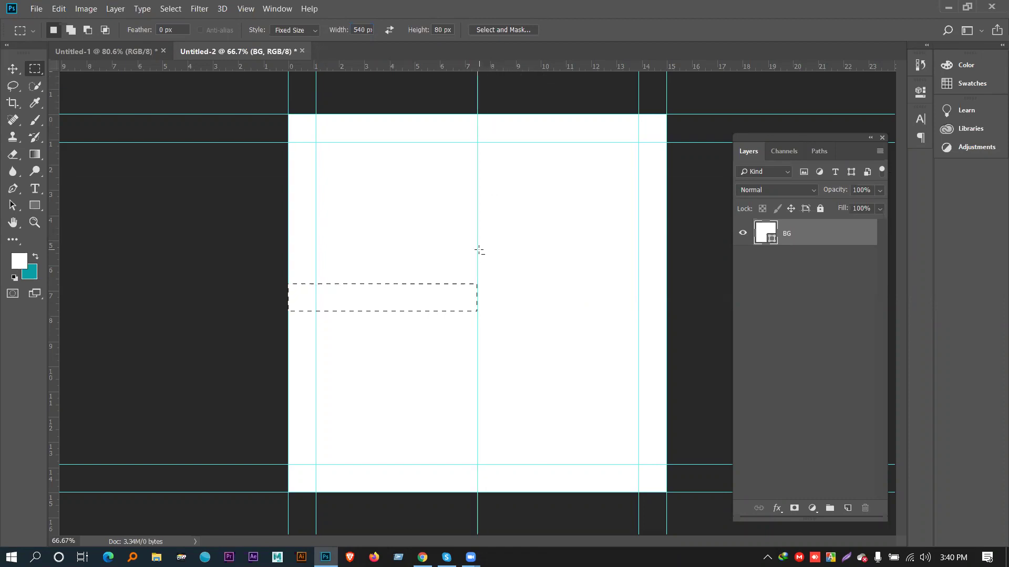
key("ctrl+d")
Compare the layout of the finished Super Sale design with the guides in the blank document.
left_click(146, 54)
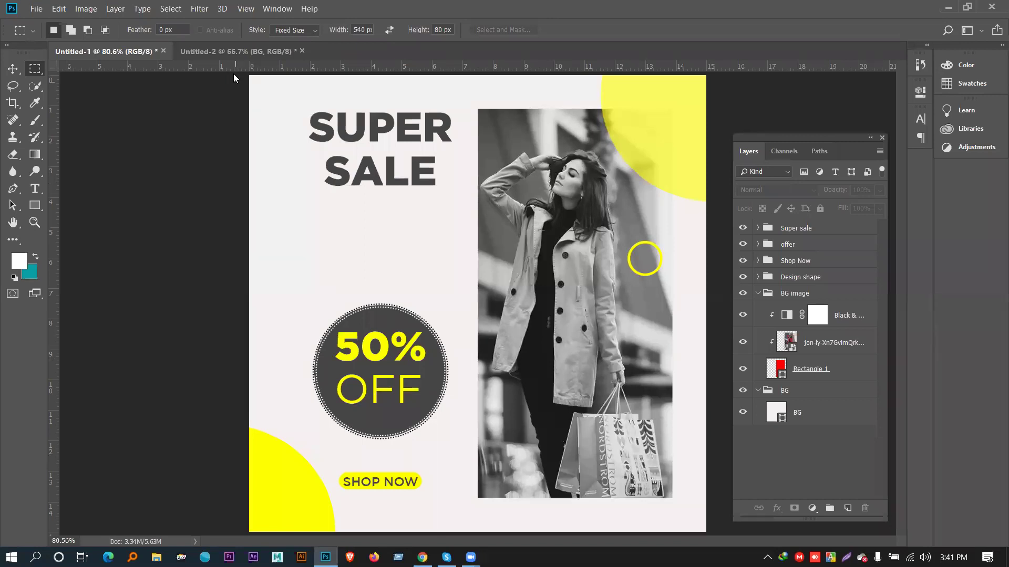
left_click(231, 53)
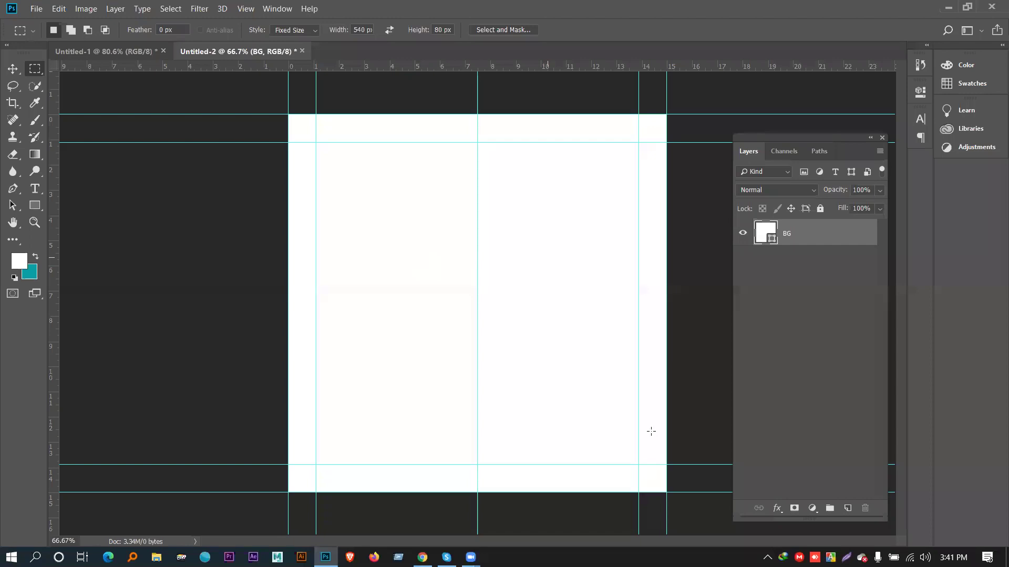
left_click(75, 55)
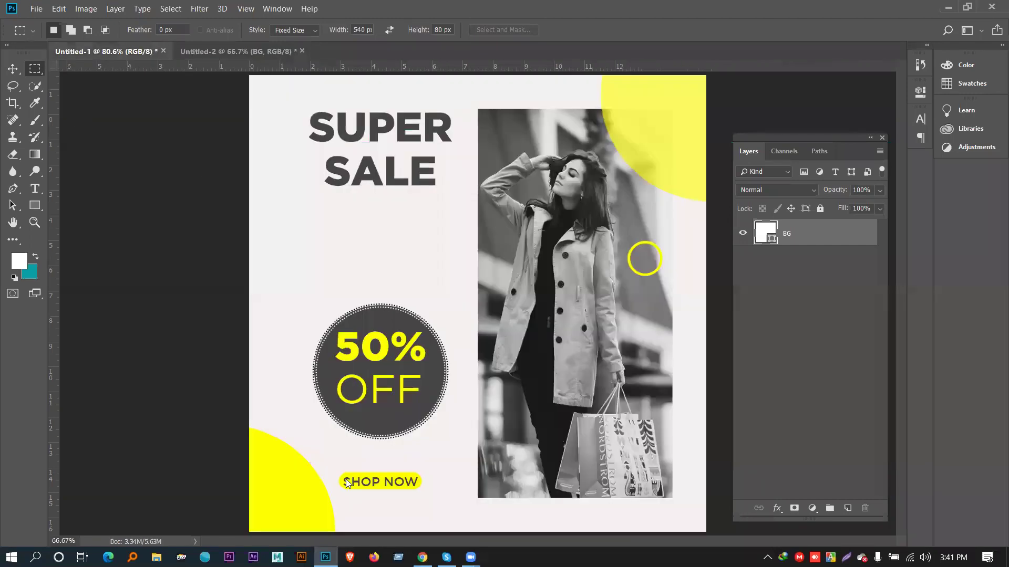
left_click(245, 50)
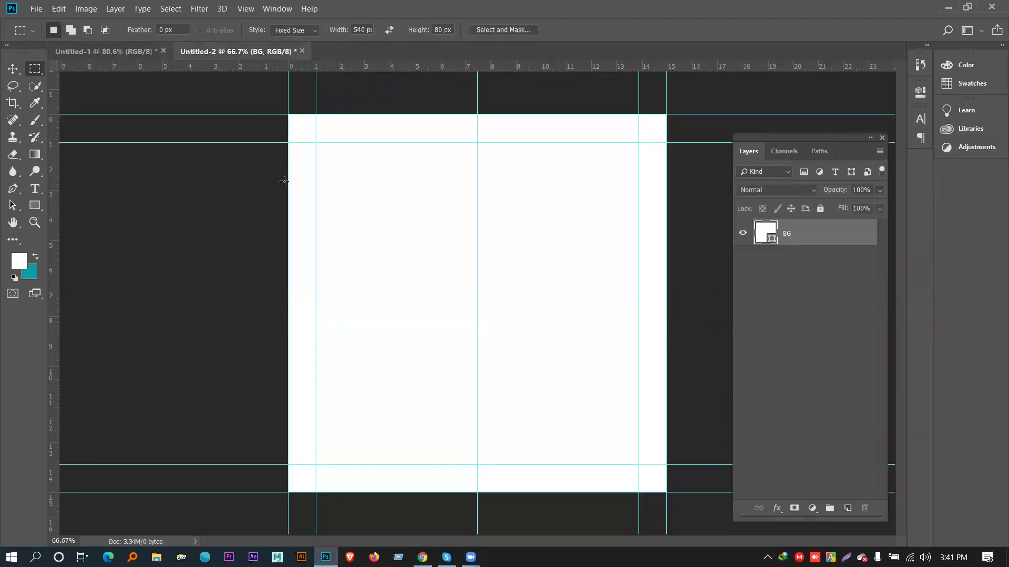
Switch to Chrome, find the Unsplash site through a web search in a new tab, and copy its address.
left_click(422, 557)
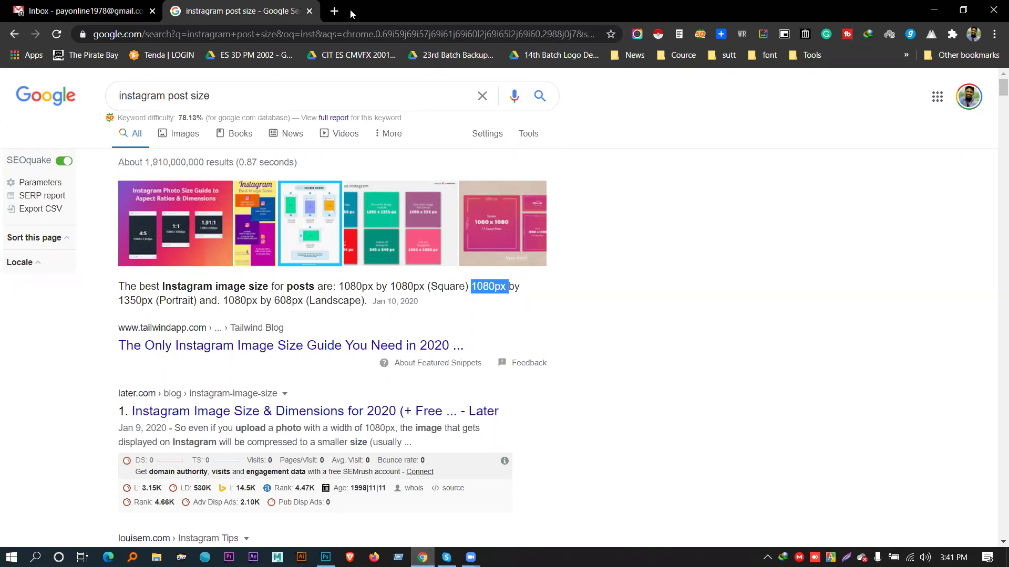
left_click(332, 10)
left_click(352, 34)
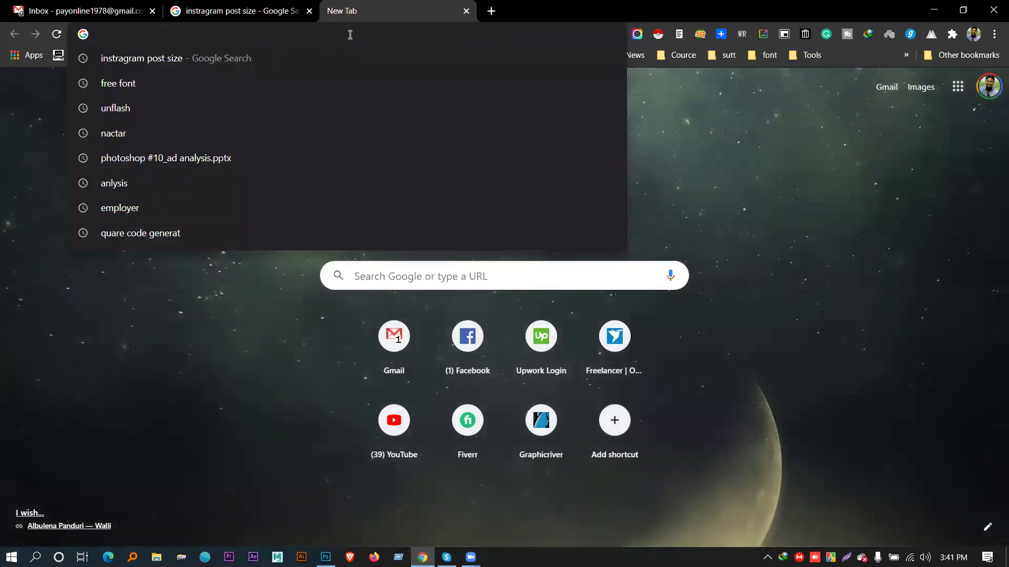
type("un")
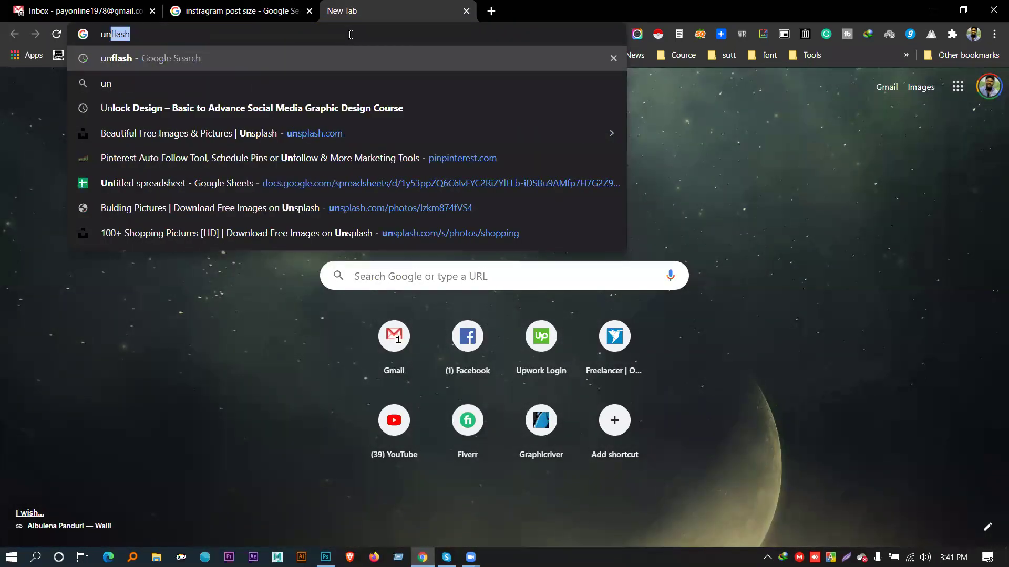
key("Return")
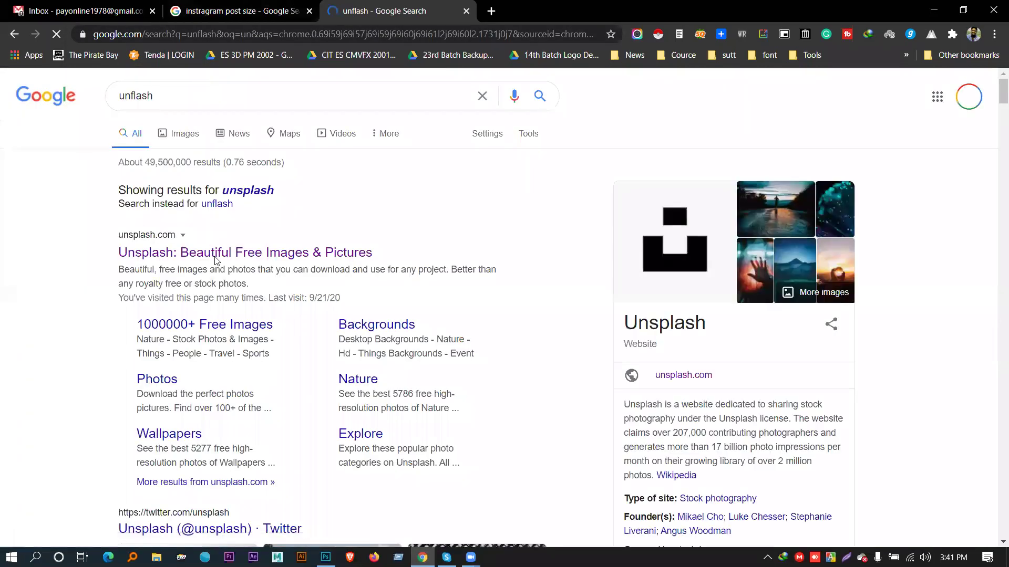
left_click(215, 261)
left_click(298, 37)
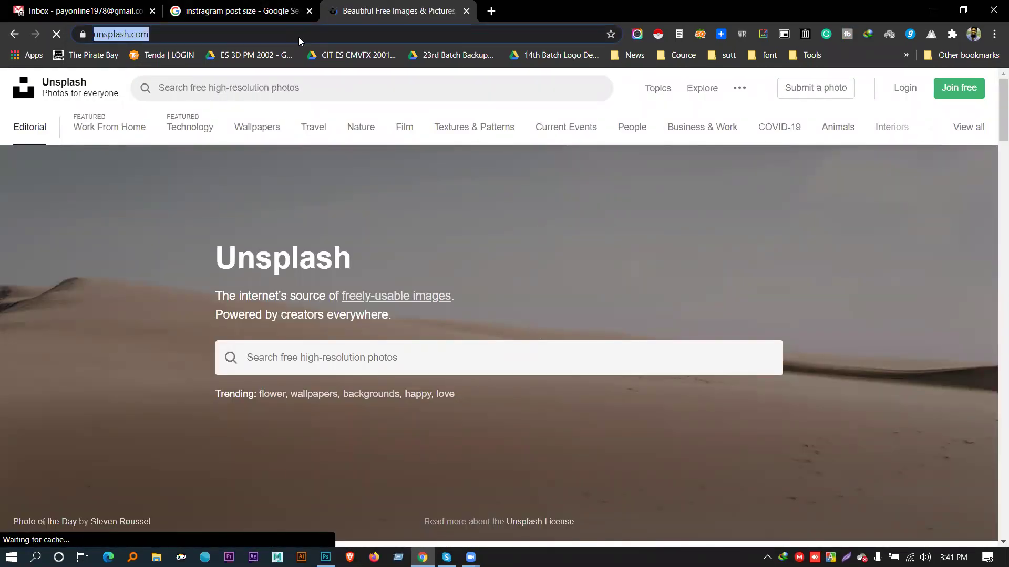
right_click(298, 37)
left_click(332, 105)
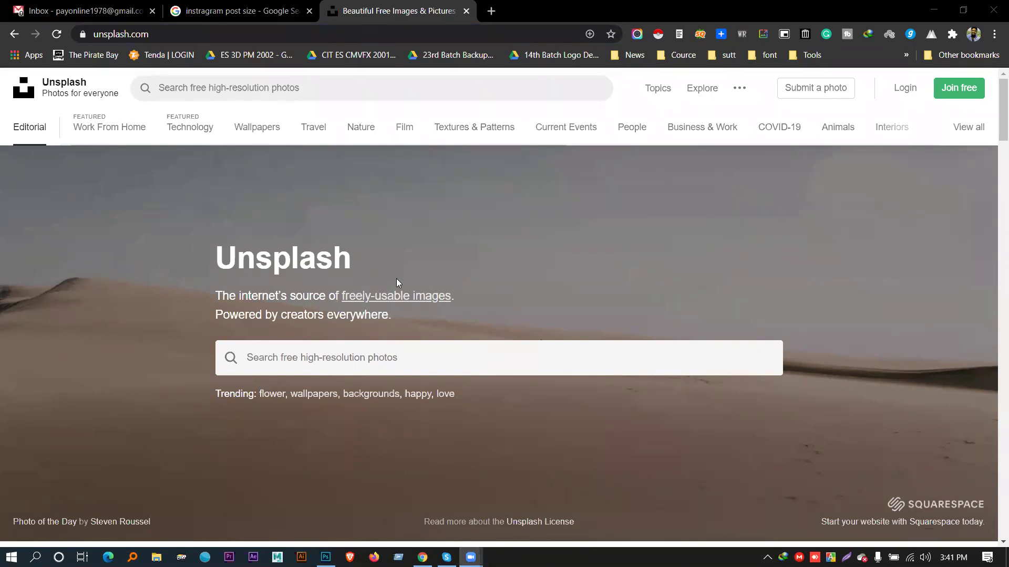
Look through the Unsplash home page photos and search the site for "shopping".
scroll(454, 239, "down", 6)
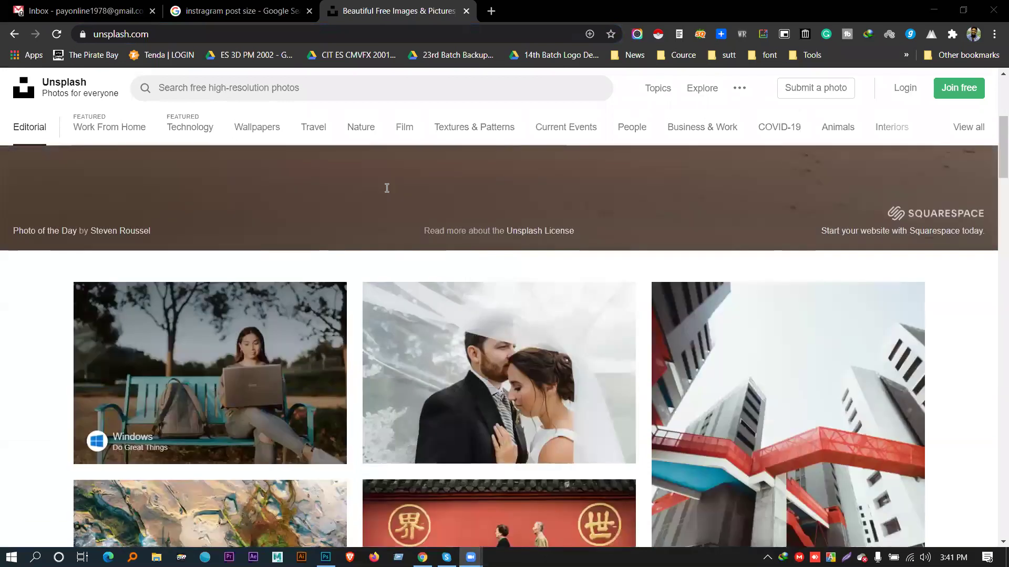
scroll(393, 183, "down", 1)
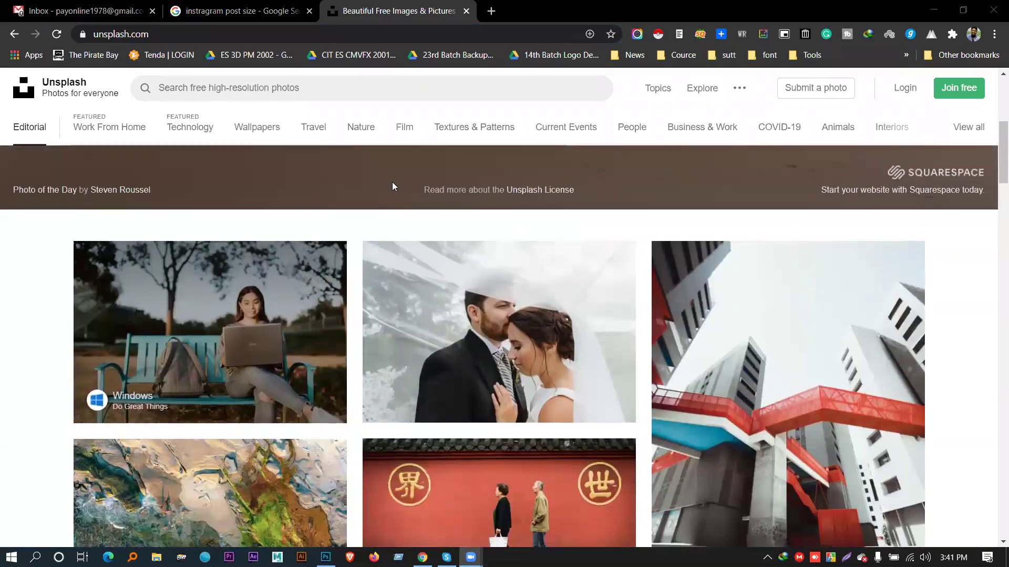
scroll(392, 182, "down", 8)
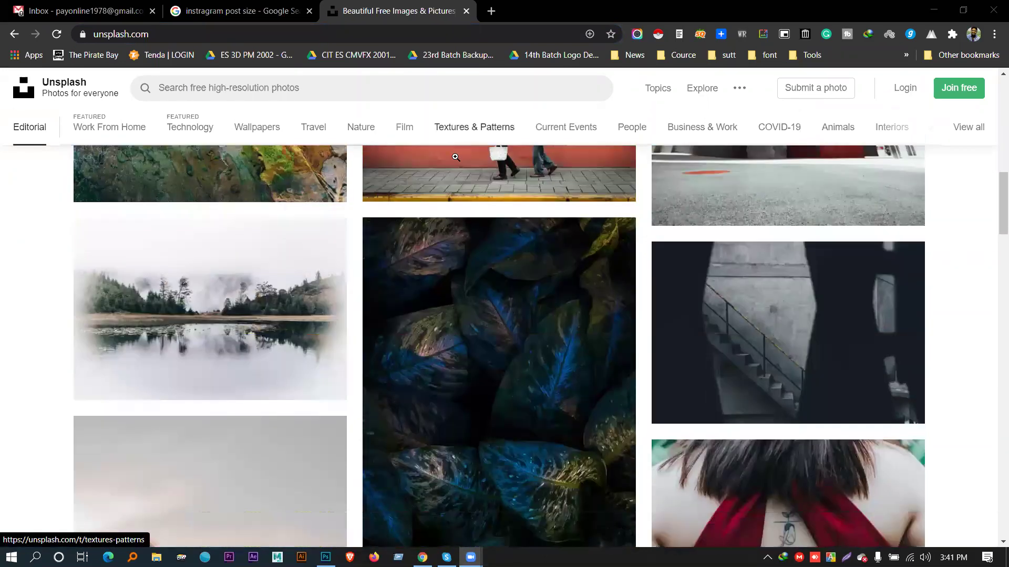
scroll(473, 129, "down", 4)
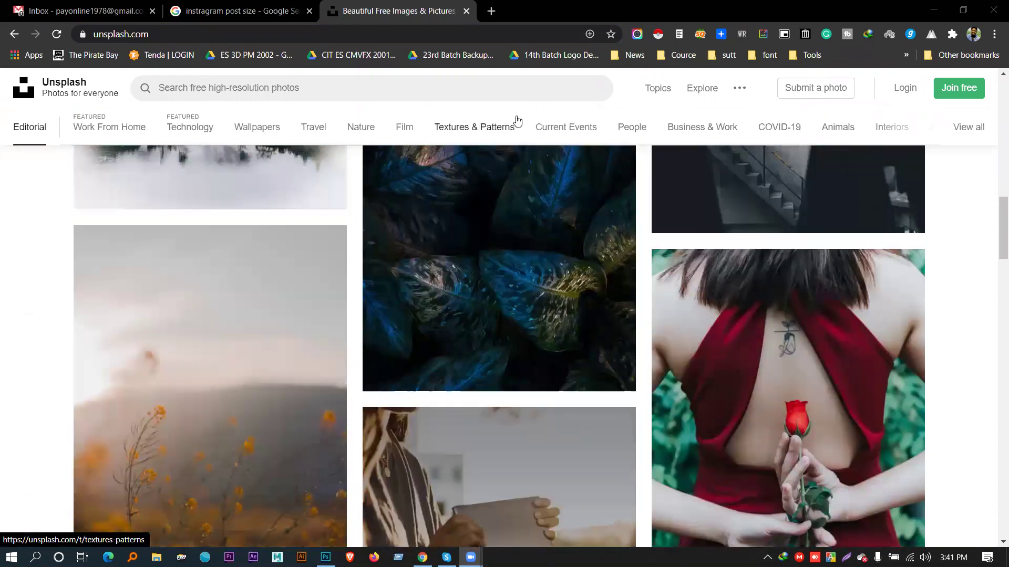
scroll(517, 120, "up", 15)
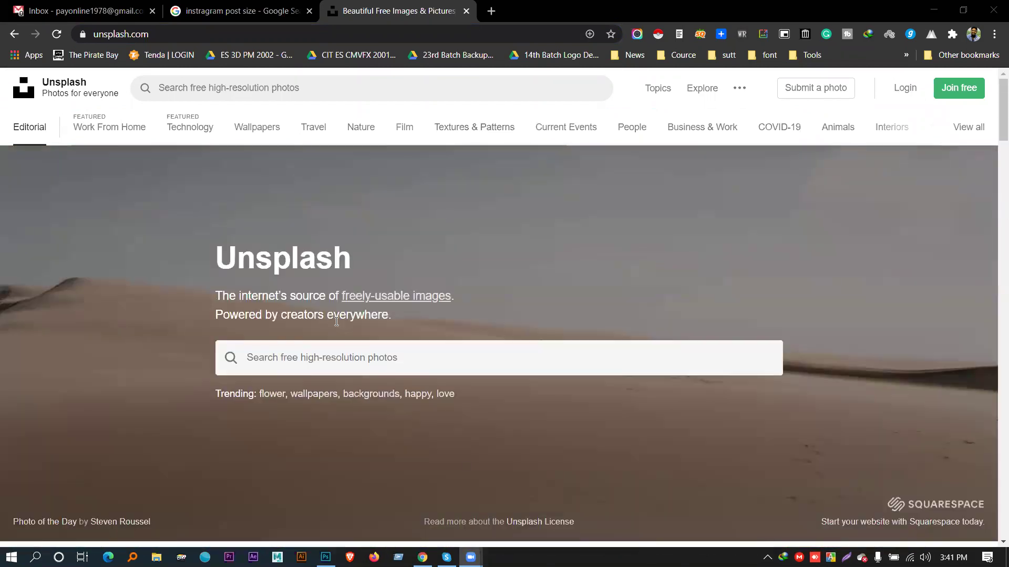
left_click(367, 360)
type("s")
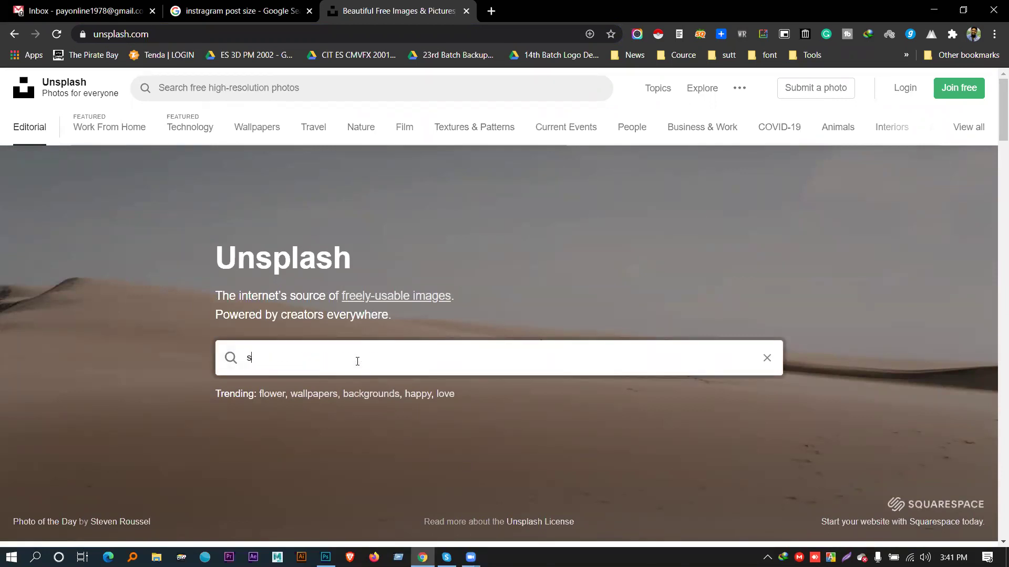
type("h")
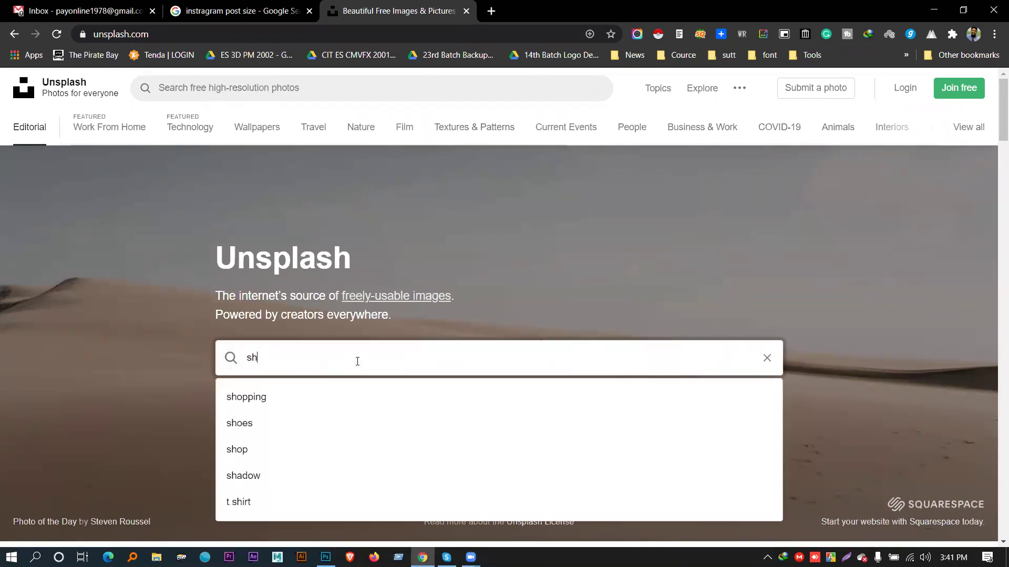
left_click(275, 404)
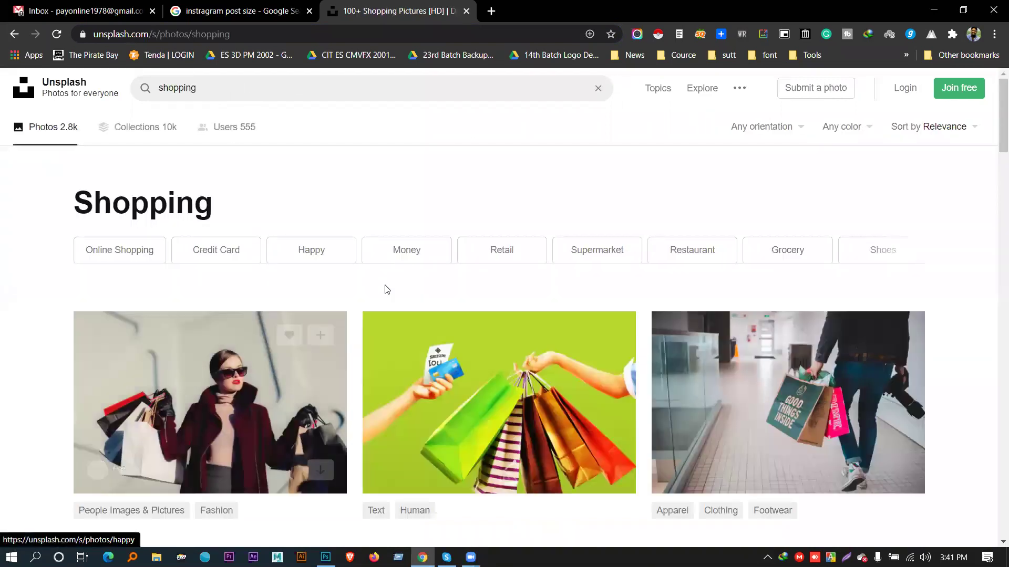
Find the photo of the woman in a red coat holding shopping bags in the results and download it.
scroll(372, 292, "down", 5)
scroll(369, 299, "down", 20)
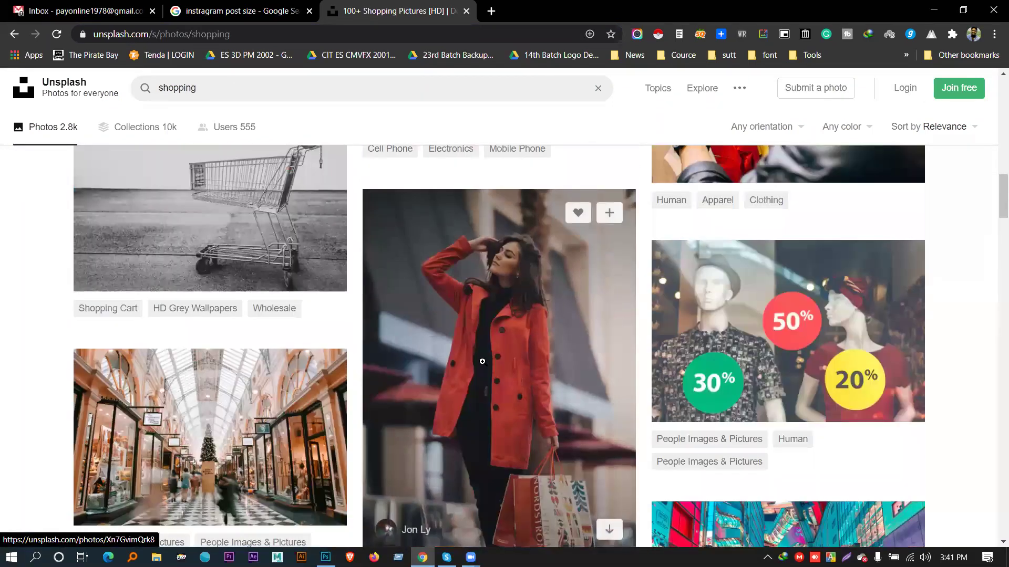
left_click(522, 352)
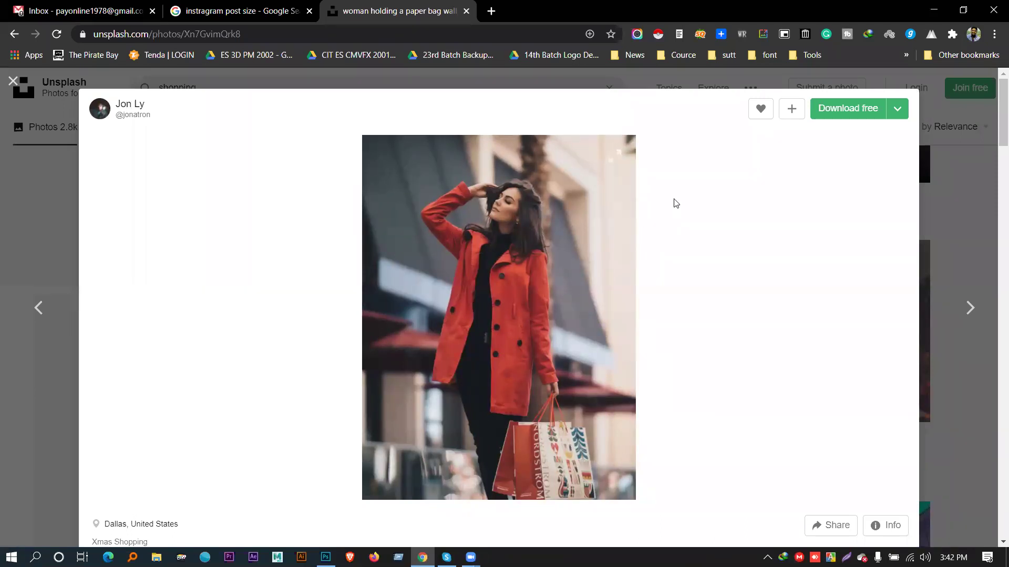
left_click(840, 108)
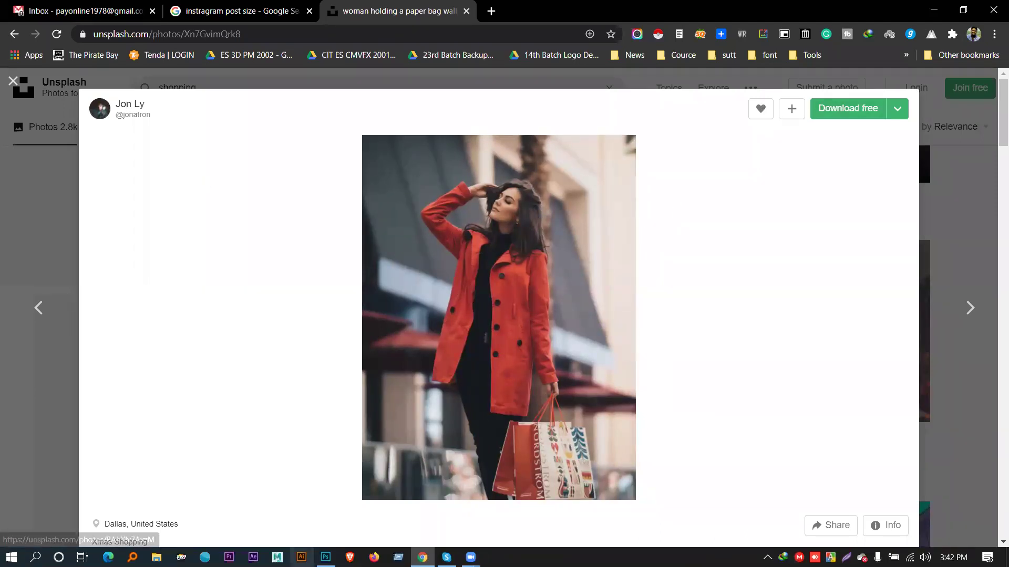
Switch to Photoshop and draw a 461 × 920 px rectangle shape between the centre guide and the right, upper and lower margin guides.
left_click(325, 557)
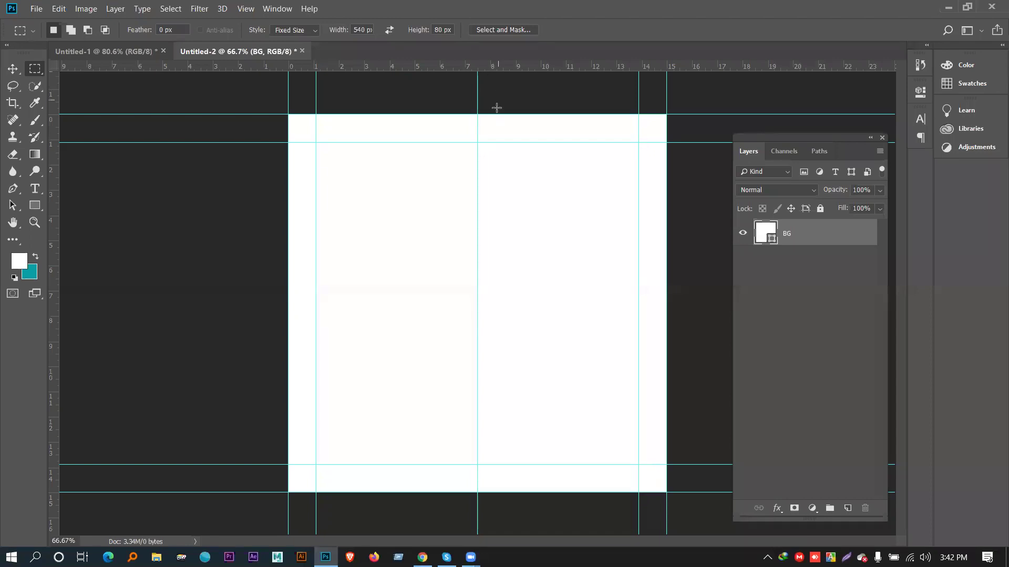
left_click(35, 206)
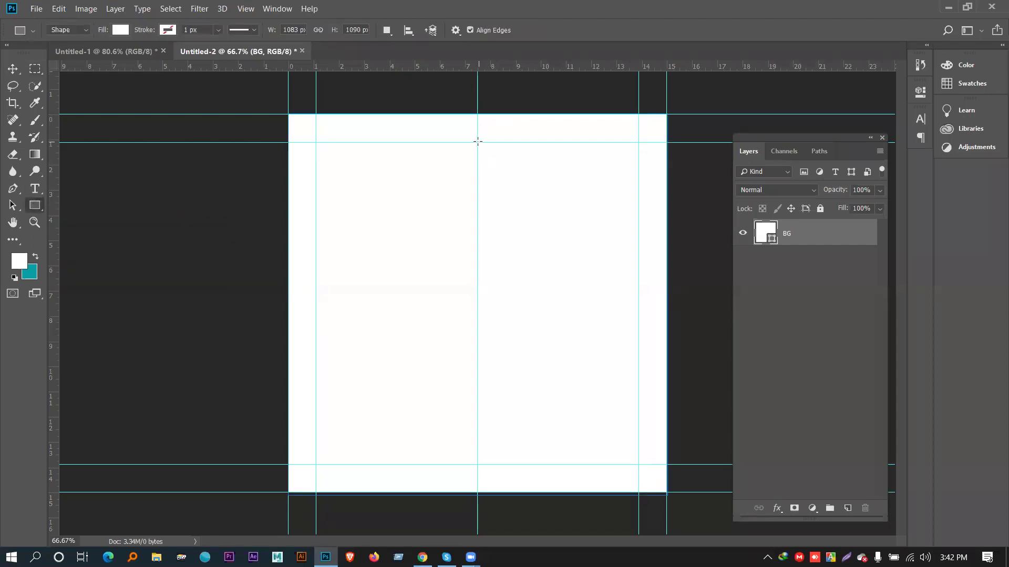
left_click_drag(477, 139, 638, 464)
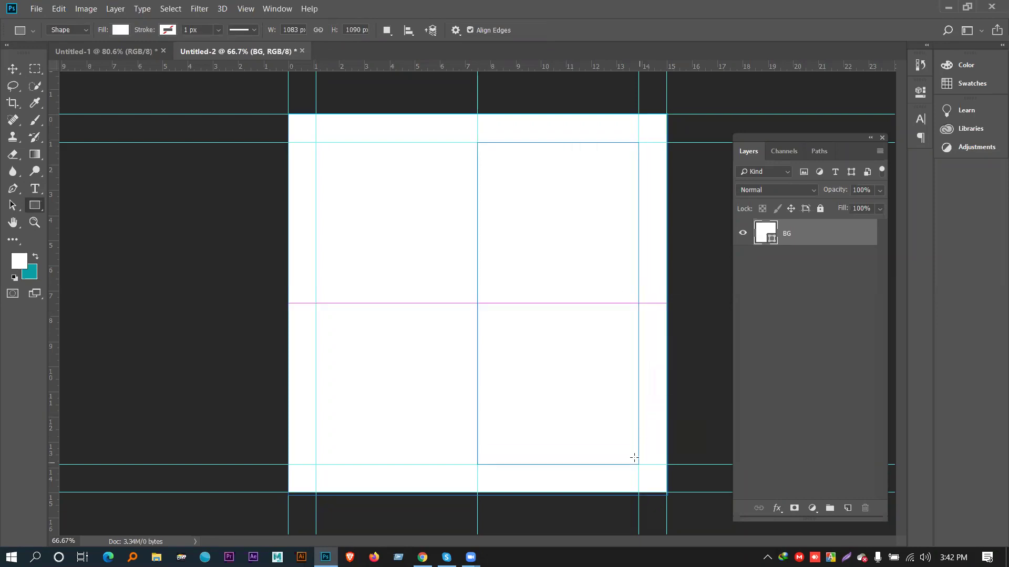
Fill the new rectangle with red and deselect it.
left_click(741, 168)
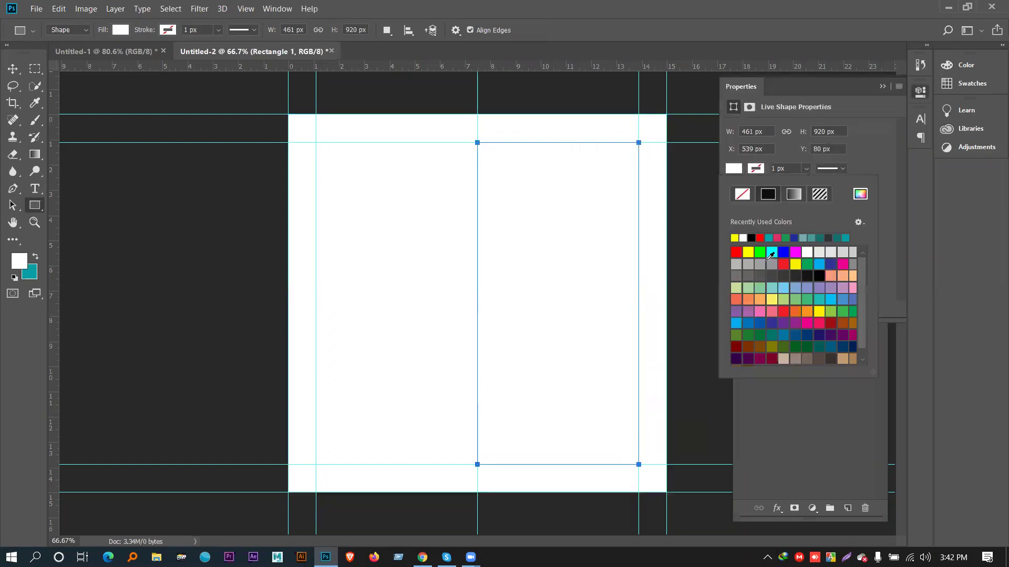
left_click(760, 238)
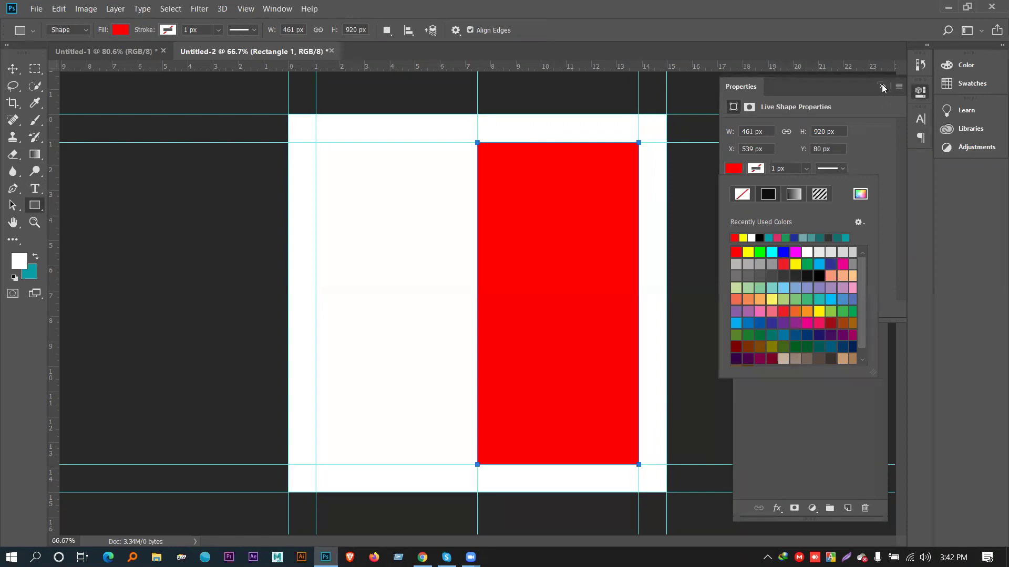
left_click(882, 86)
left_click(13, 69)
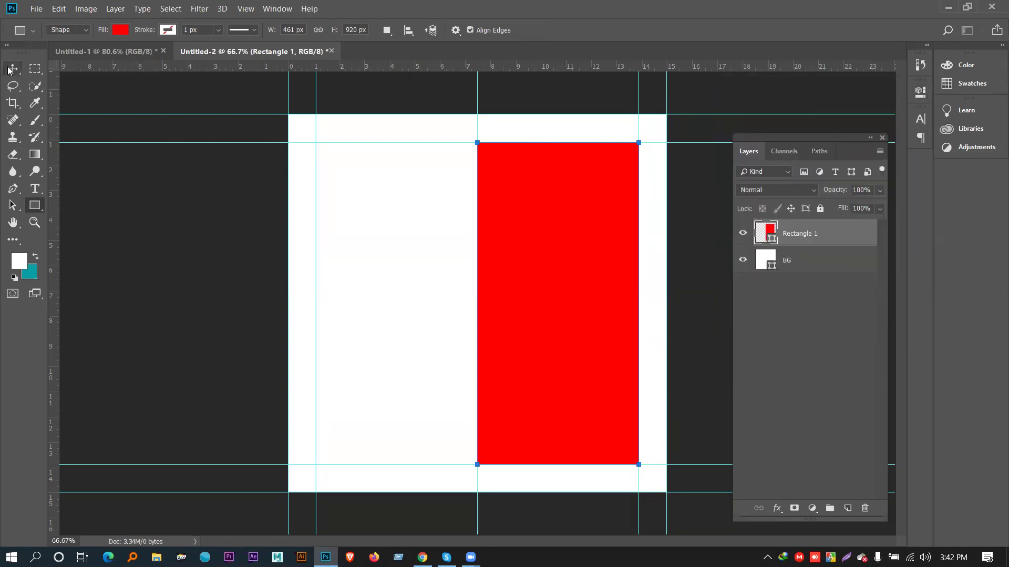
left_click(128, 264)
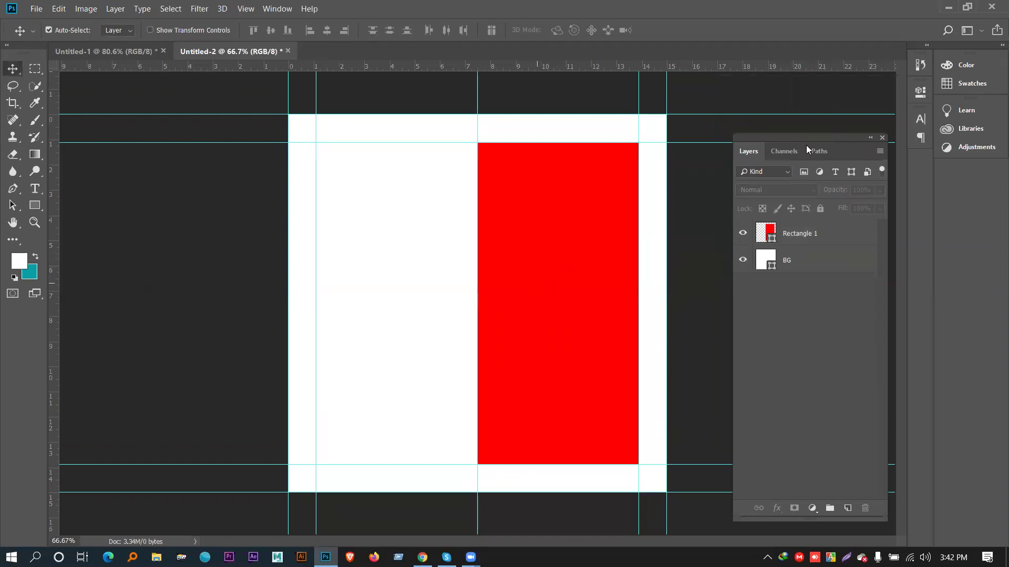
Place the downloaded red-coat photo from the Desktop as an embedded image and move it to the canvas's right edge, over the red rectangle.
left_click(38, 9)
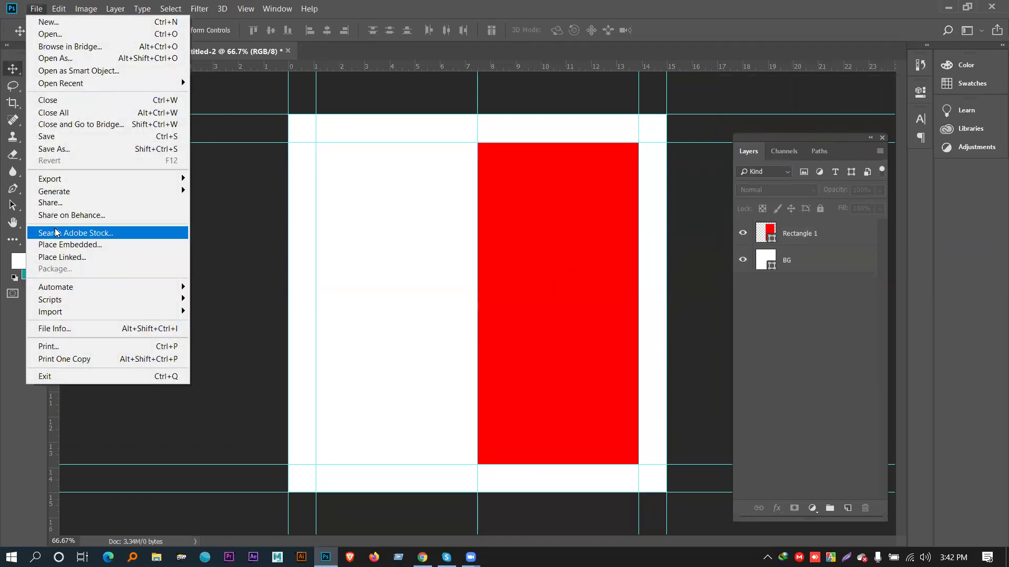
left_click(77, 245)
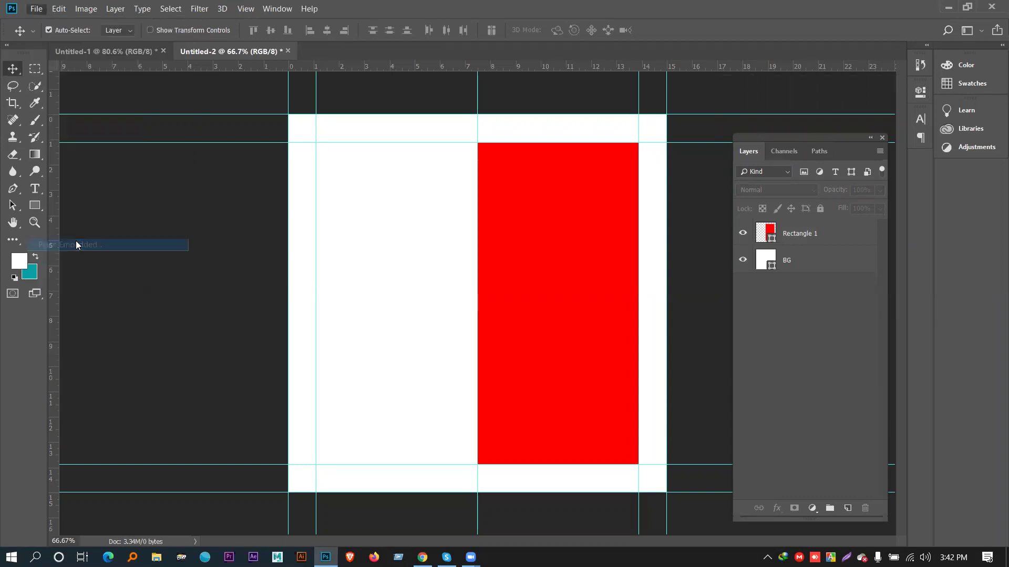
scroll(351, 153, "down", 5)
scroll(351, 153, "down", 2)
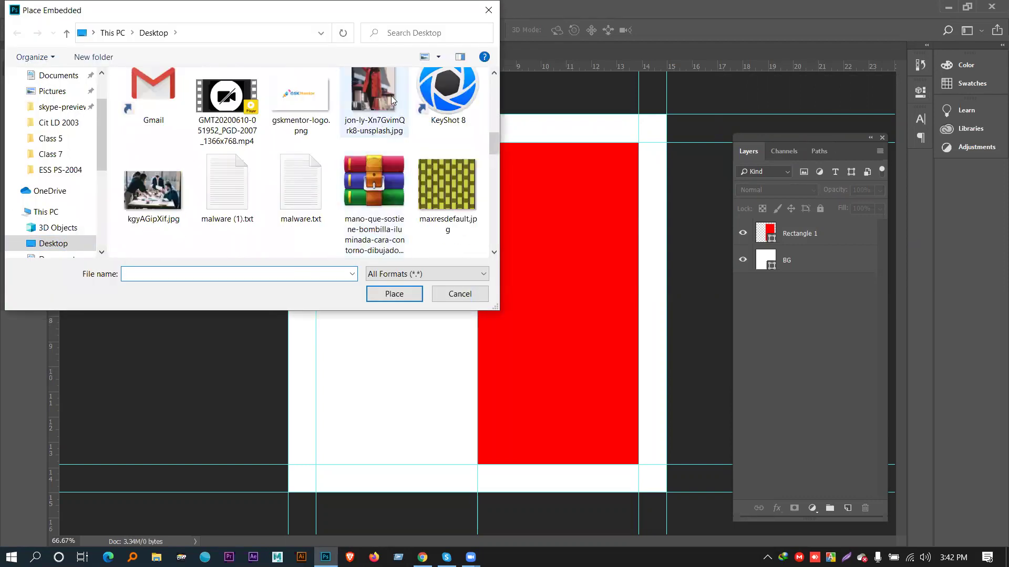
left_click(386, 87)
left_click(395, 294)
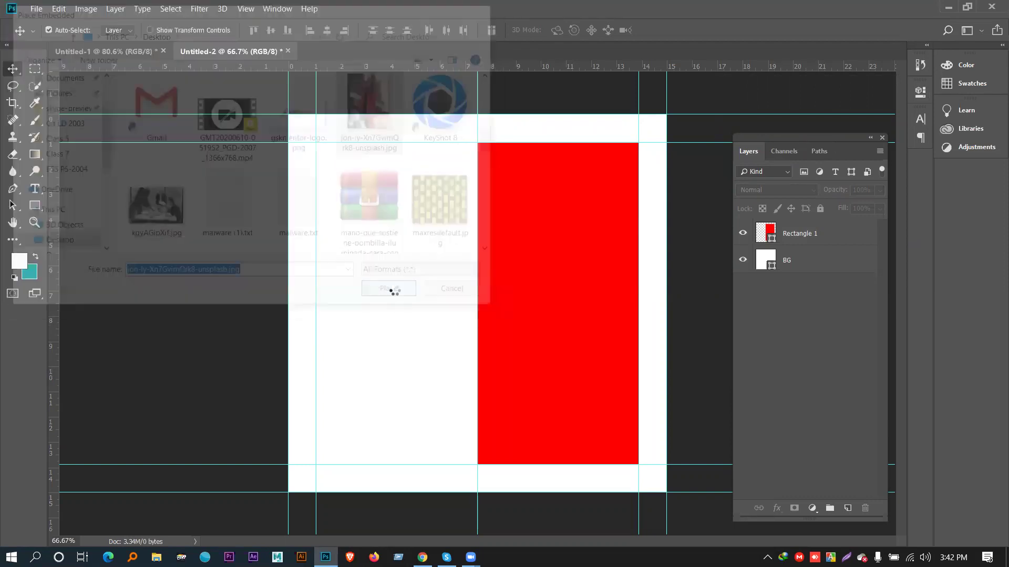
key("Return")
left_click_drag(485, 336, 595, 313)
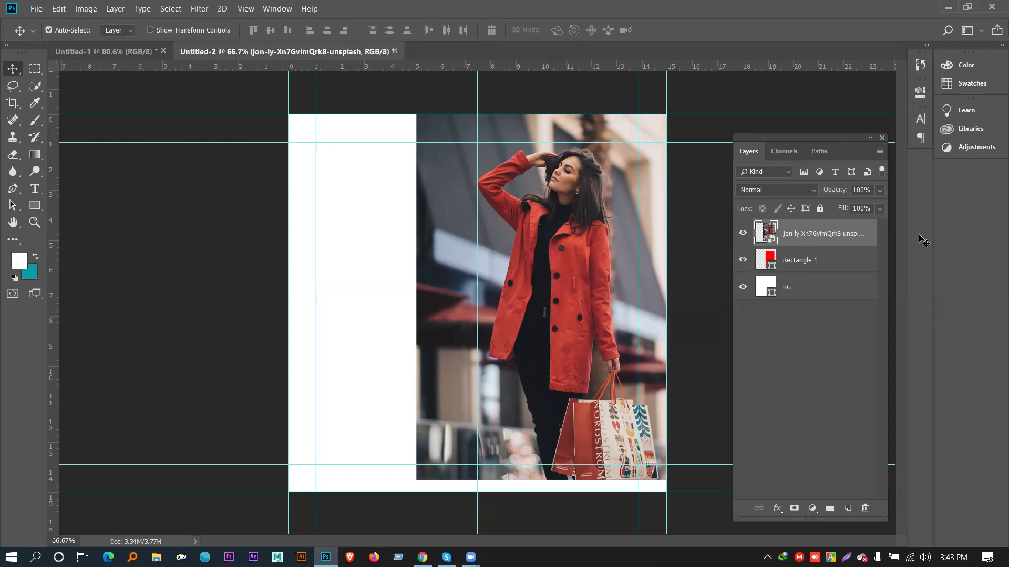
Rasterize the placed photo layer and convert it back to a Smart Object.
right_click(809, 235)
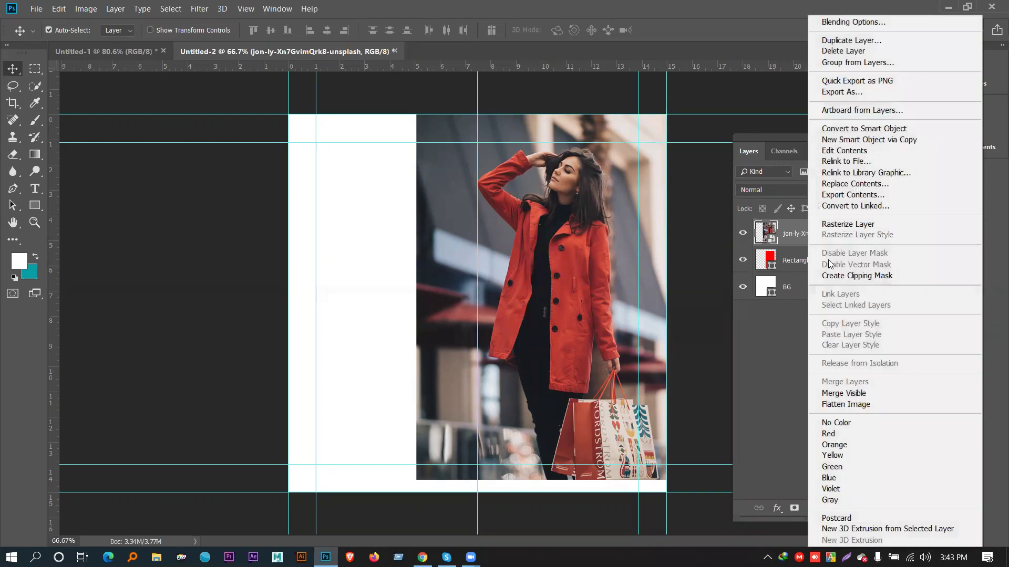
left_click(851, 225)
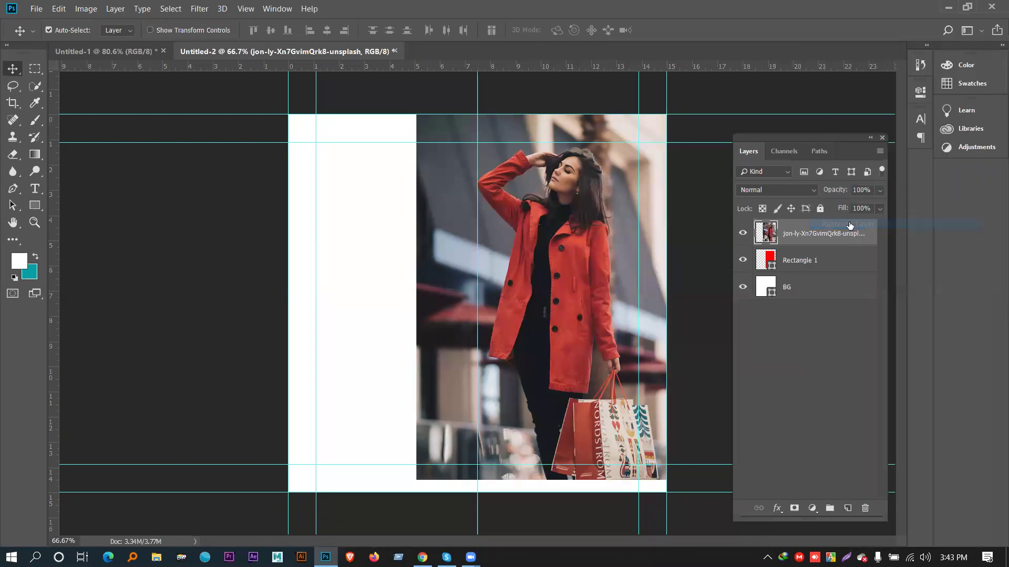
right_click(792, 235)
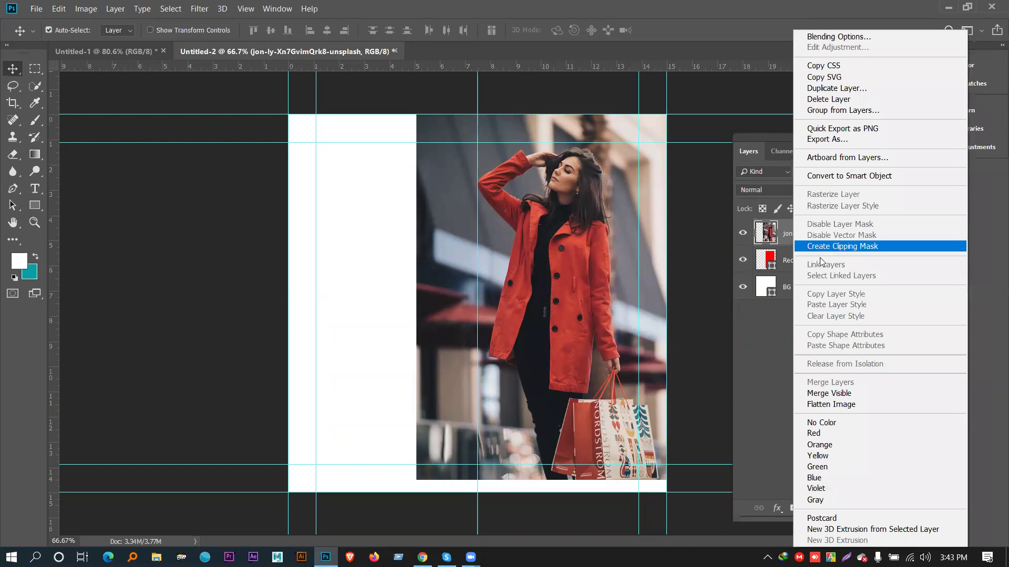
left_click(830, 179)
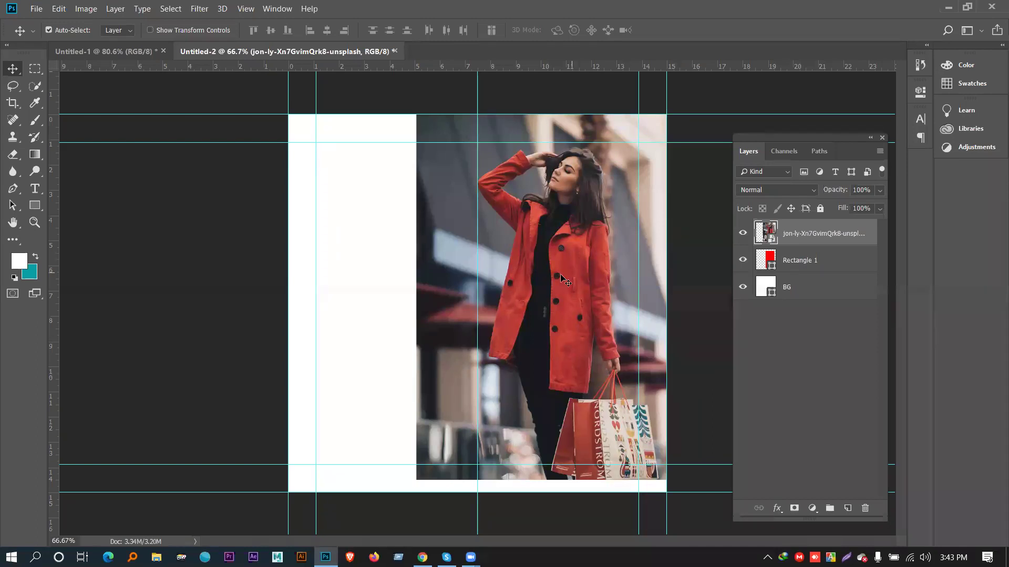
Lower the photo layer's opacity to 64% so the red rectangle shows through.
left_click(879, 191)
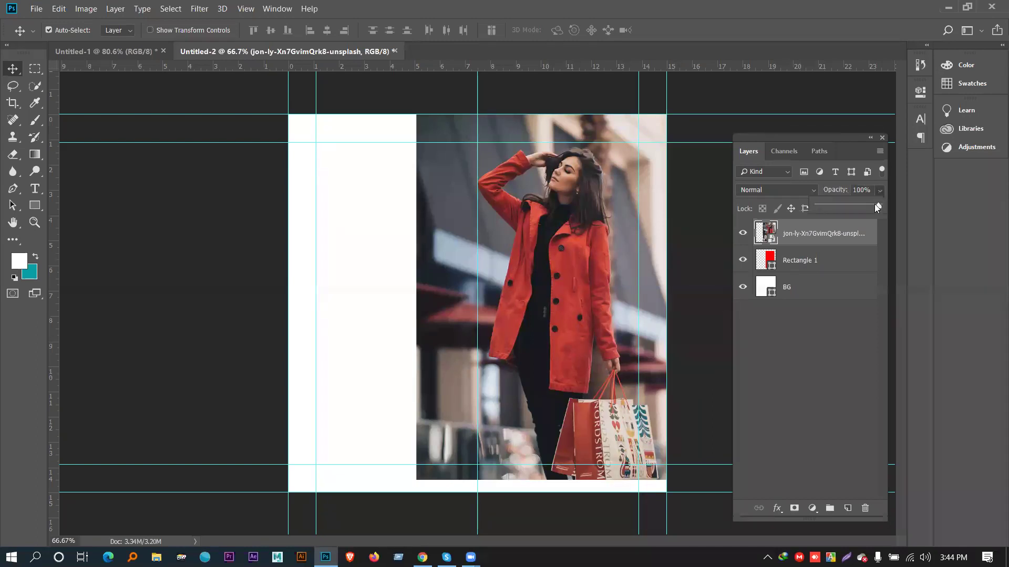
left_click_drag(862, 207, 856, 207)
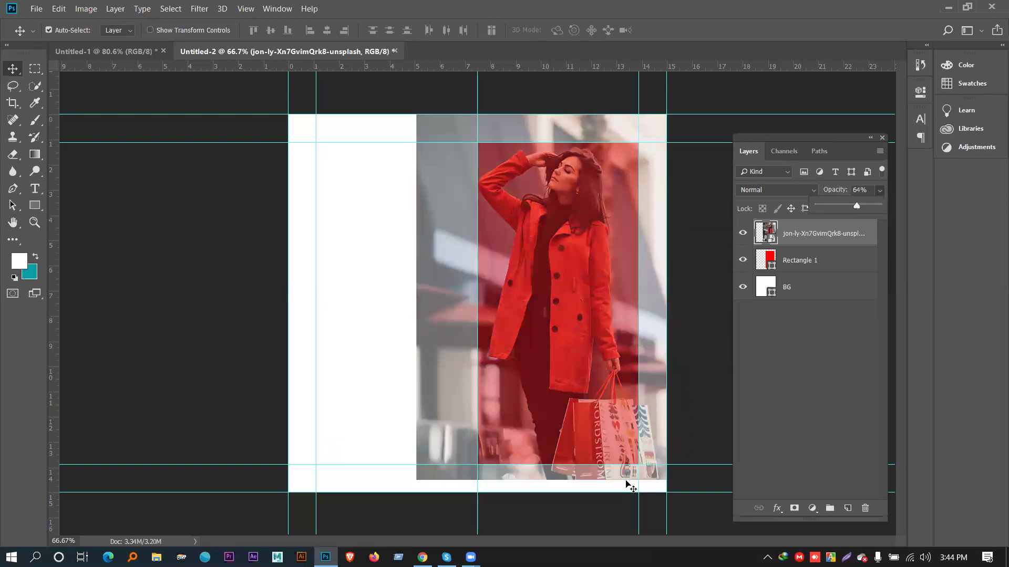
Scale the red-coat photo down to about 95% so its lower edge meets the bottom margin guide.
left_click(579, 329)
key("ctrl")
key("ctrl+t")
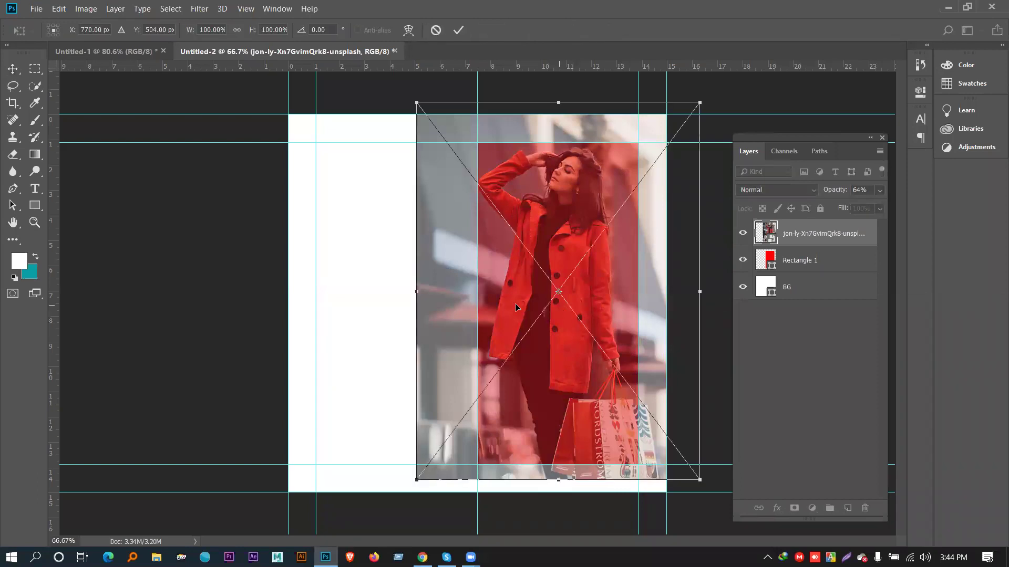
left_click_drag(701, 480, 685, 464)
mouse_move(588, 420)
left_mouse_down()
mouse_move(574, 419)
mouse_move(594, 419)
left_mouse_up()
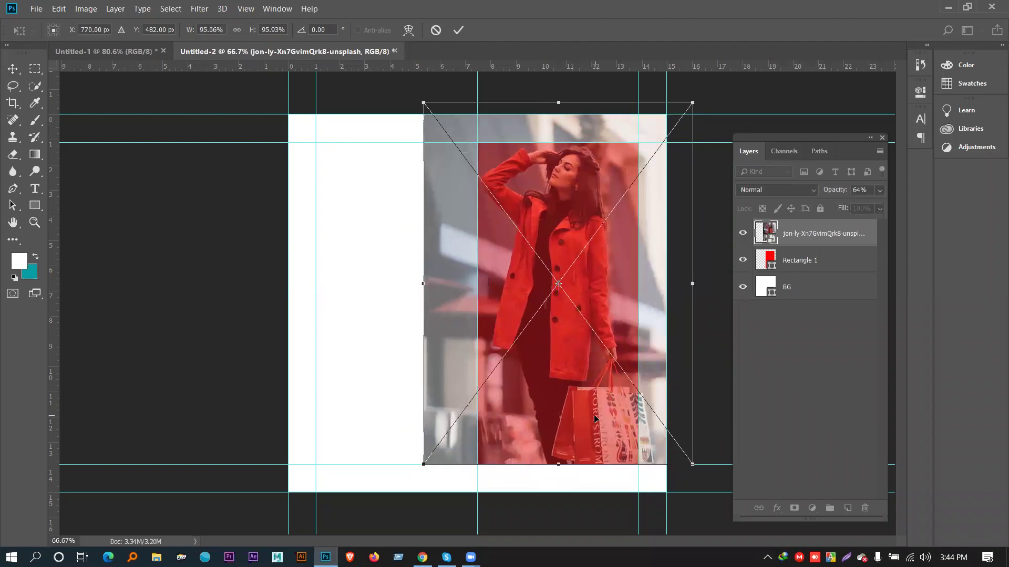
key("Return")
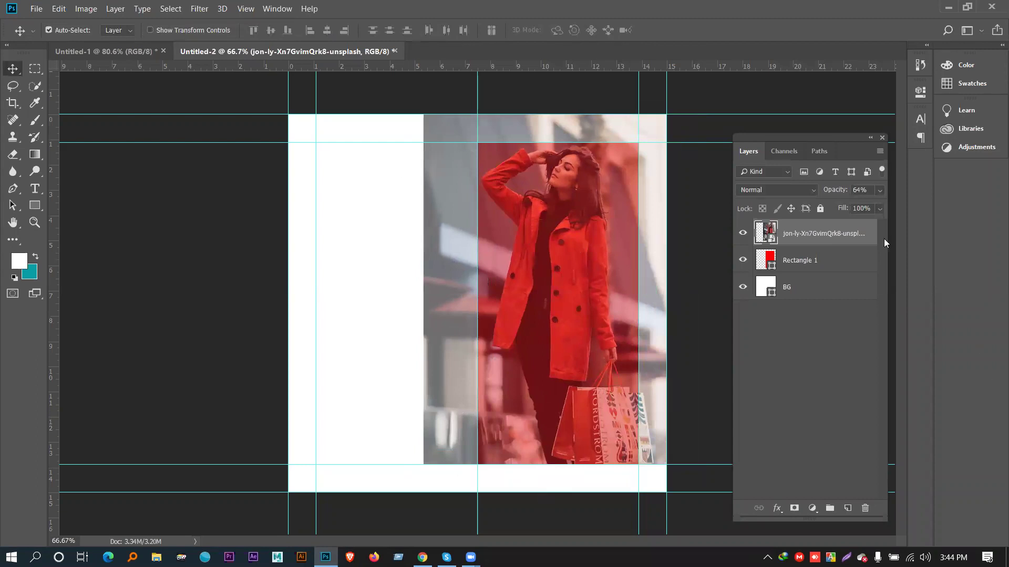
Restore the photo layer's opacity to 100% and clip it to the red rectangle with a clipping mask.
left_click(879, 191)
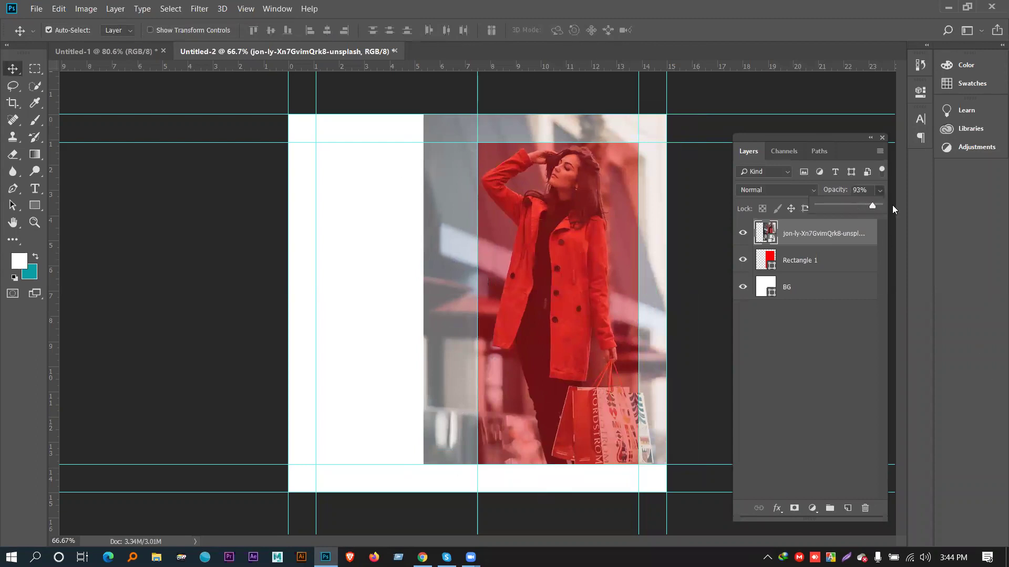
left_click_drag(893, 206, 889, 210)
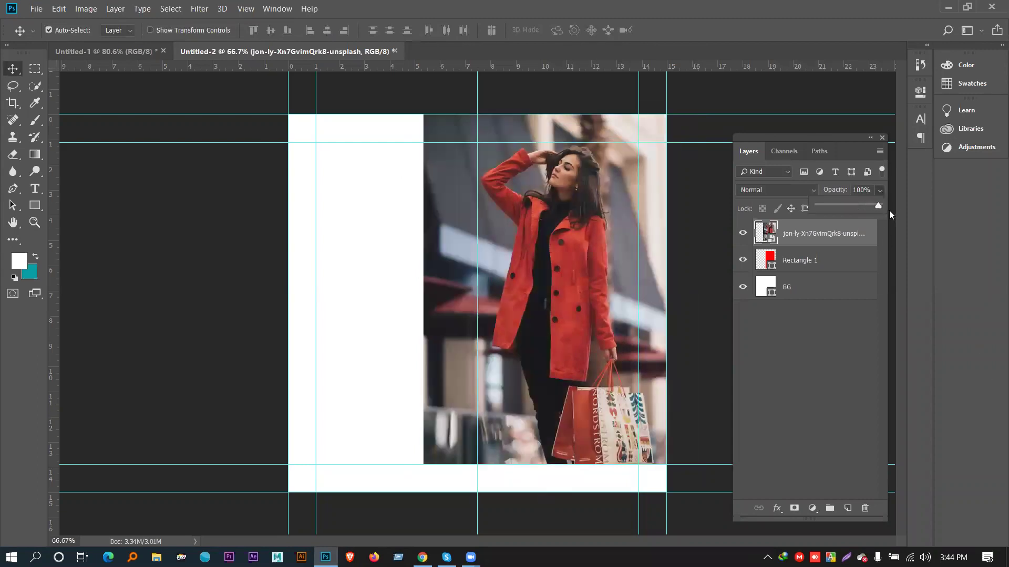
right_click(796, 231)
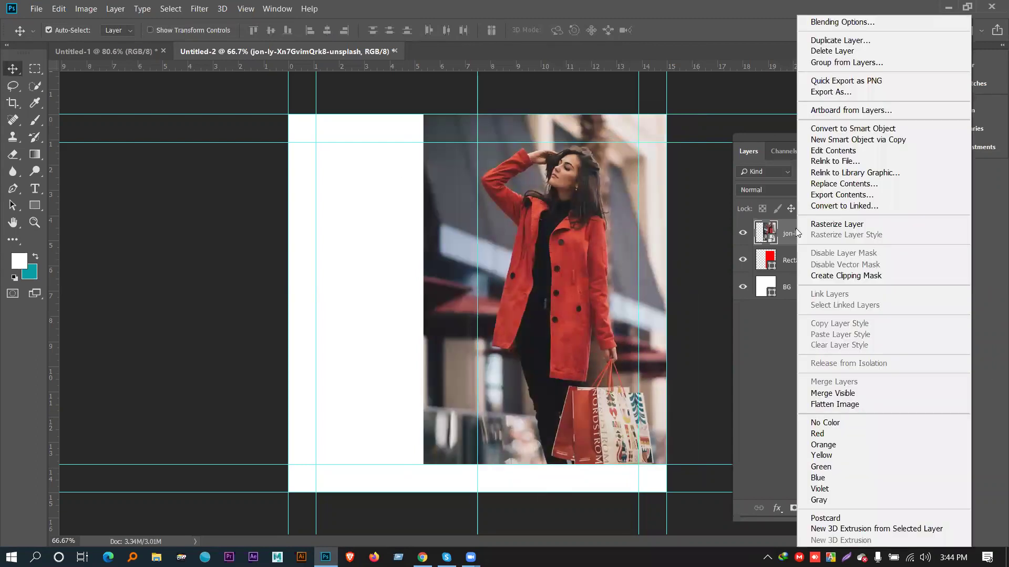
left_click(850, 284)
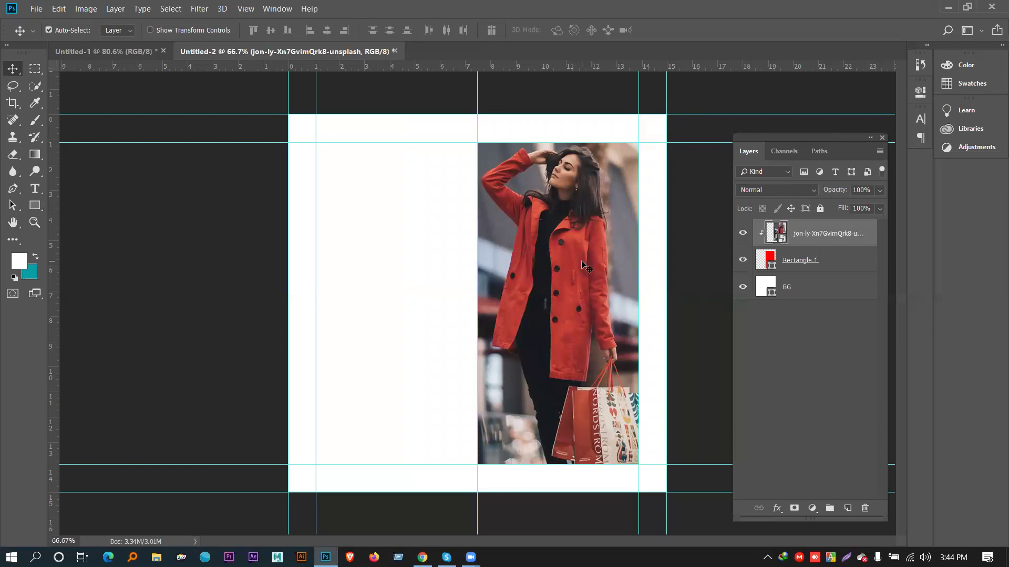
left_click(419, 267)
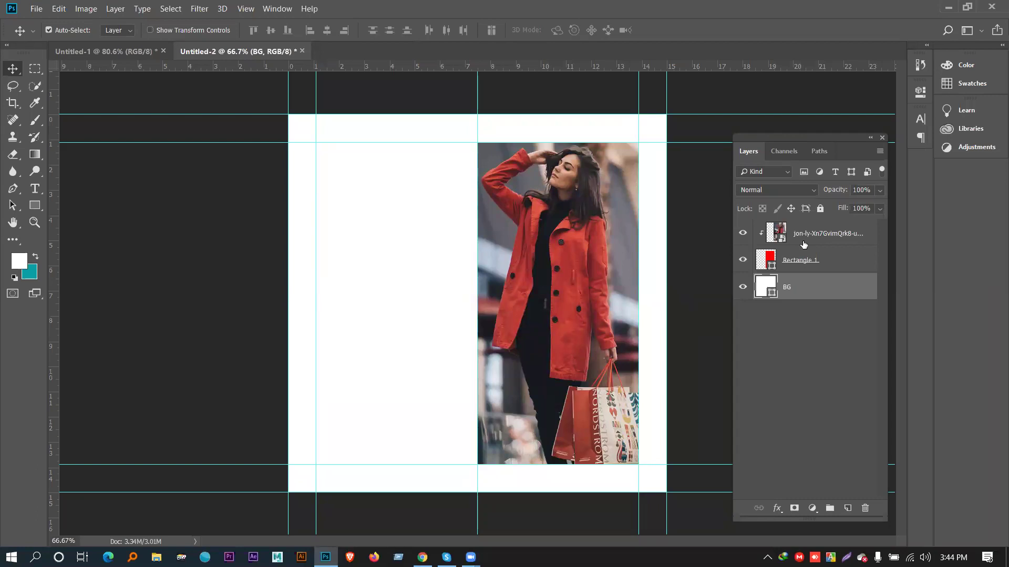
Add the two-line headline "SUPER SELL" in Gotham Black at 62.97 pt on the white area beside the photo.
left_click(34, 189)
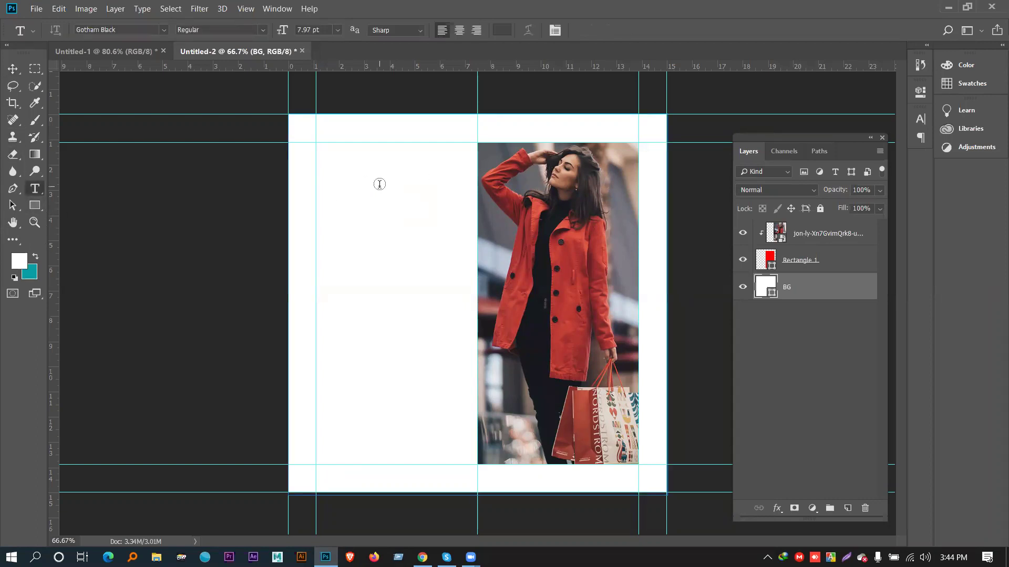
left_click(12, 68)
left_click_drag(150, 257, 163, 260)
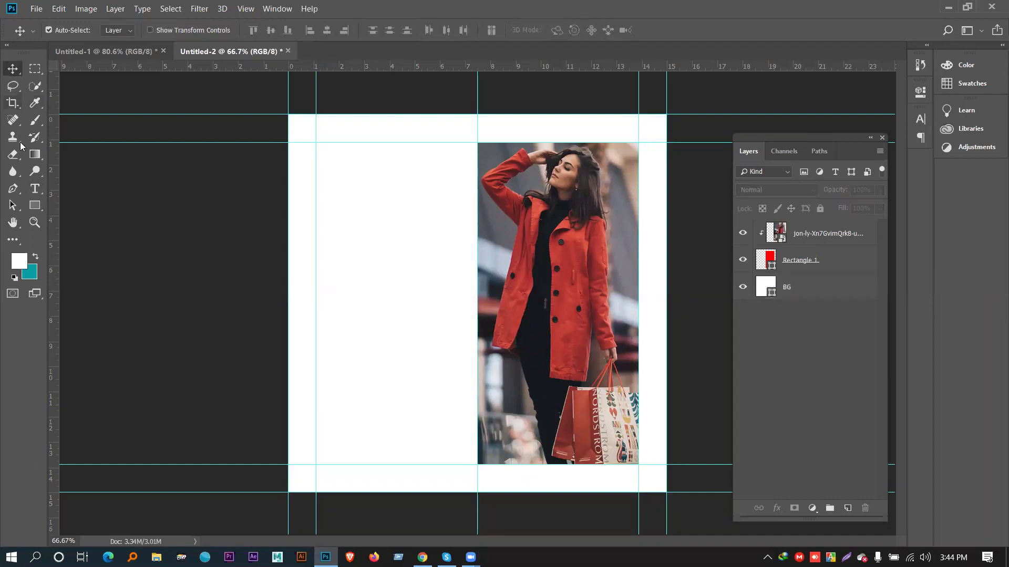
left_click(33, 191)
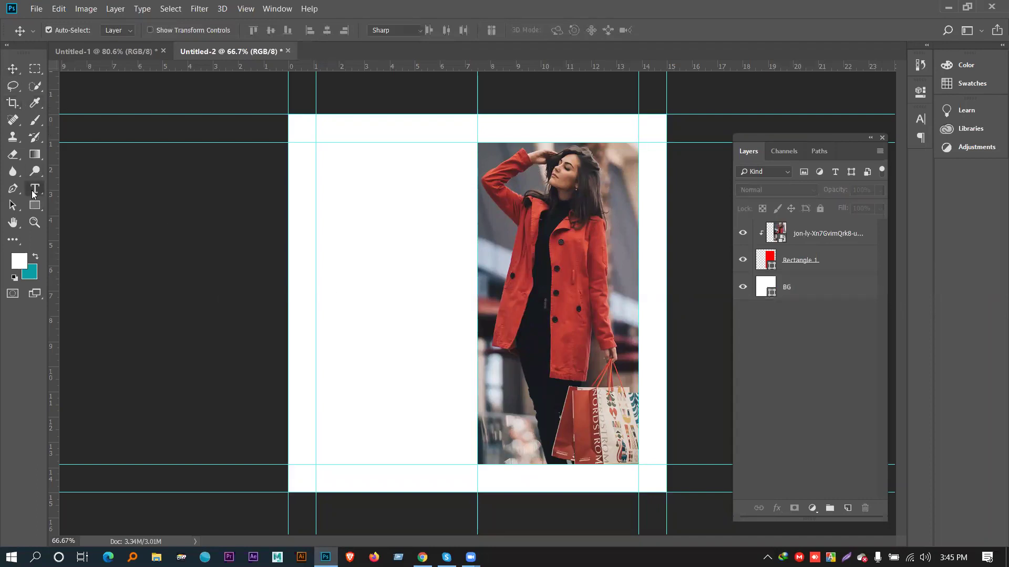
left_click(346, 201)
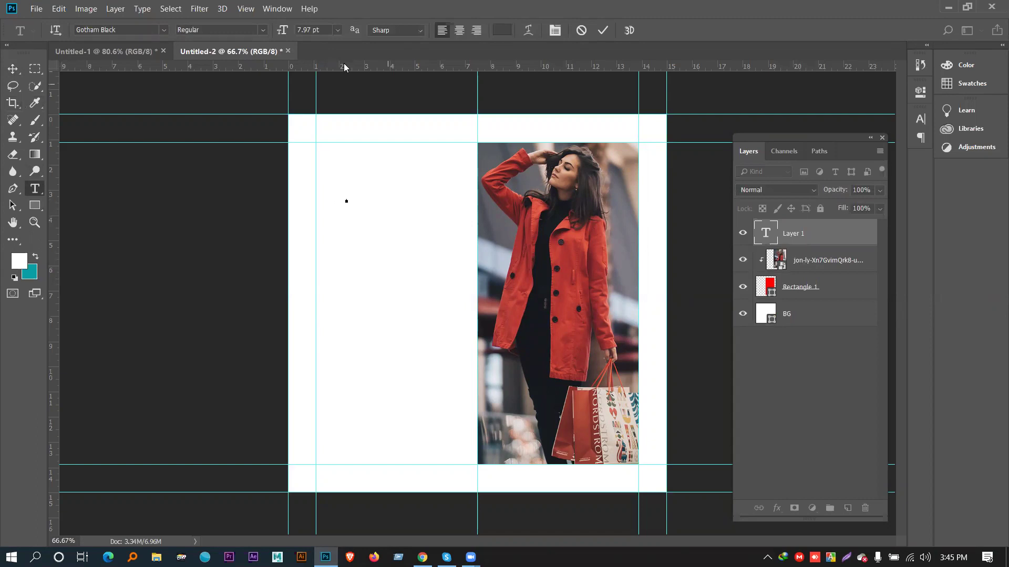
left_click_drag(284, 33, 322, 39)
type("SUP")
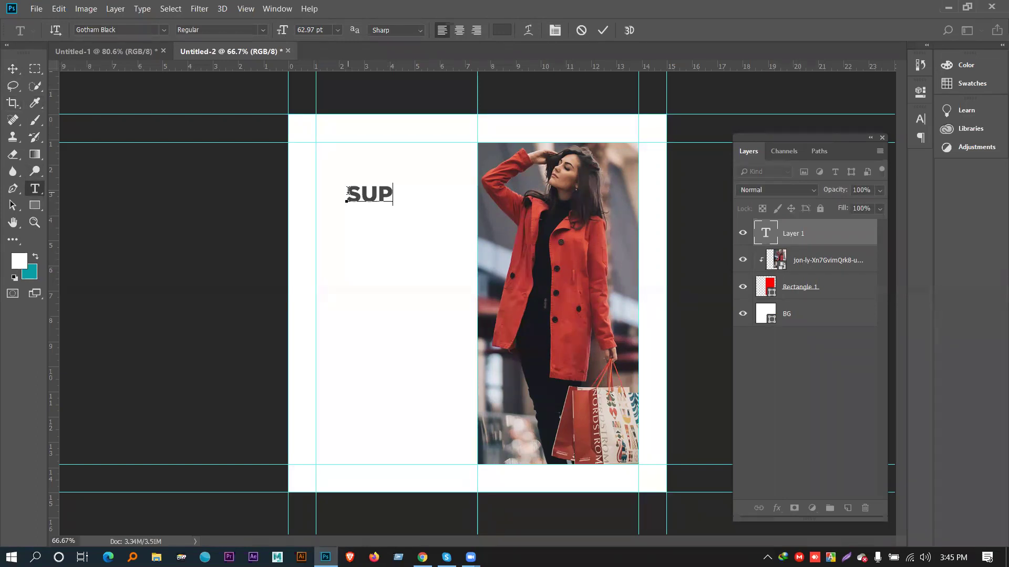
type("ER")
key("shift+Right")
key("shift+Right")
key("shift+Right")
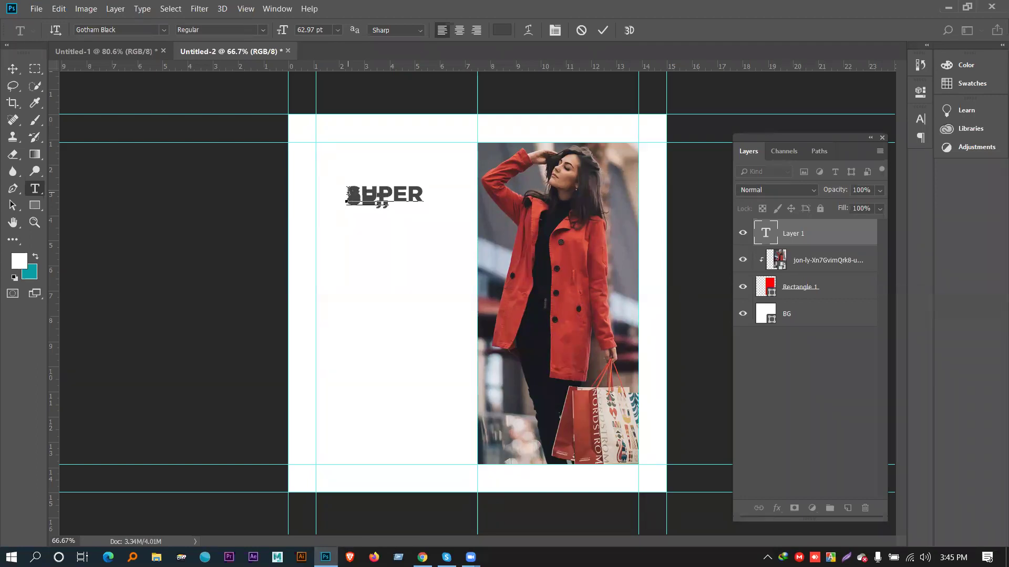
key("shift+Right")
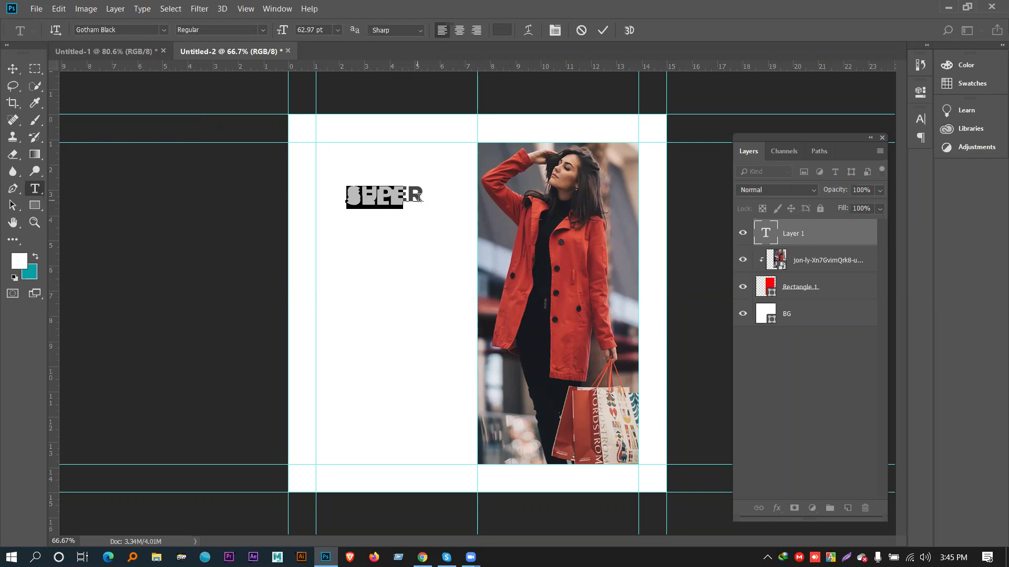
Select both headline lines and set their leading to 68 pt.
left_click_drag(412, 199, 333, 180)
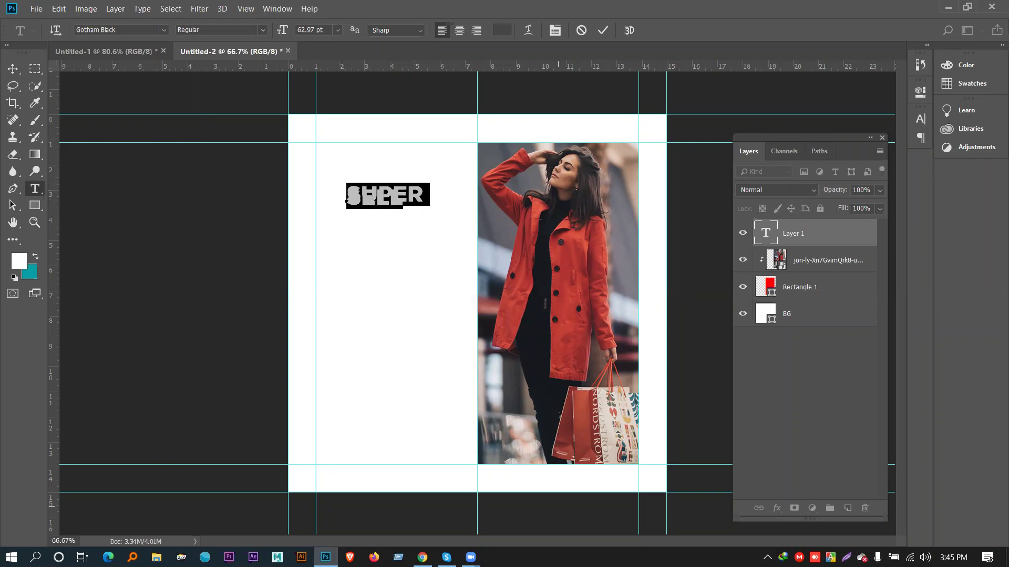
left_click(919, 121)
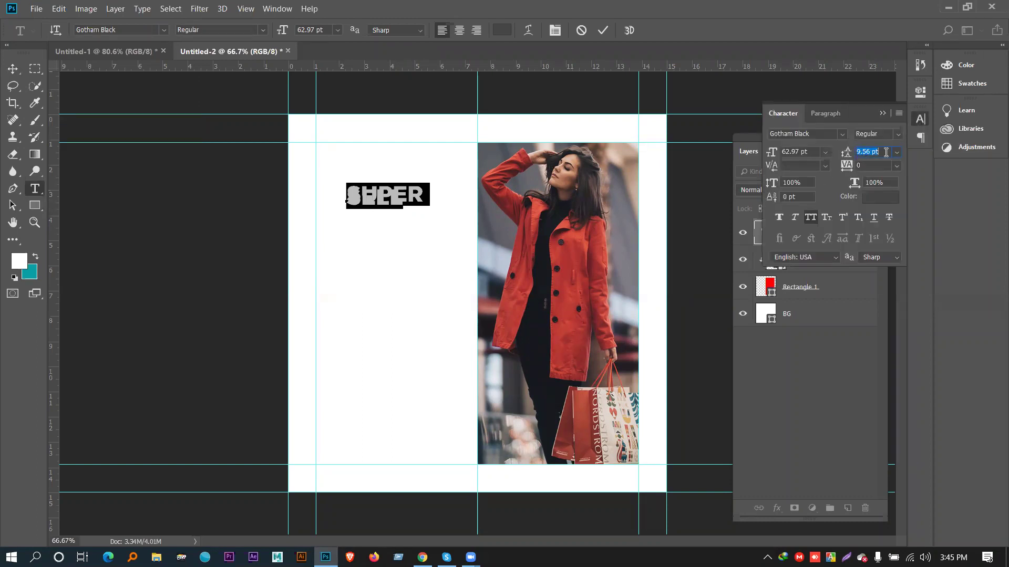
type("22")
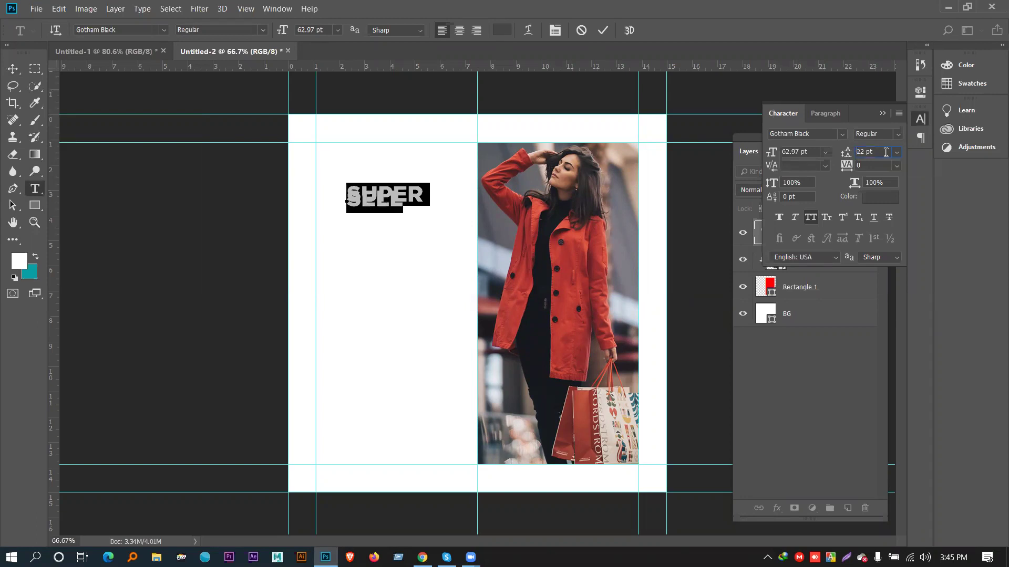
key("Up")
key("Up")
key("Up")
key("Up")
key("Up")
key("Up")
key("Up")
key("Up")
key("Up")
key("Up")
key("Up")
key("Up")
key("Up")
key("Up")
key("Up")
key("Up")
key("Up")
key("Up")
key("Up")
key("Up")
key("Up")
key("Up")
key("Up")
key("Up")
key("Up")
key("Up")
key("Up")
key("Up")
key("Up")
key("Up")
key("Up")
key("Up")
key("Up")
key("Up")
key("Up")
key("Up")
key("Up")
key("Up")
key("Up")
key("Up")
key("Up")
key("Up")
key("Up")
key("Up")
key("Up")
key("Up")
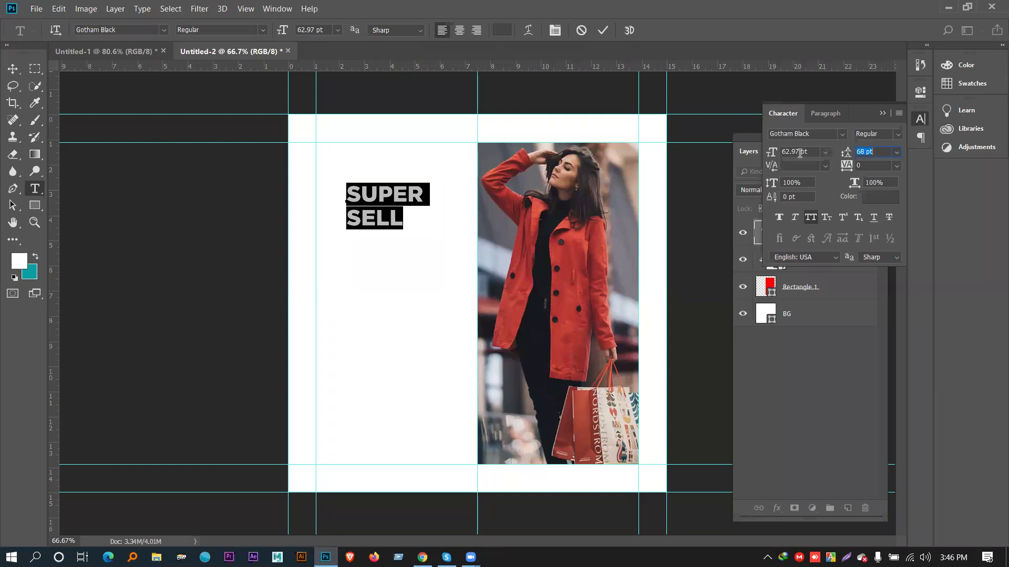
Set the headline's font size to 100 pt and its leading to 104 pt.
left_click_drag(798, 152, 782, 153)
type("100")
key("Return")
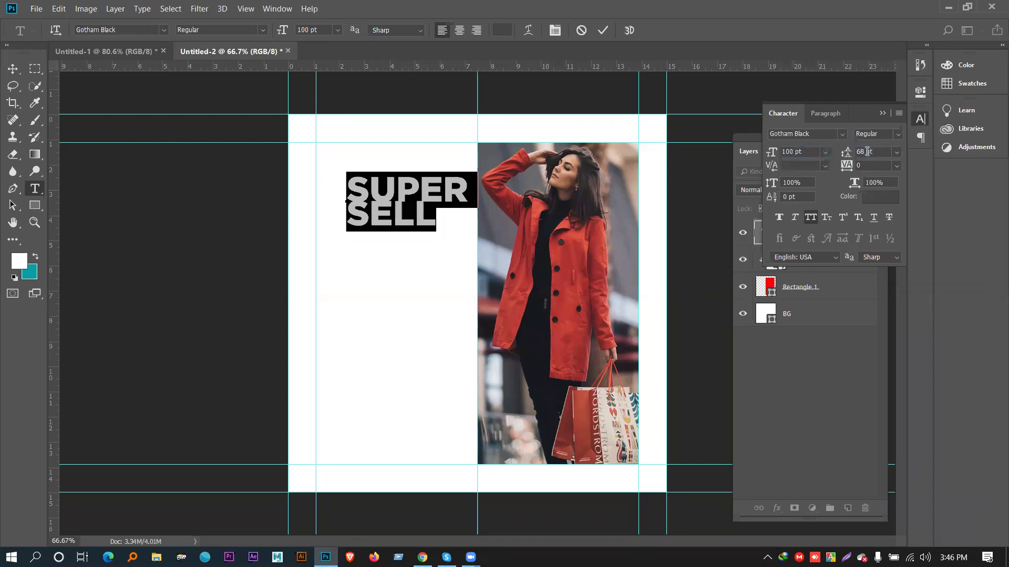
scroll(867, 151, "up", 11)
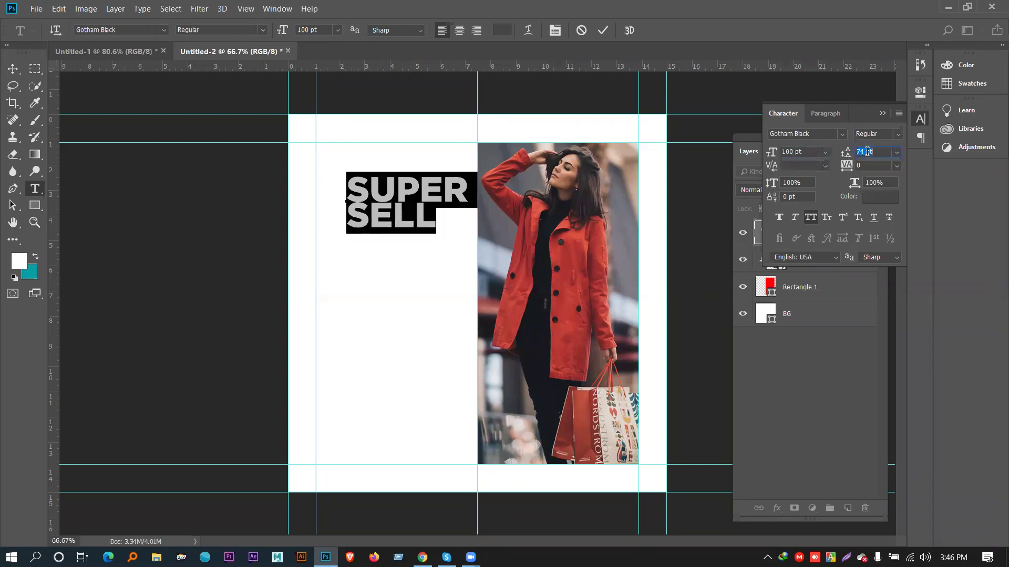
scroll(866, 151, "up", 11)
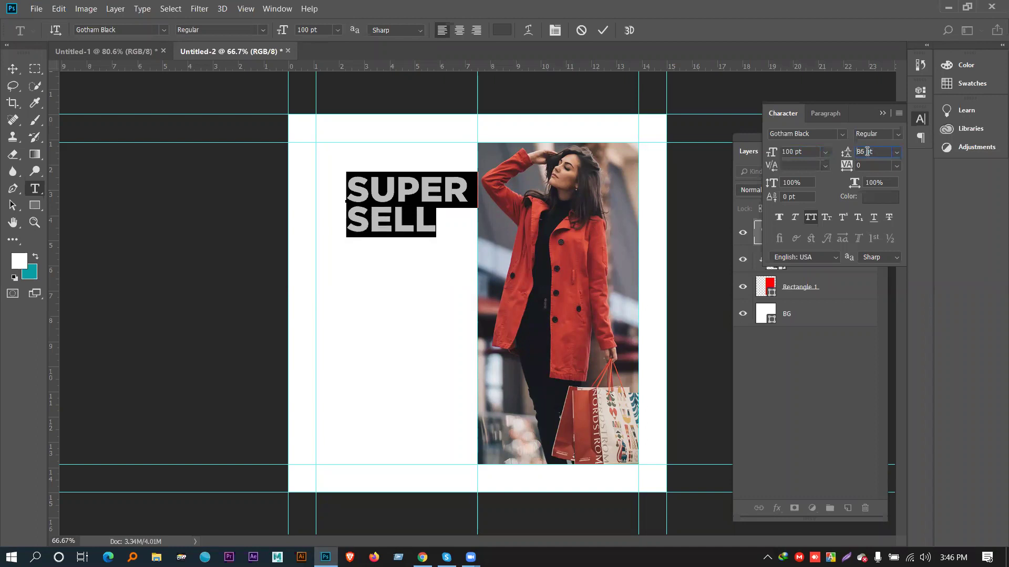
scroll(867, 151, "up", 8)
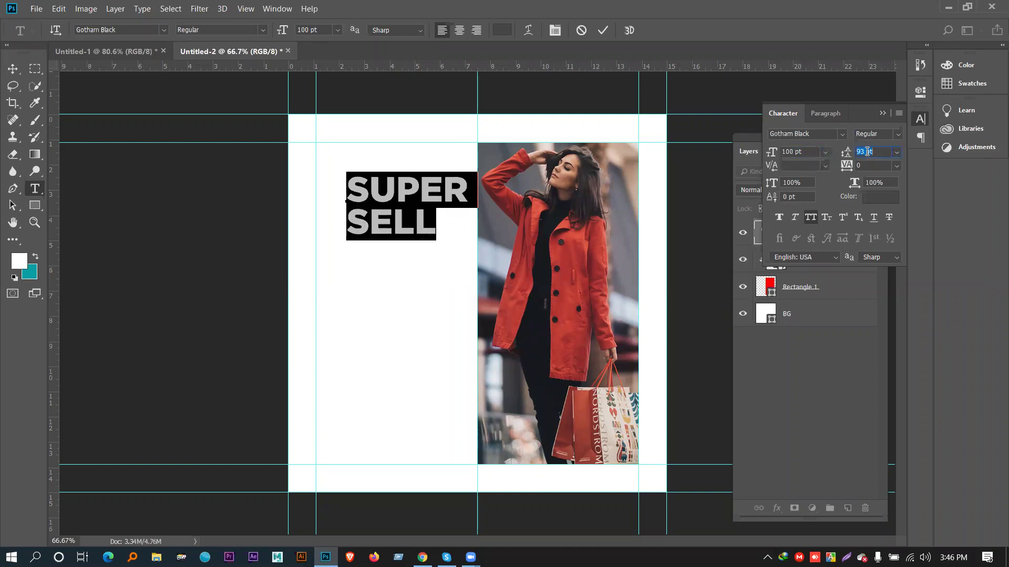
scroll(867, 151, "up", 3)
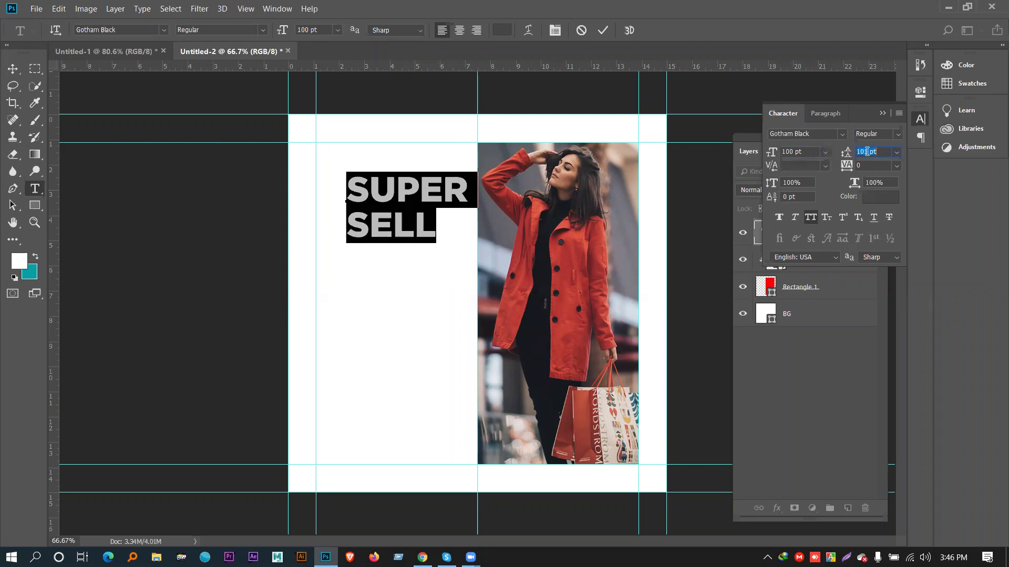
scroll(867, 151, "up", 2)
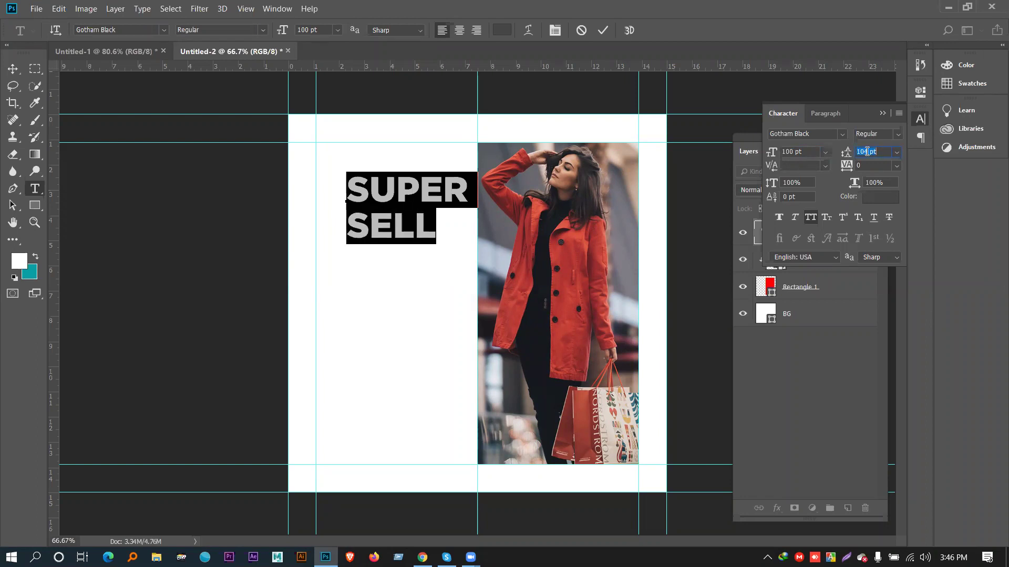
scroll(867, 151, "up", 1)
left_click(795, 133)
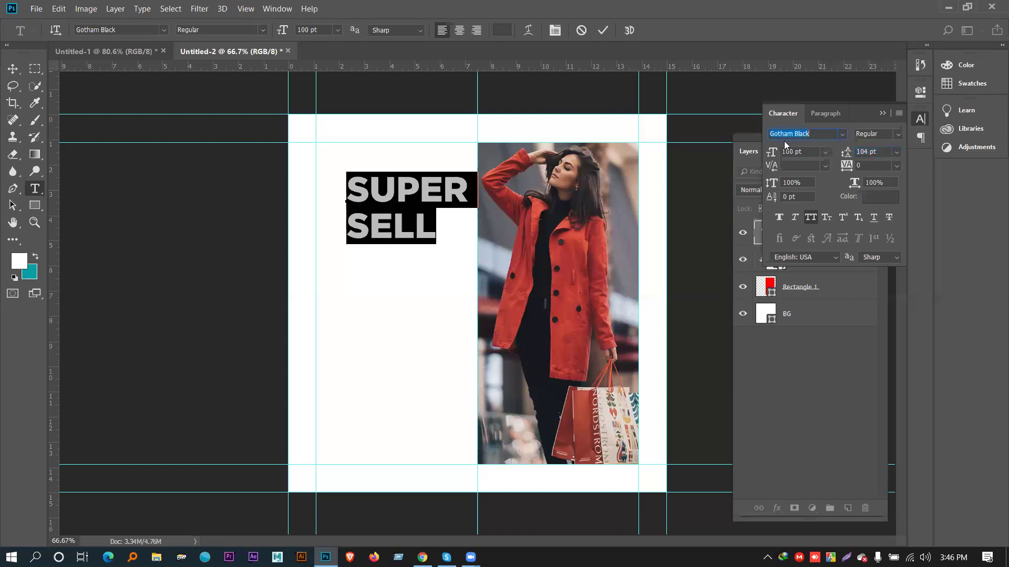
type("b")
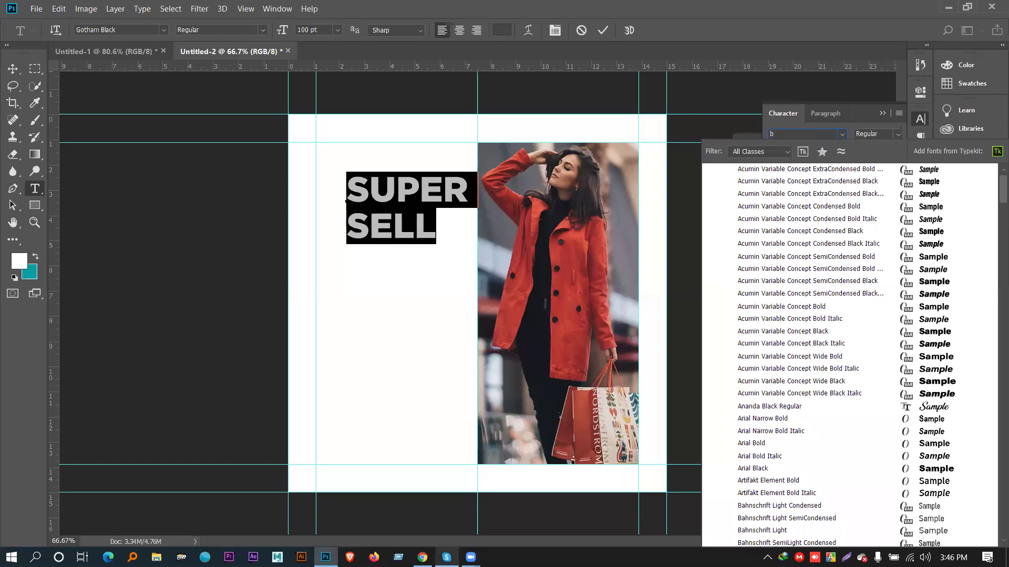
type("a")
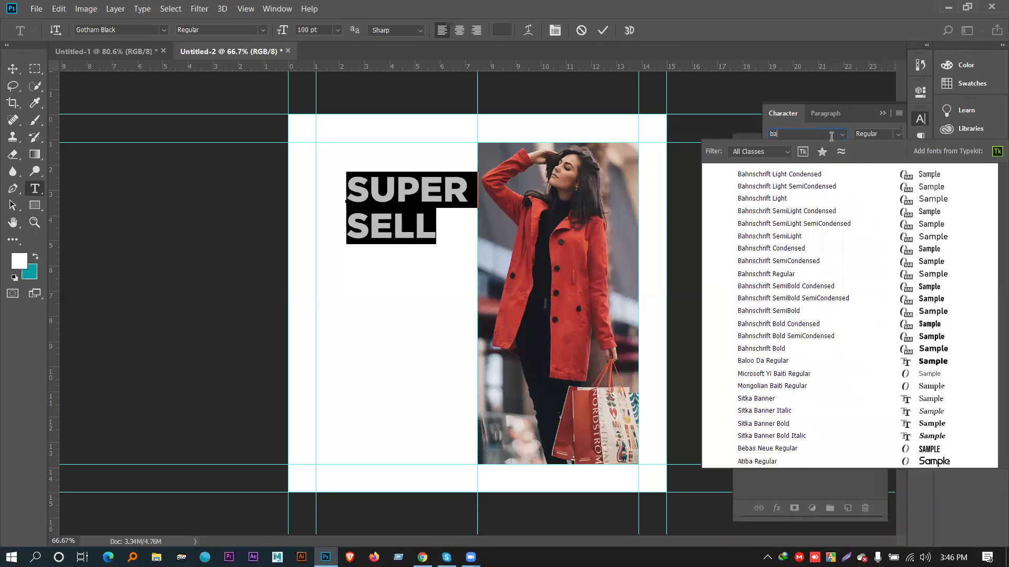
type("b")
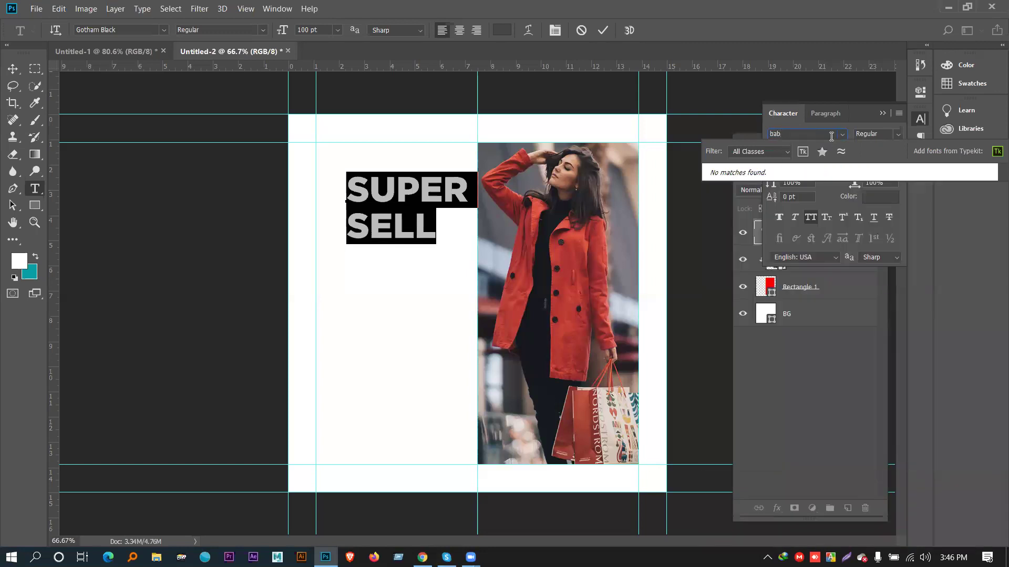
key("BackSpace")
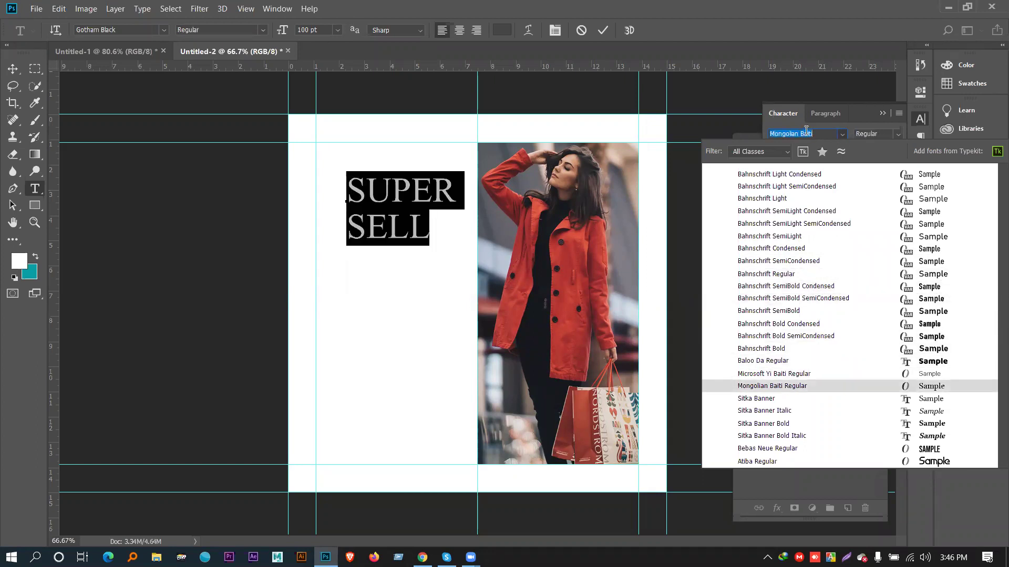
type("rob")
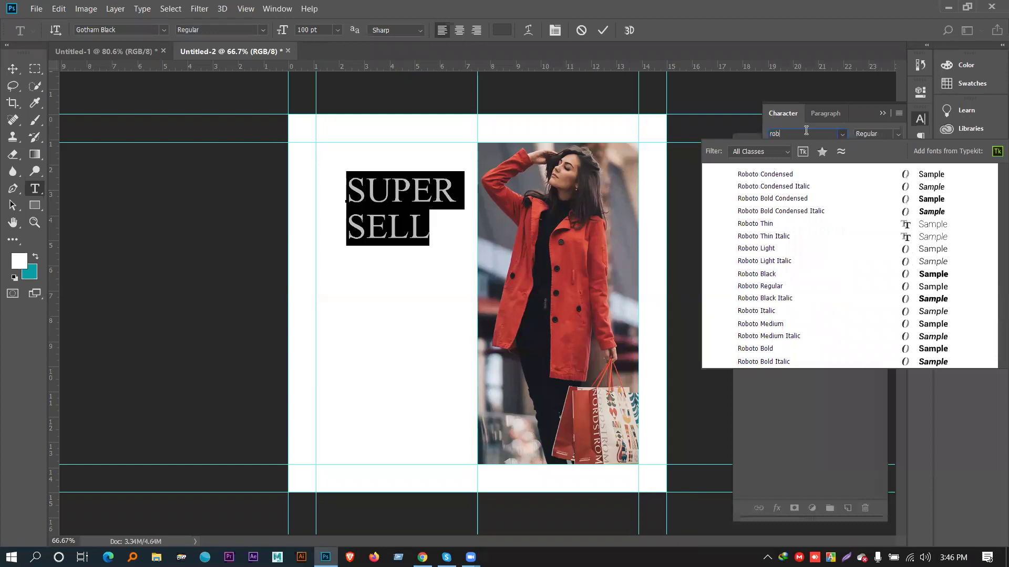
key("Escape")
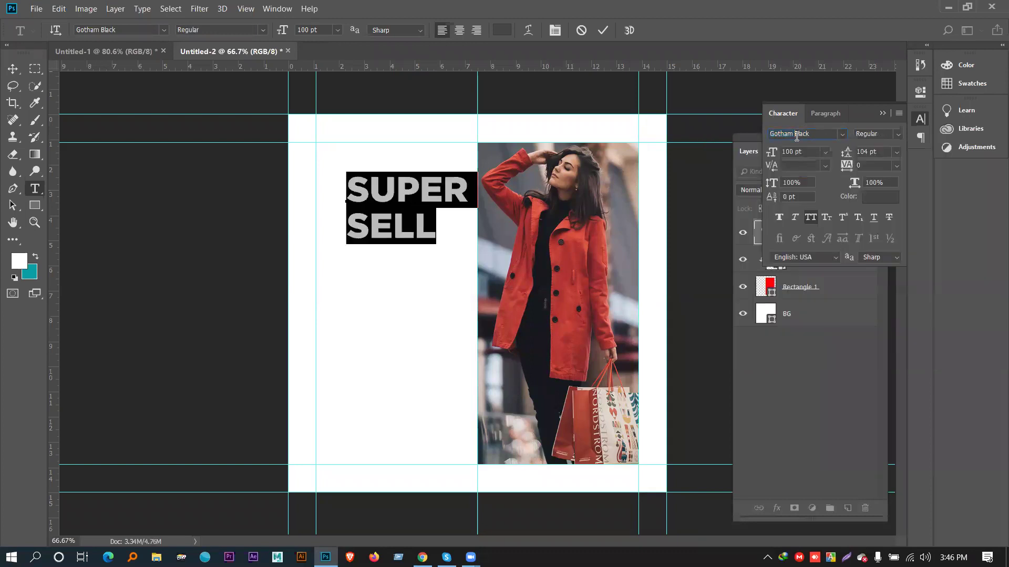
Set the headline's font to Bebas Neue Regular with Strong anti-aliasing.
left_click_drag(819, 135, 767, 140)
type("br")
key("BackSpace")
type("eb")
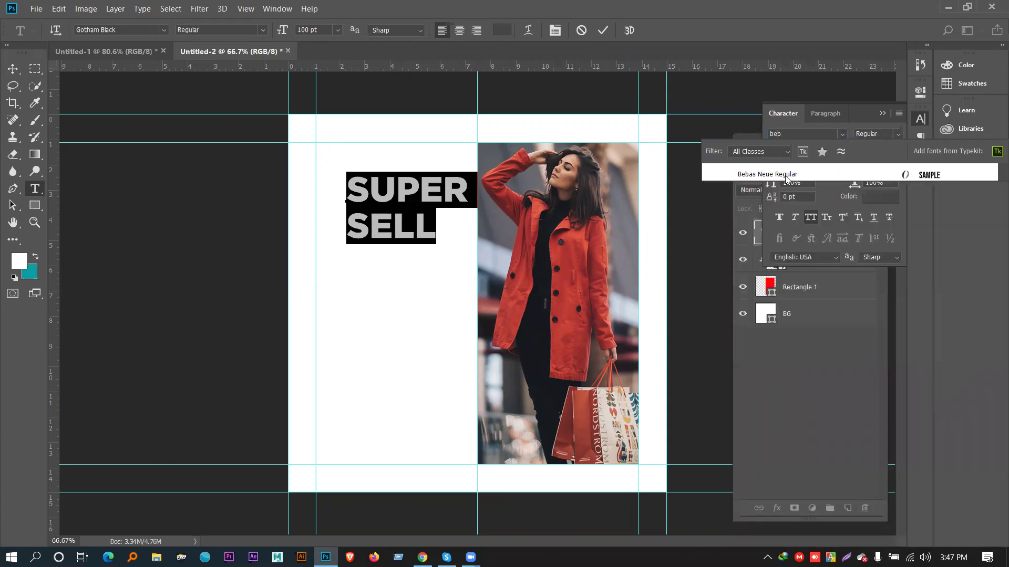
left_click(743, 173)
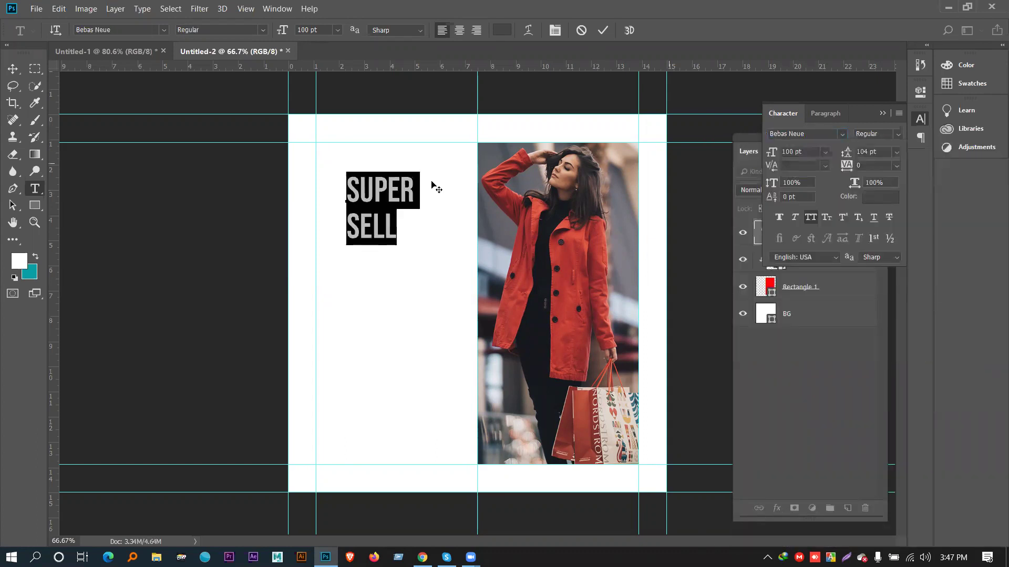
left_click(399, 31)
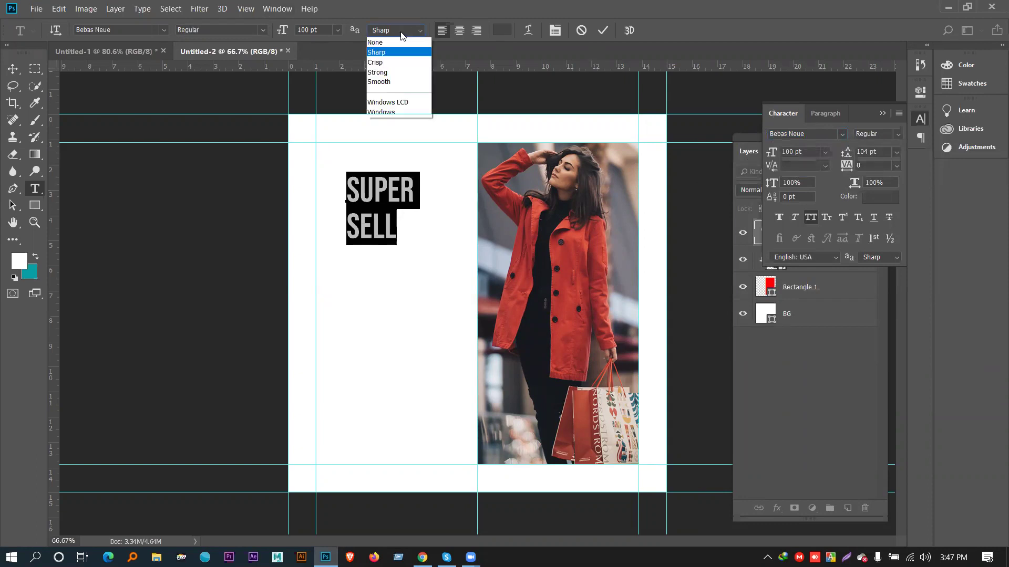
left_click(376, 71)
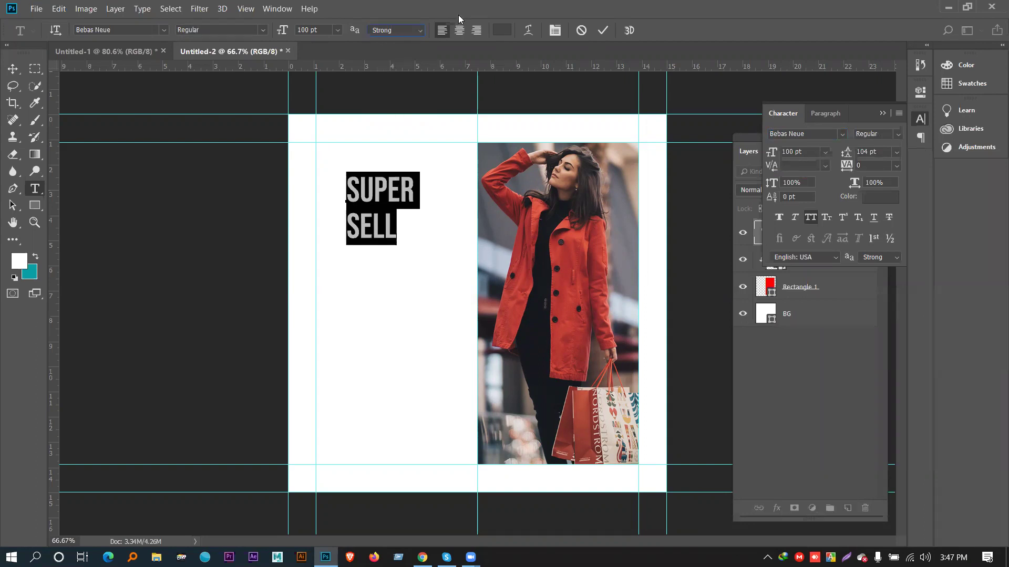
Centre-align the headline's two lines and move the text up to the upper margin guide beside the photo.
left_click(460, 32)
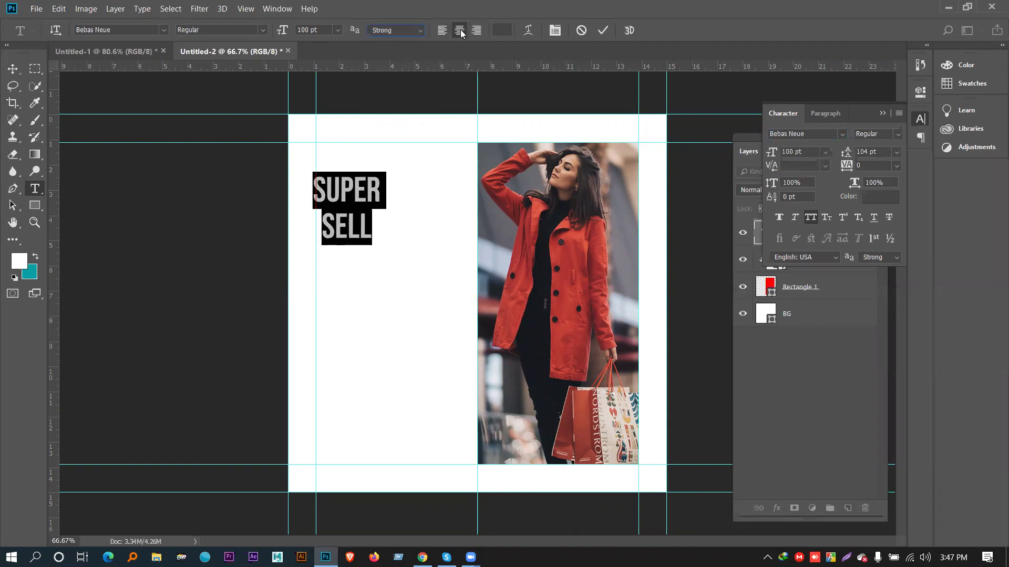
left_click(13, 68)
left_click_drag(367, 199, 406, 164)
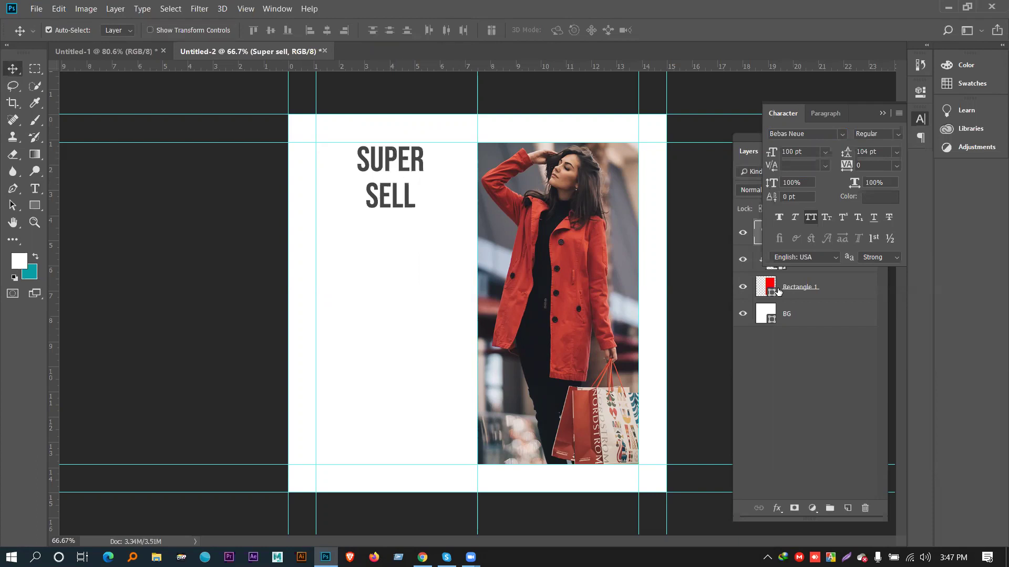
Check the headline's text colour in the Color Picker and keep it unchanged.
left_click(801, 394)
double_click(766, 233)
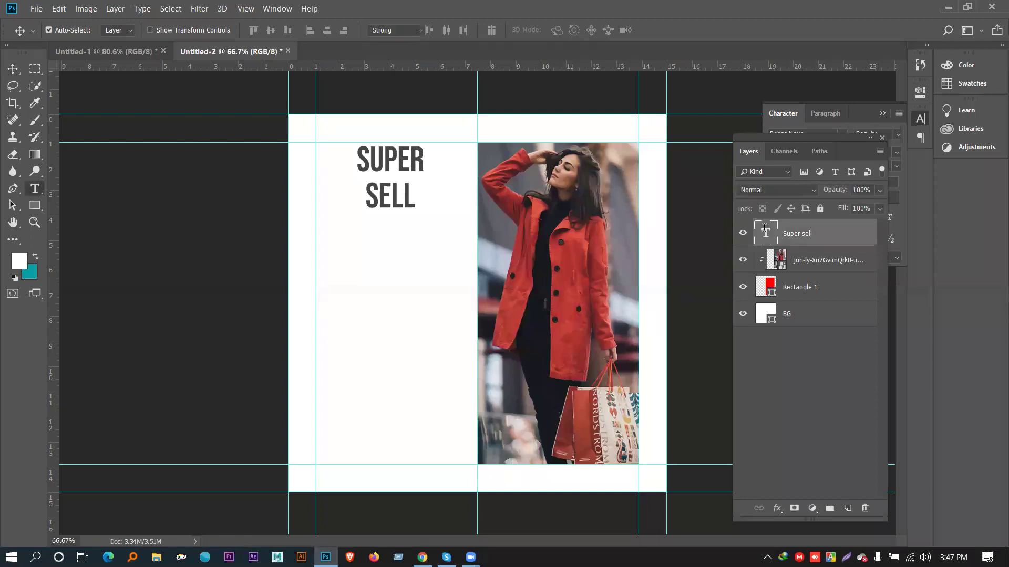
left_click(501, 30)
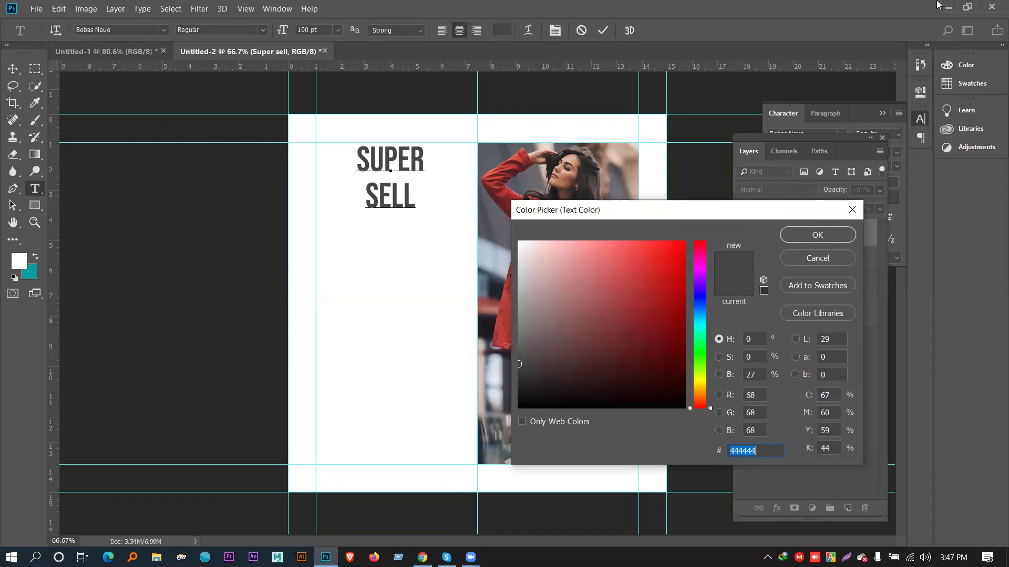
left_click(805, 234)
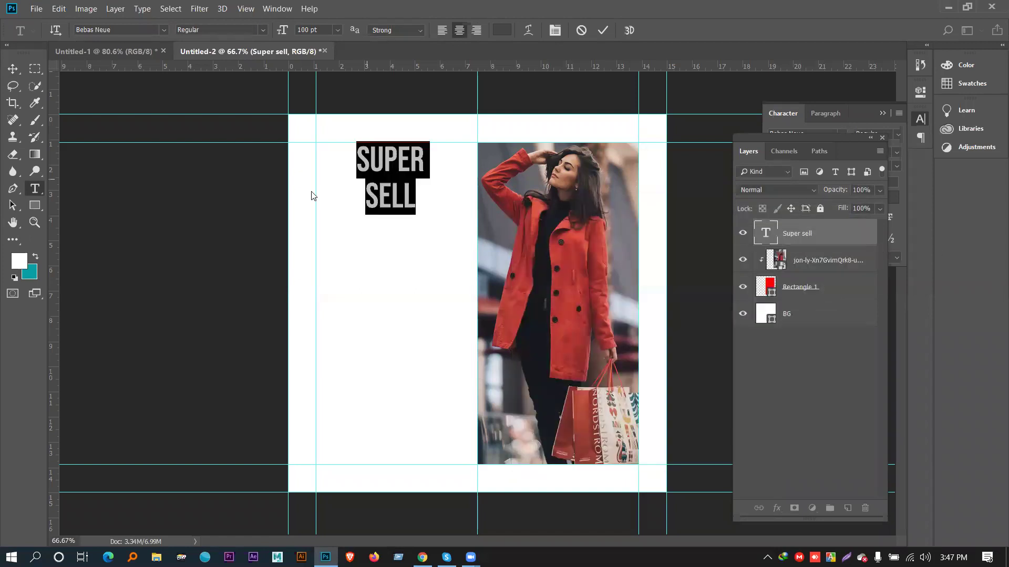
Set the headline's font size to 120 pt and shift it slightly down so it sits just inside the upper margin guide.
left_click(781, 115)
left_click(919, 120)
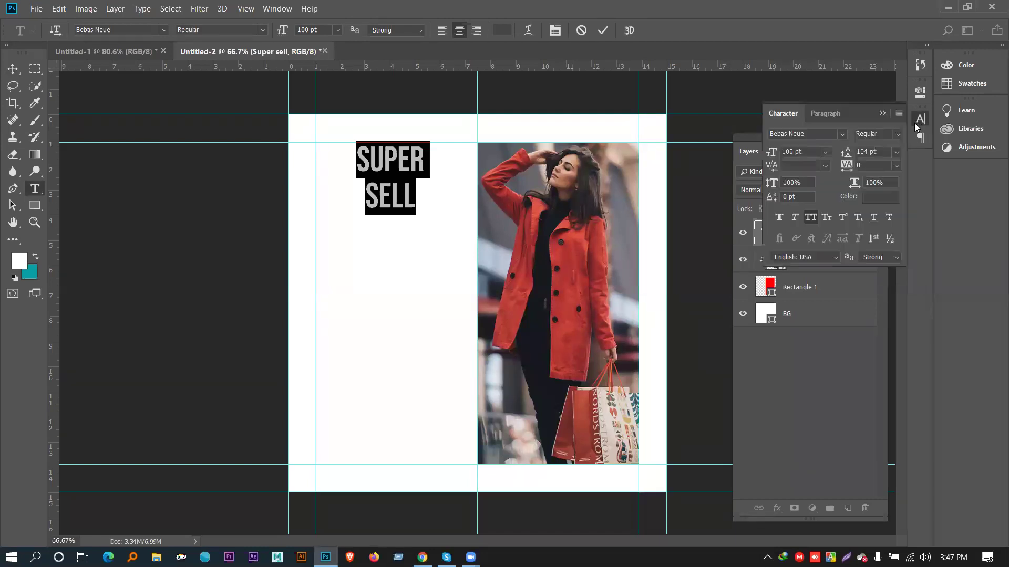
double_click(789, 150)
type("110")
key("Return")
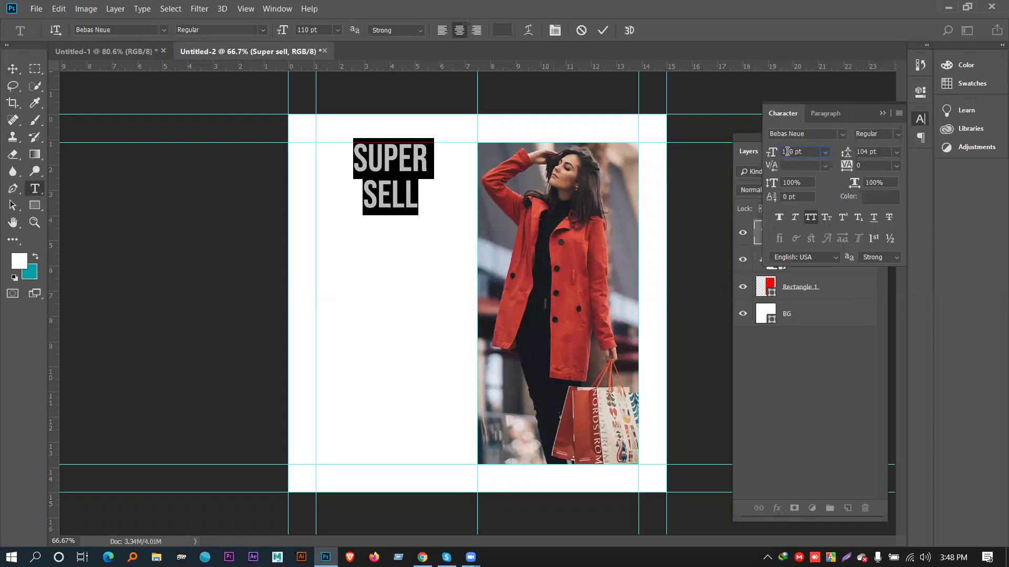
double_click(787, 151)
type("120")
key("Return")
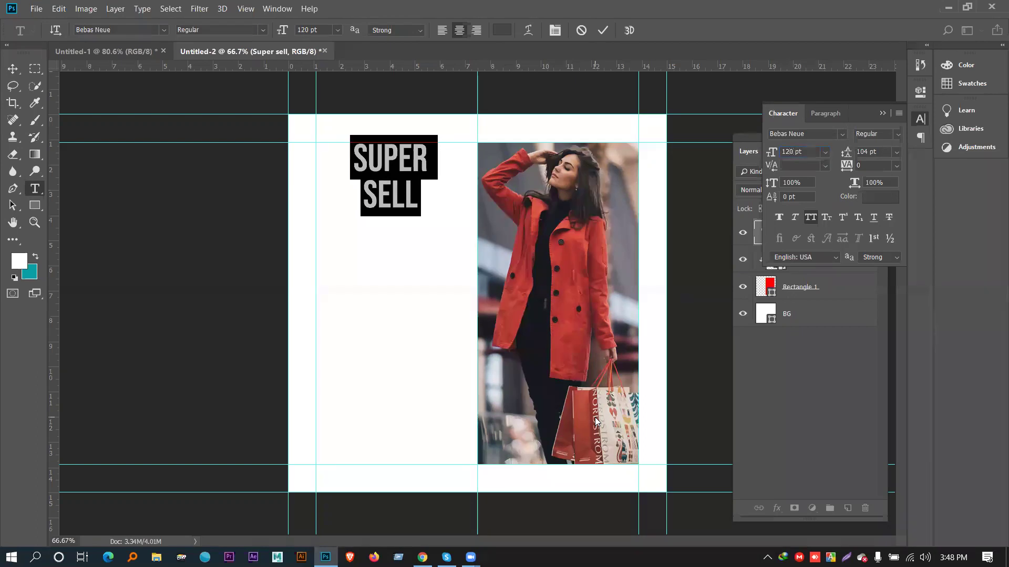
left_click(14, 69)
left_click_drag(400, 205, 399, 209)
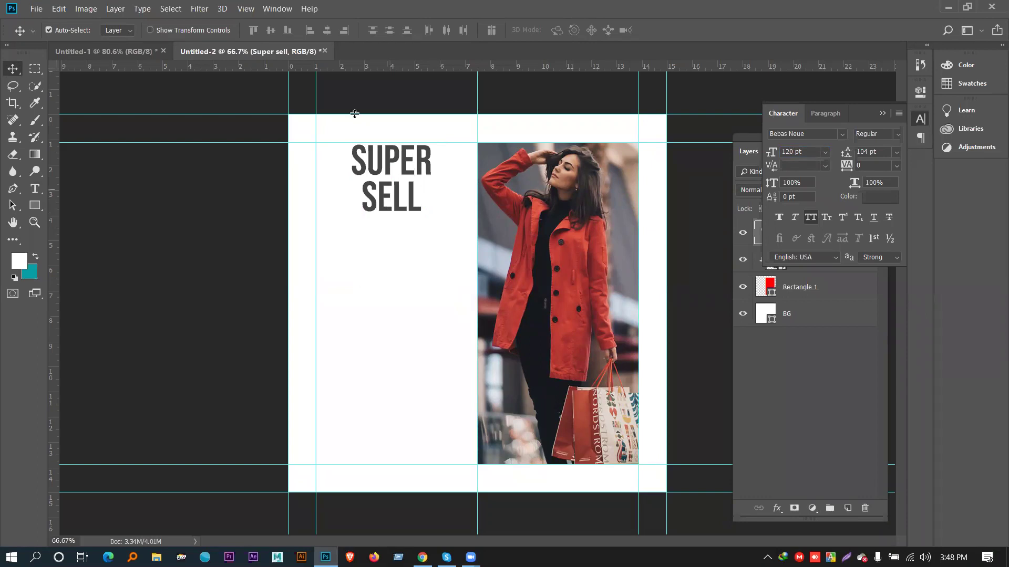
left_click(883, 114)
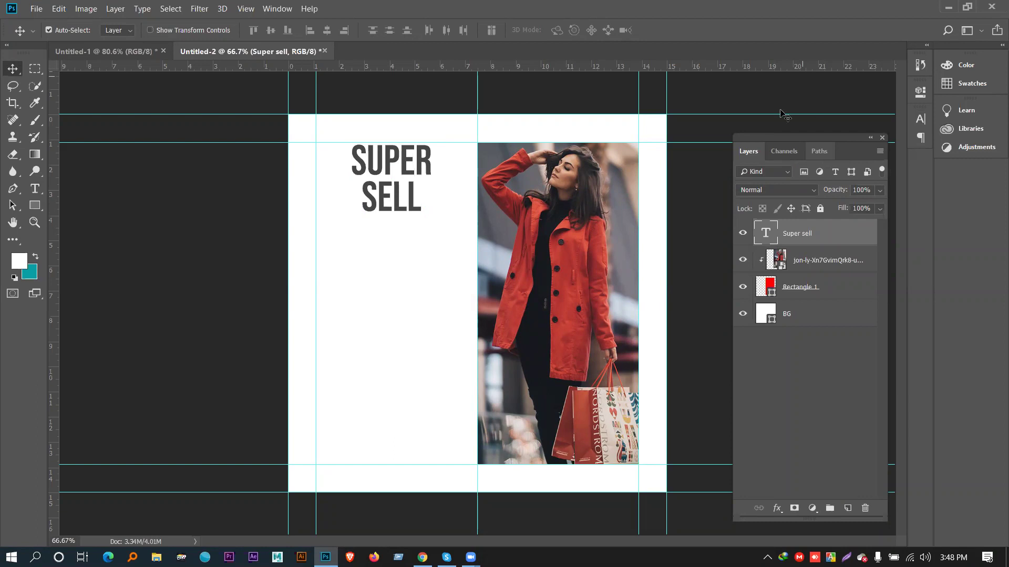
Inspect the hex code of the headline's text colour, keep the colour and finish editing the text.
double_click(765, 233)
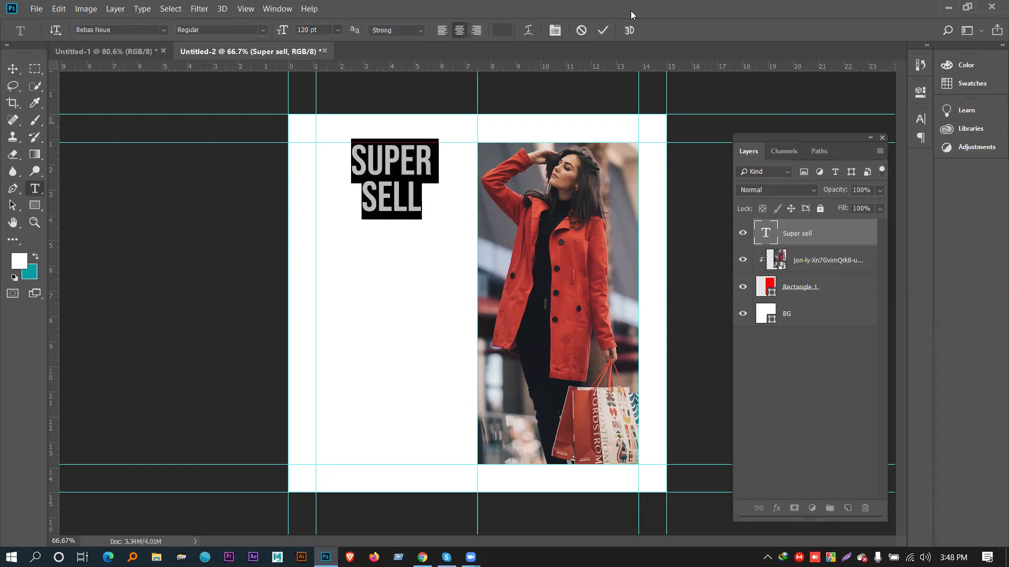
left_click(503, 31)
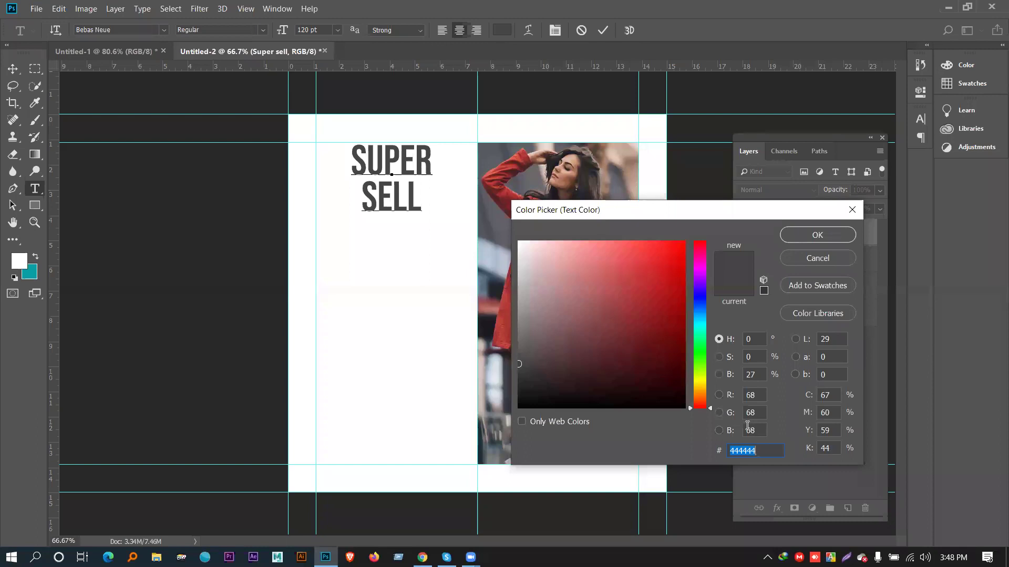
left_click_drag(760, 451, 727, 451)
left_click(799, 235)
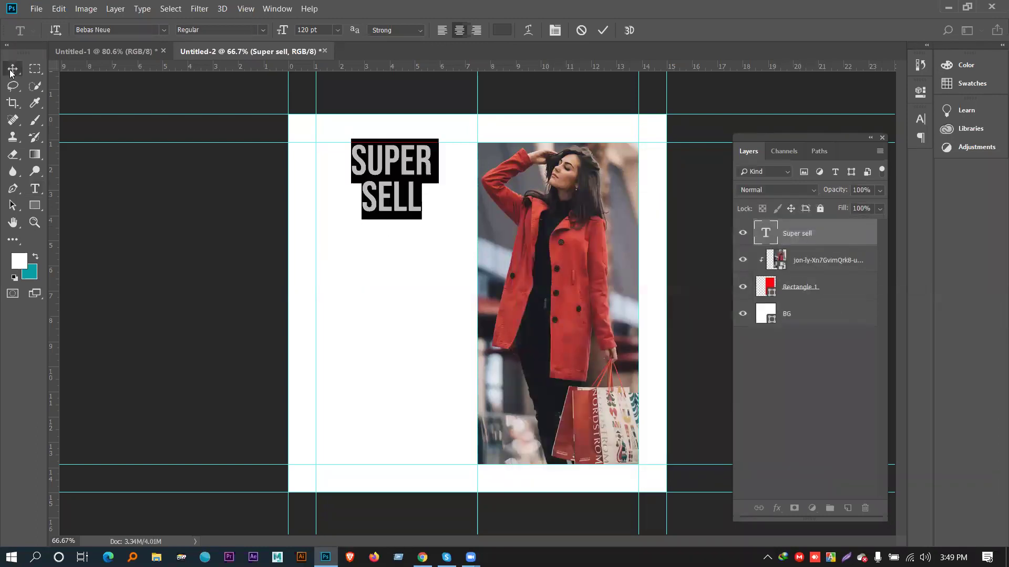
left_click(10, 72)
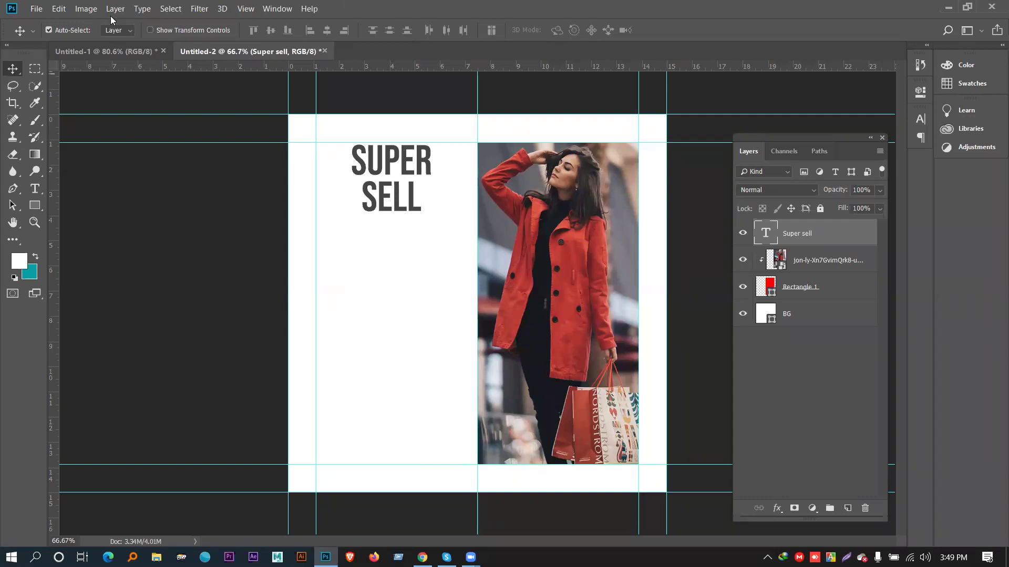
Switch the Rectangular Marquee style to Normal and select the white area between the margin guides beside the photo.
left_click(36, 70)
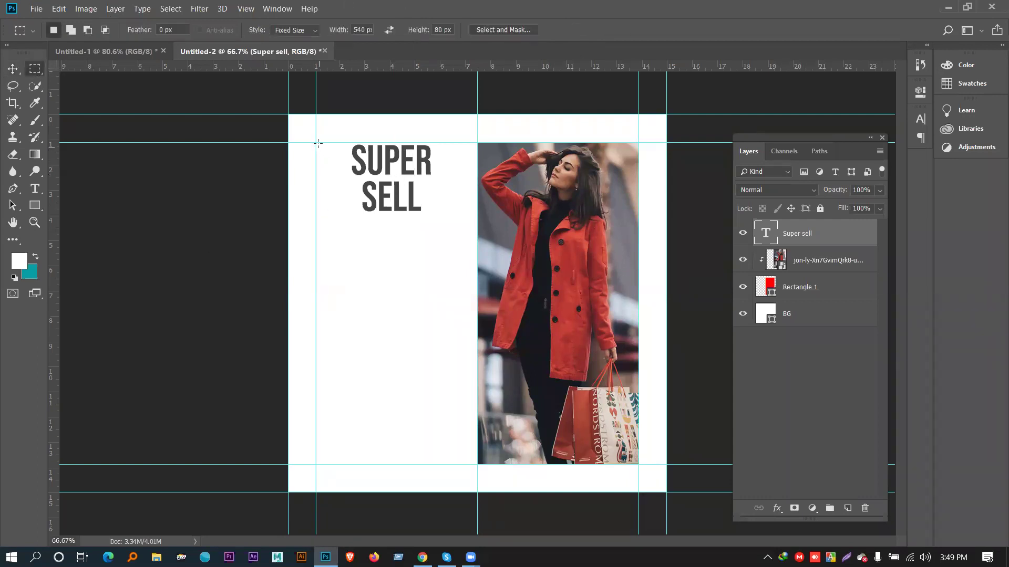
left_click_drag(315, 141, 419, 308)
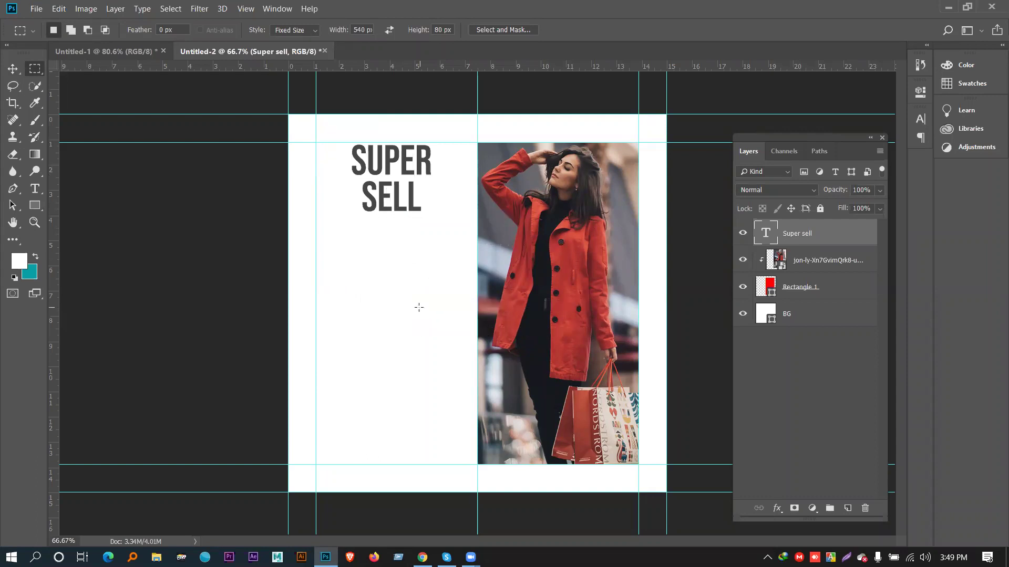
left_click(465, 318)
left_click(301, 29)
left_click(286, 39)
left_click_drag(316, 143, 477, 466)
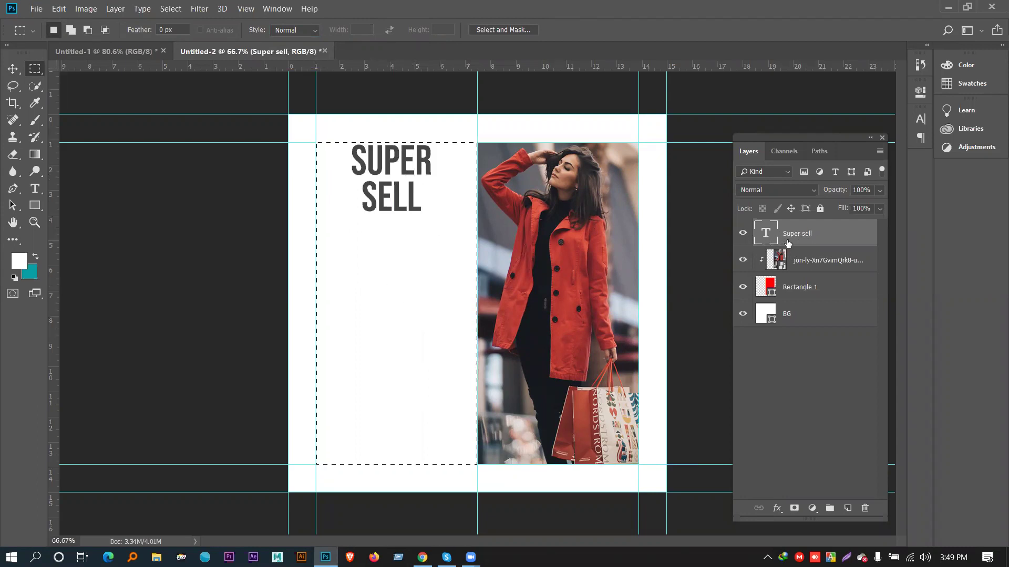
Align the headline to the selection's horizontal centre and deselect the area.
left_click(13, 70)
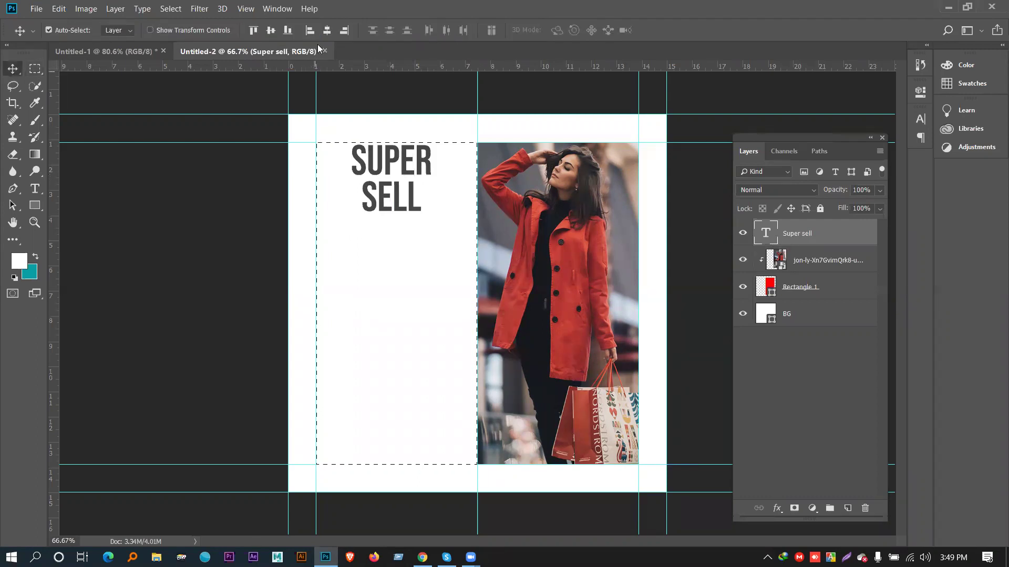
left_click(326, 31)
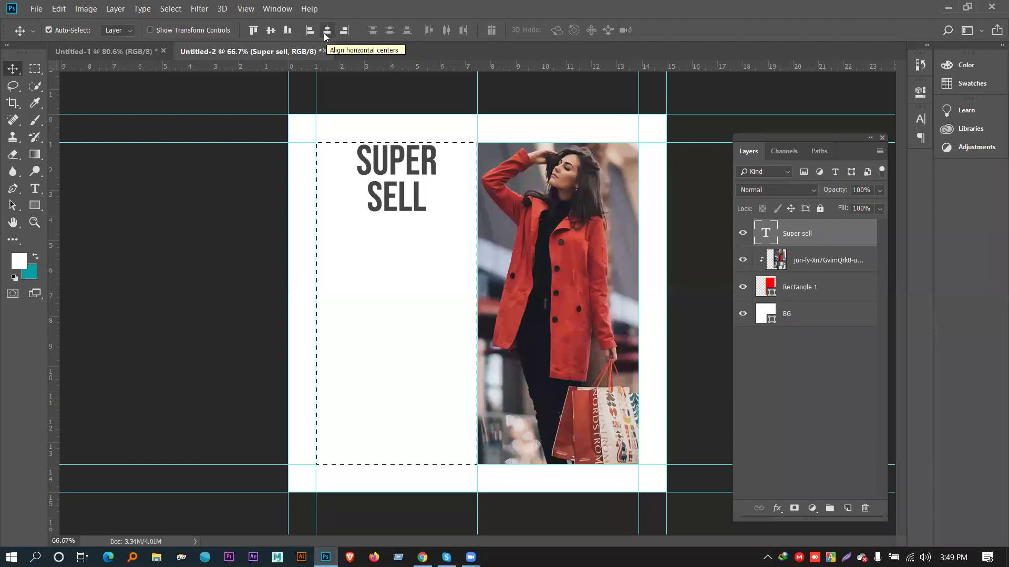
key("ctrl+d")
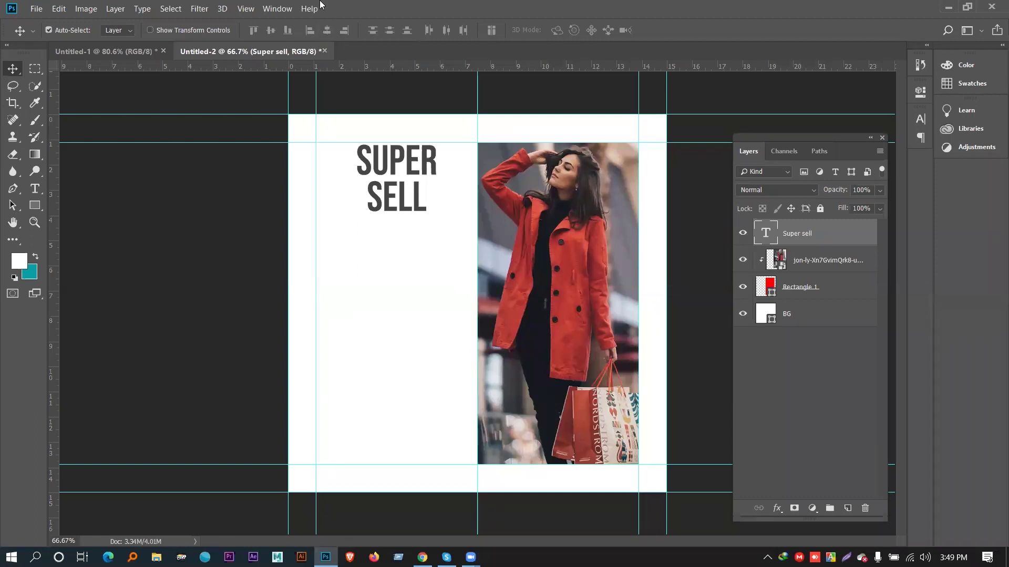
Move the headline onto the photo and select the white area between the margin guides again.
left_click_drag(414, 152, 592, 222)
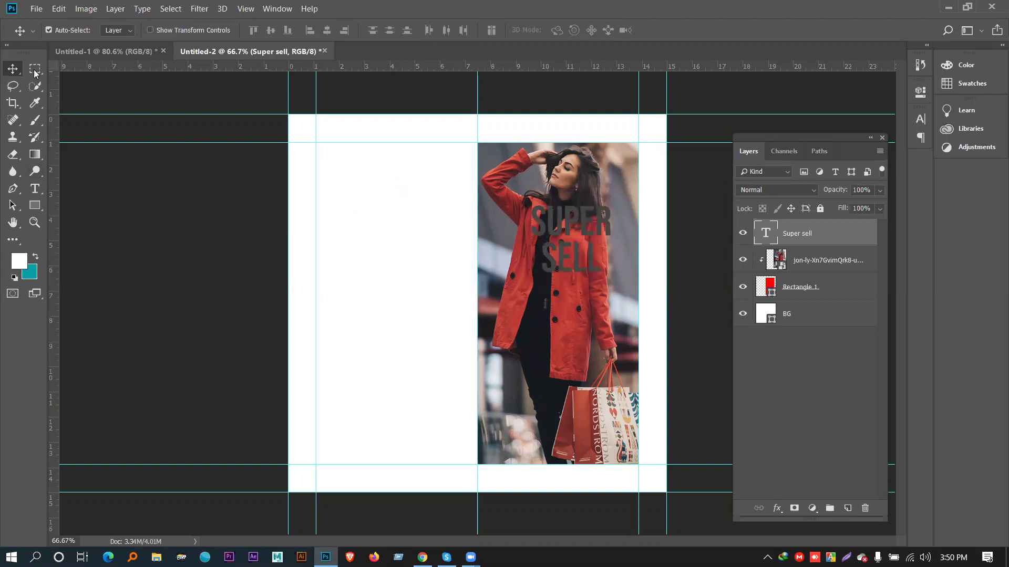
key("m")
left_click_drag(314, 140, 471, 465)
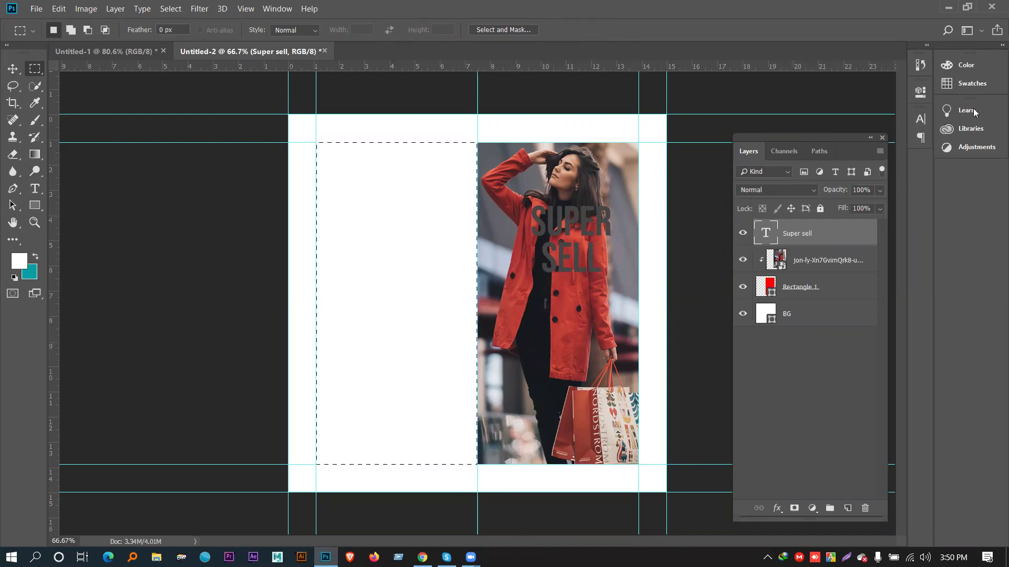
Centre the headline horizontally in the selected white area, deselect, and move it up to just below the upper margin guide.
left_click(13, 69)
left_click(327, 31)
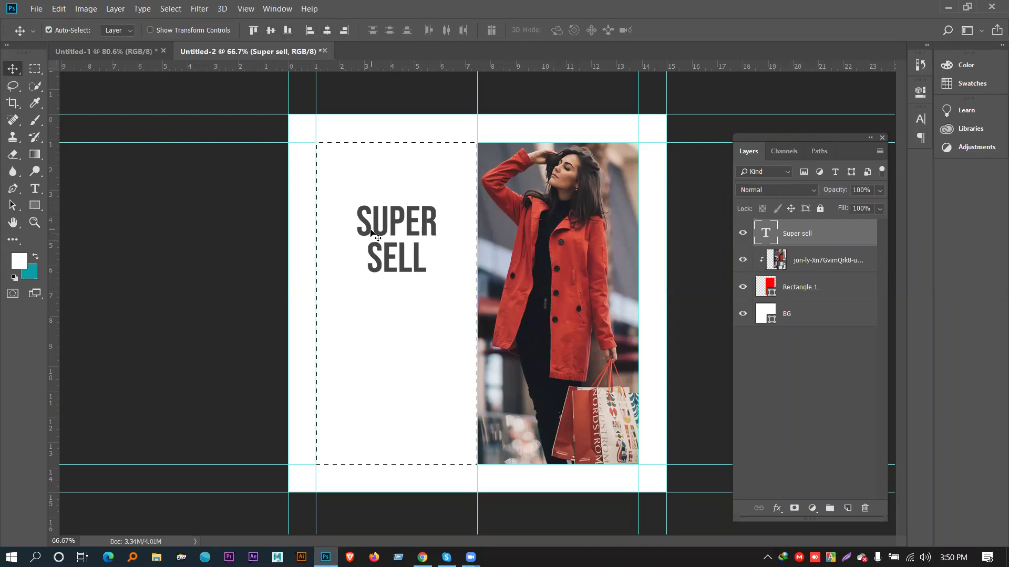
key("ctrl+d")
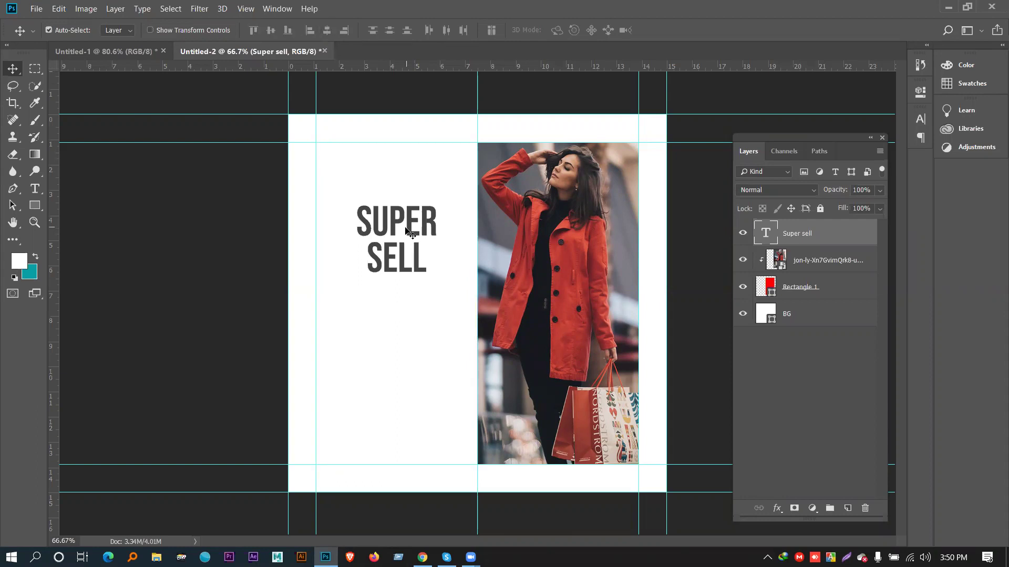
left_click_drag(408, 228, 412, 177)
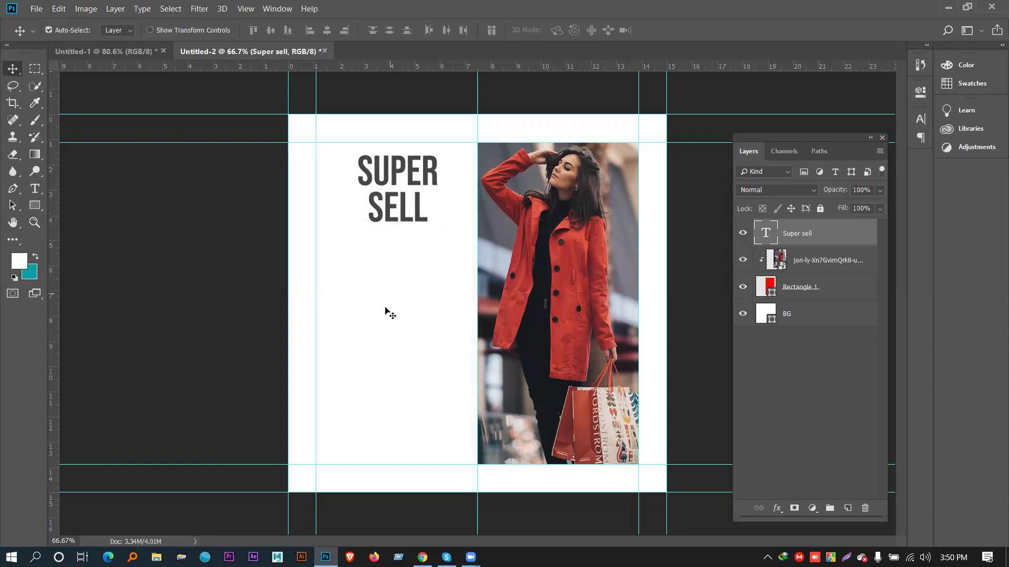
Add the two-line text "50% OFF" in the white area below the headline and shift it slightly to the right.
left_click(387, 314)
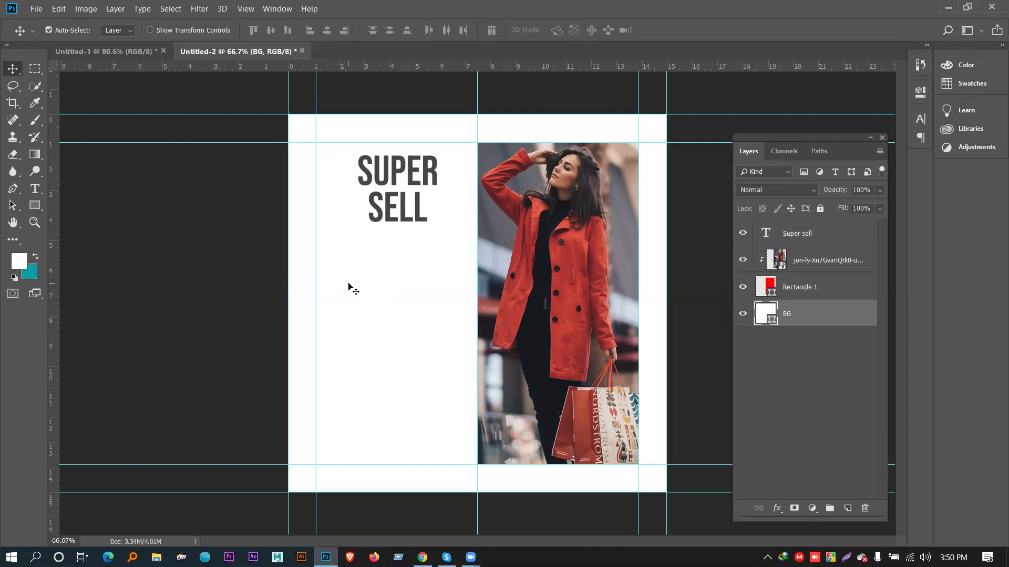
left_click(34, 189)
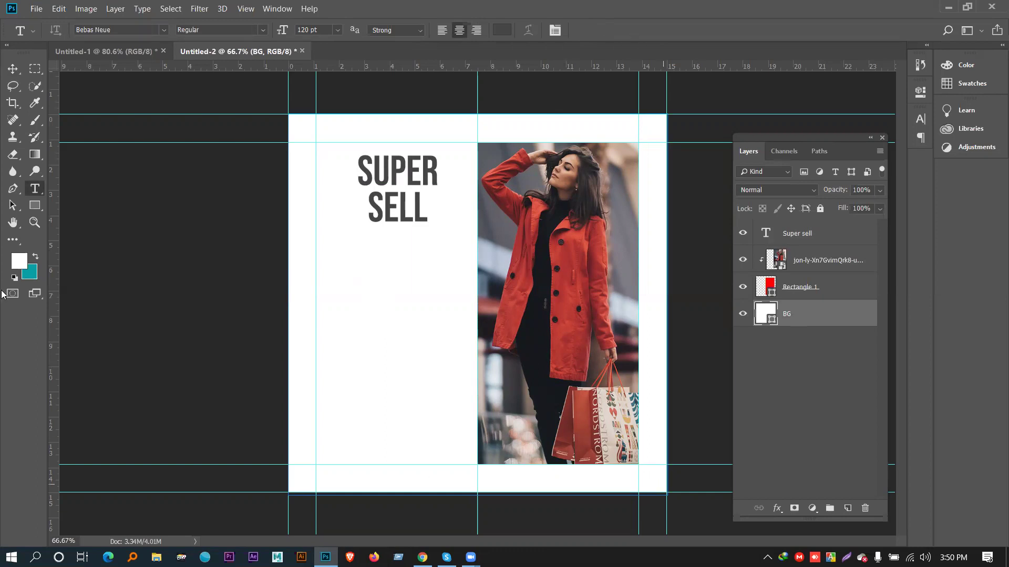
left_click(12, 69)
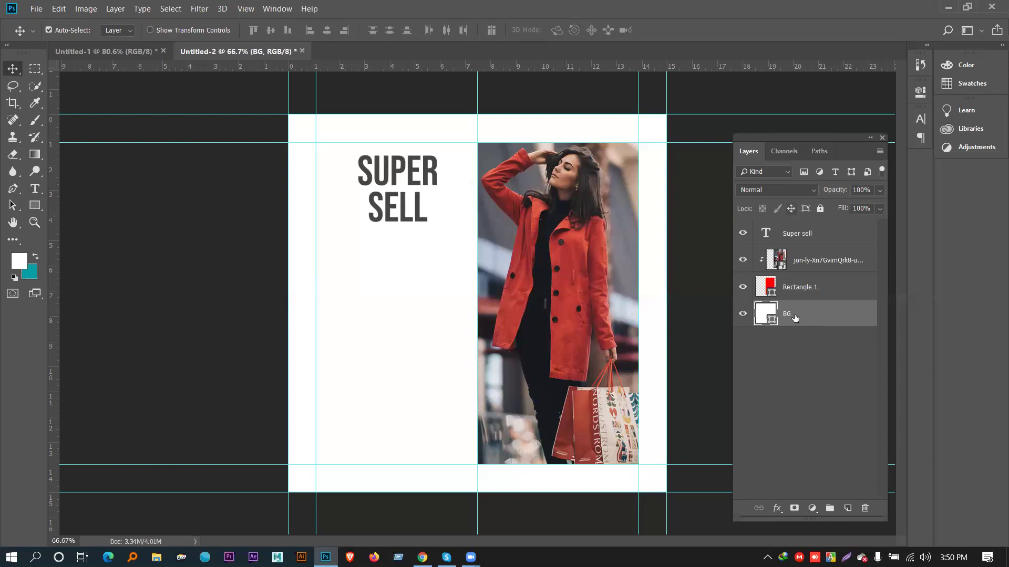
left_click(704, 274)
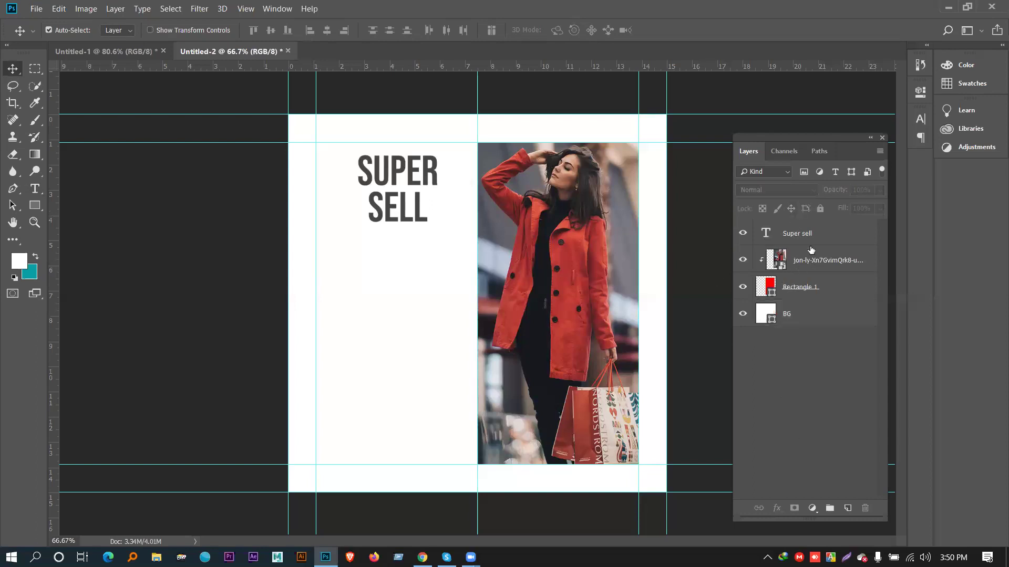
left_click(36, 190)
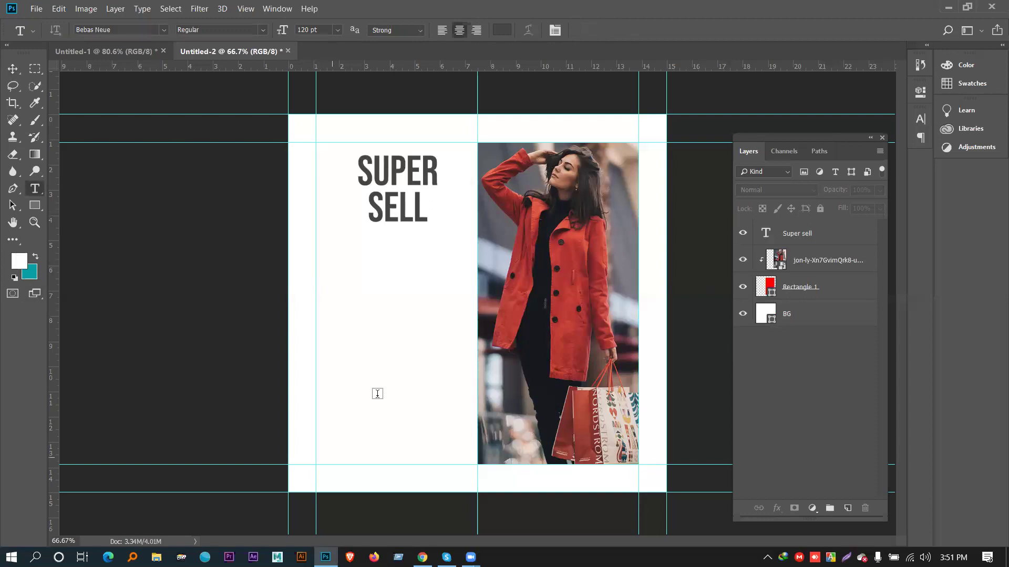
left_click(368, 322)
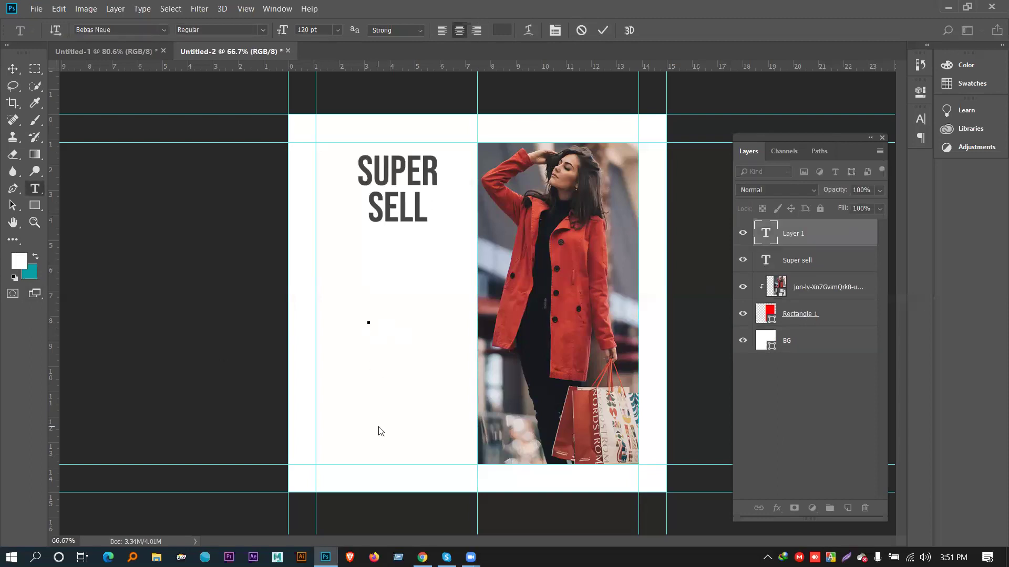
type("50")
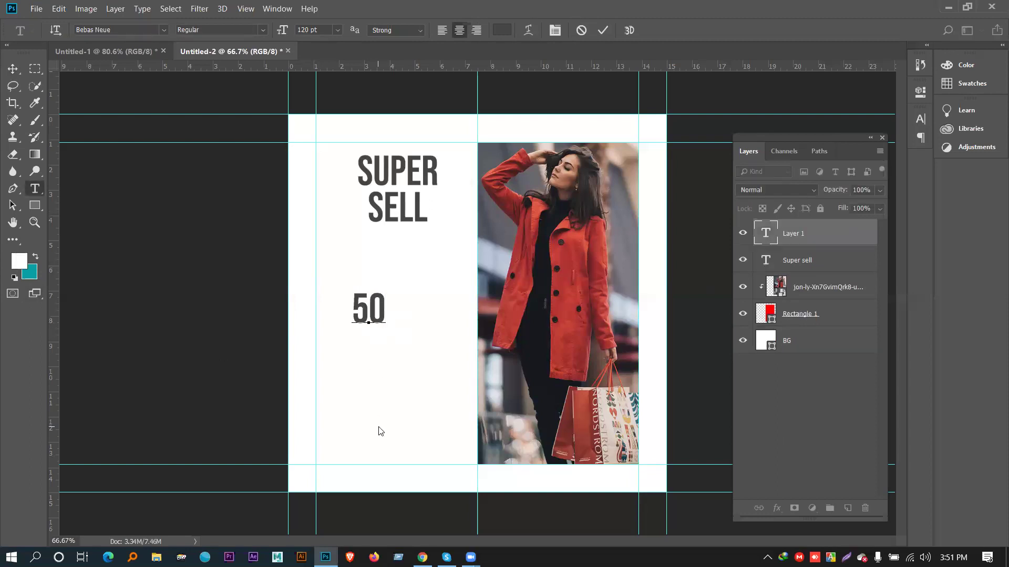
type("%")
key("Return")
type("OFF")
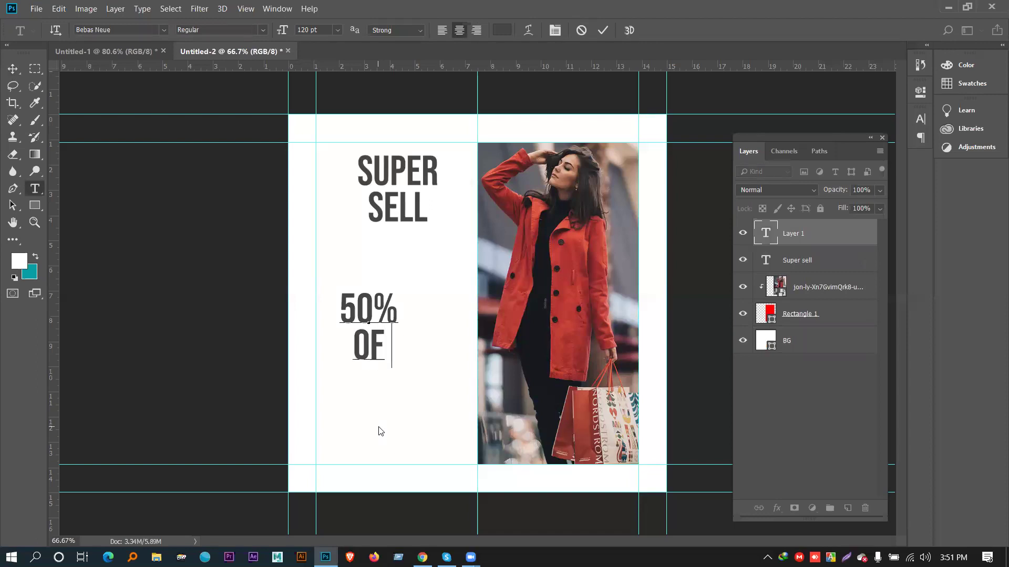
left_click(13, 69)
left_click_drag(380, 341, 403, 341)
Lock the BG layer and unlock it again.
left_click(848, 344)
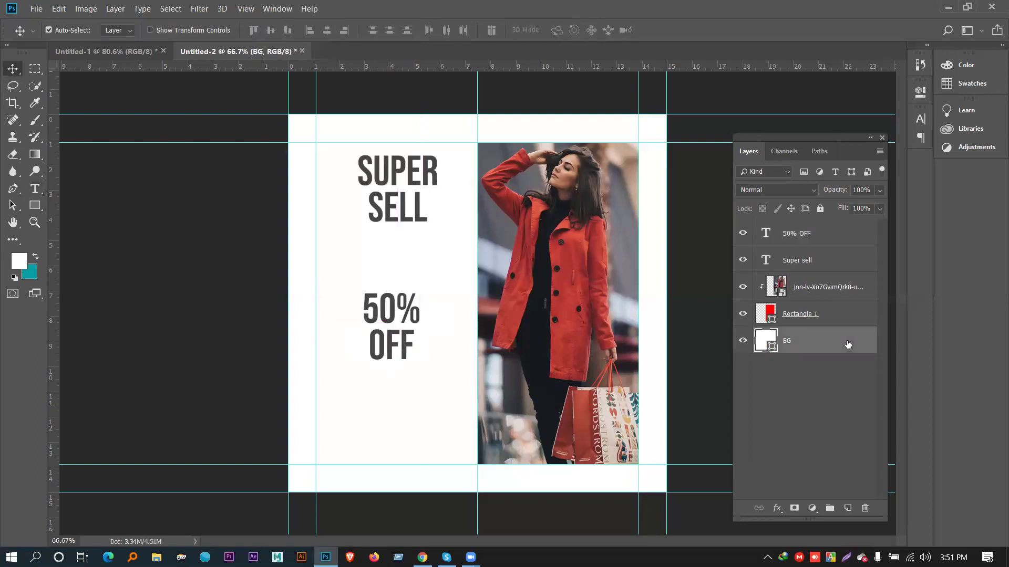
left_click(820, 209)
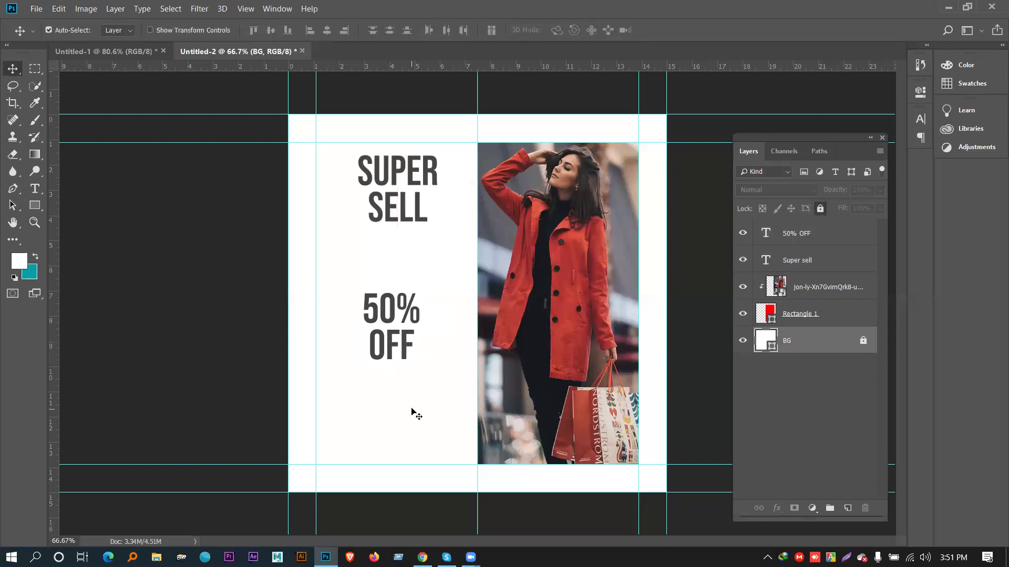
left_click(35, 188)
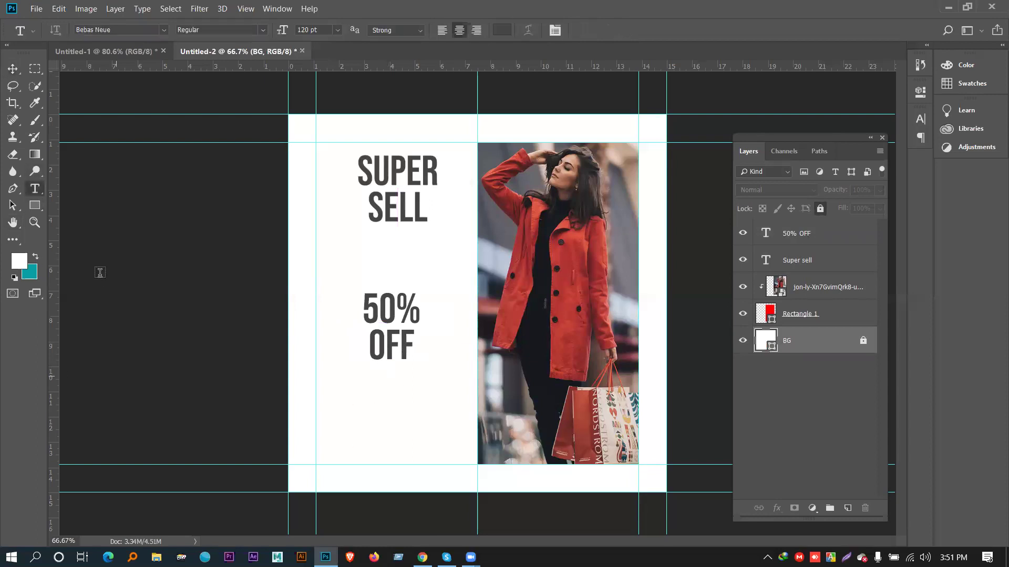
left_click(13, 69)
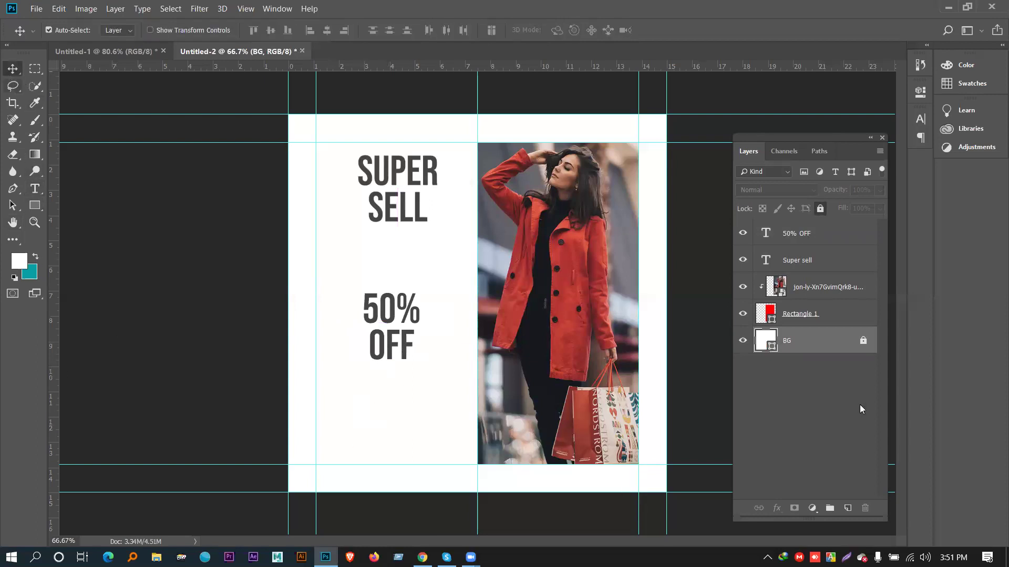
left_click(863, 341)
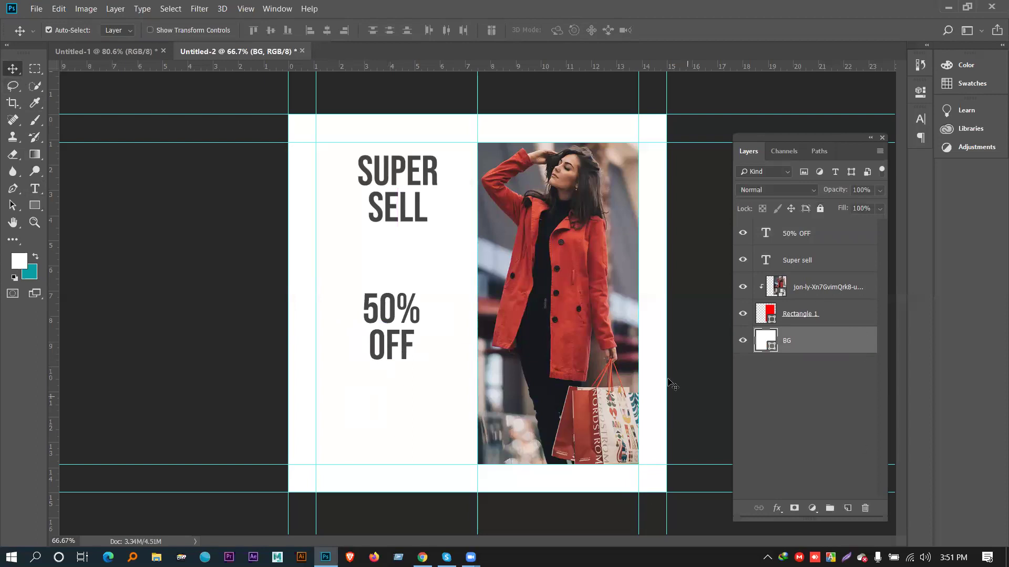
Nudge the 50% OFF text slightly to the right and set its font to Roboto Bold Condensed.
left_click_drag(408, 342, 413, 343)
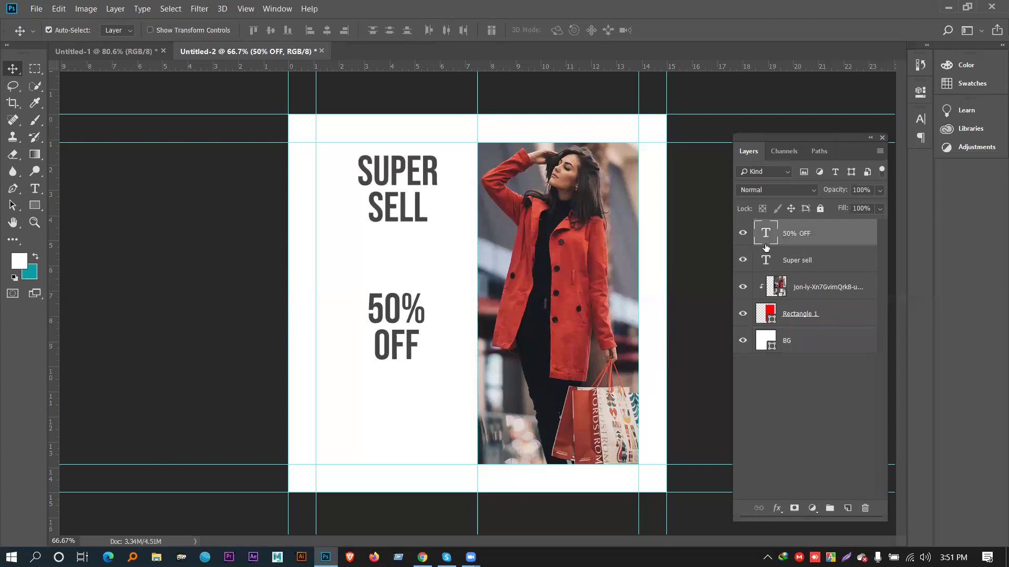
double_click(850, 234)
left_click(939, 149)
double_click(767, 228)
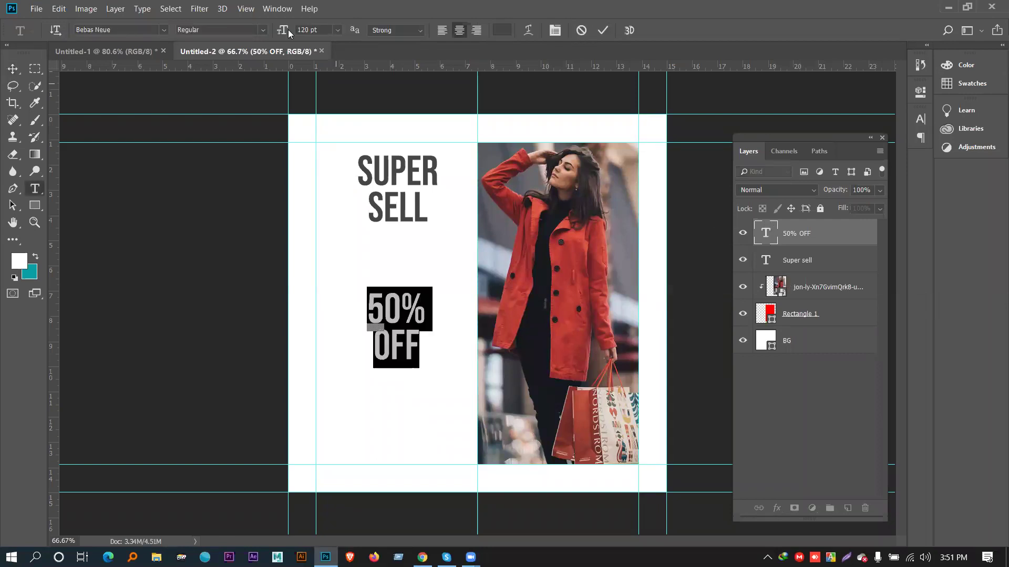
left_click(118, 30)
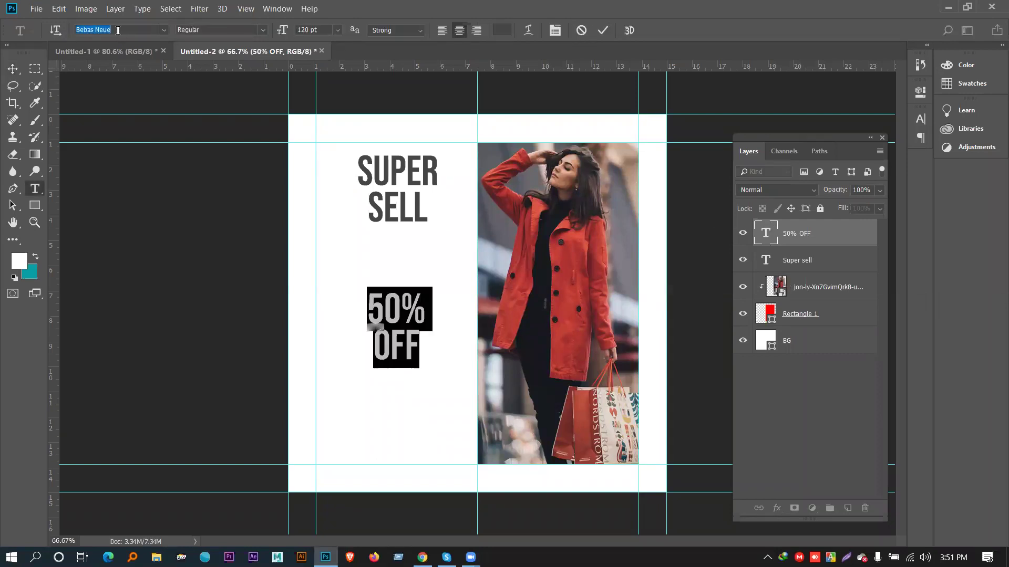
type("rob")
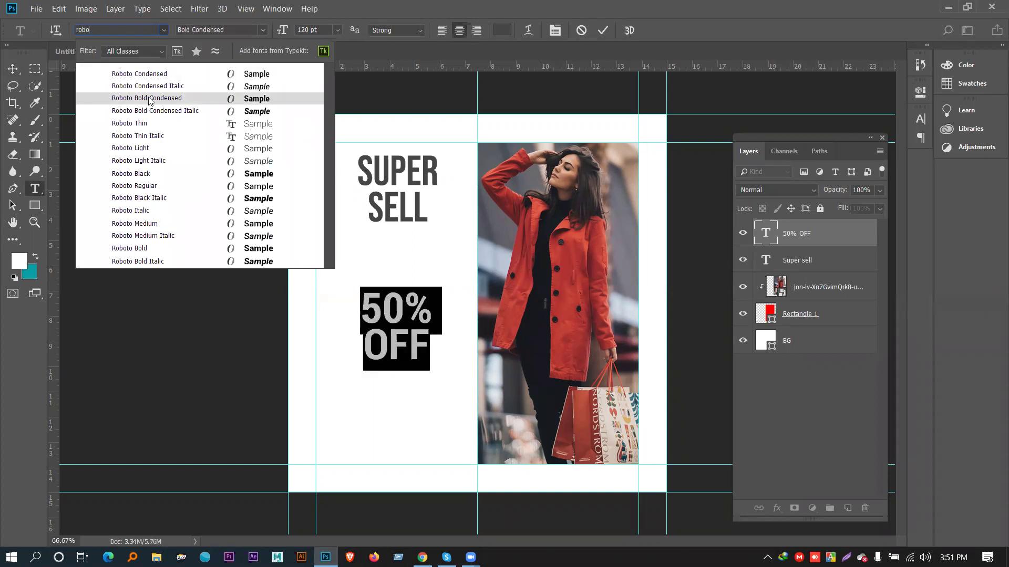
type("o")
left_click(148, 99)
Set only the OFF line to Roboto Regular and nudge the text block into line beneath the headline.
left_click(385, 314)
left_click(356, 307)
left_click_drag(356, 306, 428, 307)
left_click(415, 343)
key("Home")
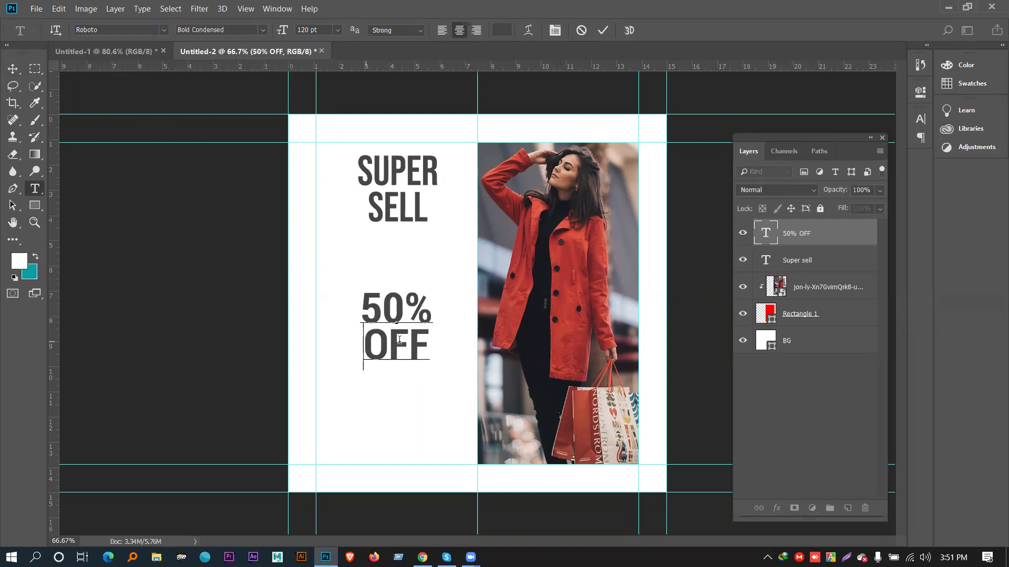
key("shift+Right")
key("shift+Right")
key("shift+Right")
left_click(247, 32)
left_click(262, 30)
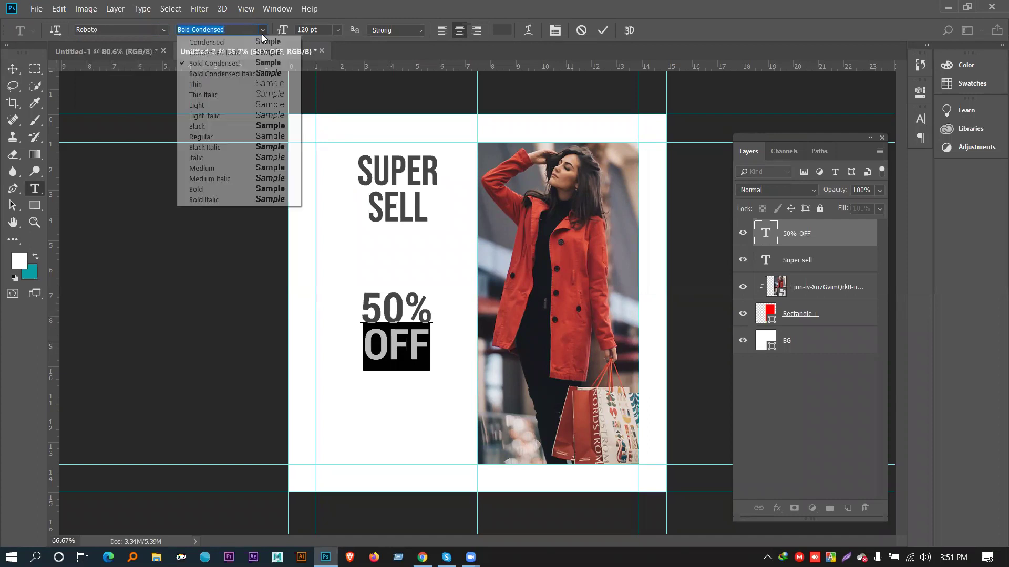
left_click(258, 137)
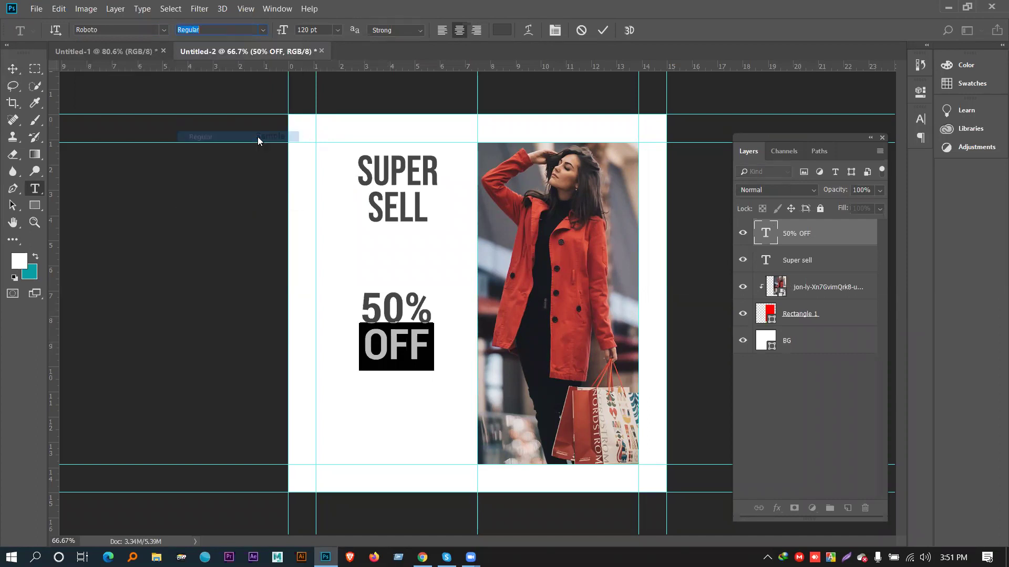
left_click(12, 69)
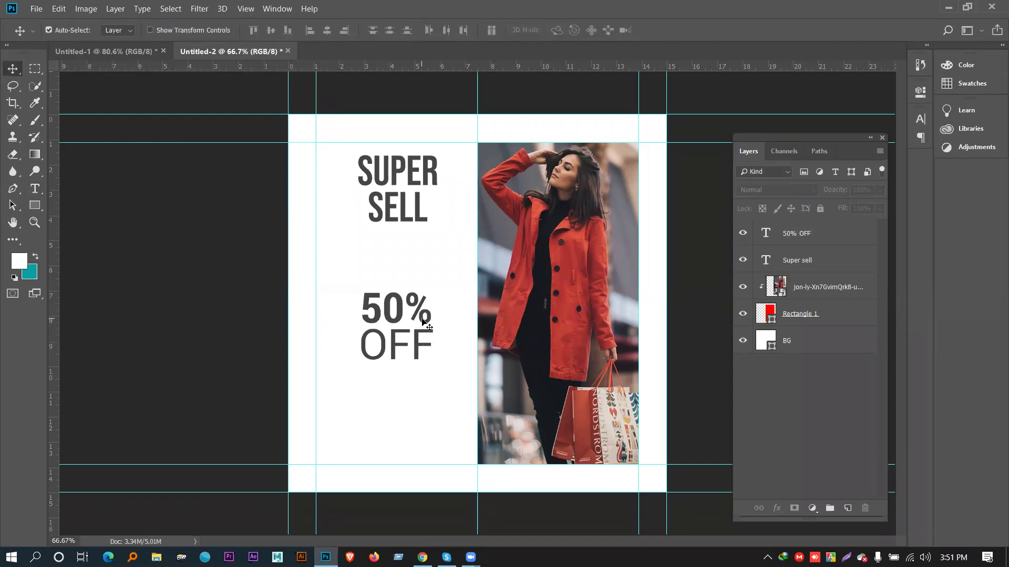
left_click_drag(423, 321, 425, 321)
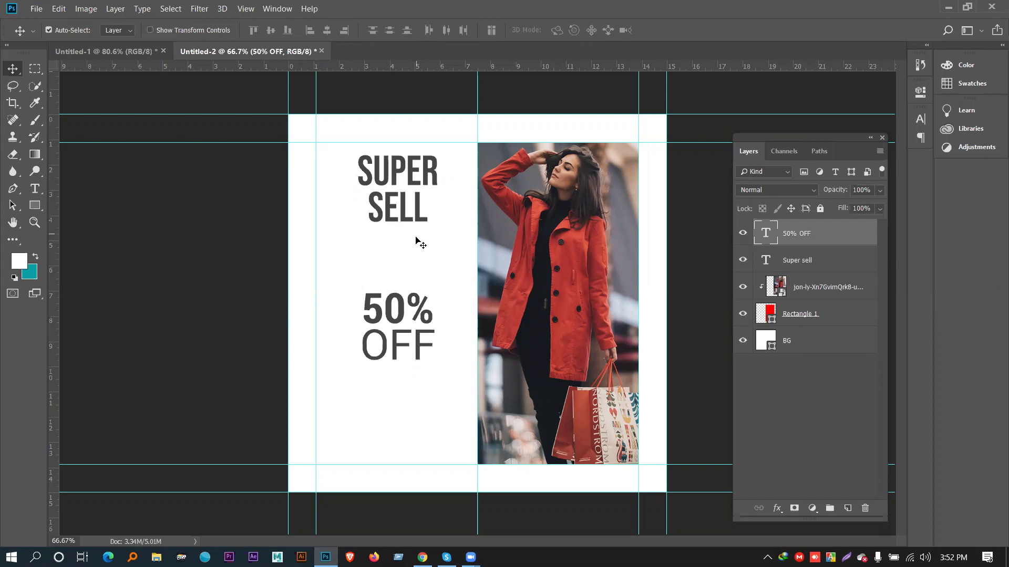
Draw a circle about 360 px in diameter over the 50% OFF text and position it centrally below the headline.
left_click(35, 205)
left_click(34, 206)
left_click(34, 206)
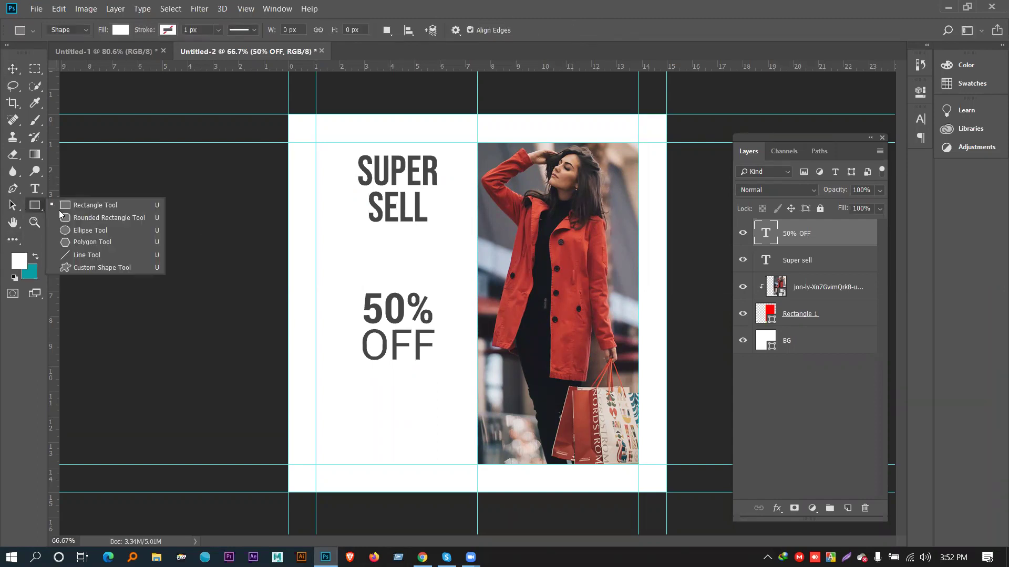
left_click(80, 231)
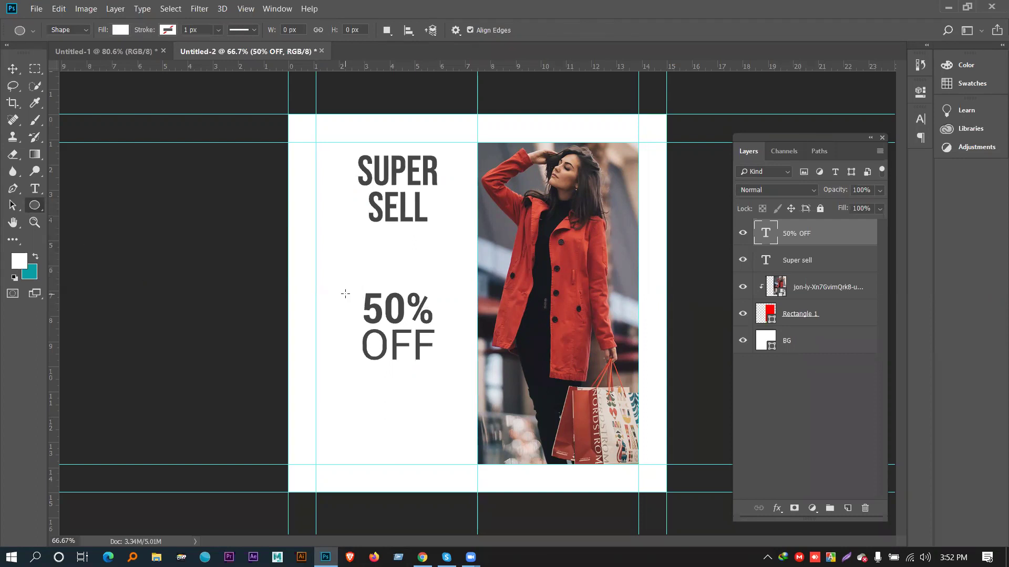
left_click_drag(346, 294, 477, 420)
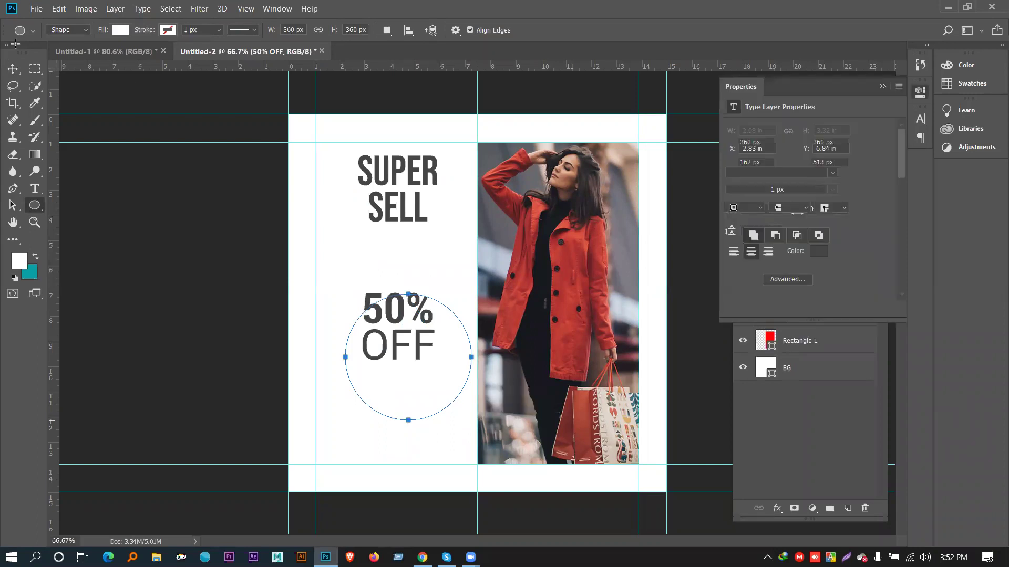
left_click(12, 69)
left_click_drag(418, 355, 405, 327)
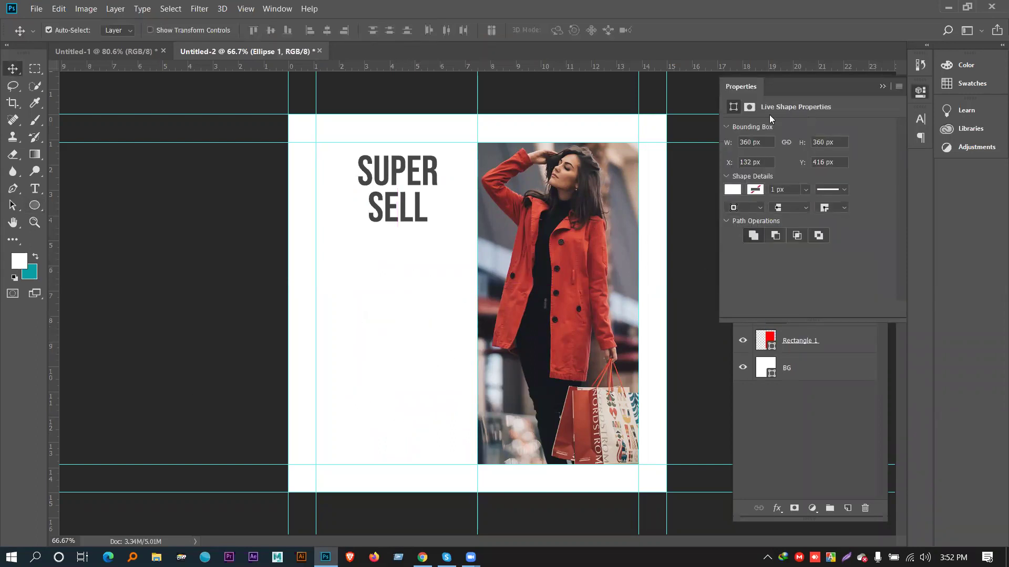
left_click(880, 86)
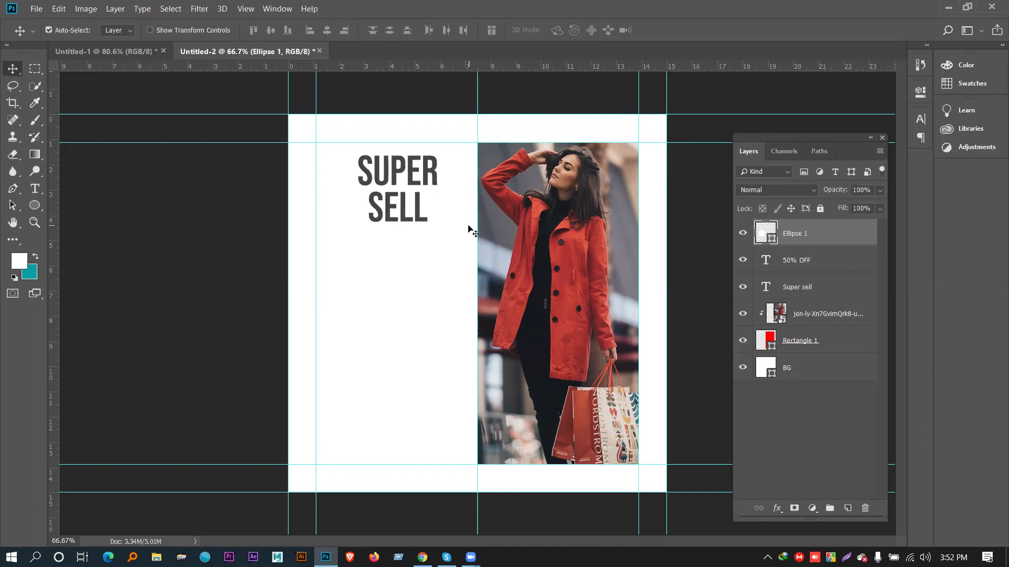
key("ctrl")
mouse_move(405, 382)
left_mouse_down()
mouse_move(417, 408)
mouse_move(401, 369)
left_mouse_up()
Change the circle's fill to bright yellow, #f3e502.
double_click(762, 234)
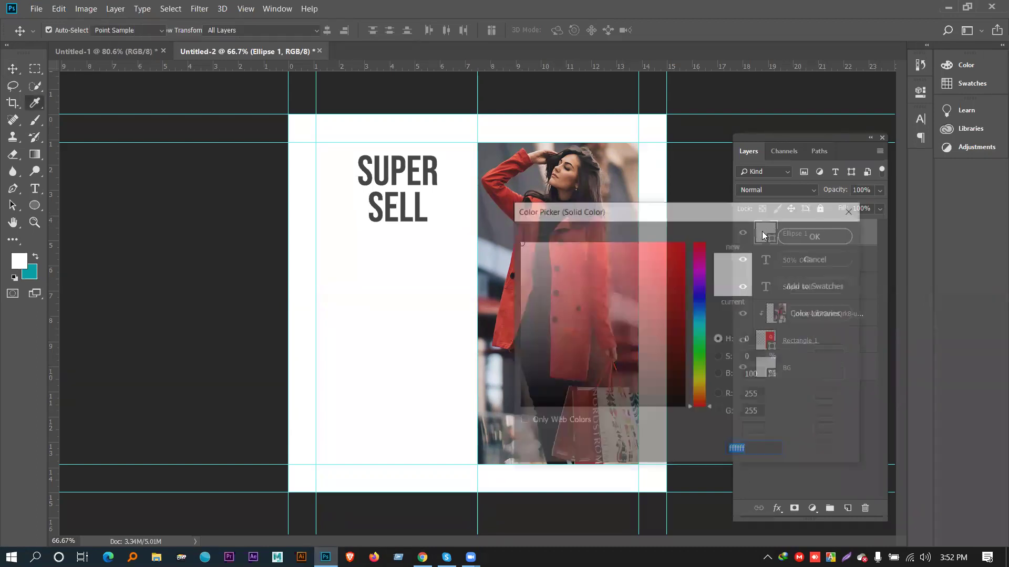
left_click(700, 382)
left_click_drag(683, 301, 684, 248)
left_click(818, 235)
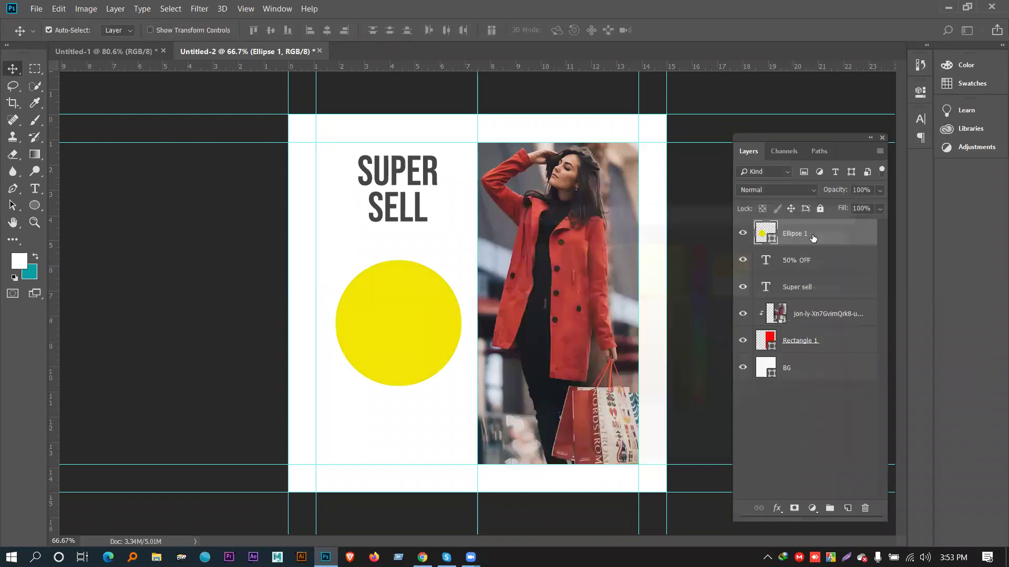
Bring the 50% OFF text layer above the yellow circle and move the text slightly higher inside it.
left_click_drag(804, 260, 809, 227)
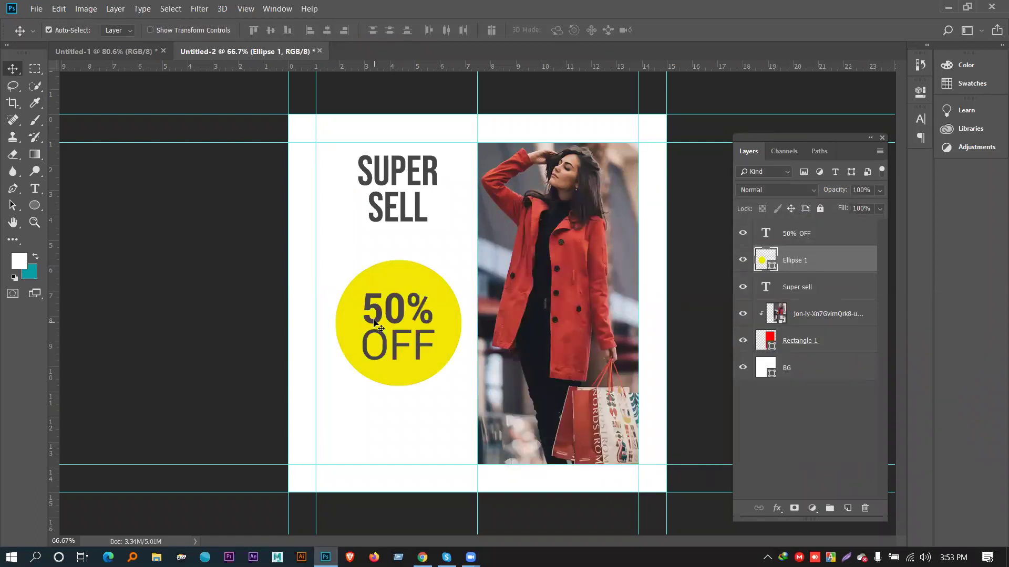
left_click(402, 316)
left_click_drag(402, 315, 401, 311)
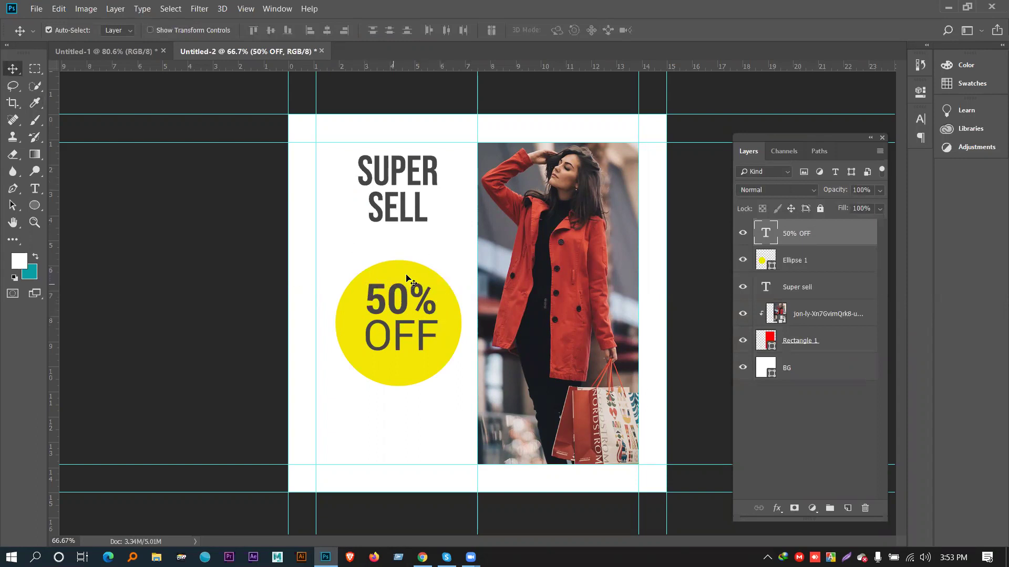
Change the circle's fill from the layer thumbnail to dark grey, #444444.
left_click(761, 266)
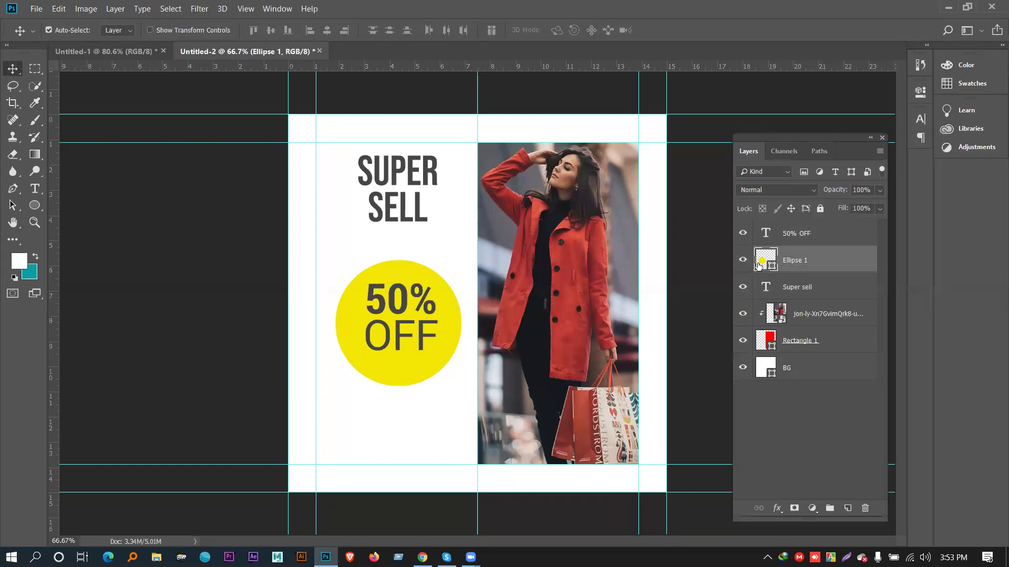
left_click(34, 205)
left_click(118, 31)
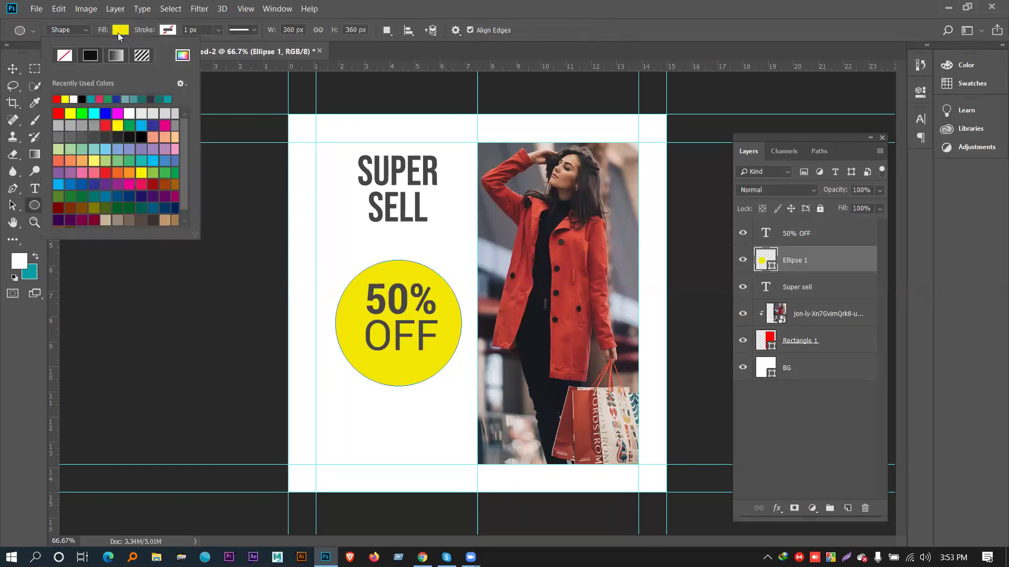
left_click(252, 83)
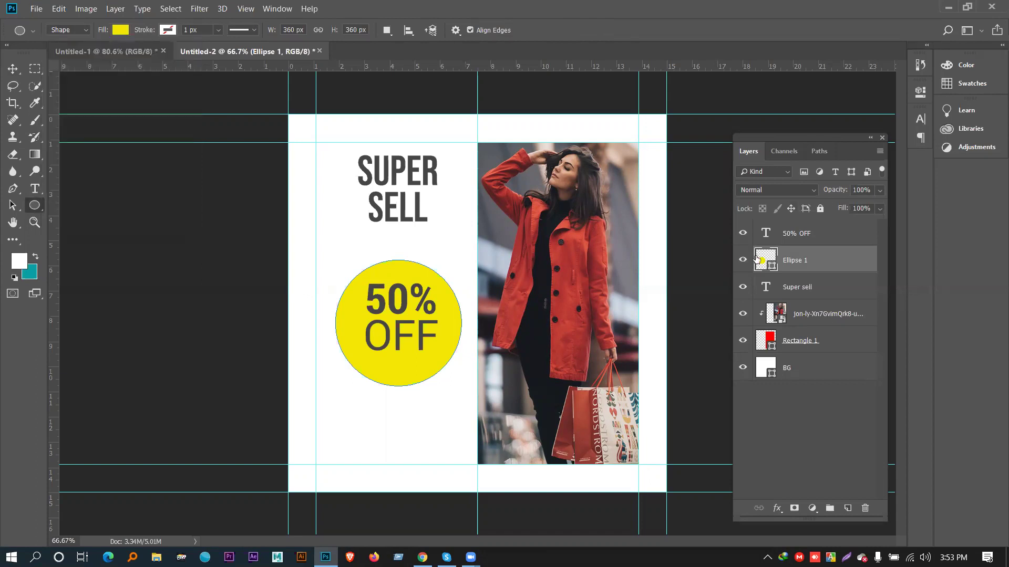
double_click(767, 258)
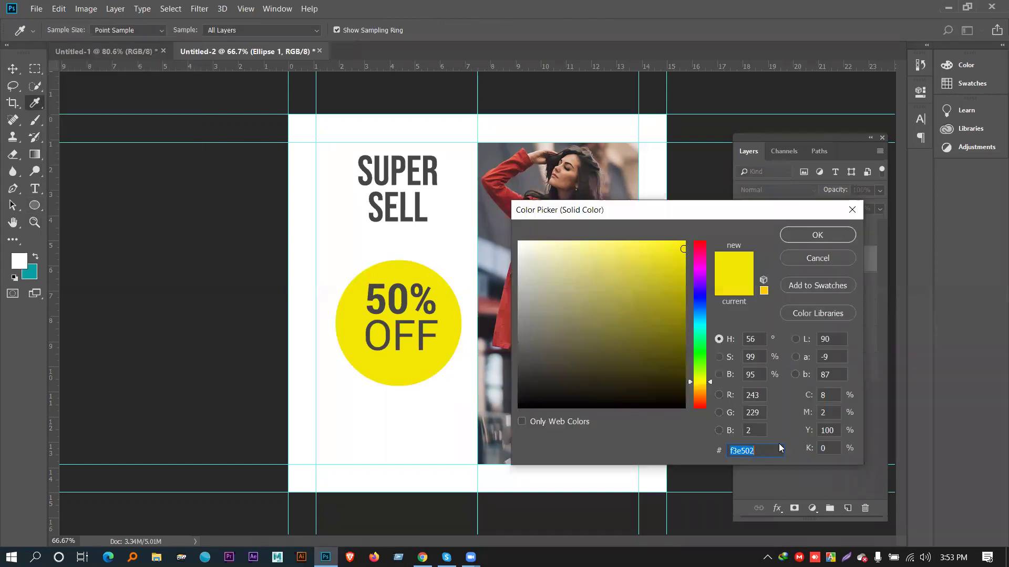
type("4444")
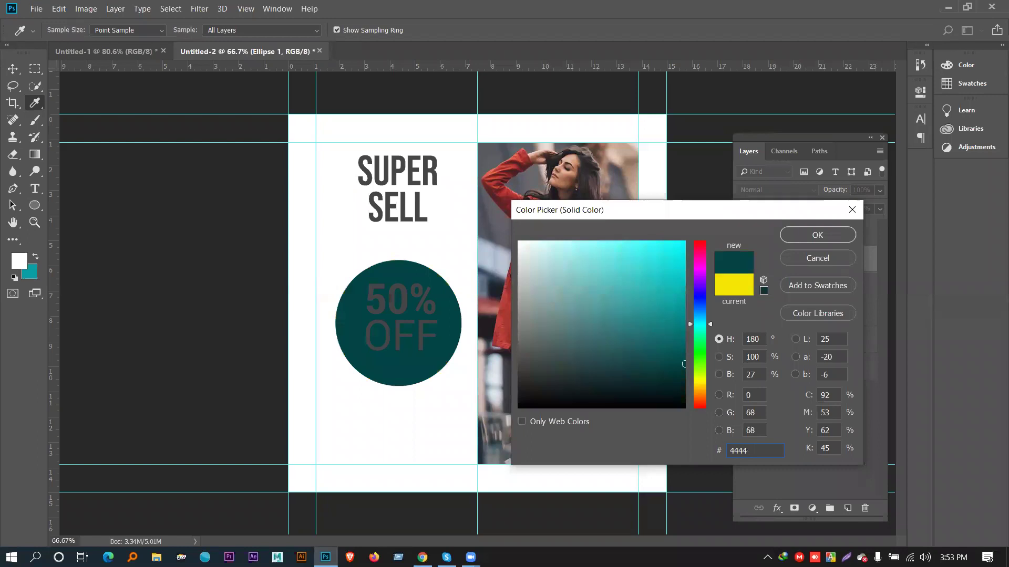
type("44")
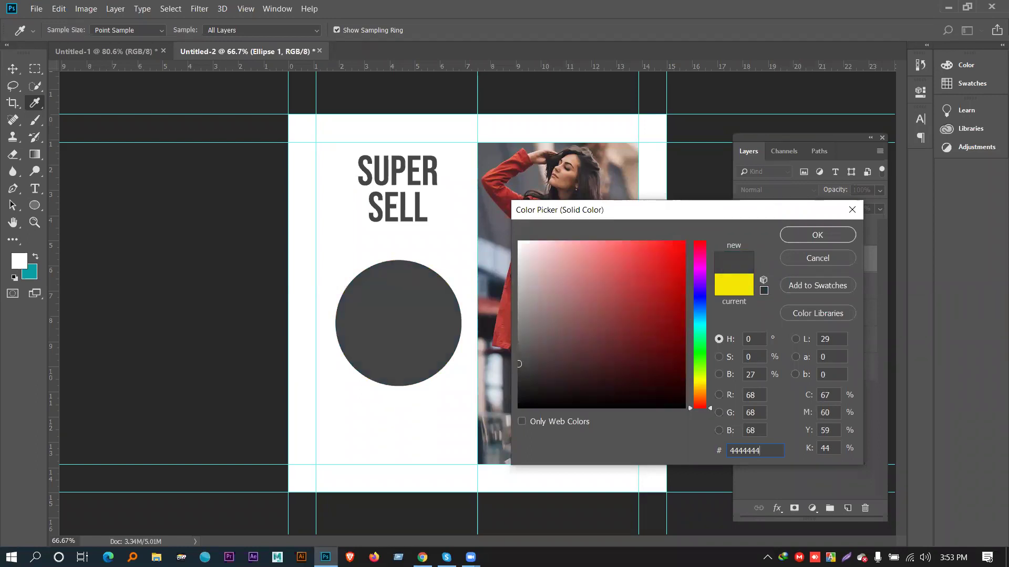
key("Return")
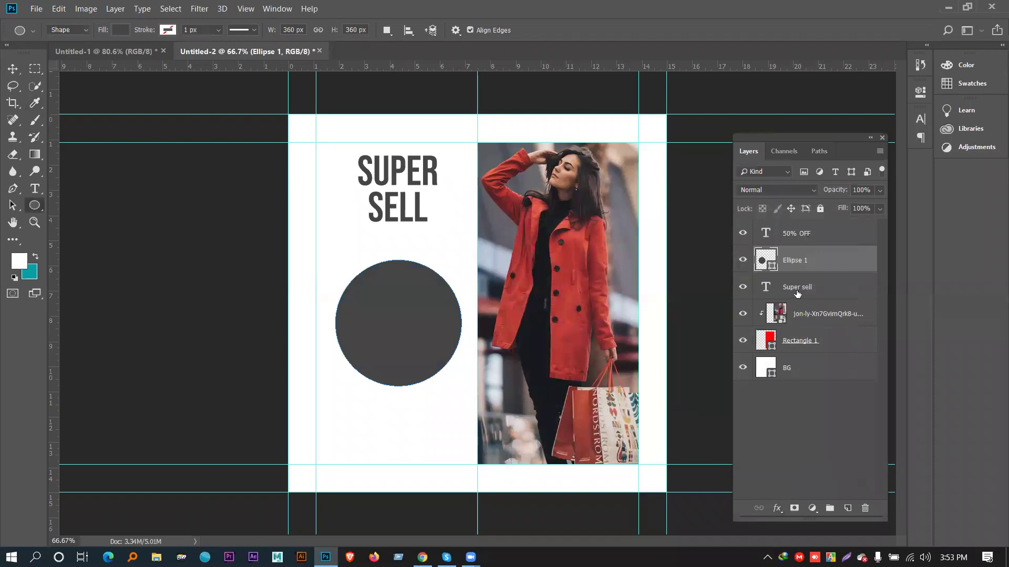
Draw a small ellipse about 60 × 42 px near the canvas's left edge and fill it yellow as a colour sample.
left_click(769, 290)
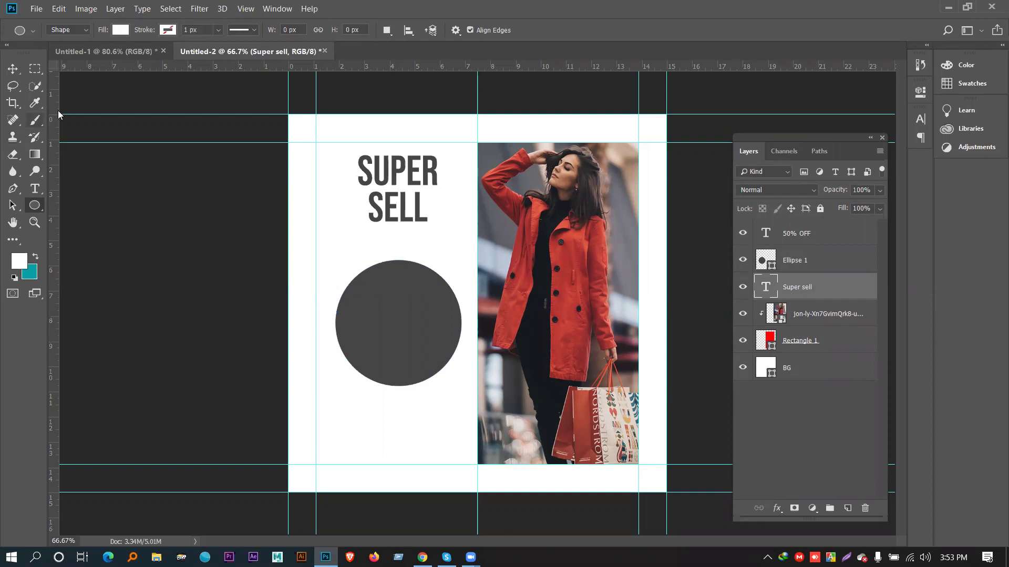
left_click(35, 188)
left_click(35, 206)
left_click_drag(295, 239, 316, 254)
left_click(120, 30)
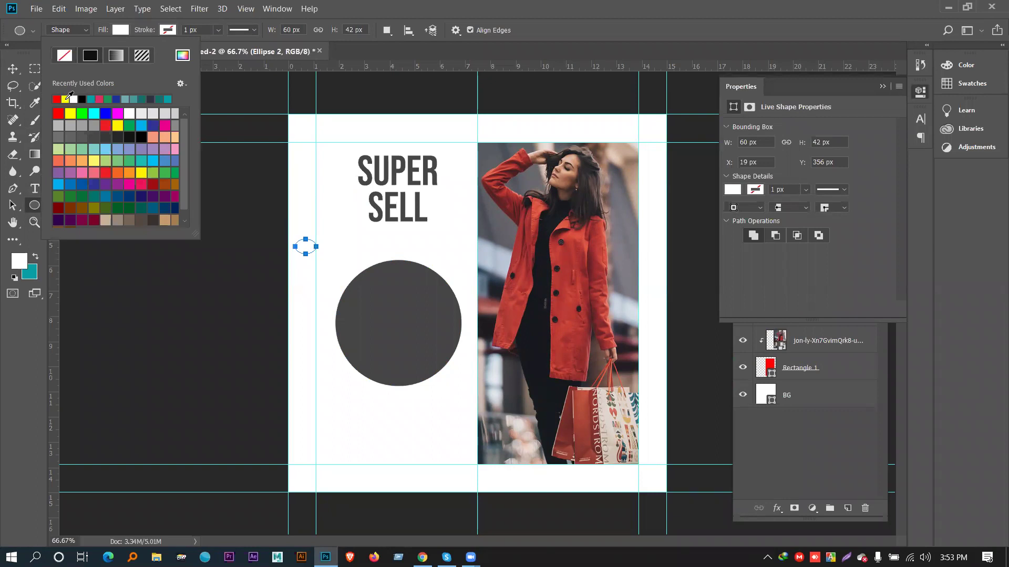
left_click(69, 96)
key("v")
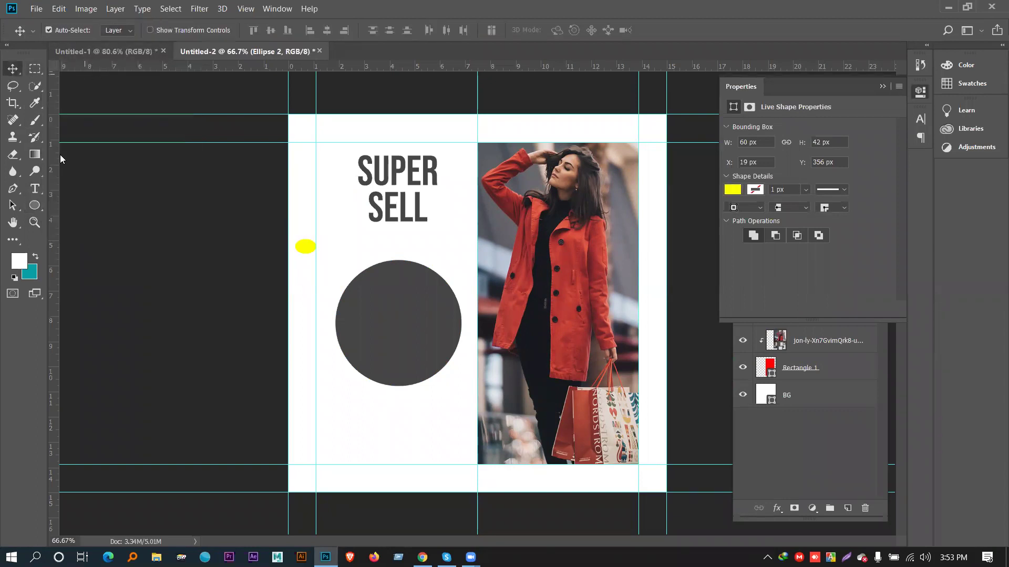
key("u")
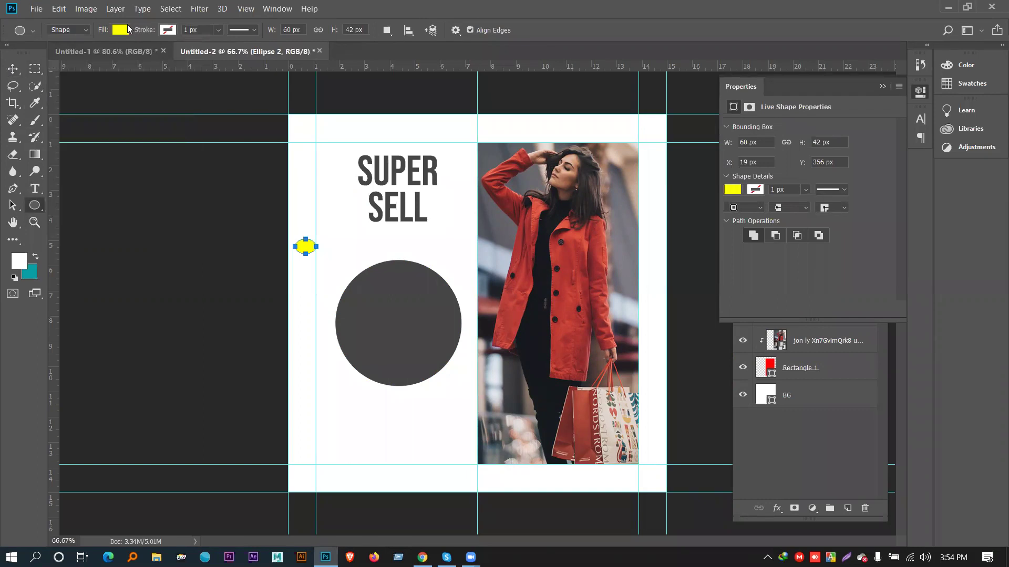
left_click(121, 30)
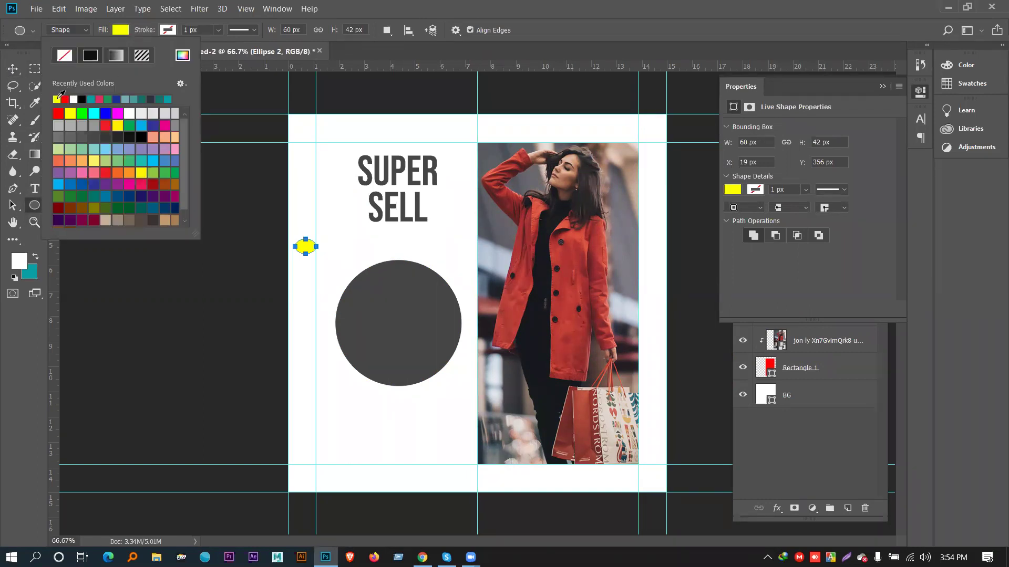
left_click(13, 69)
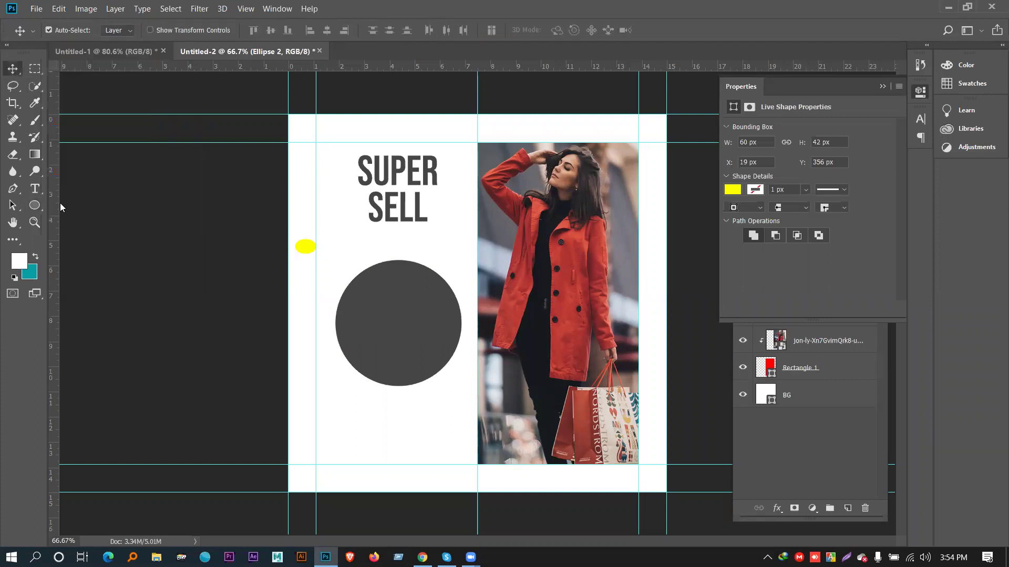
left_click(880, 87)
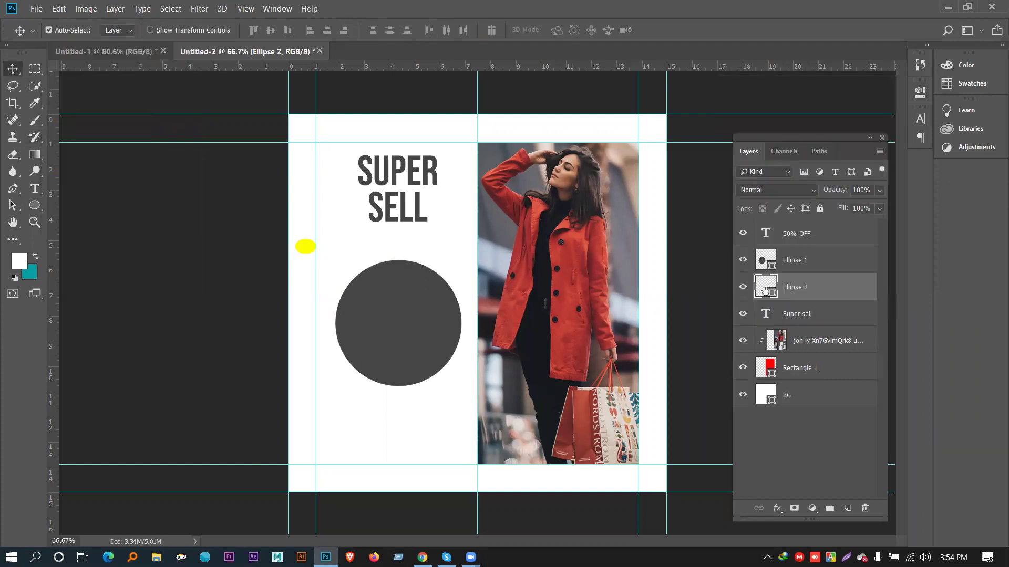
Recolour the 50% OFF text to #ffff00 by sampling the small yellow ellipse.
double_click(763, 315)
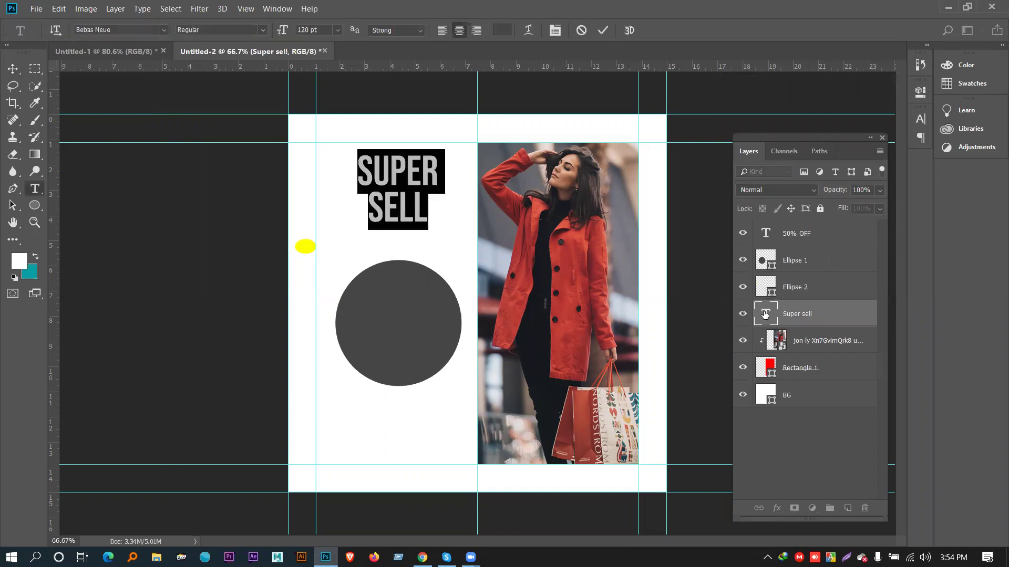
left_click(808, 262)
left_click(809, 271)
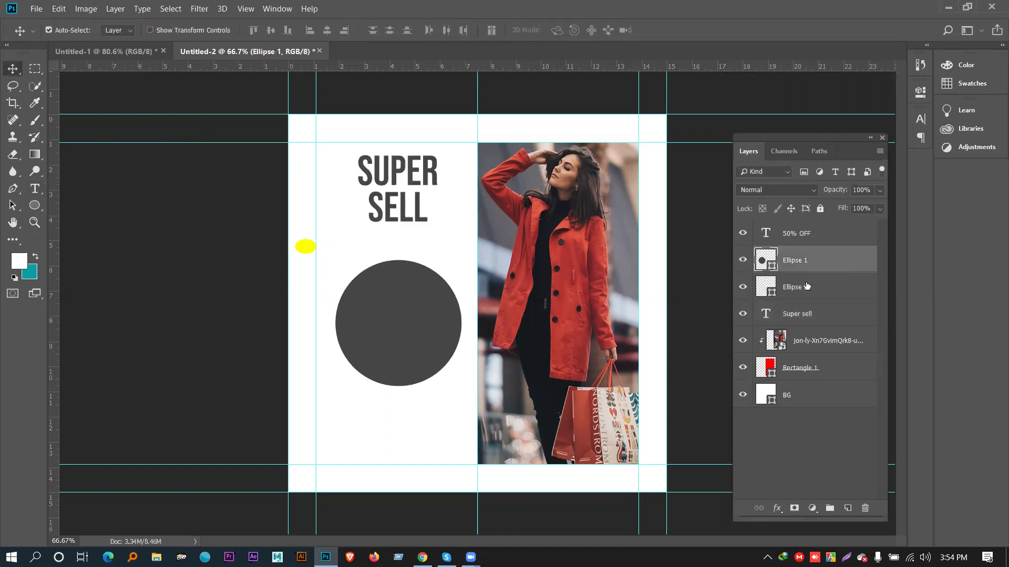
left_click(807, 295)
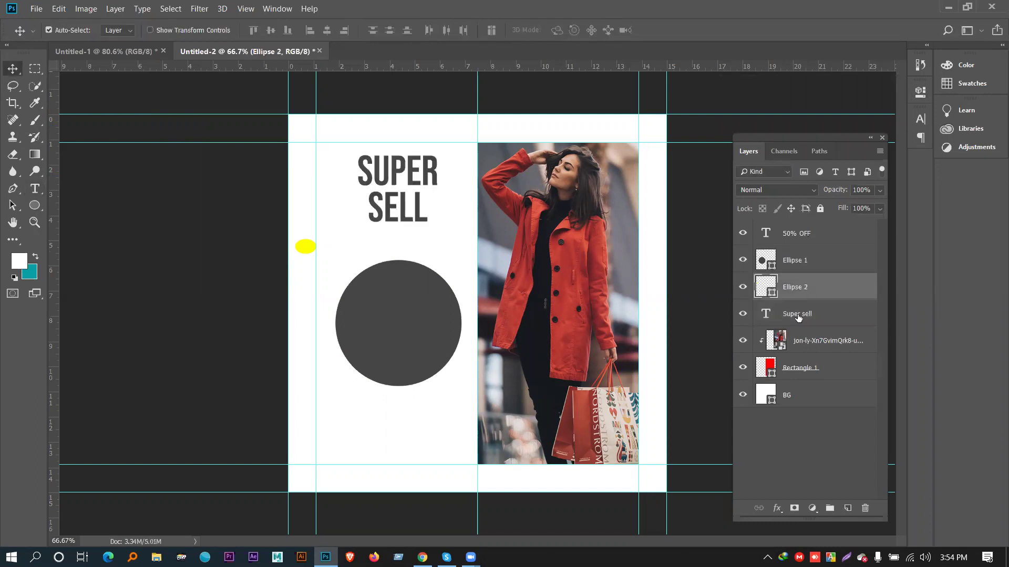
left_click(799, 233)
double_click(771, 234)
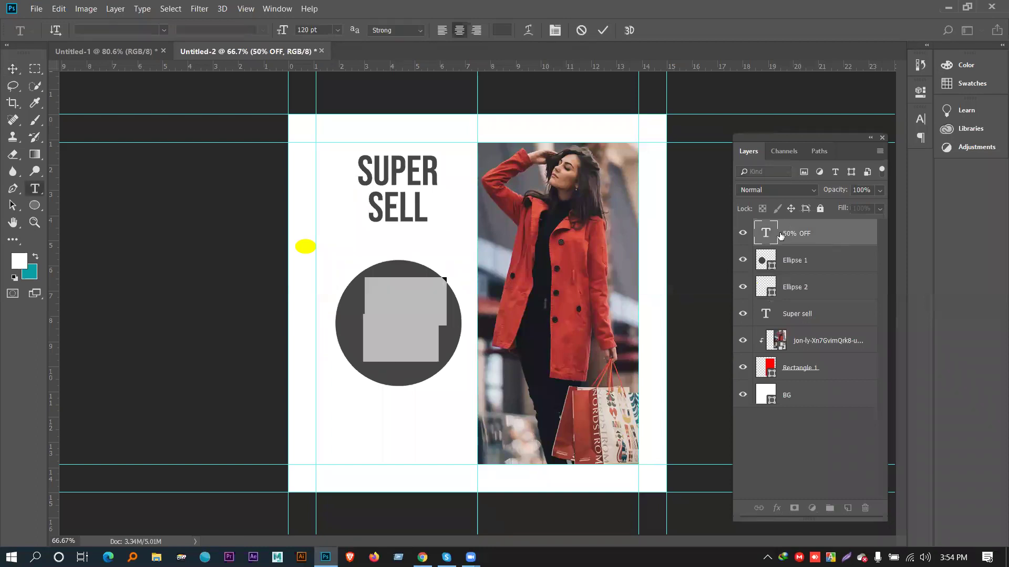
left_click(501, 30)
left_click(307, 246)
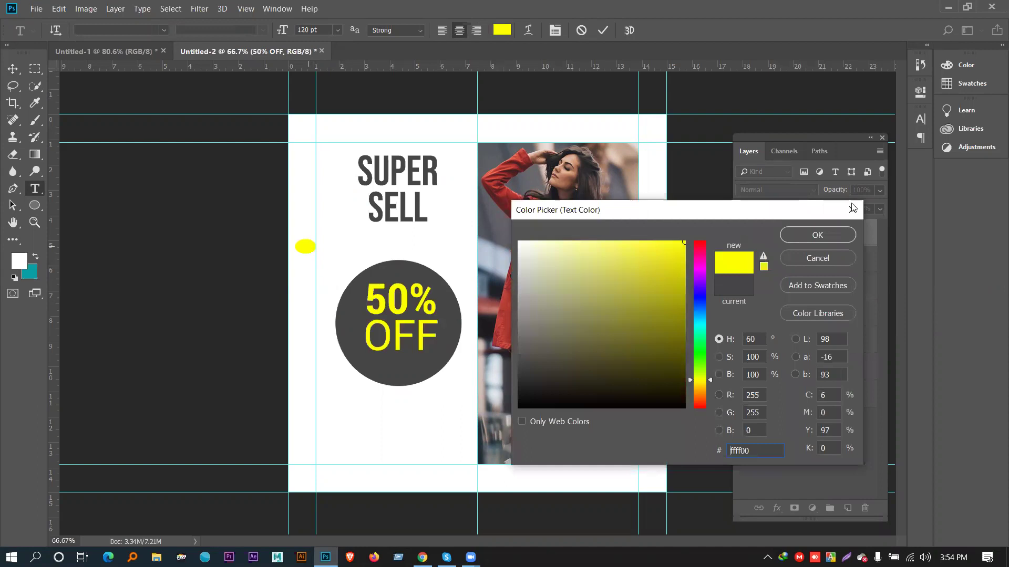
left_click(805, 239)
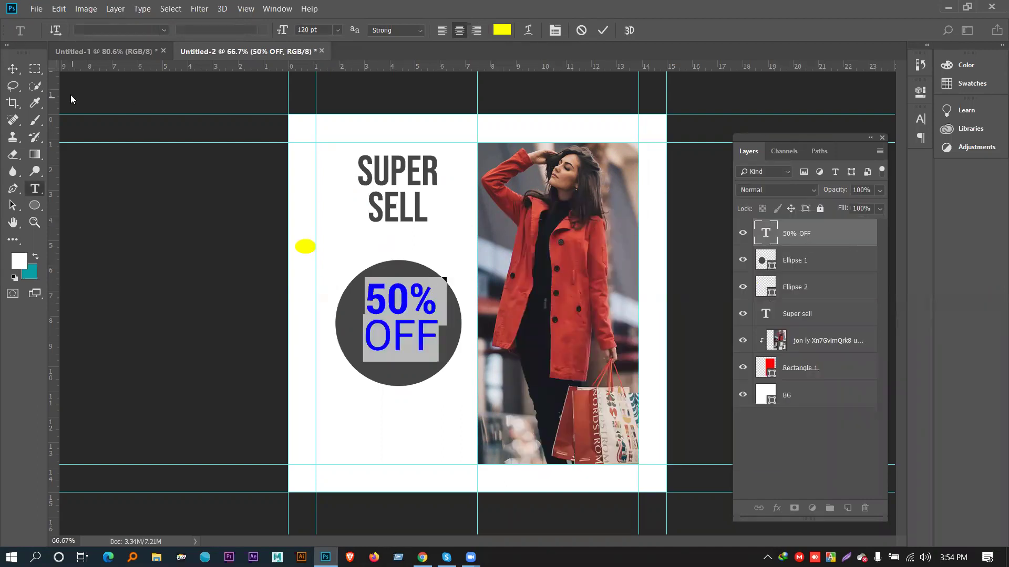
left_click(12, 69)
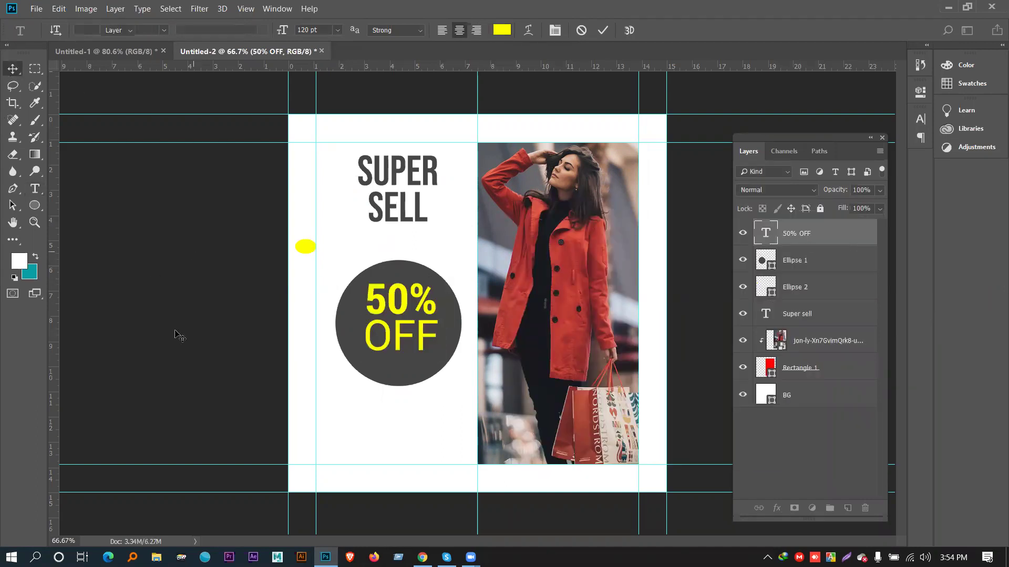
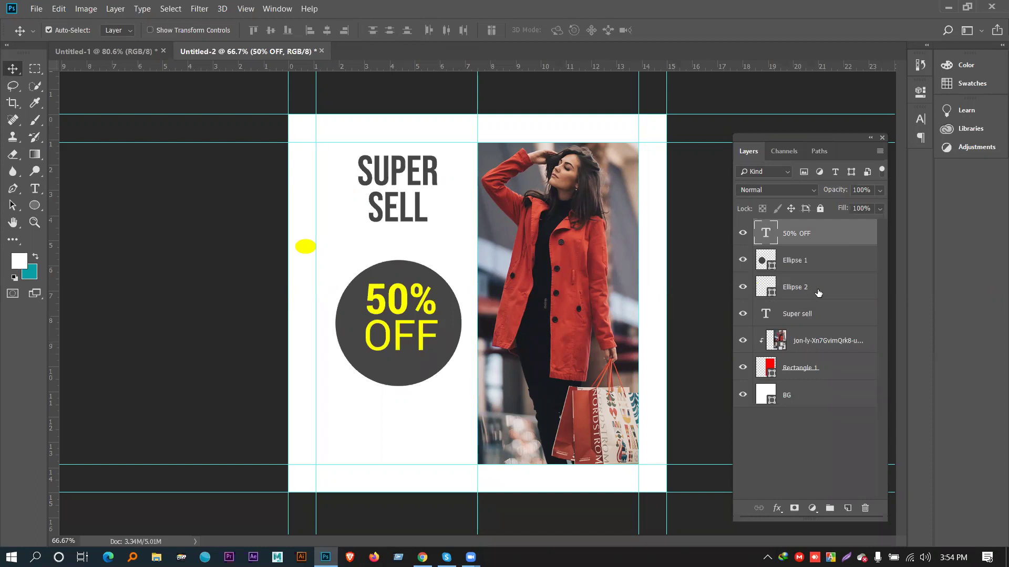
Centre the 50% OFF text on the dark circle both horizontally and vertically.
left_click(794, 260, "ctrl")
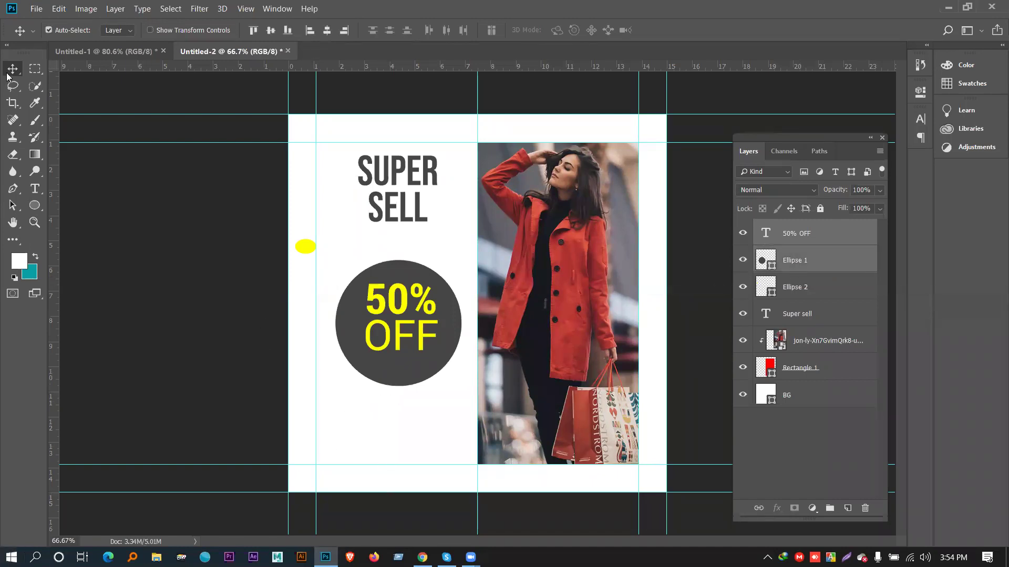
left_click(329, 33)
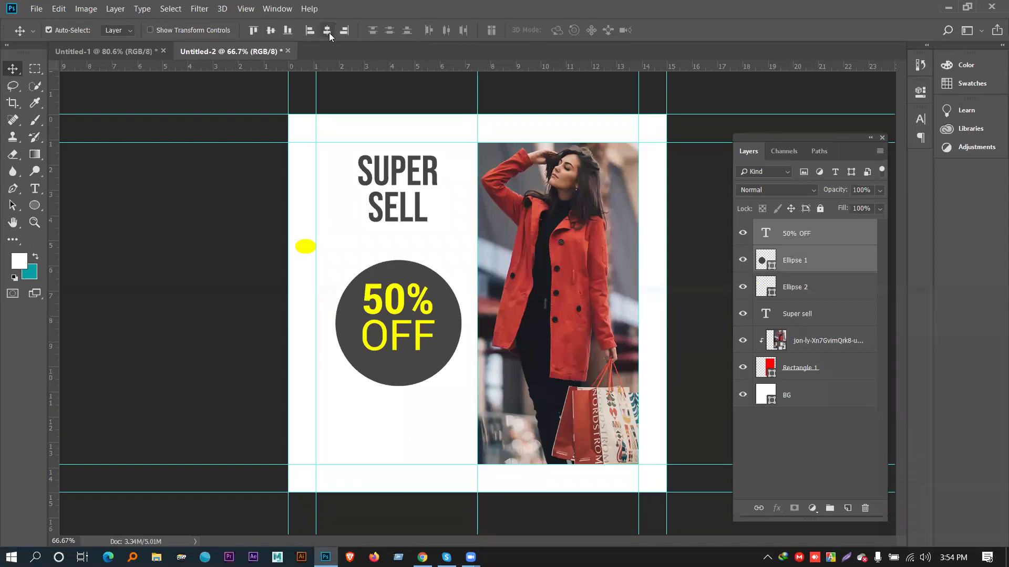
left_click(272, 30)
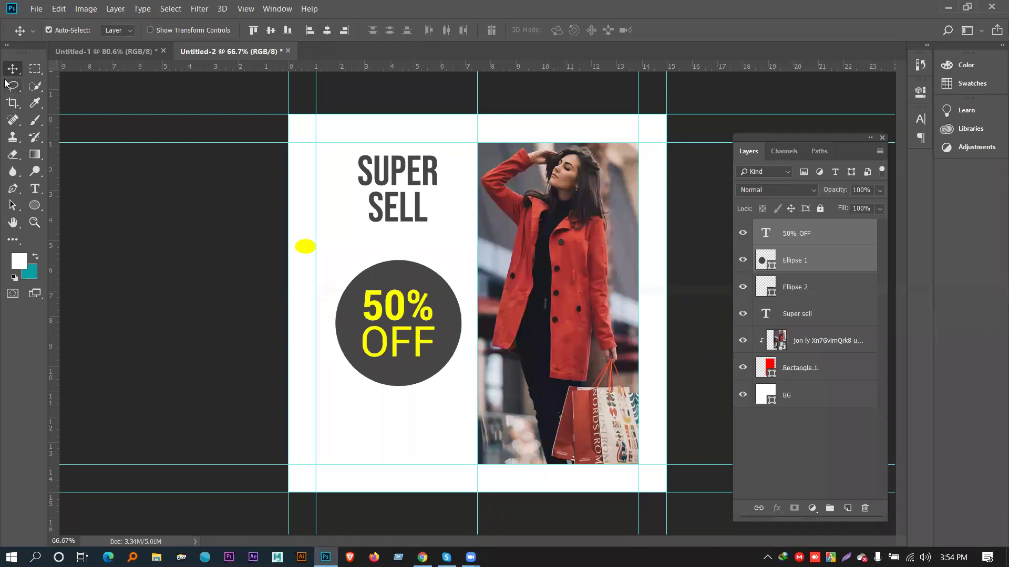
left_click(260, 347)
Load the dark circle's outline as a selection, make the 50% OFF layer active, and clear the selection.
left_click(815, 268)
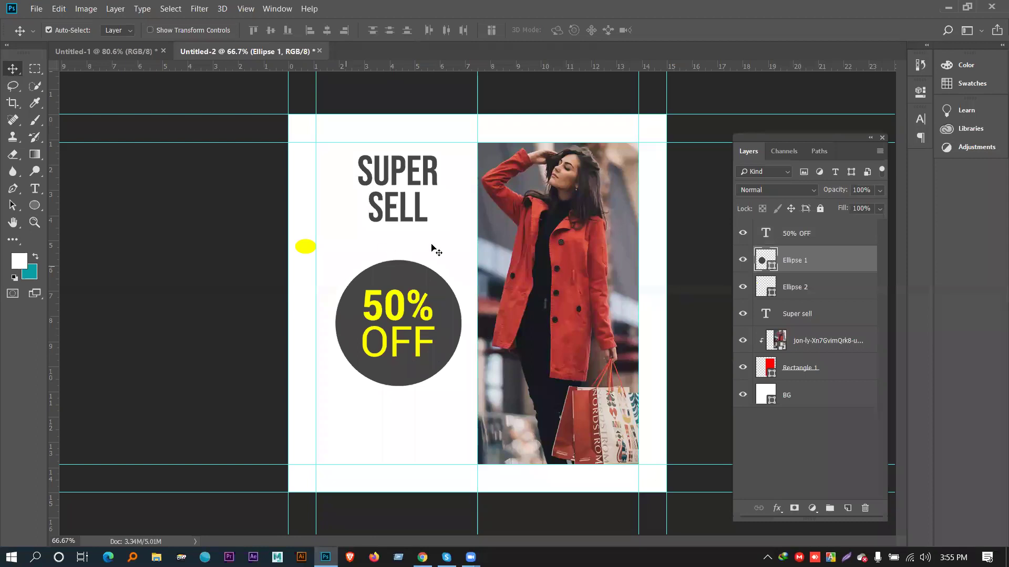
left_click(761, 260, "ctrl")
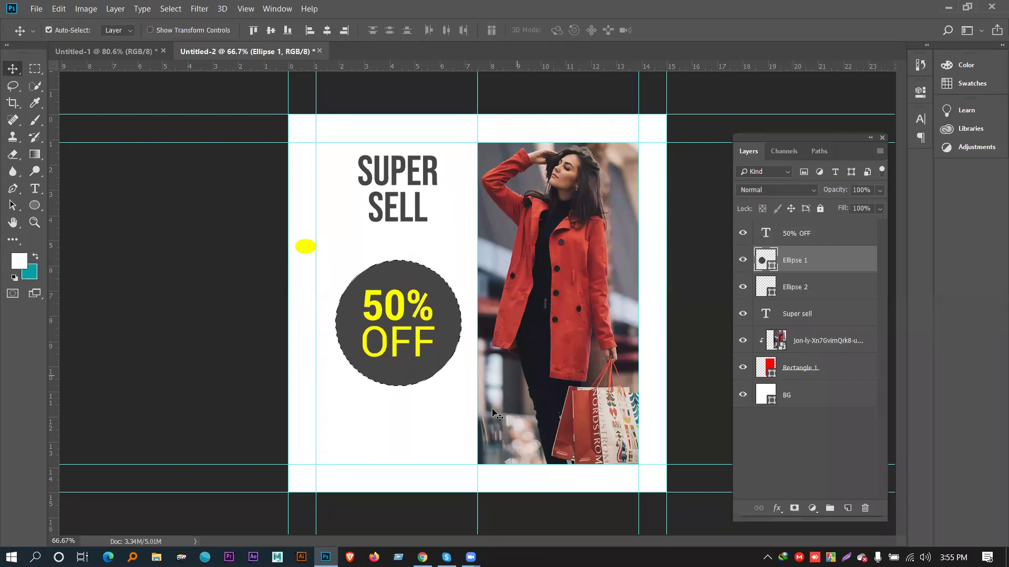
left_click(788, 231)
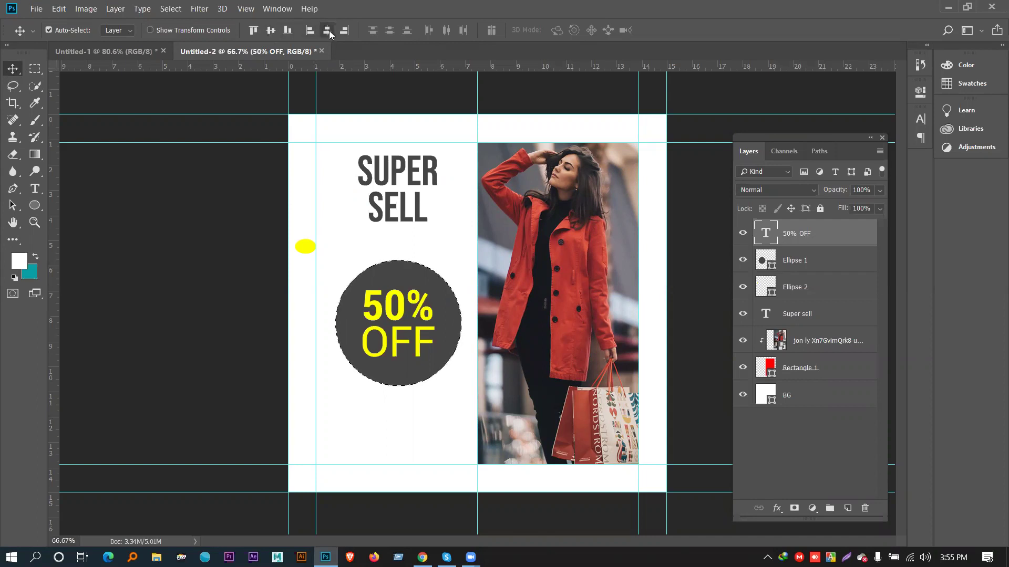
key("ctrl+d")
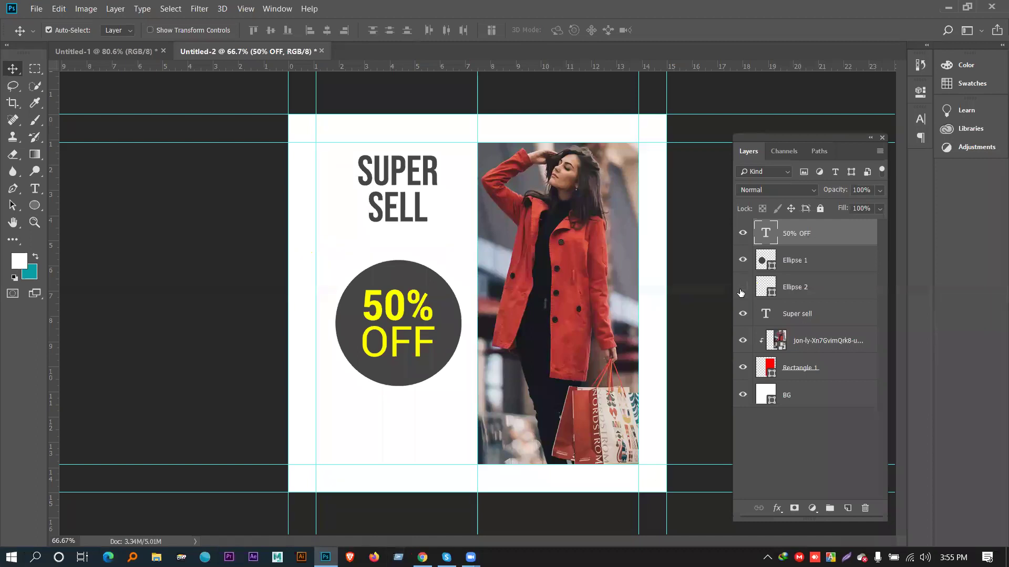
Delete the small yellow sample ellipse layer.
left_click(787, 288)
key("Delete")
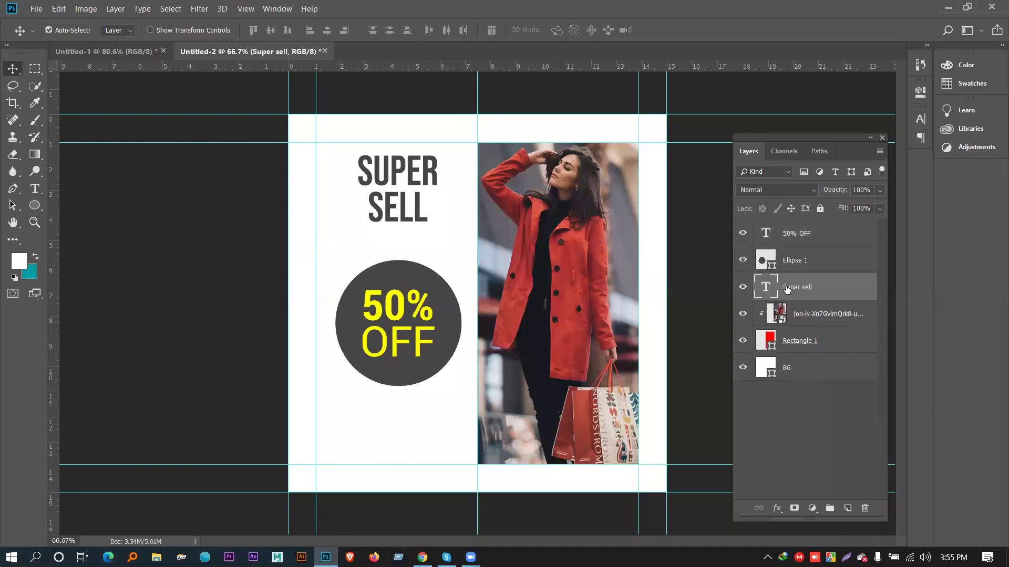
Duplicate the dark circle layer and remove the fill from the original Ellipse 1 beneath it.
left_click(812, 262)
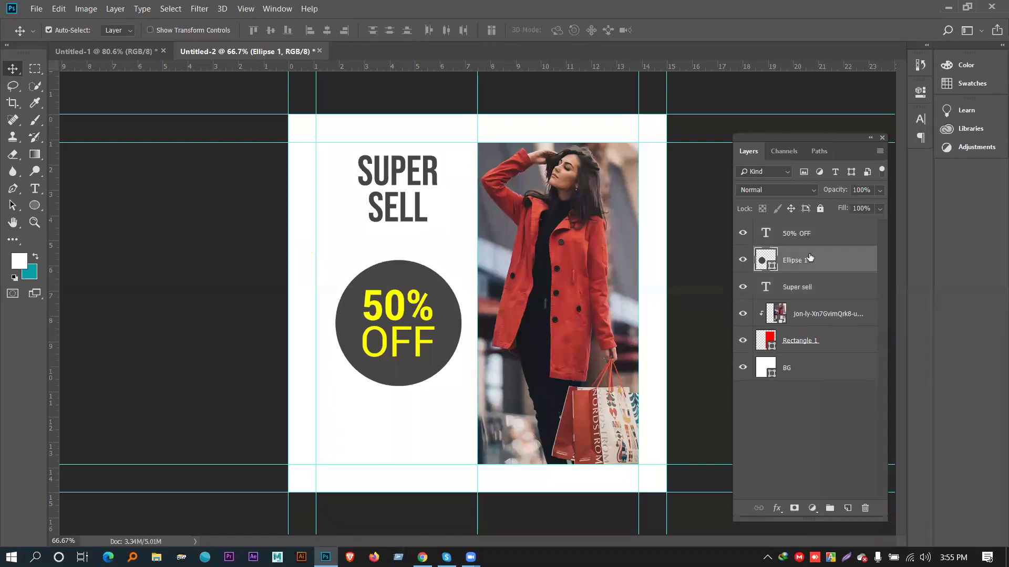
left_click(809, 259, "ctrl")
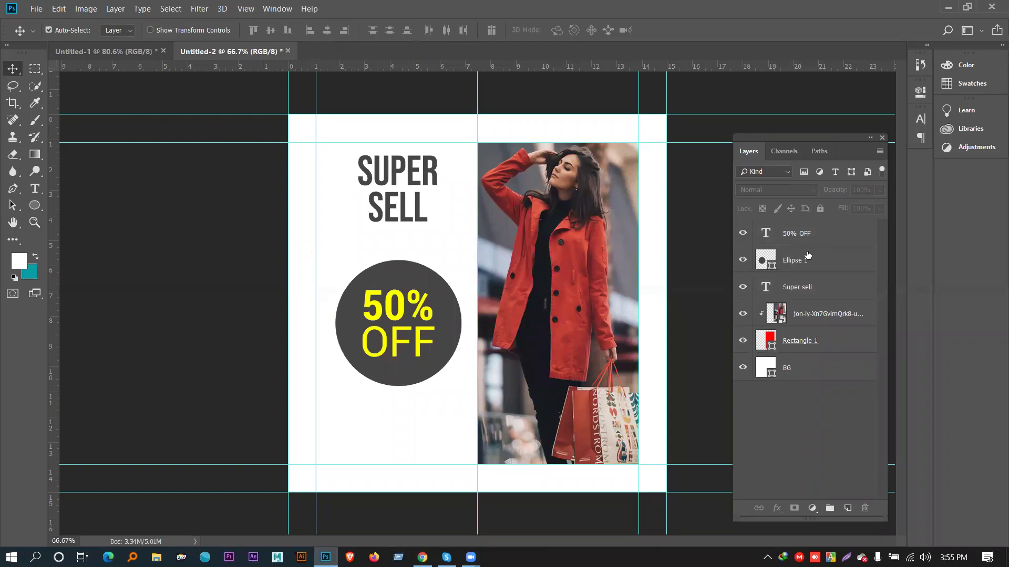
left_click(809, 261)
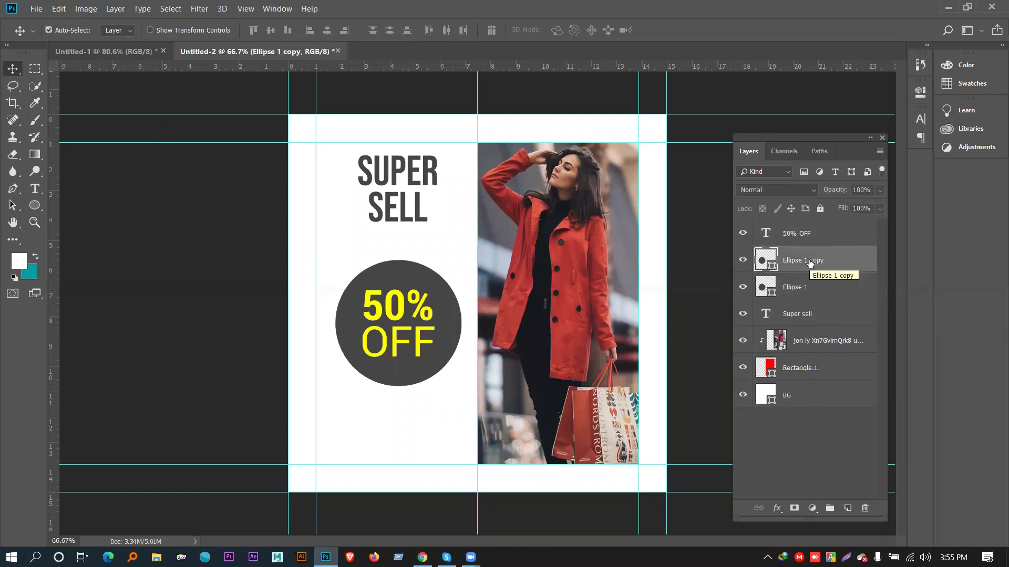
key("ctrl+j")
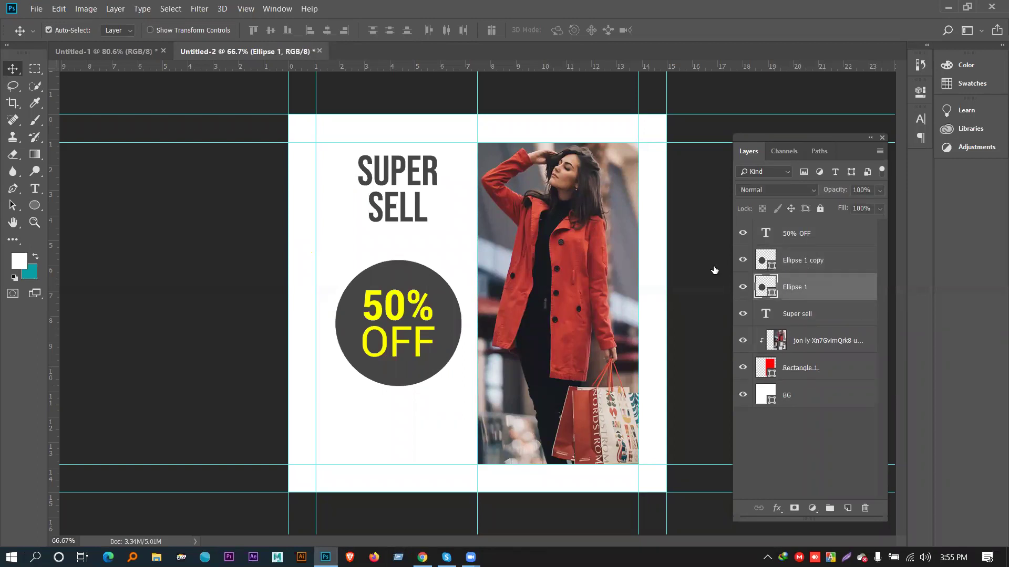
left_click(32, 206)
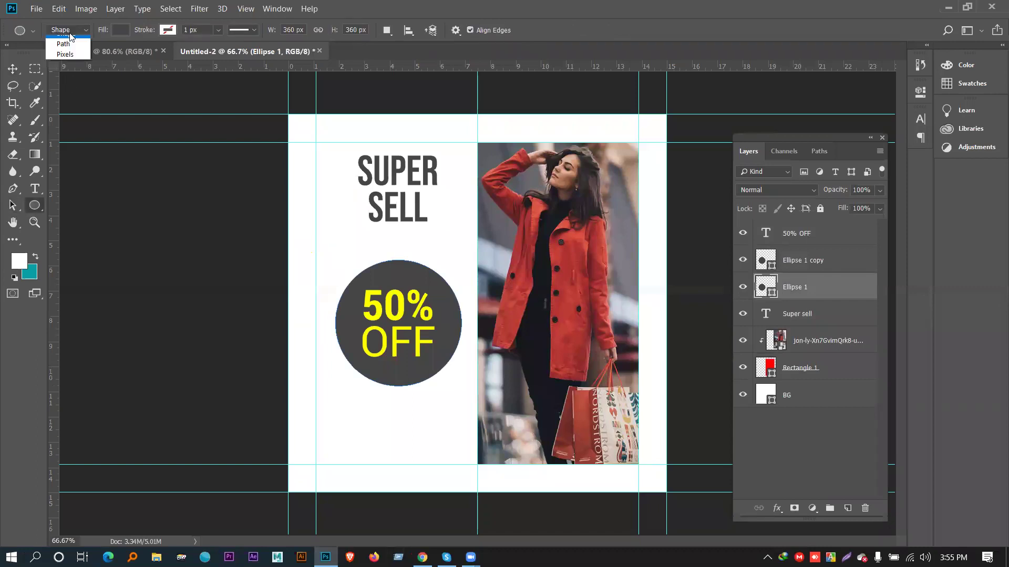
left_click(121, 32)
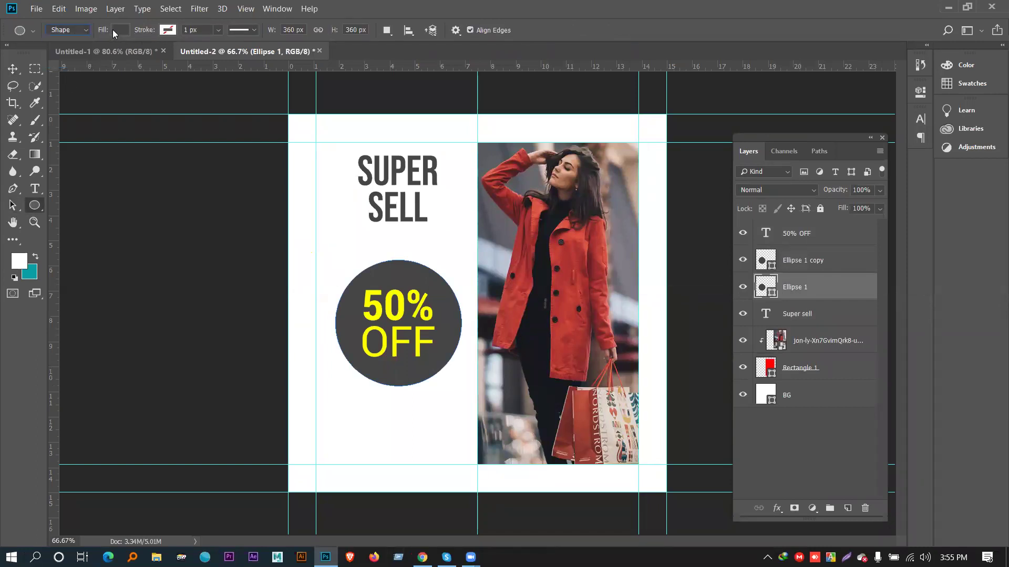
left_click(112, 29)
left_click(61, 58)
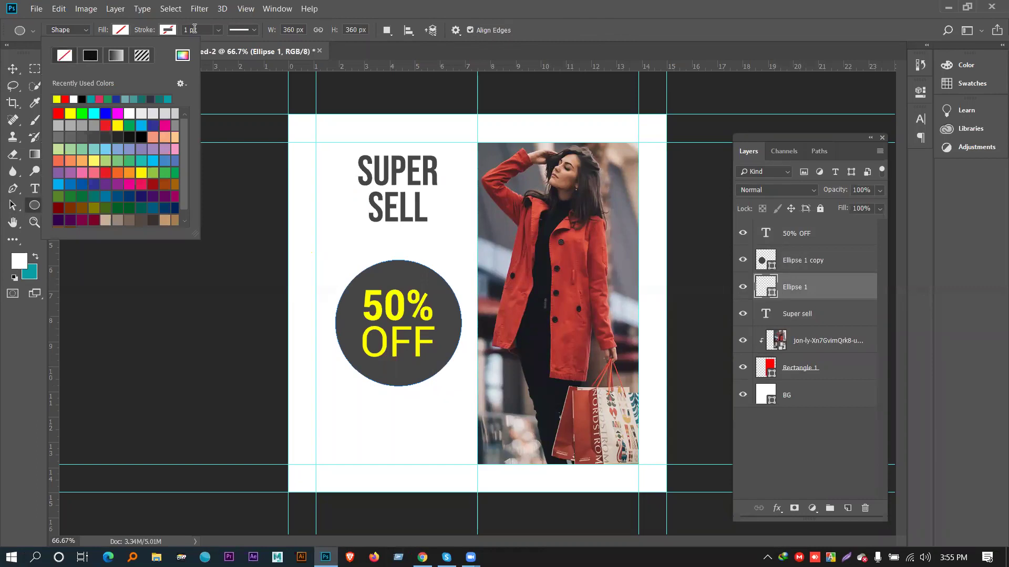
Give the unfilled Ellipse 1 a black 1 px dotted stroke.
left_click(167, 30)
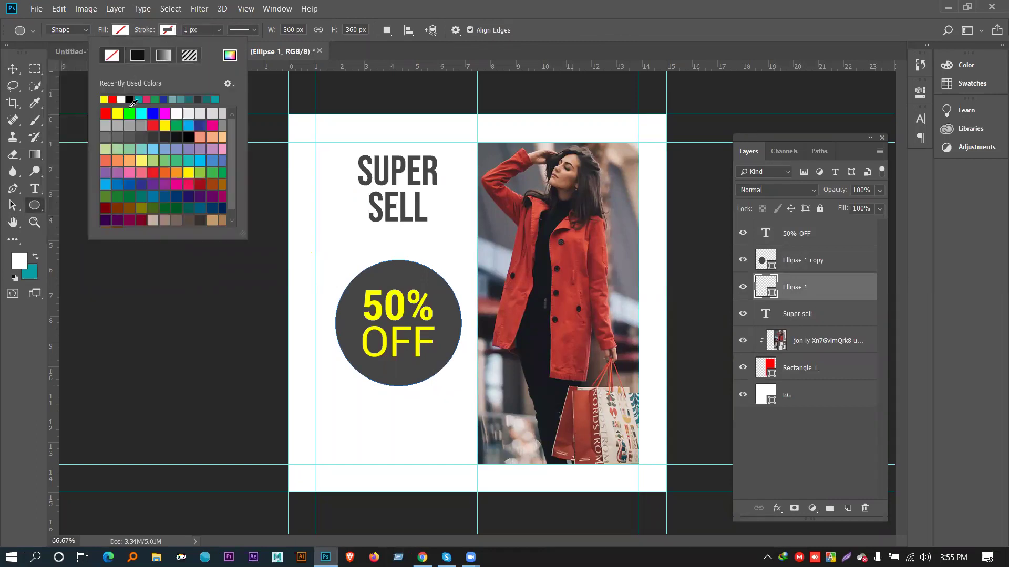
left_click(141, 57)
left_click(185, 30)
left_click(187, 30)
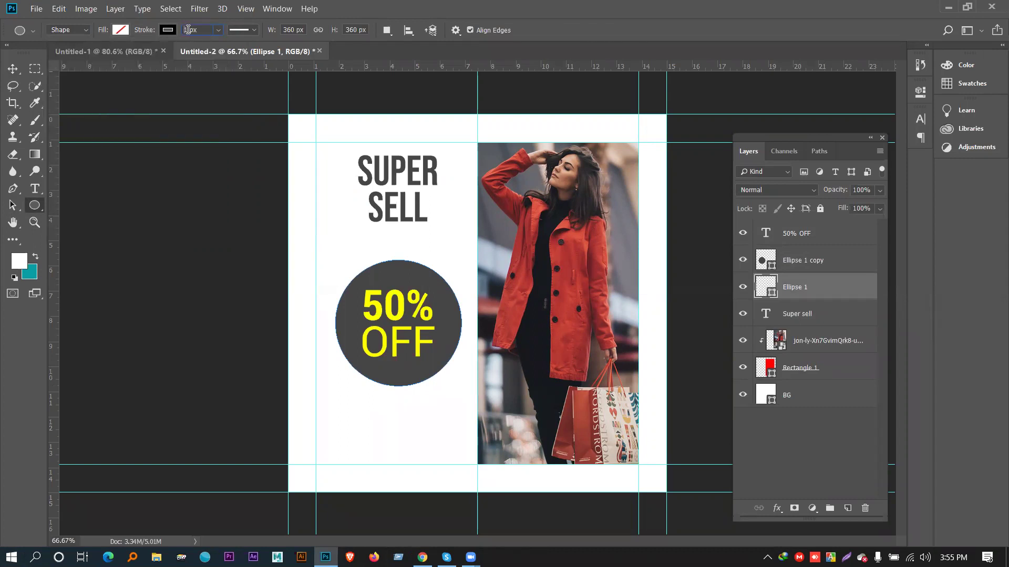
key("Up")
left_click(250, 34)
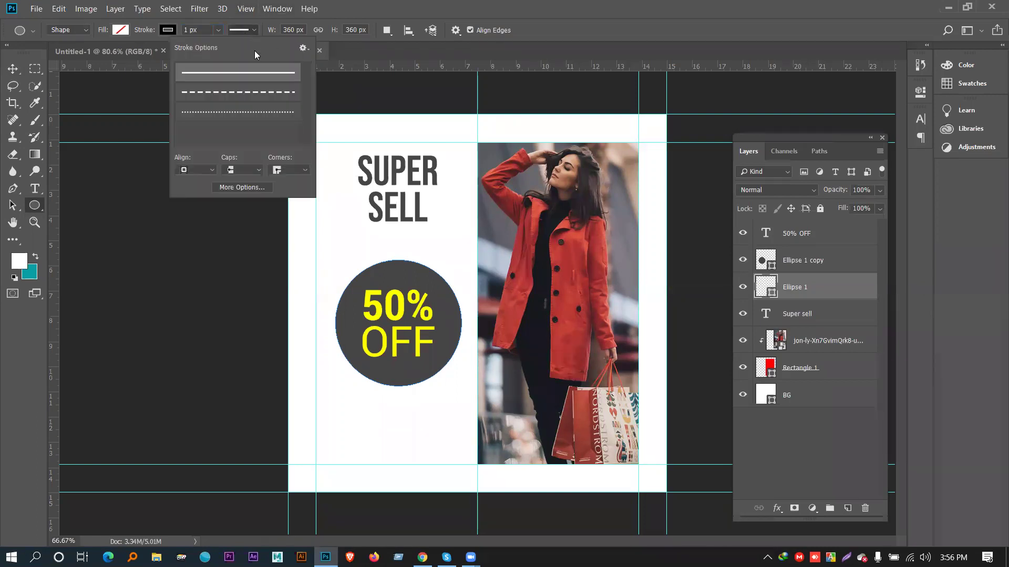
left_click(238, 120)
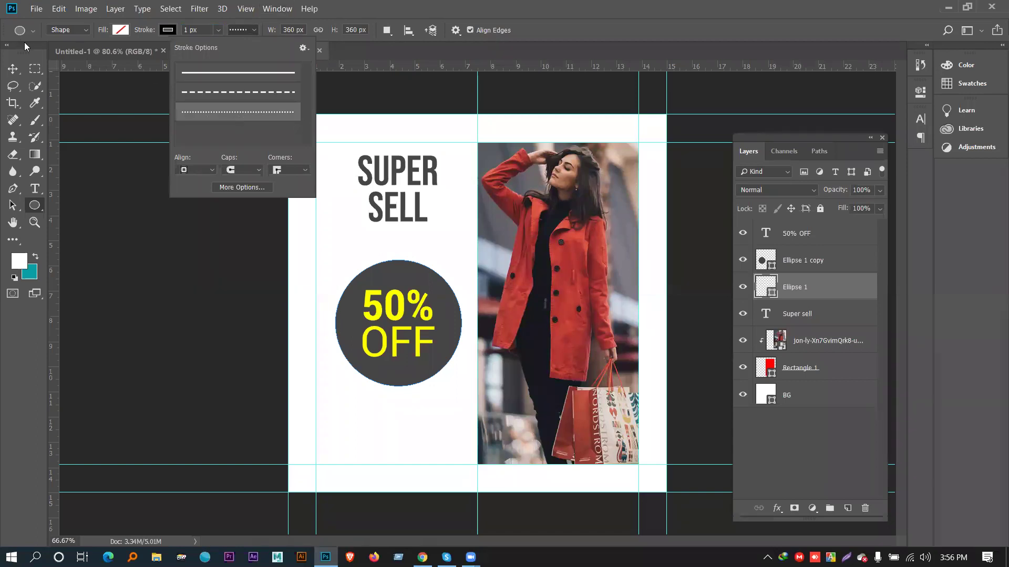
Enlarge the dotted Ellipse 1 slightly about its centre so it forms a thin ring just outside the dark circle.
left_click(12, 68)
left_click(13, 68)
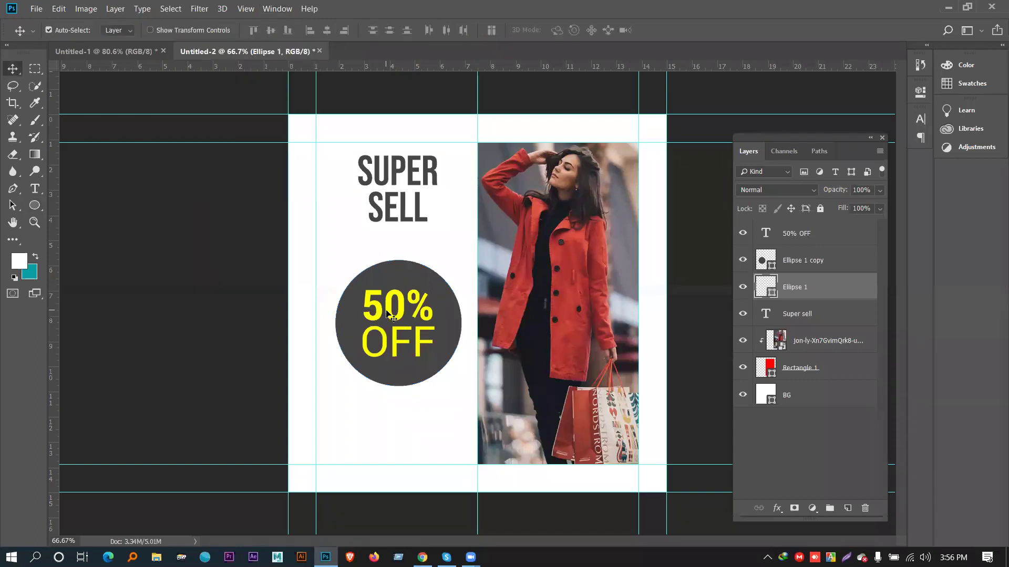
key("ctrl+plus")
key("ctrl+plus")
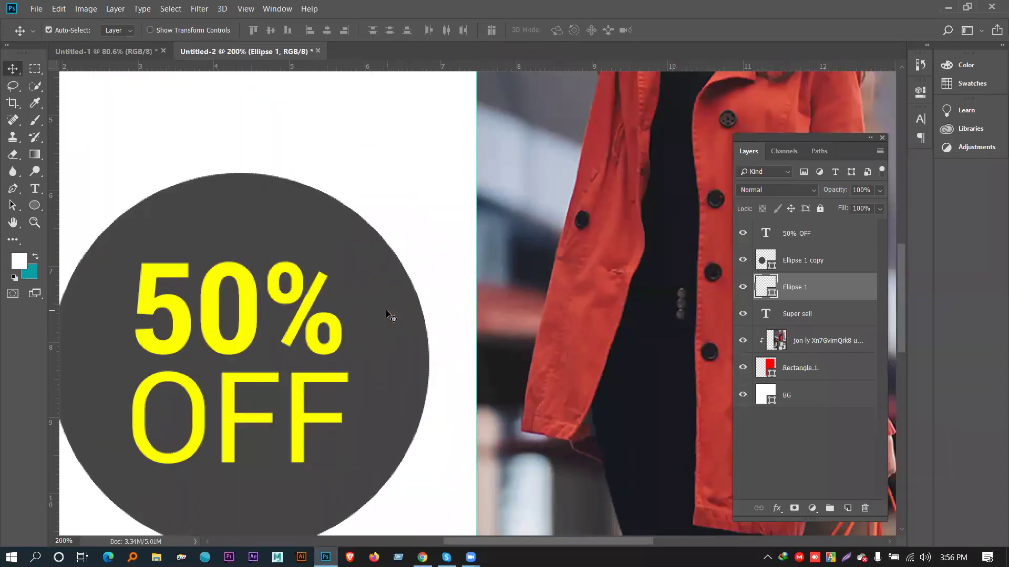
key("ctrl")
key("ctrl+t")
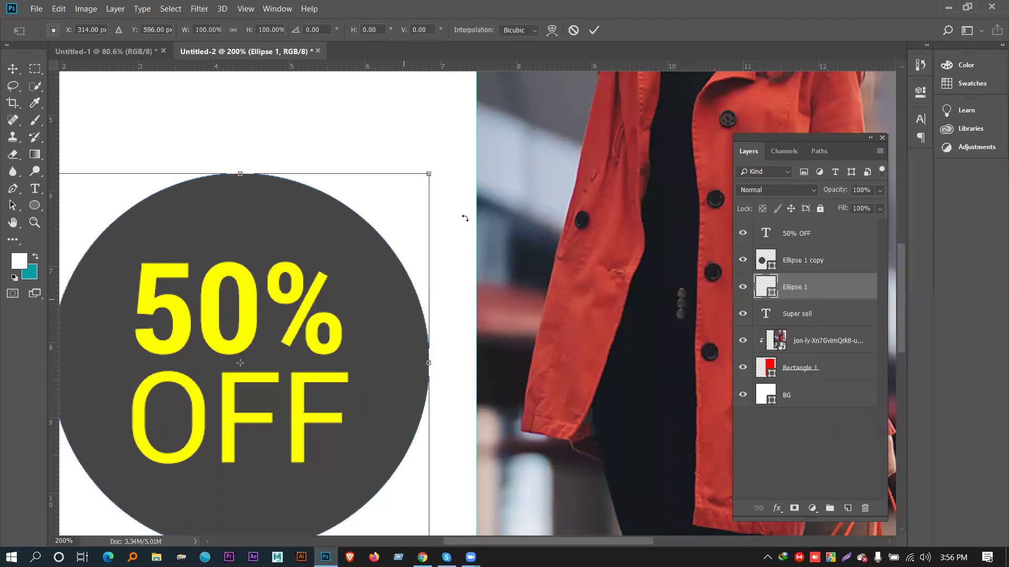
left_click_drag(428, 174, 439, 169)
key("Return")
left_click_drag(333, 277, 372, 245)
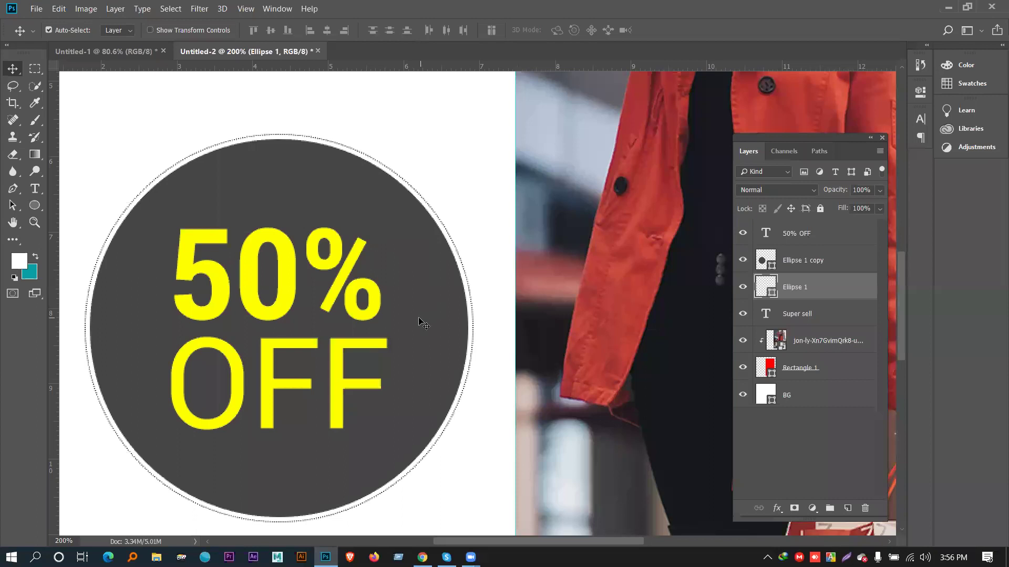
Duplicate the dark circle Ellipse 1 copy and remove the fill from Ellipse 1 copy beneath the new duplicate.
left_click(822, 266)
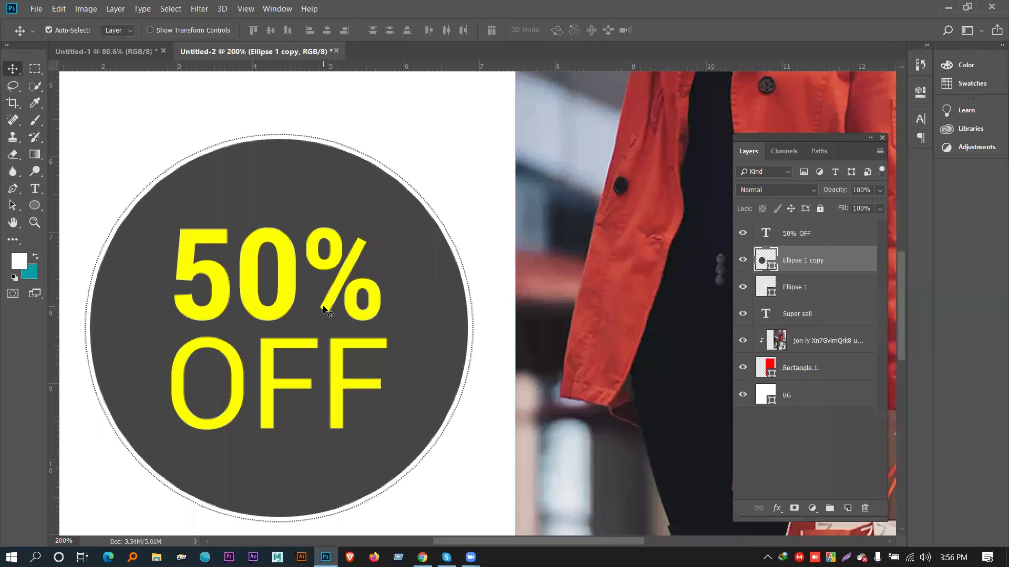
key("ctrl")
key("ctrl+j")
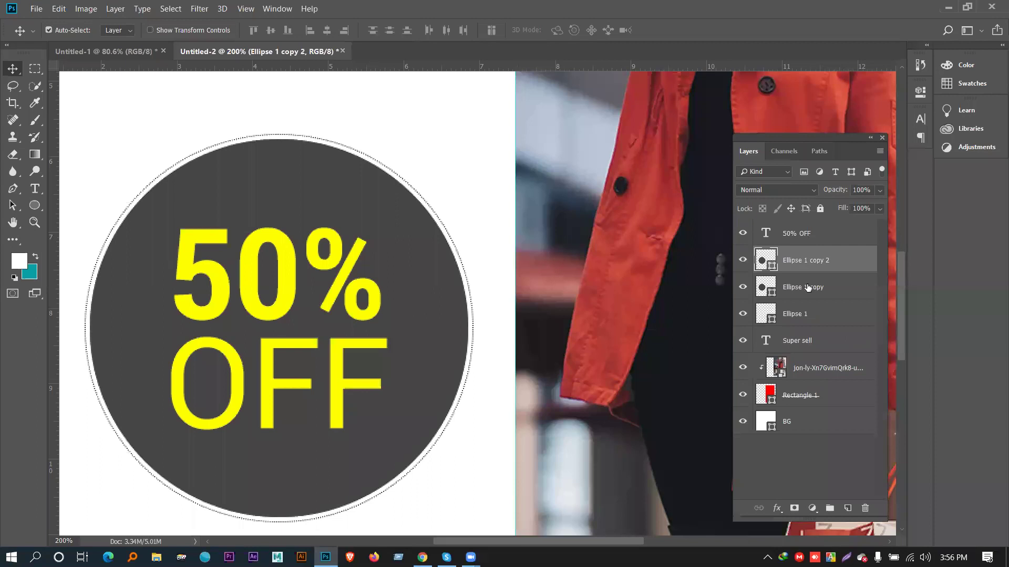
left_click(808, 288)
key("u")
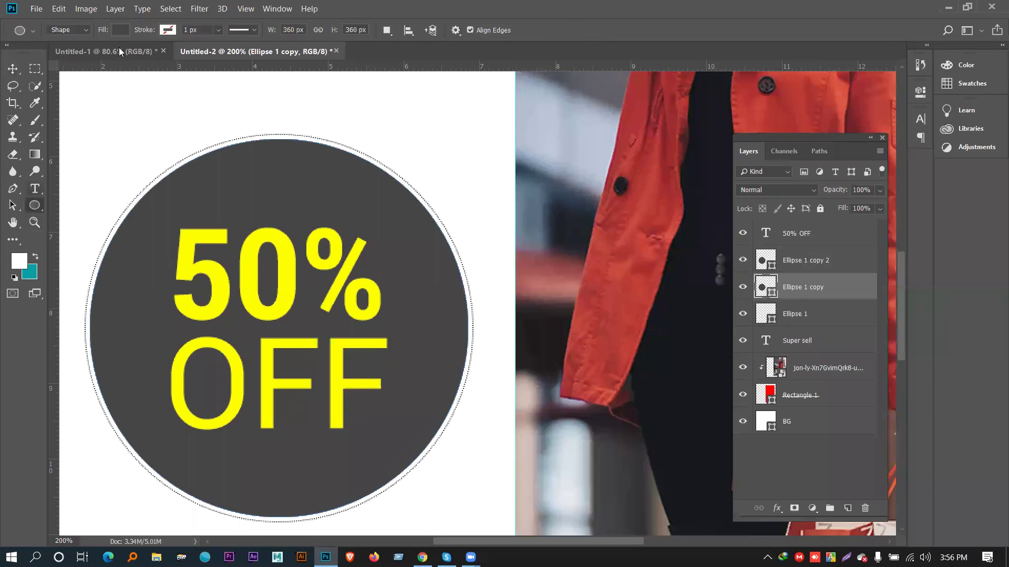
left_click(120, 30)
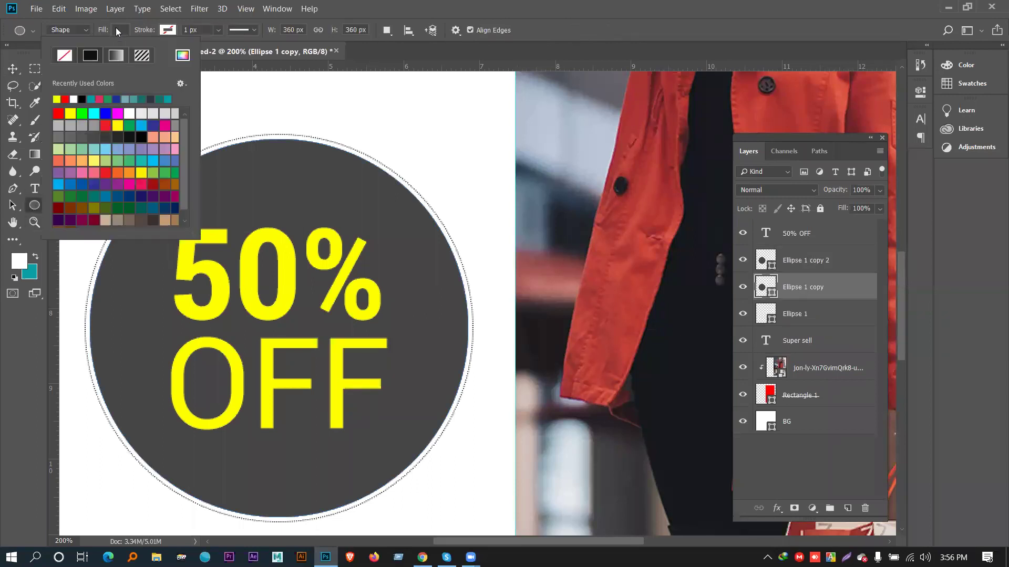
Give the unfilled Ellipse 1 copy a white 4 px dotted stroke.
left_click(165, 32)
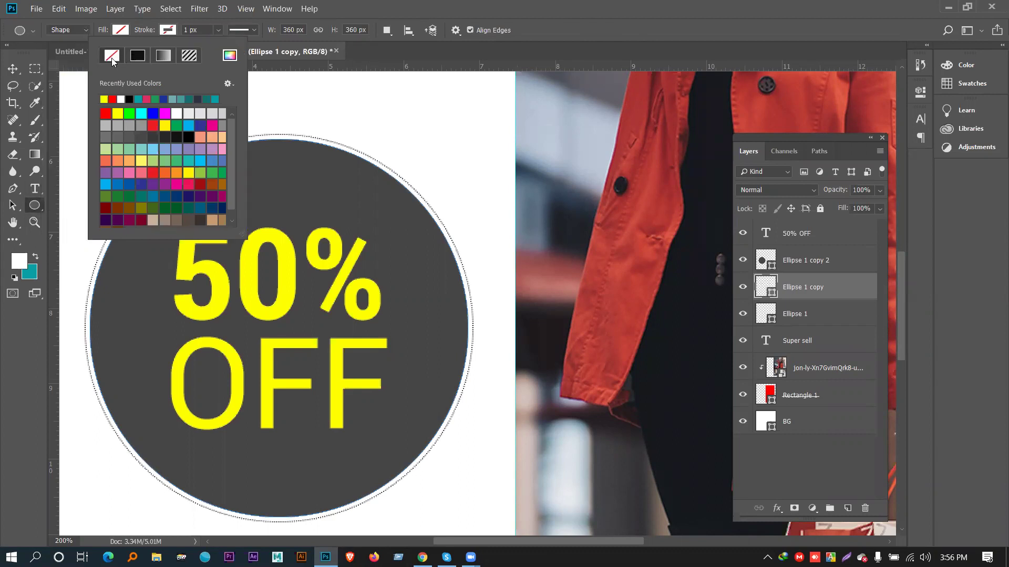
left_click(185, 29)
type("3")
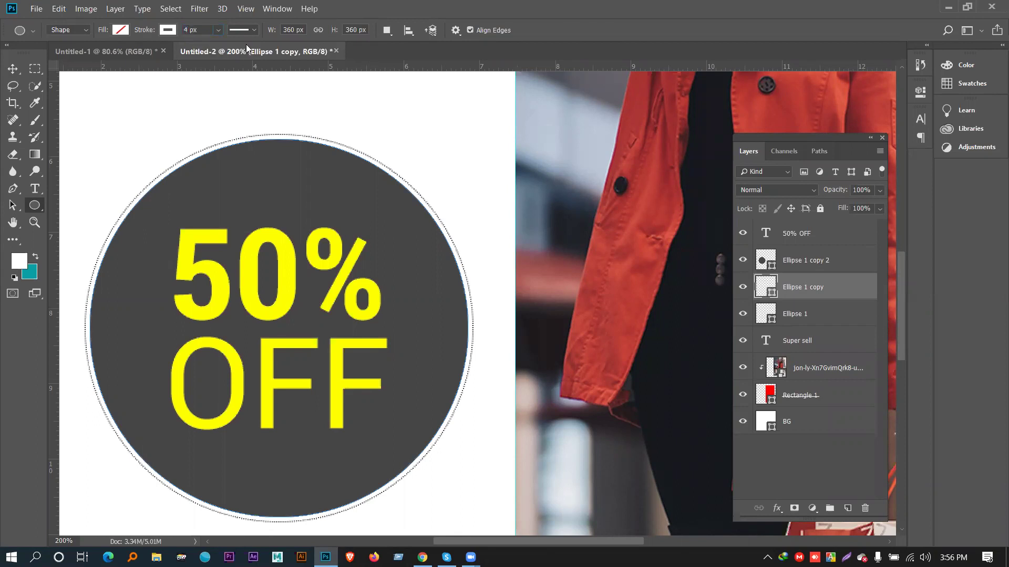
left_click(241, 30)
left_click(211, 117)
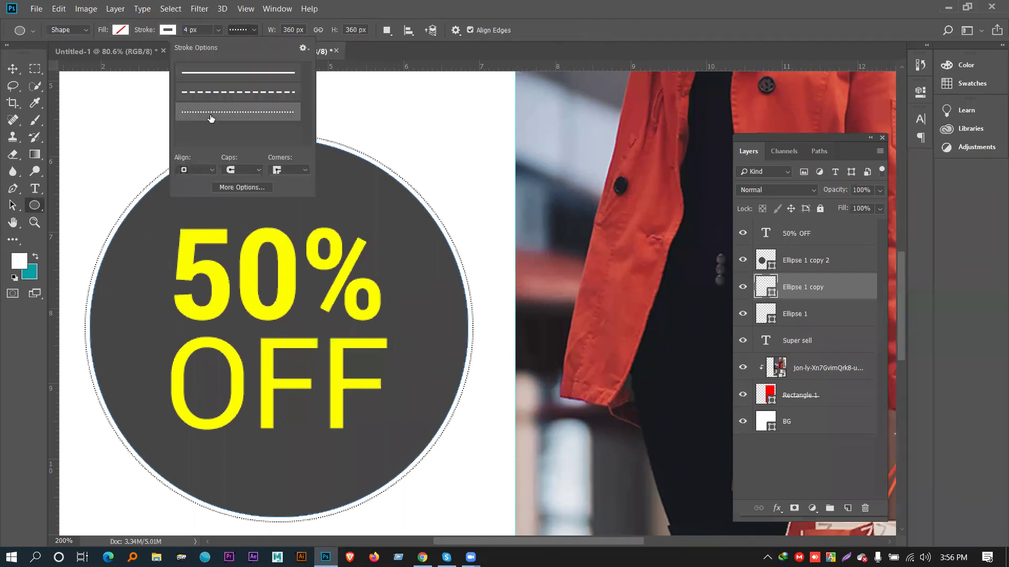
Try to scale the white-stroked Ellipse 1 copy to about 96% around its centre beneath the dark circle, and undo the scaling.
left_click(11, 69)
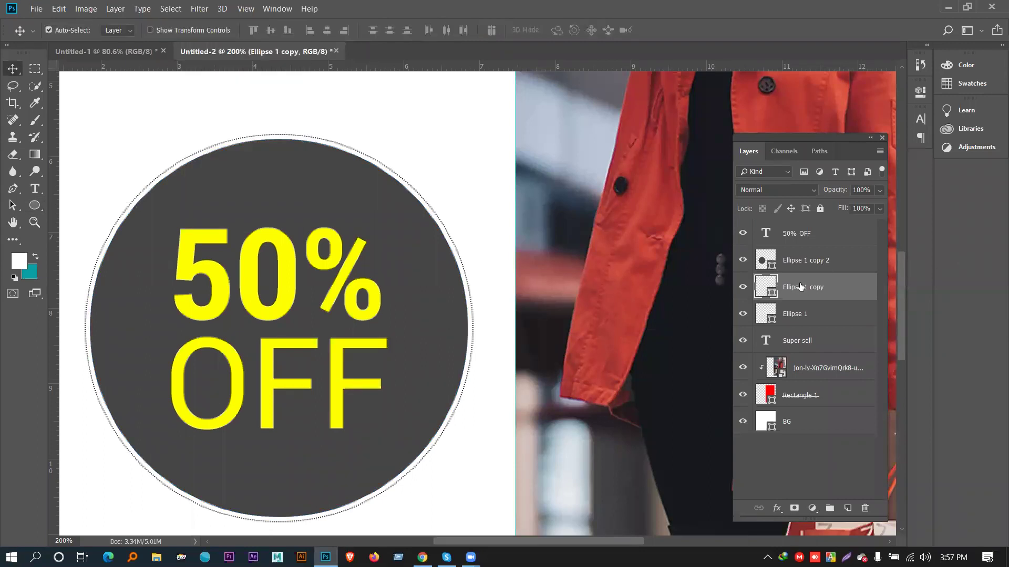
key("ctrl+t")
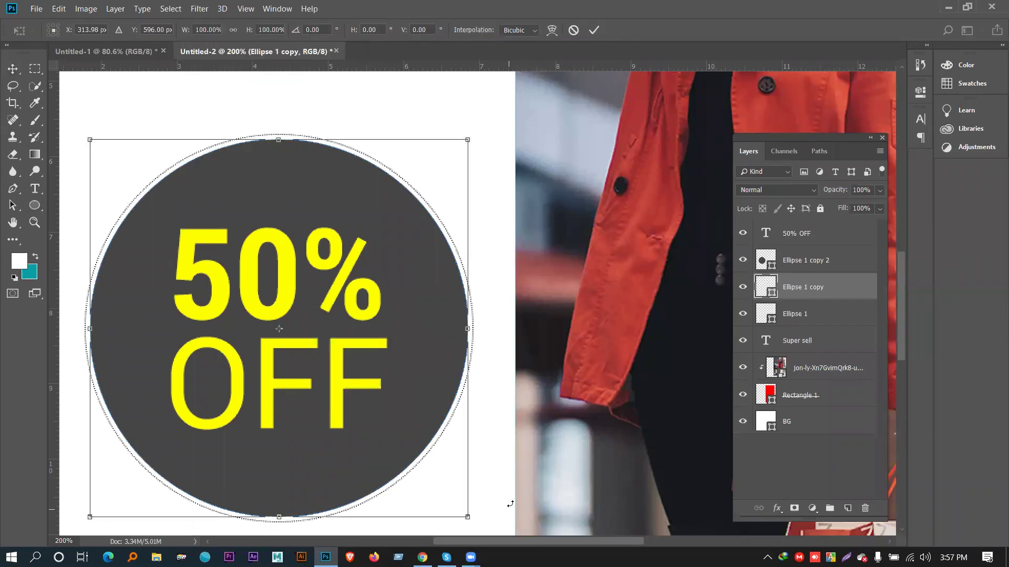
left_click(465, 508, "alt")
key("ctrl+z")
mouse_move(466, 518)
left_mouse_down()
mouse_move(448, 505)
mouse_move(465, 517)
left_mouse_up()
key("Return")
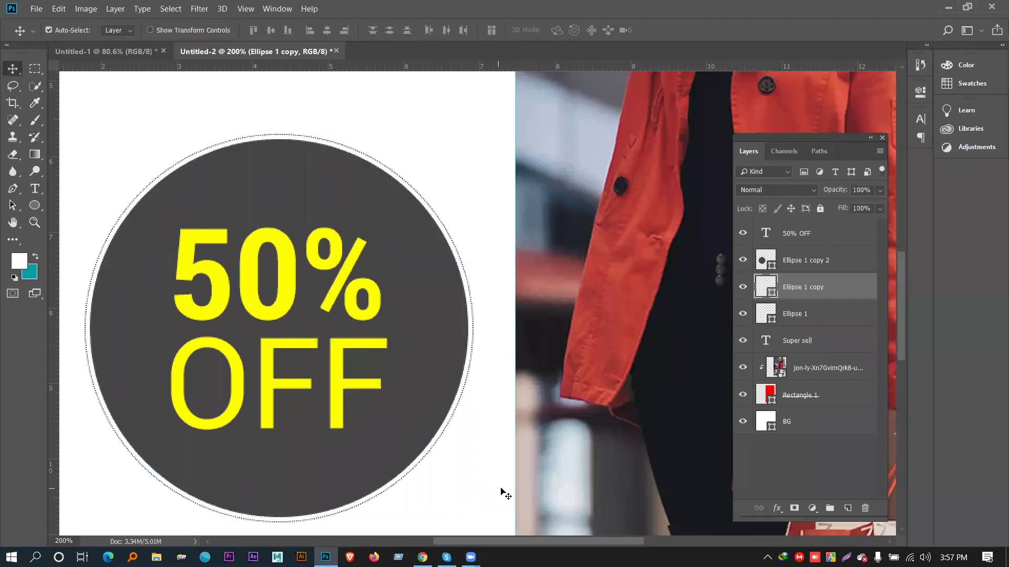
key("ctrl")
key("ctrl+t")
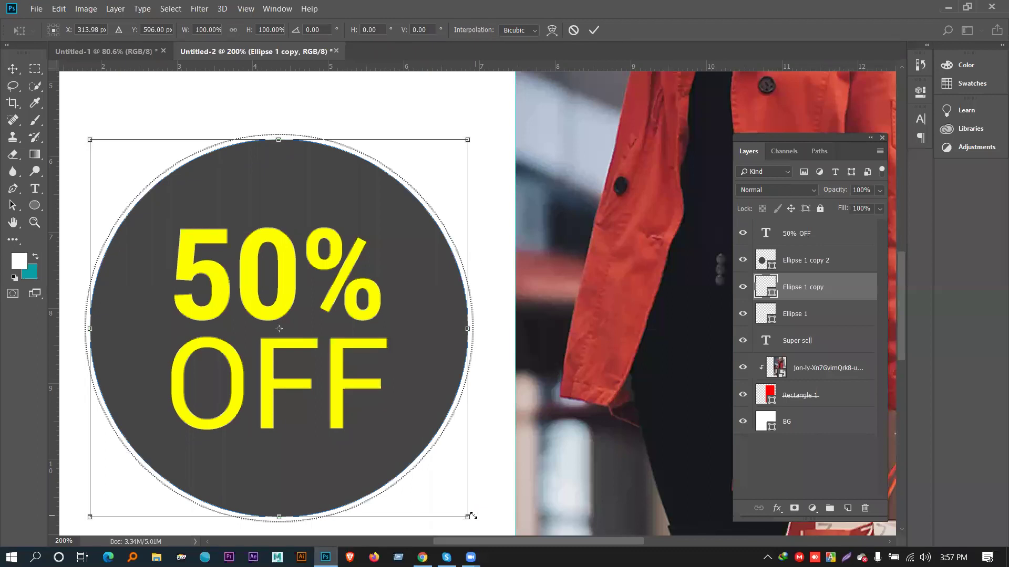
left_click_drag(463, 517, 463, 517)
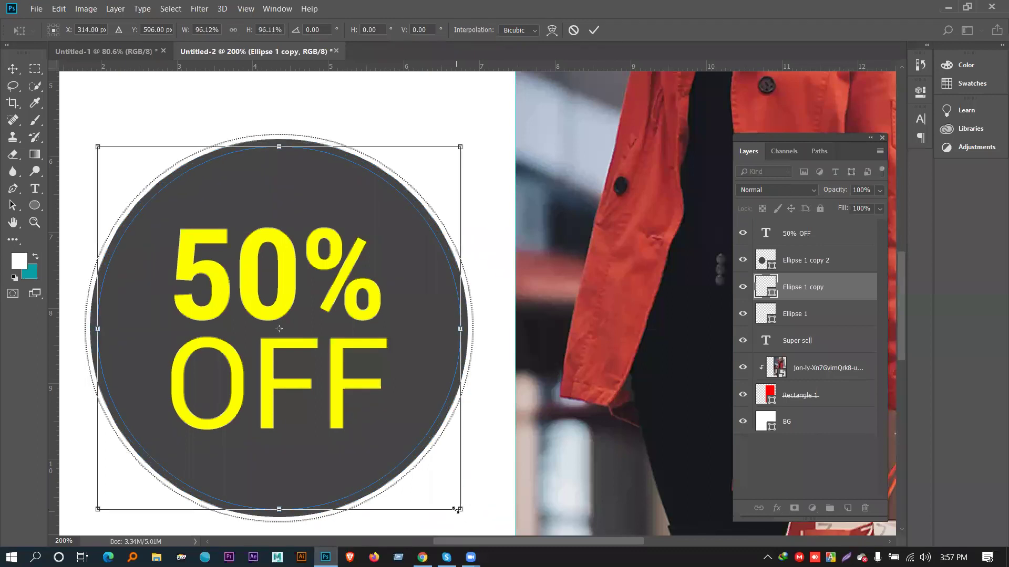
key("Return")
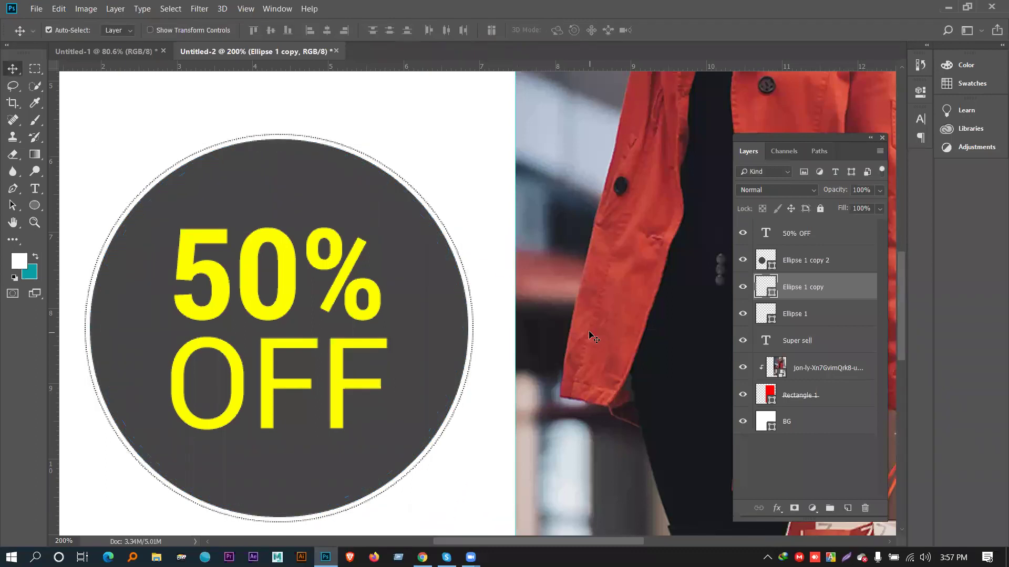
left_click(743, 288)
left_click(742, 288)
key("ctrl")
Move Ellipse 1 copy above the dark circle in the layer order and scale it to 96.11% about its centre.
left_click_drag(806, 287, 807, 258)
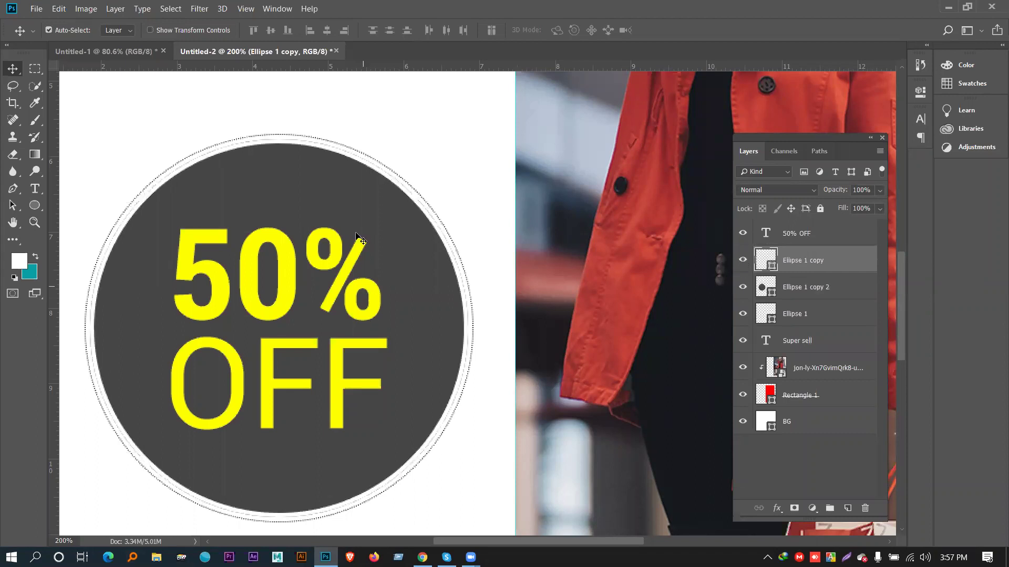
key("ctrl+t")
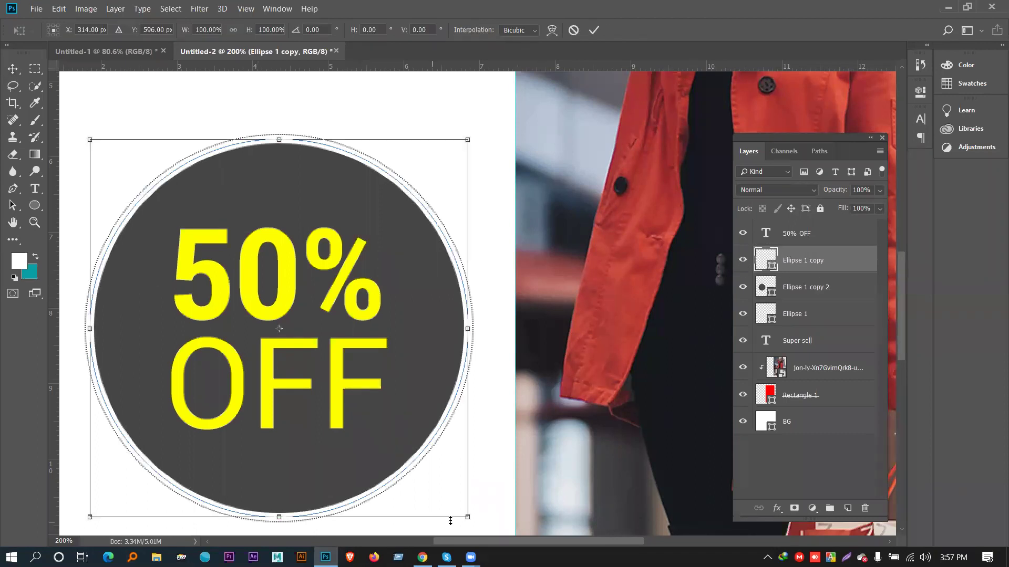
left_click_drag(458, 511, 458, 510)
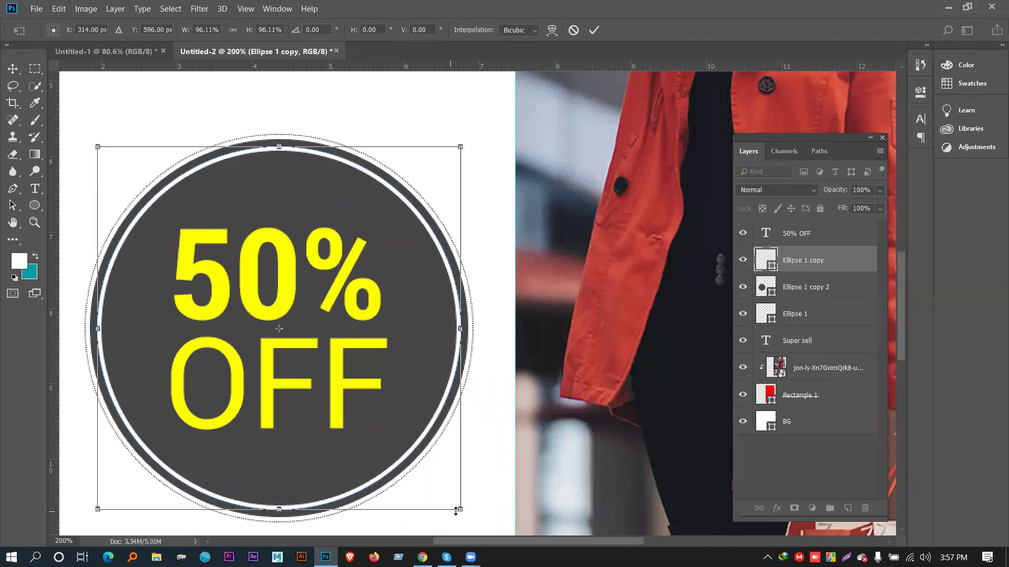
key("Return")
Change the white inner ring's stroke to 2 px dotted, and deselect all layers with the whole post in view.
left_click(34, 205)
double_click(187, 31)
type("2")
key("Return")
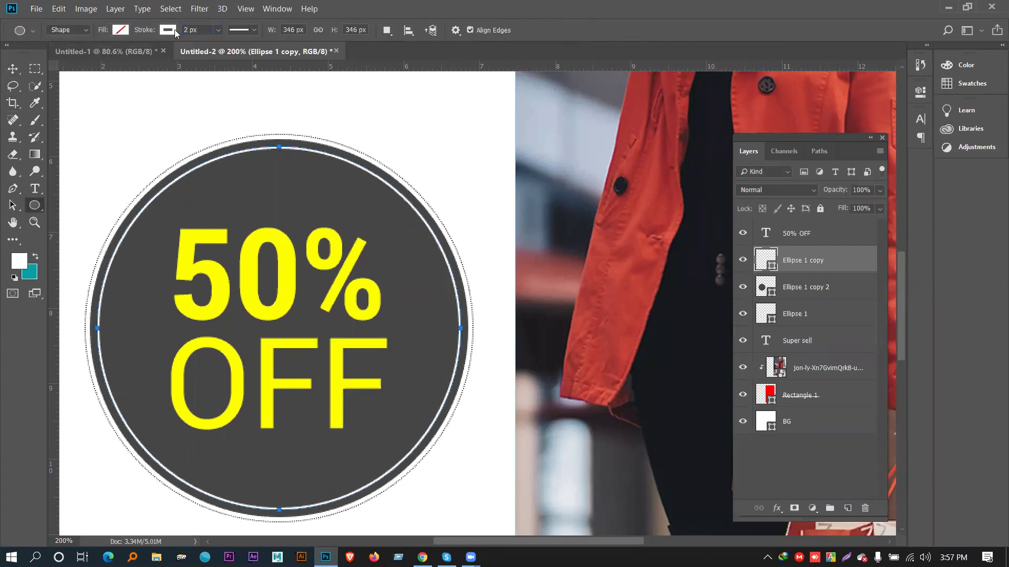
left_click(232, 28)
left_click(229, 112)
left_click(12, 69)
left_click(101, 124, "ctrl")
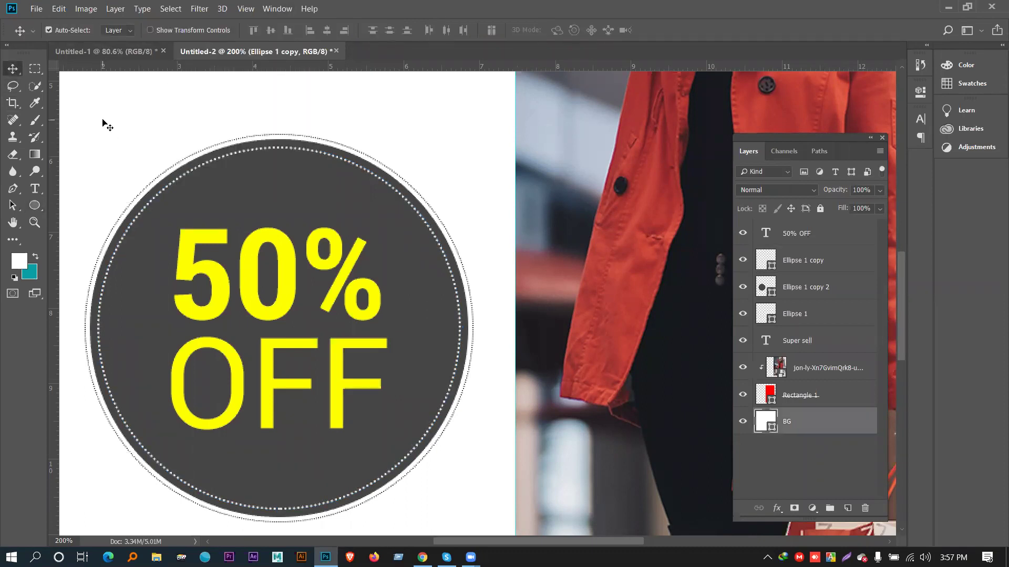
key("ctrl+0")
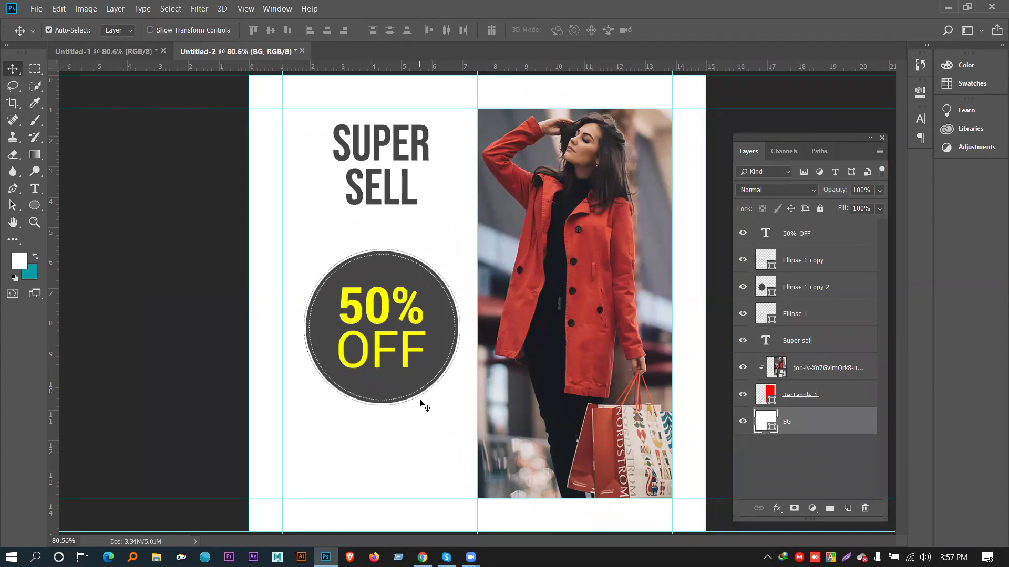
left_click(143, 372)
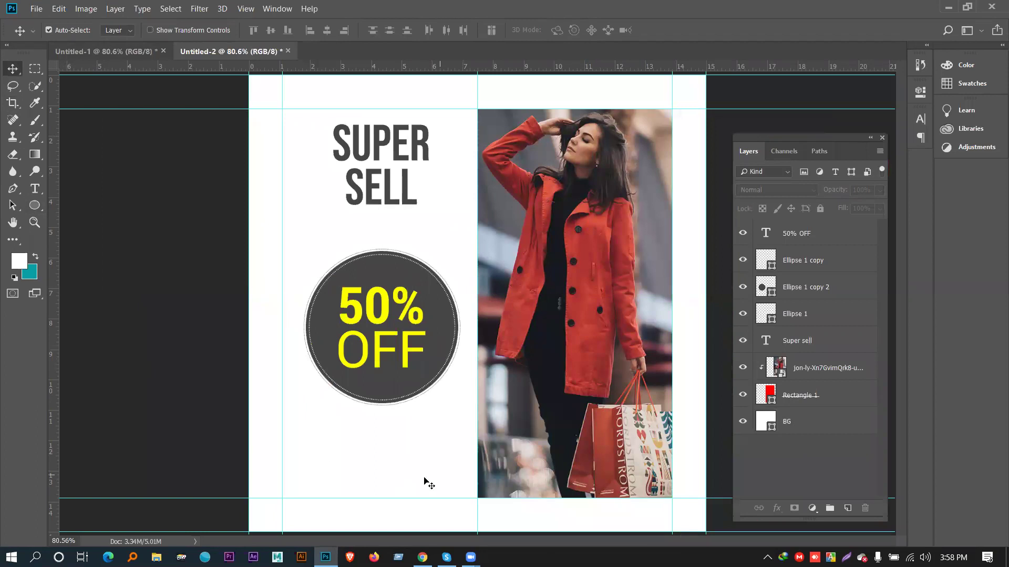
Try to move the 50% OFF text with the inner and outer rings upward, and undo the move.
left_click(35, 190)
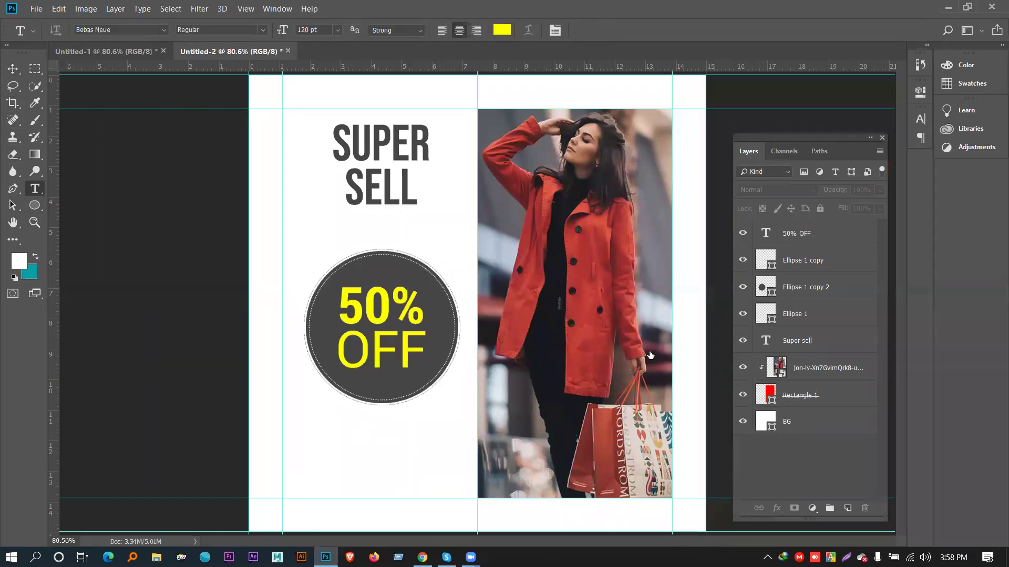
left_click(799, 234)
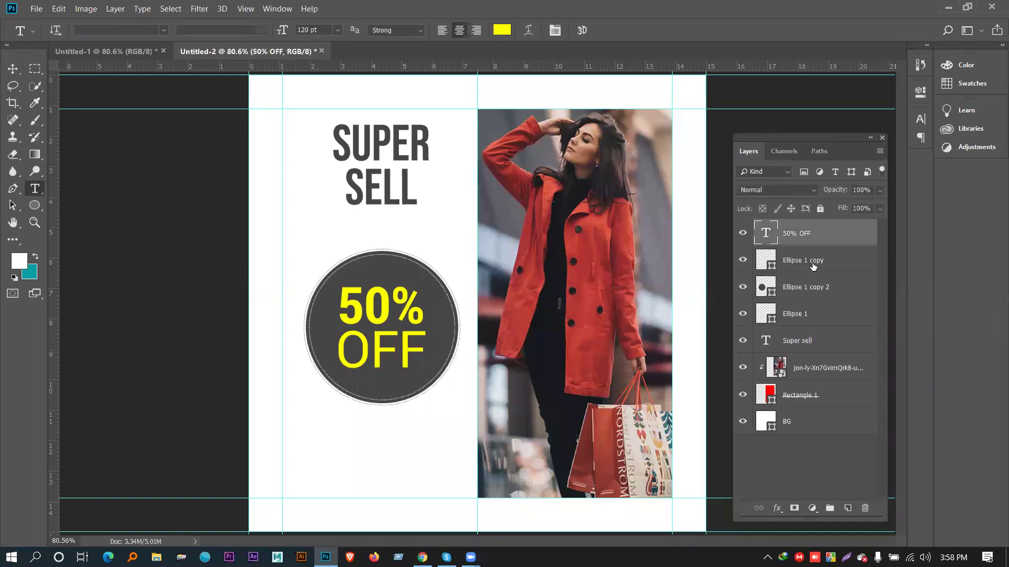
left_click(807, 315, "shift")
left_click(13, 68)
left_click_drag(441, 310, 440, 300)
key("ctrl+z")
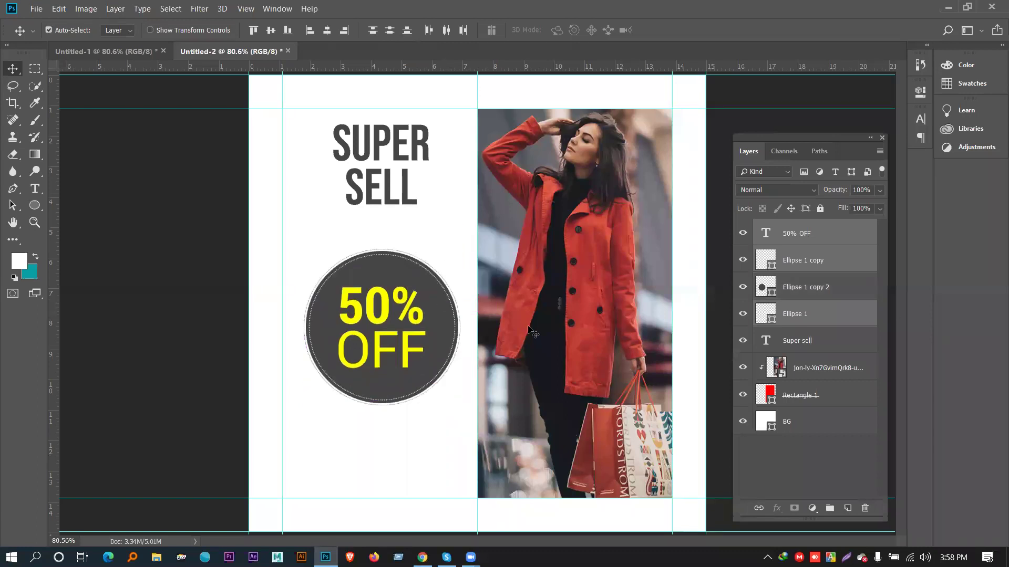
left_click(116, 310)
Nudge the 50% OFF text, the dark circle and both dotted rings slightly upward together, and deselect them.
left_click(803, 233)
left_click(803, 265, "shift")
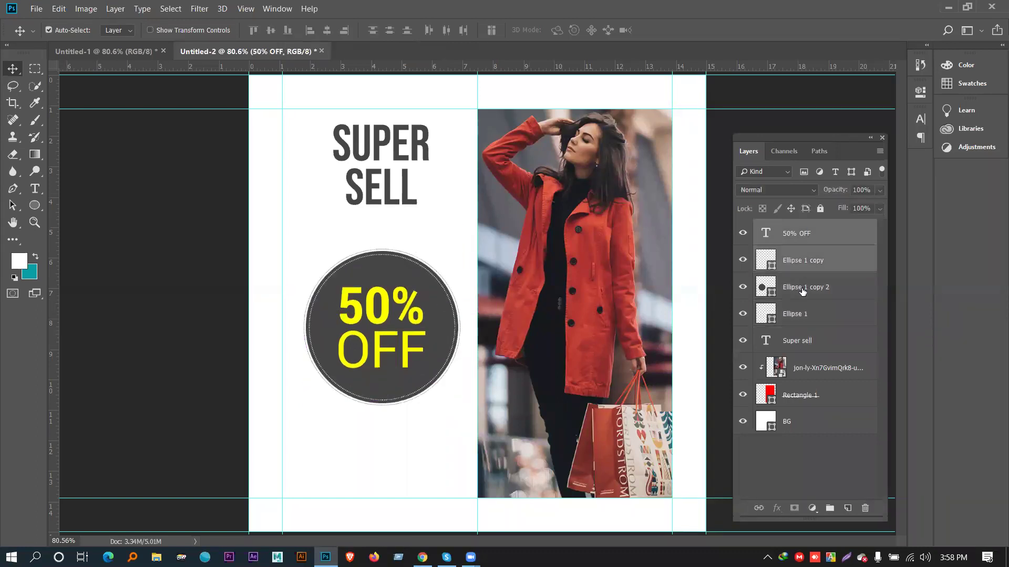
left_click(802, 289, "shift")
left_click(802, 314, "shift")
key("Up")
key("Up")
key("Up")
key("Up")
key("Up")
key("Up")
key("Up")
key("Up")
key("Up")
key("Up")
key("Up")
key("Up")
key("Up")
key("Up")
key("Up")
key("Up")
key("Up")
key("Up")
key("Up")
key("Up")
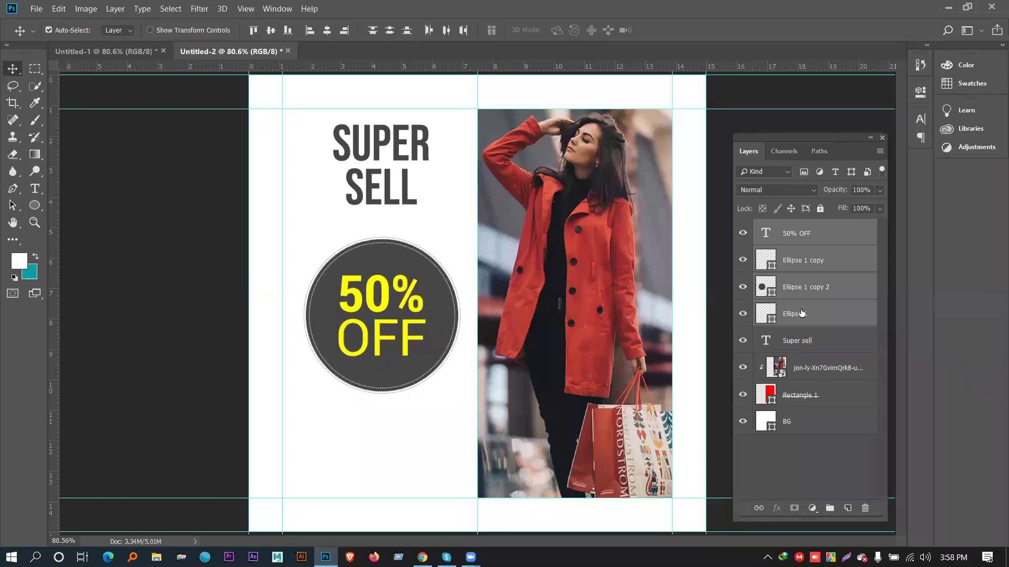
left_click(203, 267)
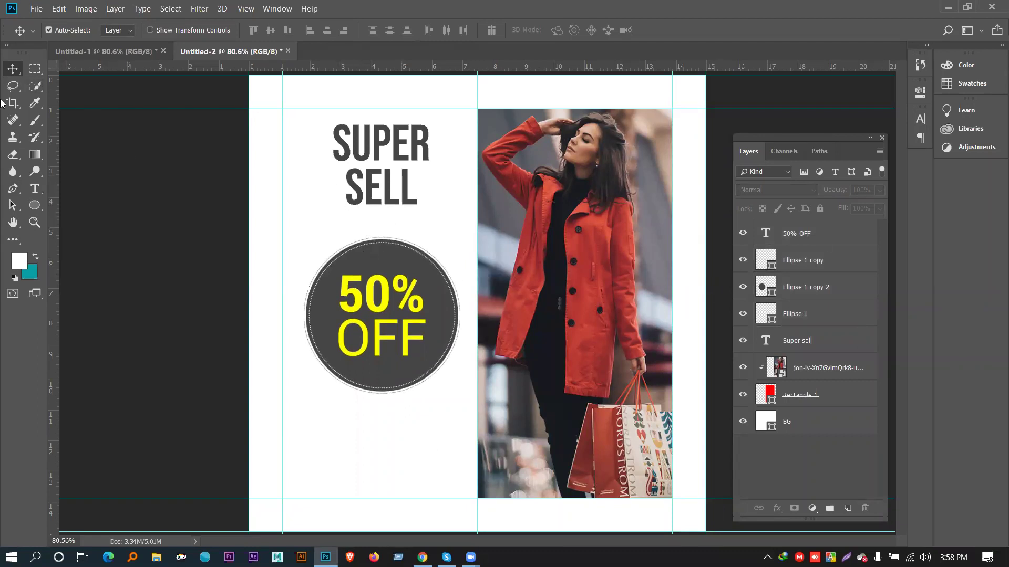
Add the text SHOP NOW in Bebas Neue below the dark circle and centre it under the badge.
left_click(35, 189)
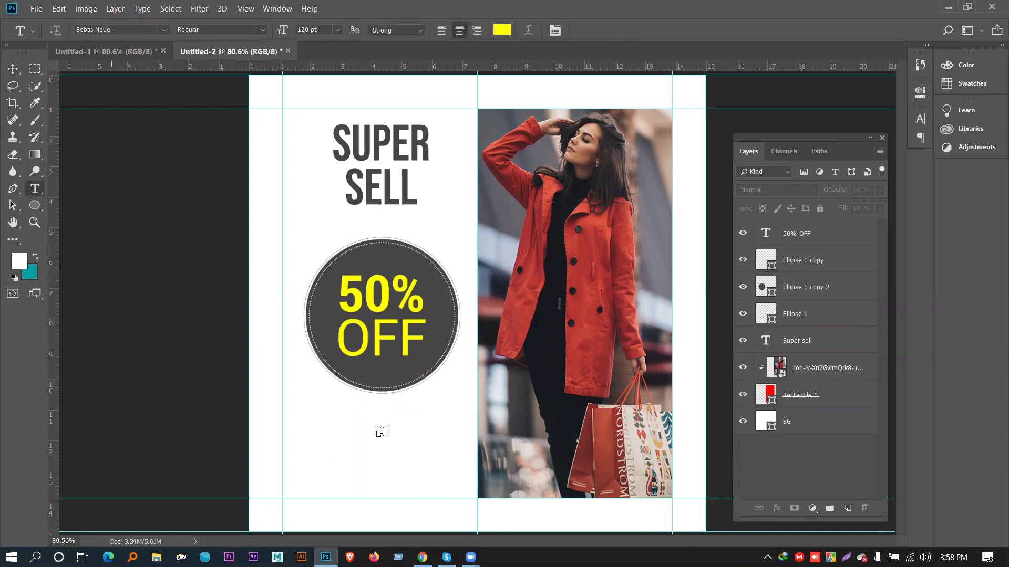
left_click(355, 434)
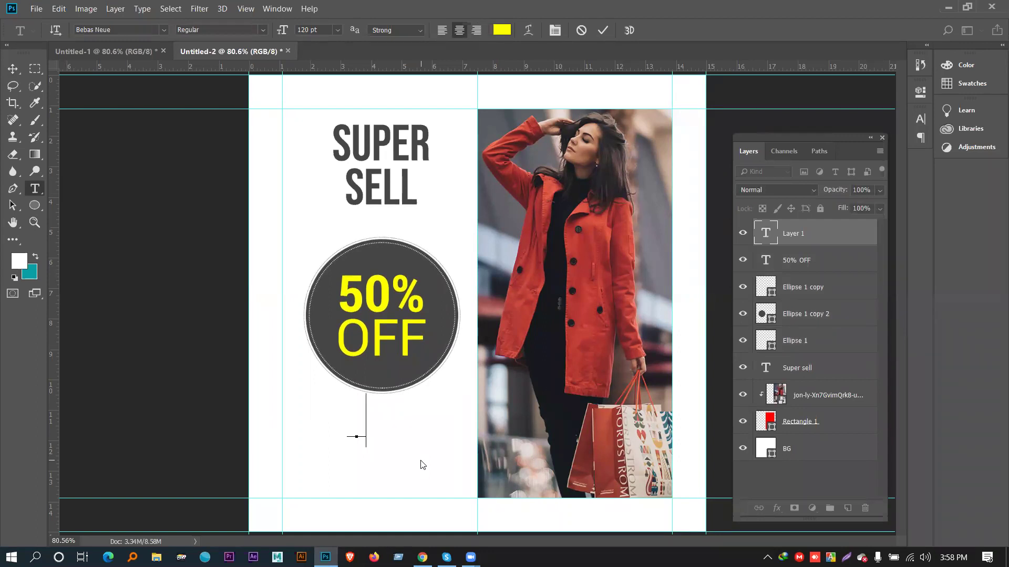
type("SHOP")
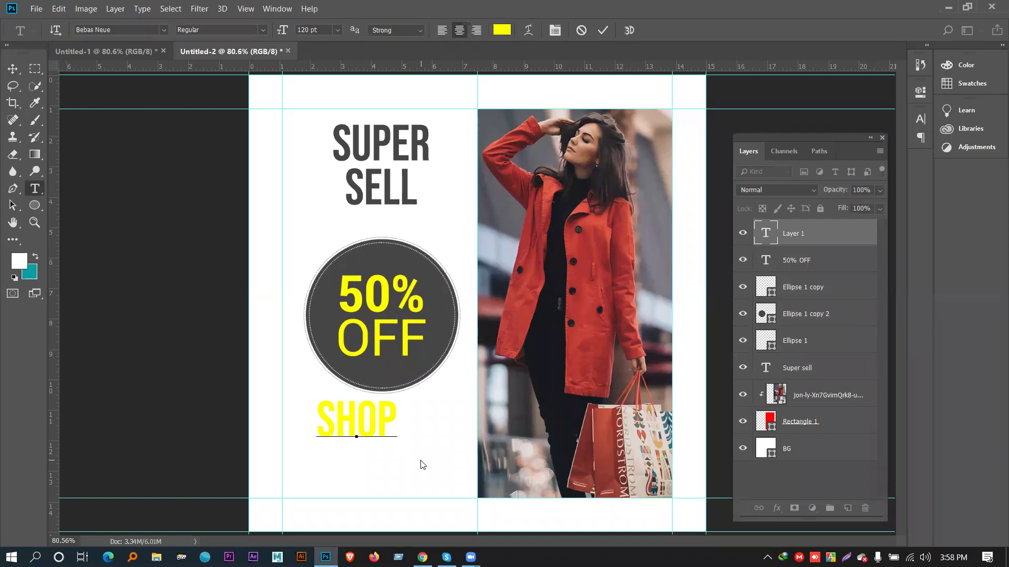
type(" NOW")
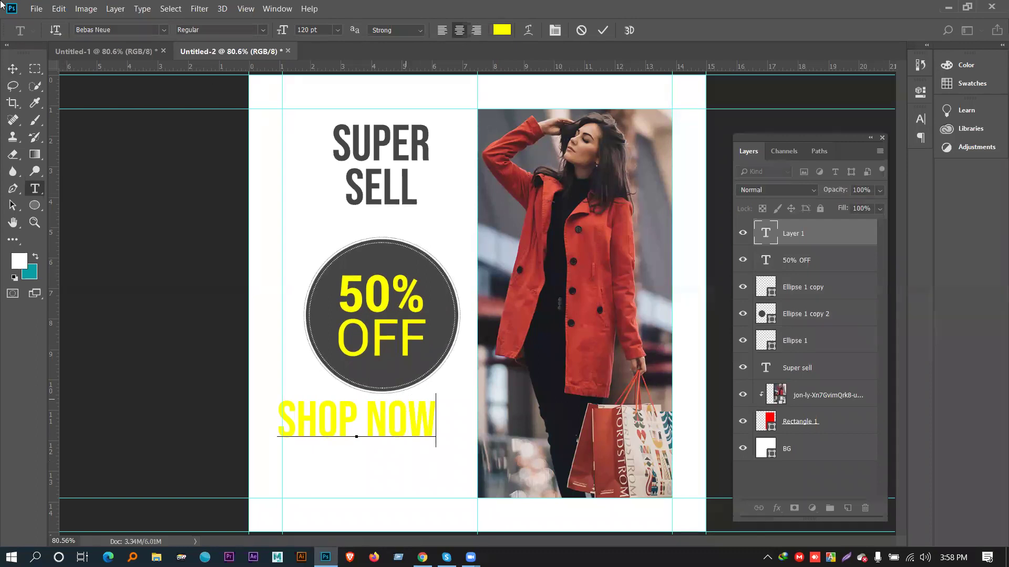
left_click(12, 69)
left_click_drag(410, 421, 431, 419)
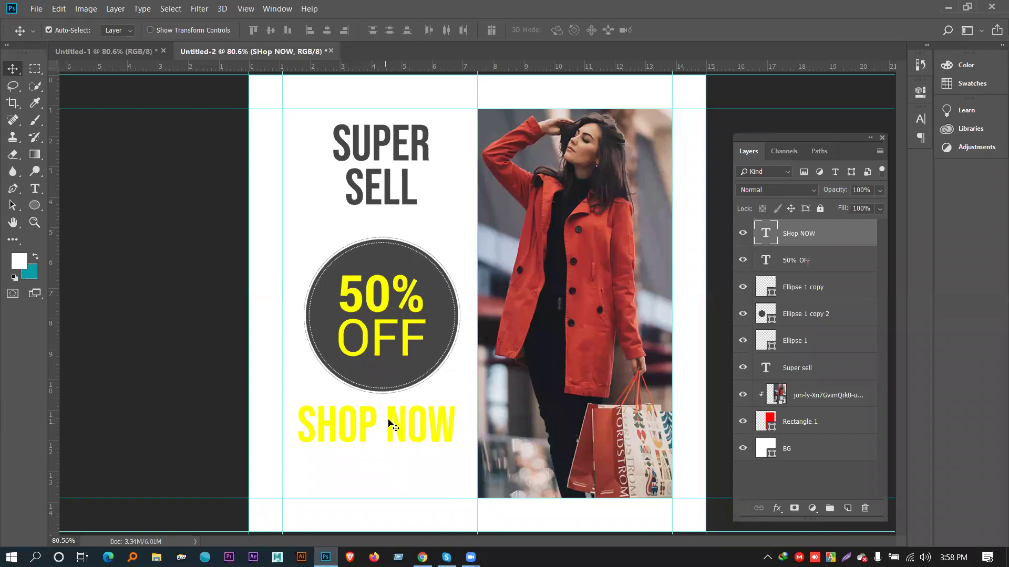
Change the SHOP NOW text colour to dark grey #444444.
double_click(766, 234)
left_click(502, 30)
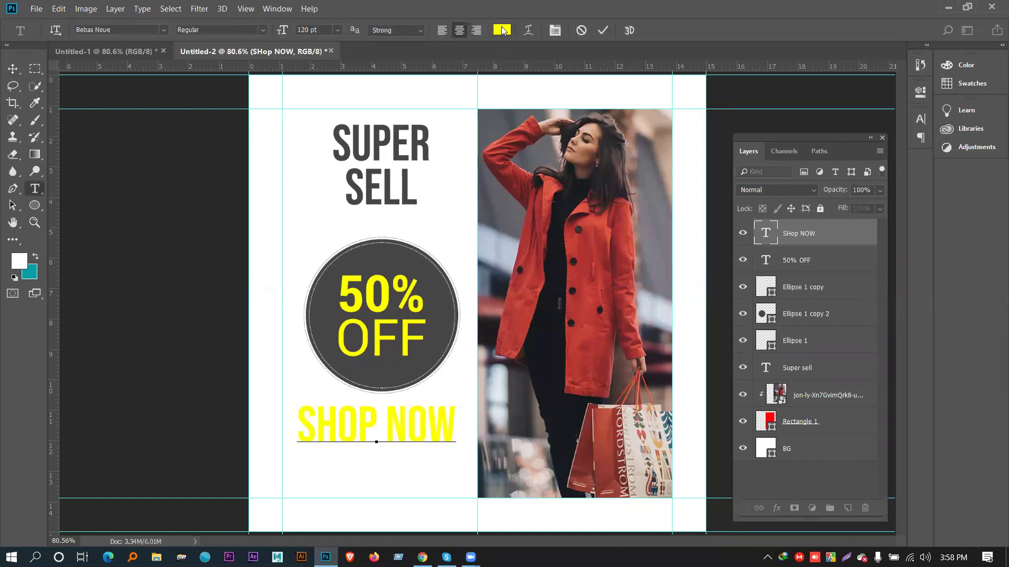
type("444444")
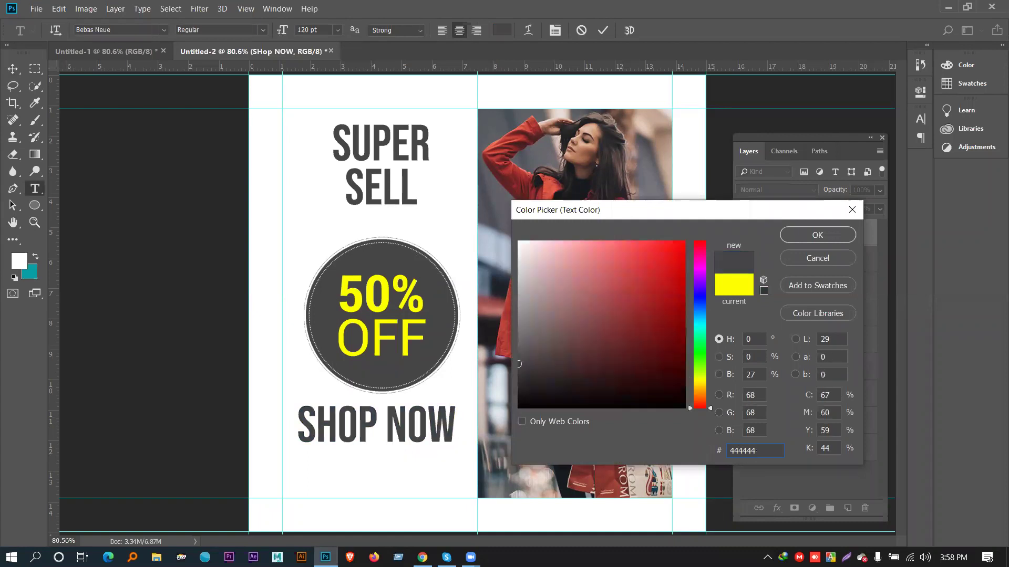
key("Return")
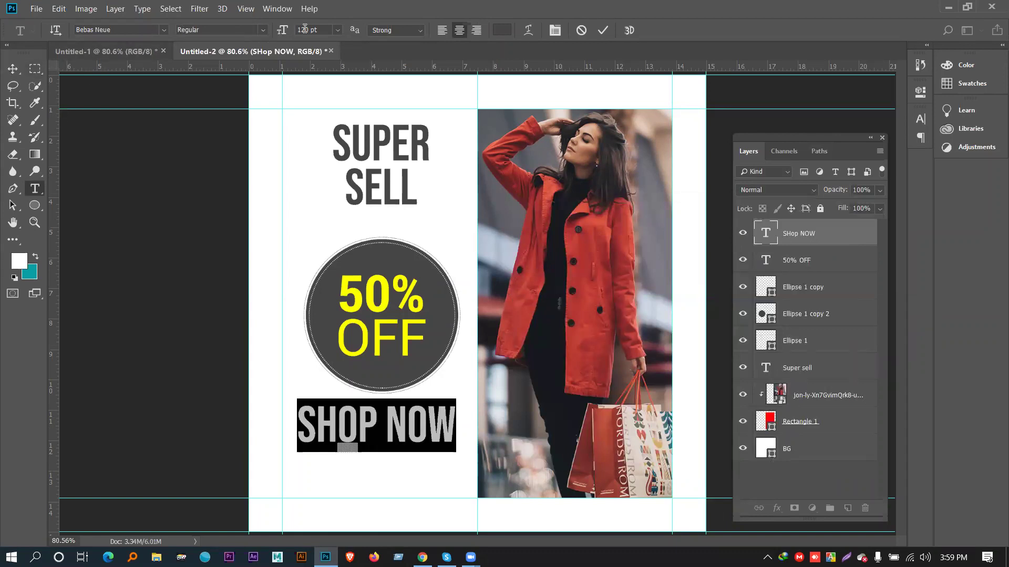
Set the SHOP NOW text to 22 pt, and scale it up to about 53 pt beneath the circle.
left_click(284, 30)
type("16")
key("Return")
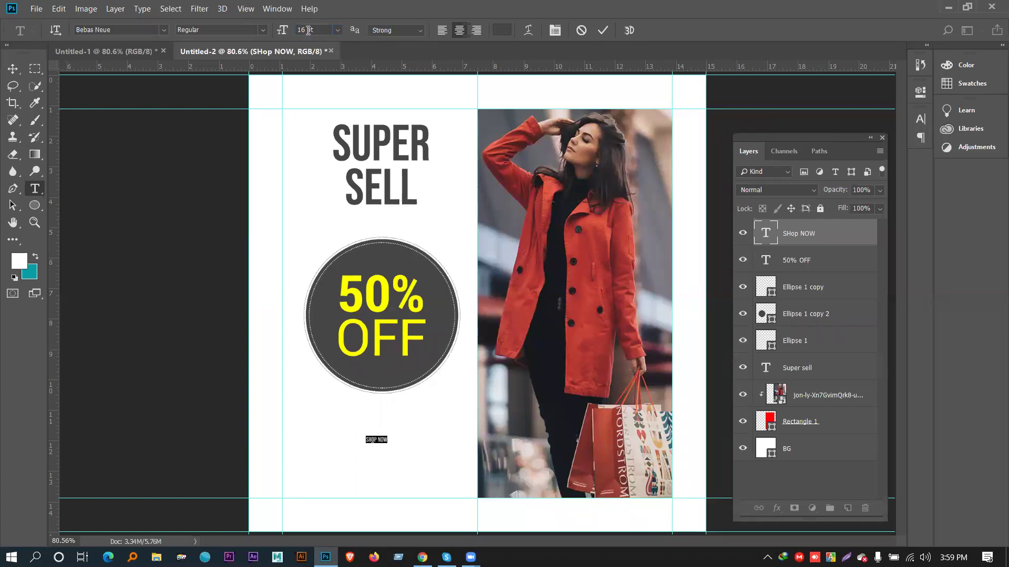
type("22")
key("Return")
left_click(11, 68)
key("ctrl+t")
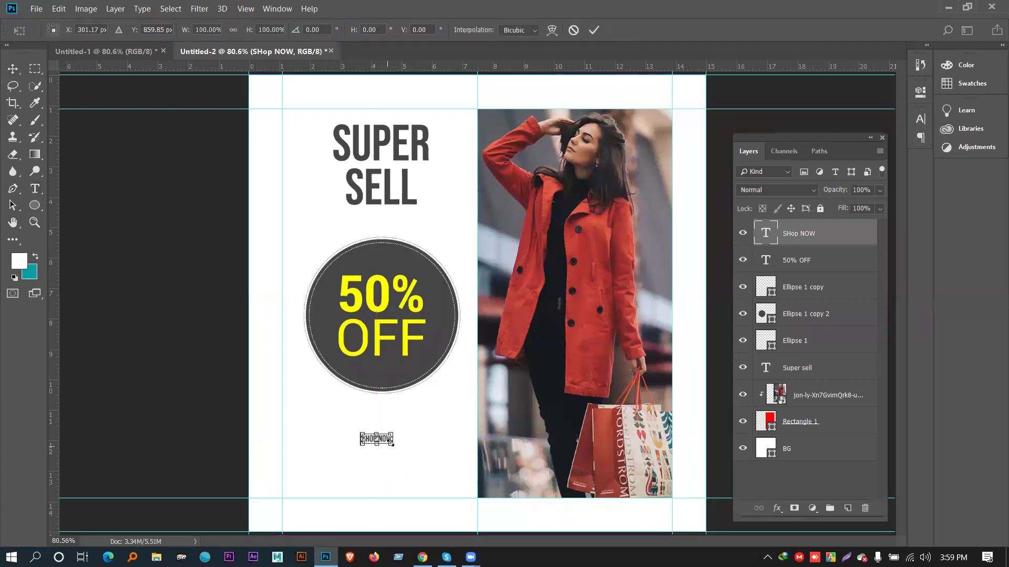
mouse_move(395, 445)
left_mouse_down()
mouse_move(414, 451)
mouse_move(392, 437)
left_mouse_up()
key("Return")
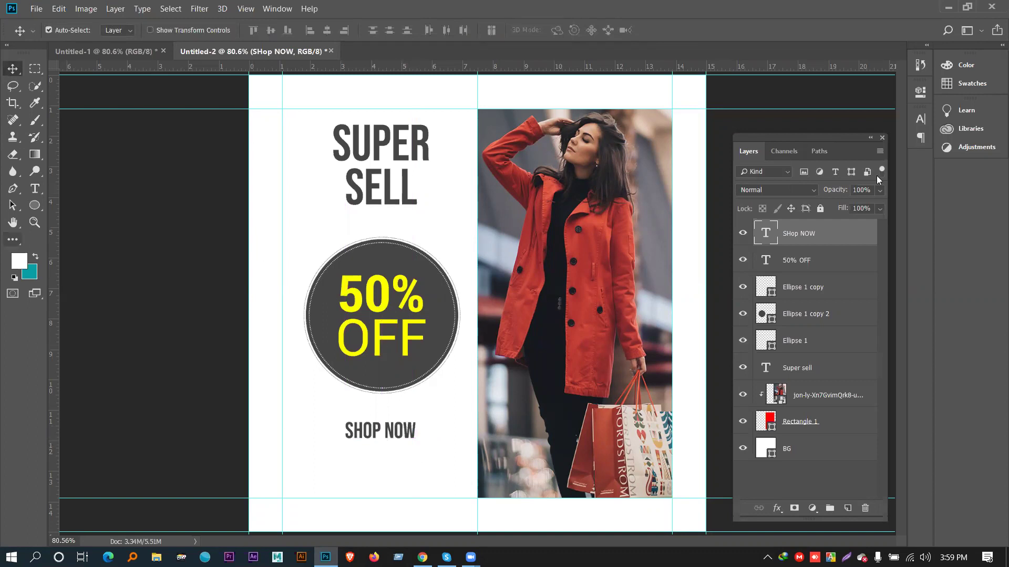
Change the SHOP NOW text's font to Roboto Black Italic.
double_click(765, 231)
left_click(148, 30)
type("robo")
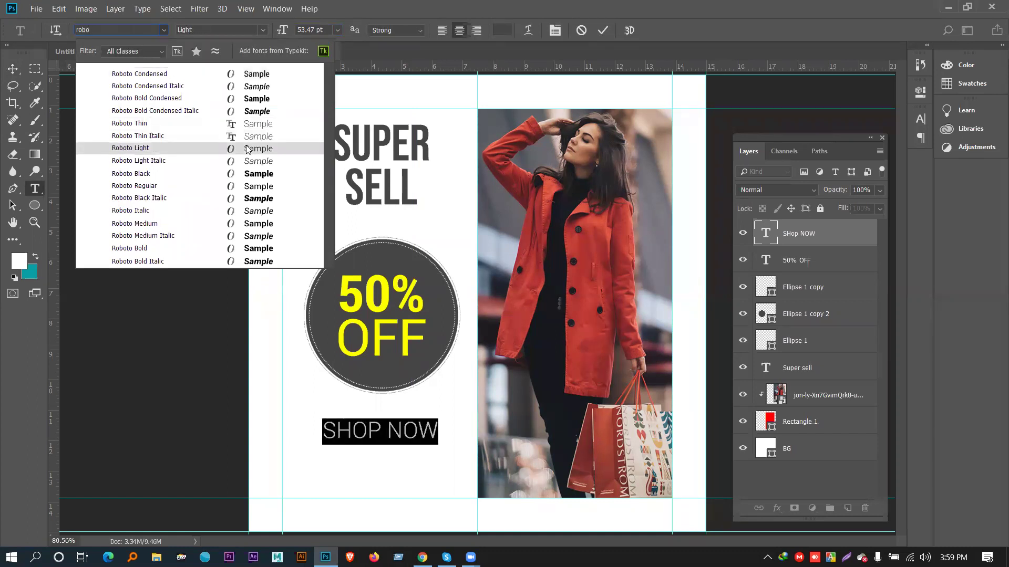
left_click(260, 198)
left_click(13, 68)
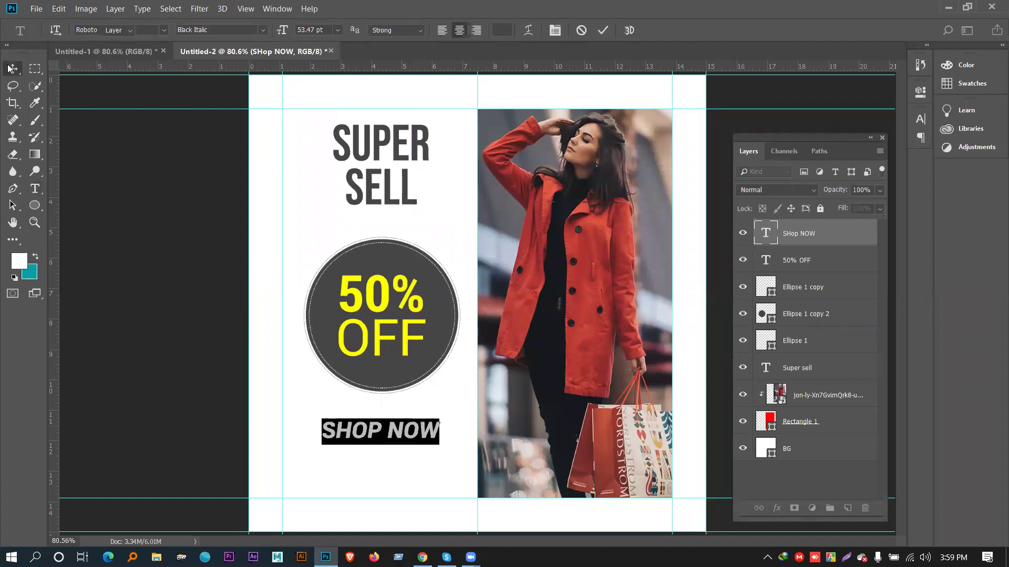
left_click(414, 431)
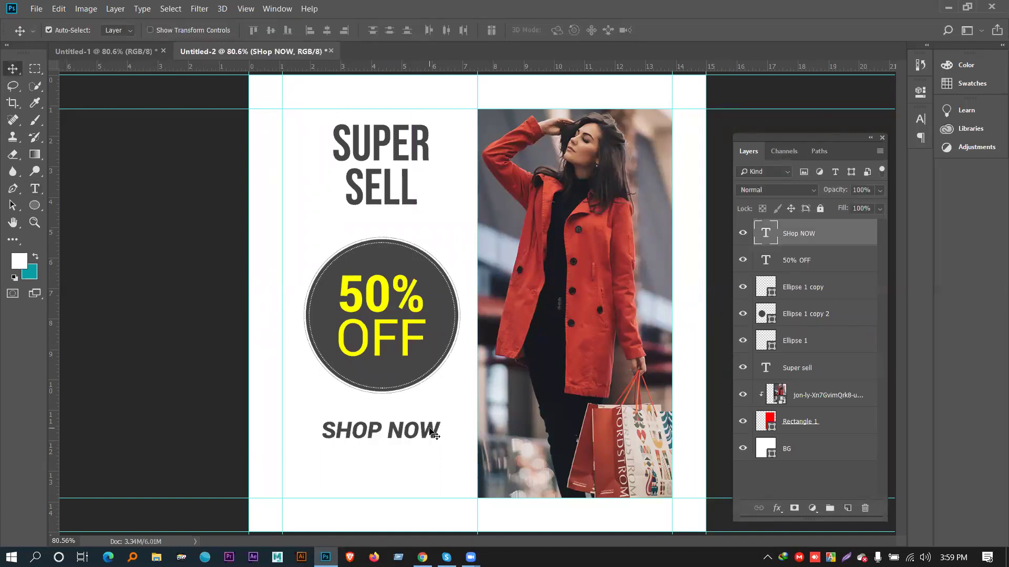
Draw a rounded rectangle about 305 × 64 px with 10 px corner radius around the SHOP NOW text.
left_click(34, 205)
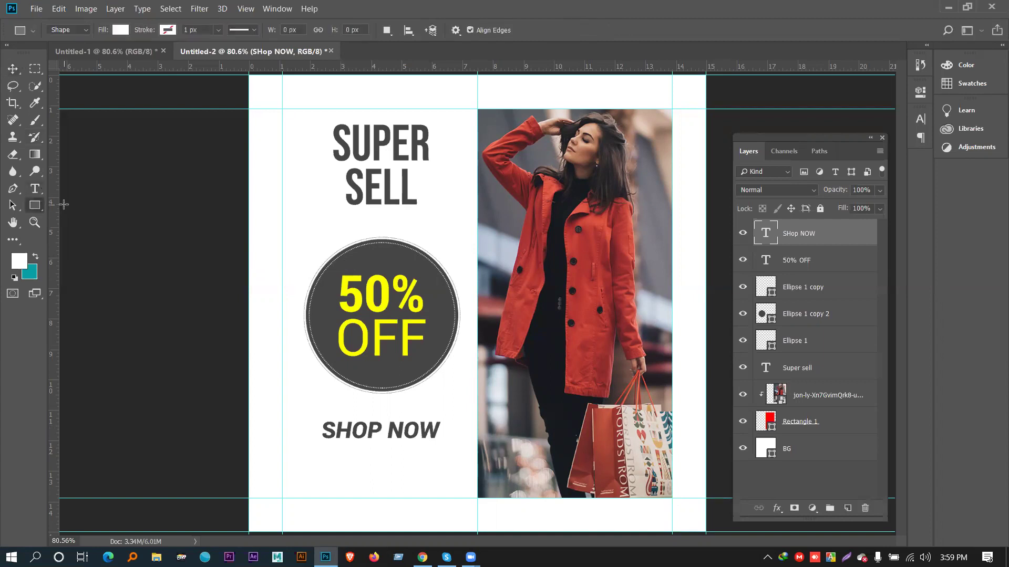
right_click(40, 208)
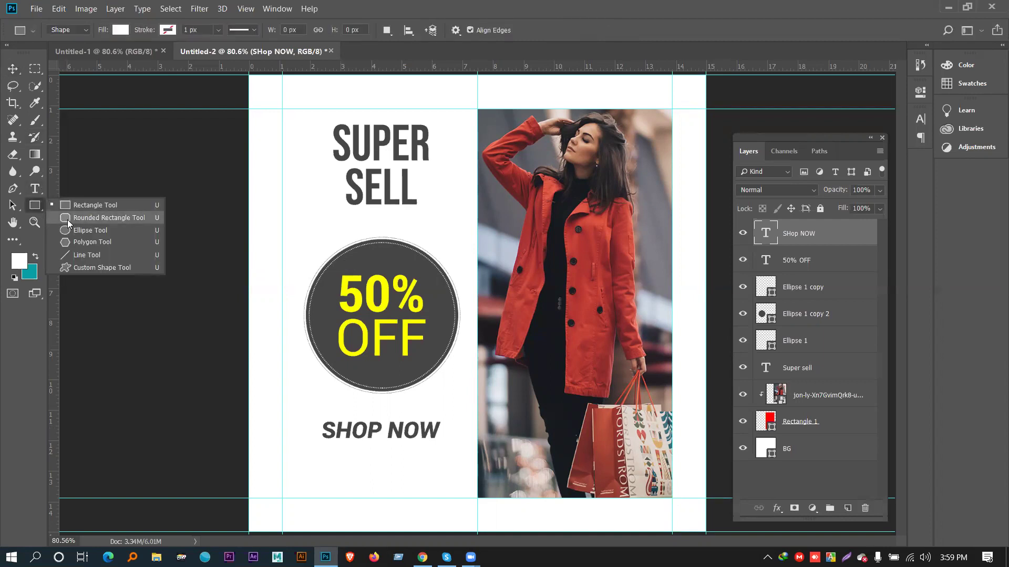
left_click(68, 217)
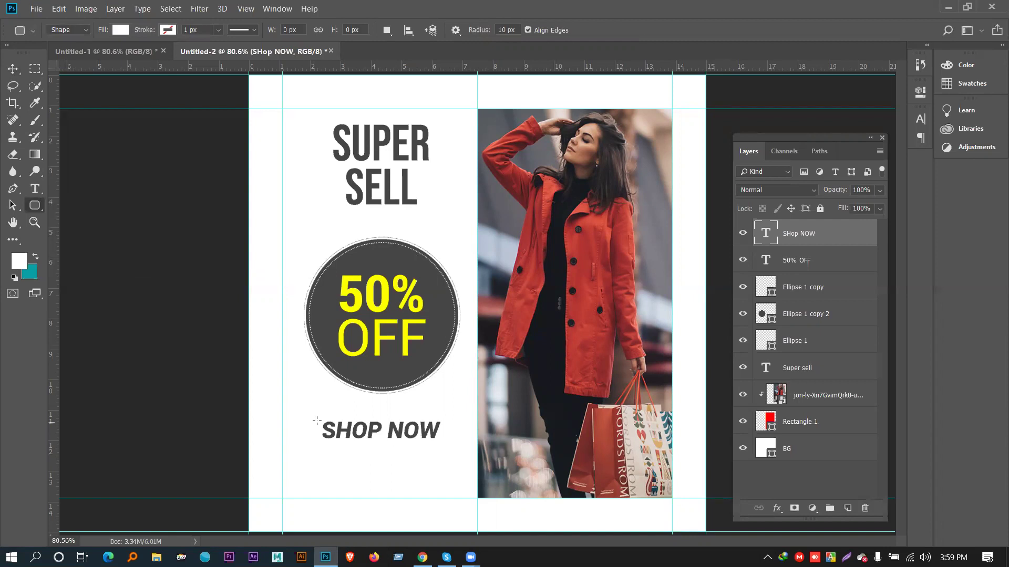
left_click_drag(317, 417, 446, 443)
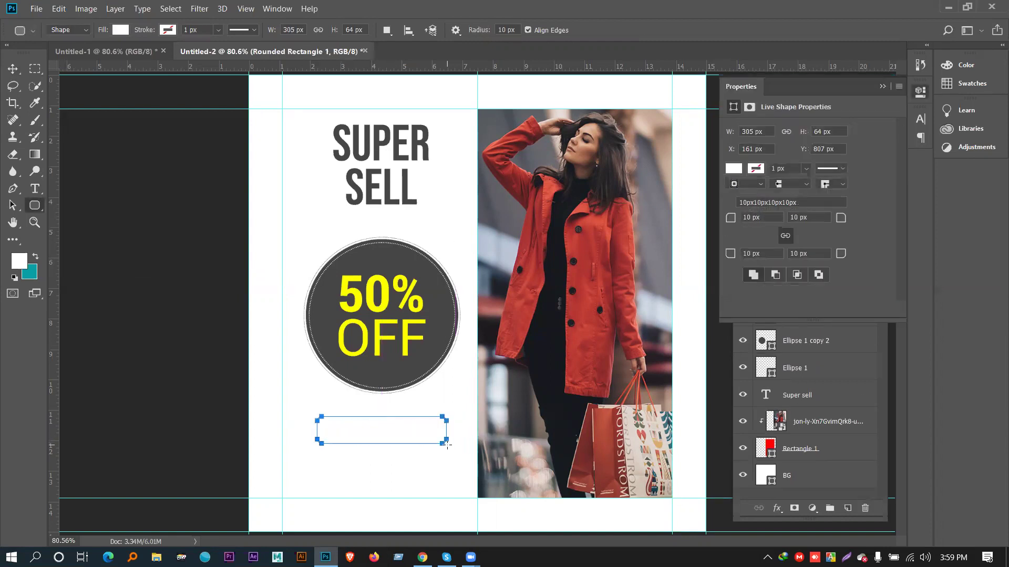
Fill the rounded rectangle with yellow and move its layer beneath the SHOP NOW text as a button background.
left_click(740, 169)
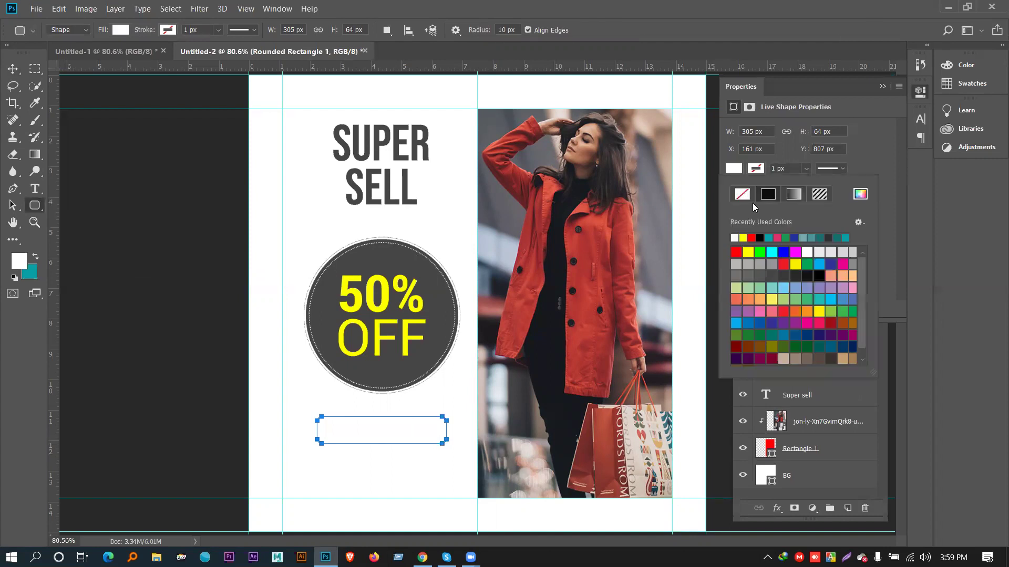
left_click(743, 237)
left_click(882, 86)
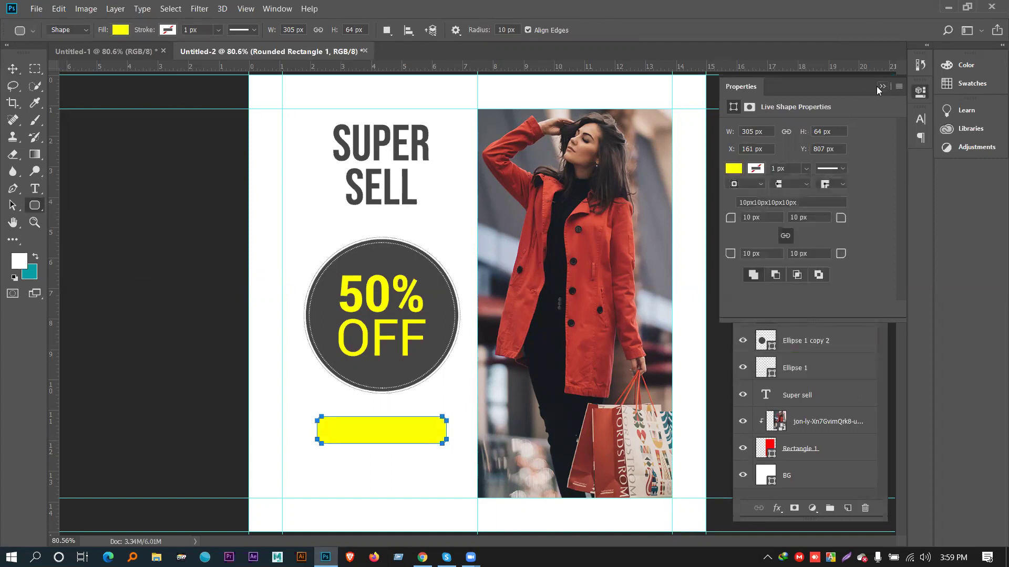
left_click(876, 86)
left_click_drag(814, 233, 814, 266)
left_click(13, 68)
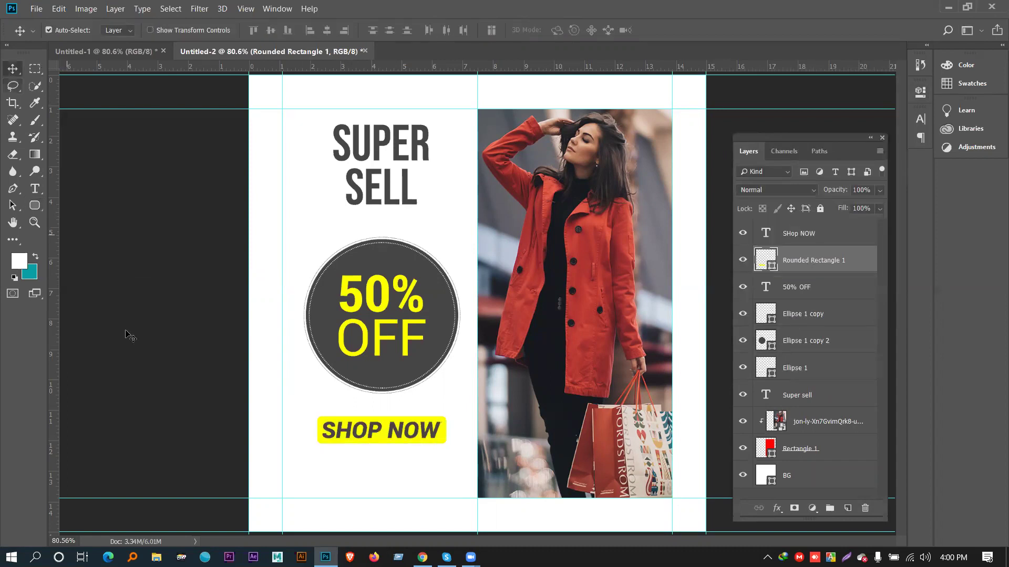
left_click(129, 335)
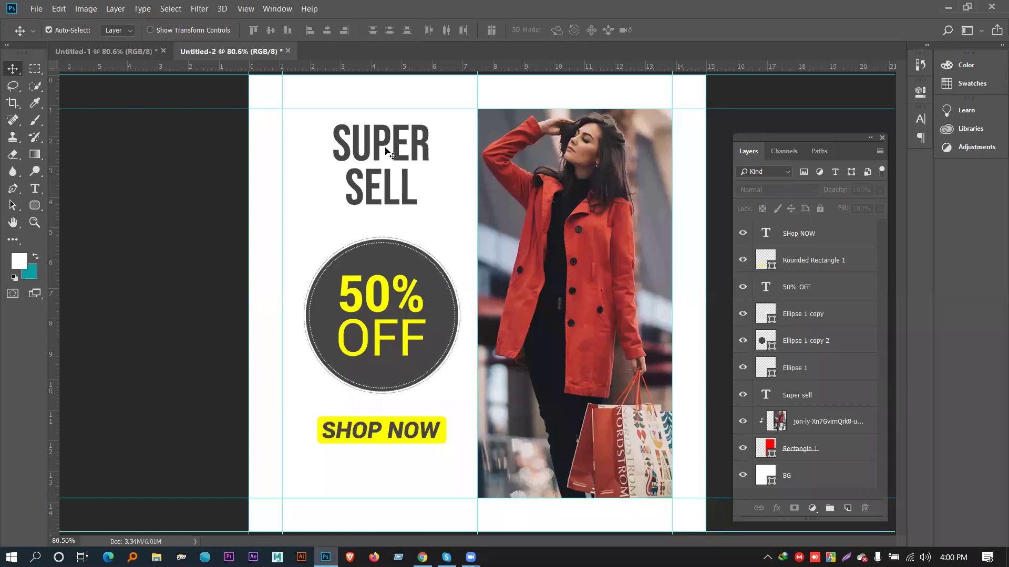
key("x")
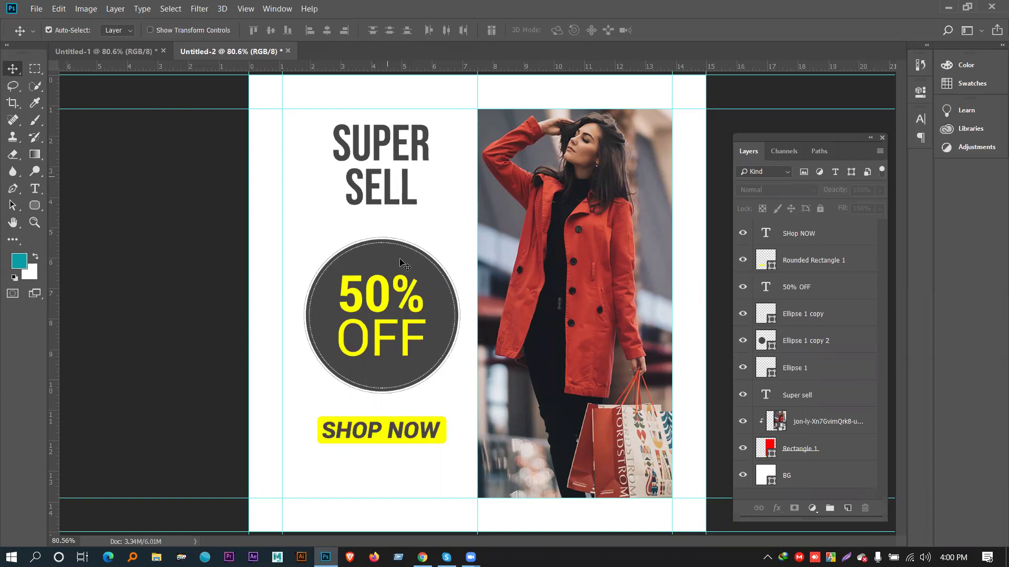
Group the headline text layer as "Super Sell", collapse the group and move it to the top of the layer order.
left_click(793, 395)
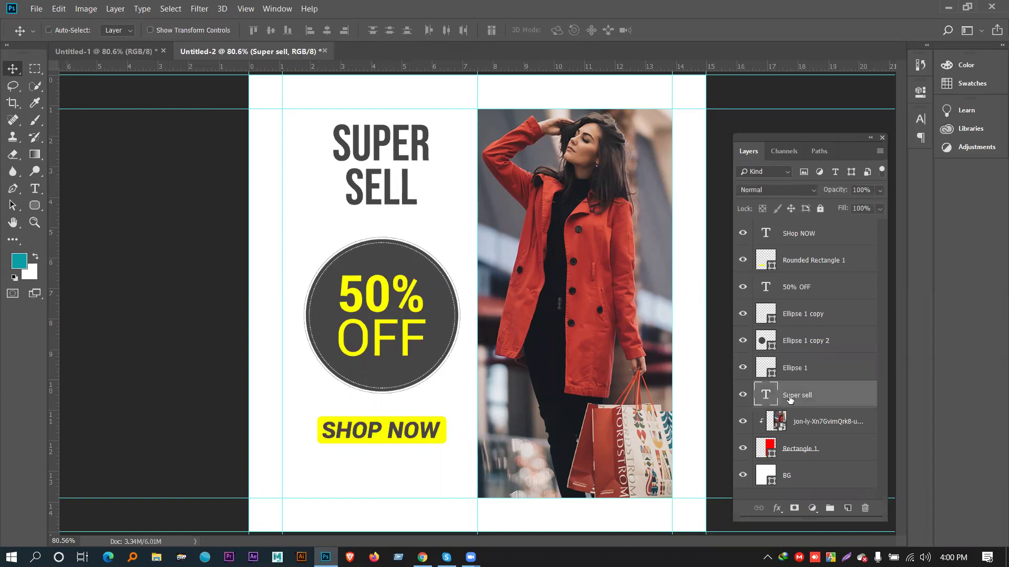
key("ctrl+g")
double_click(787, 390)
type("Super")
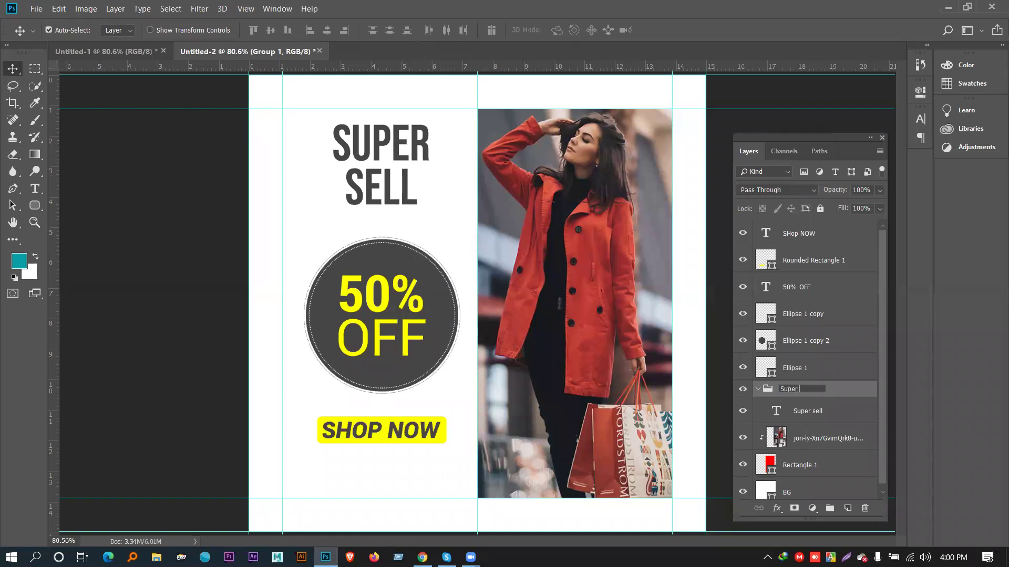
type(" Sell")
key("Return")
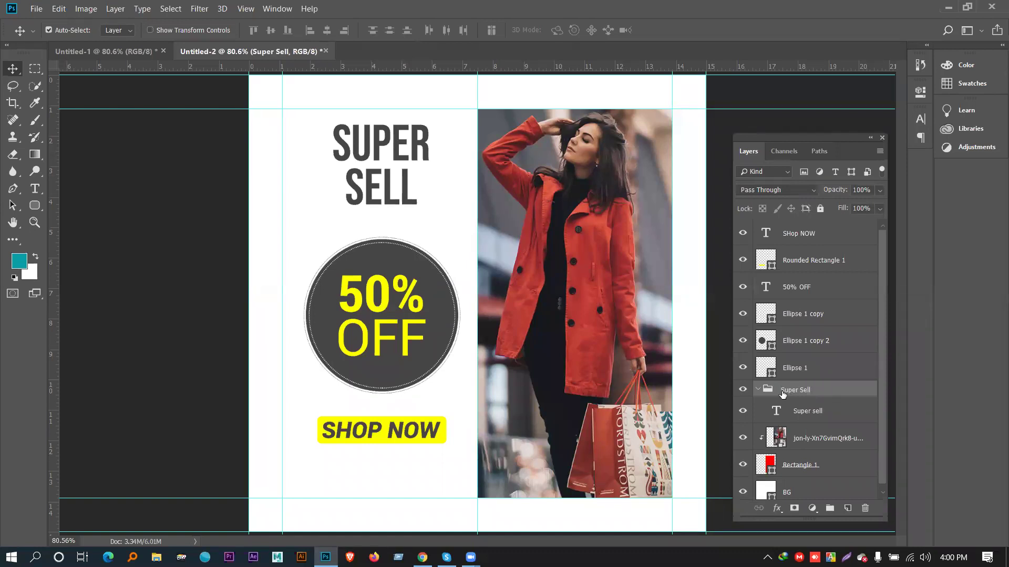
left_click(763, 390)
left_click_drag(803, 394, 791, 230)
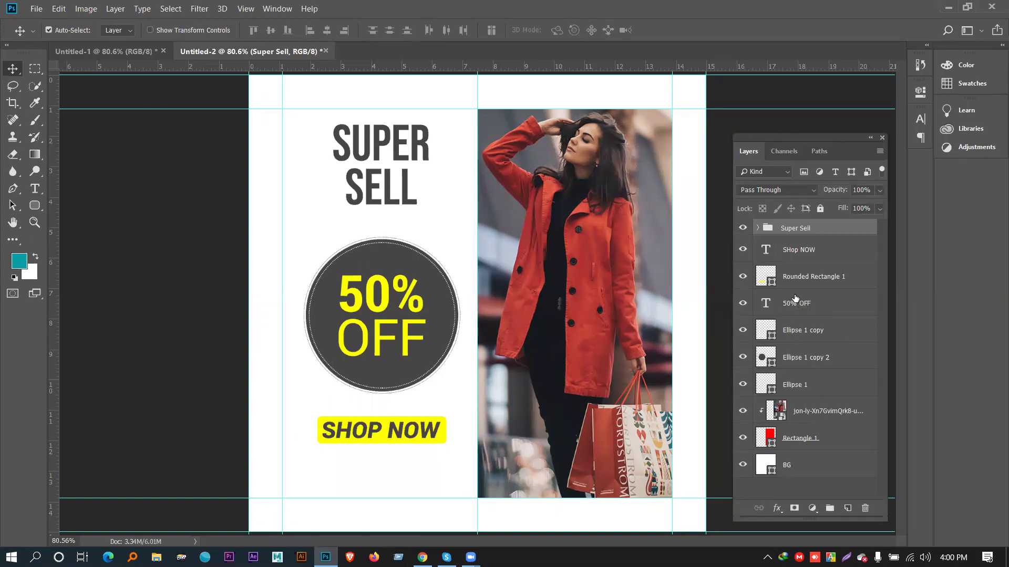
Group the Ellipse 1 copy, Ellipse 1 copy 2 and Ellipse 1 layers together.
left_click(795, 336)
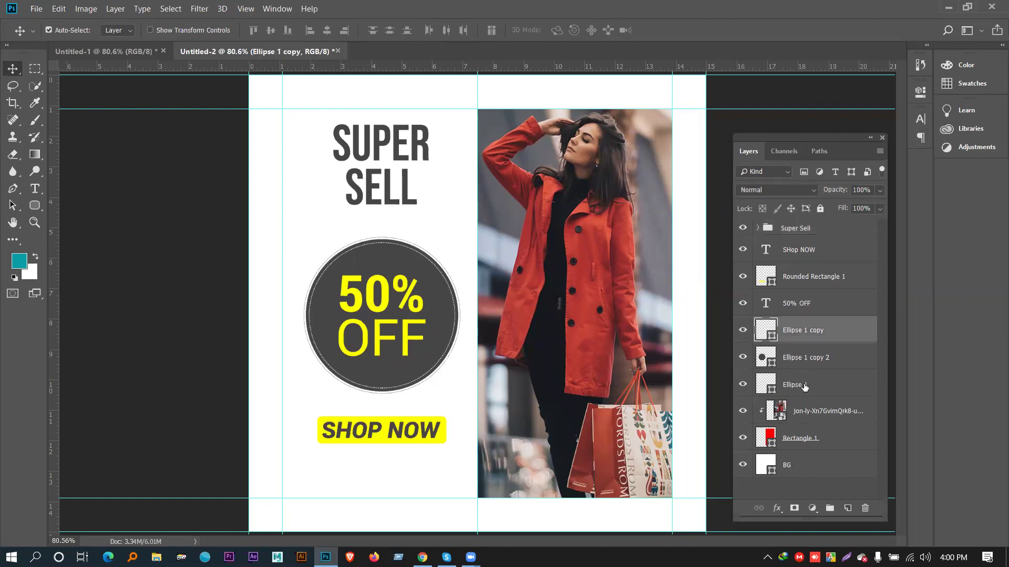
left_click(804, 387, "shift")
key("ctrl+g")
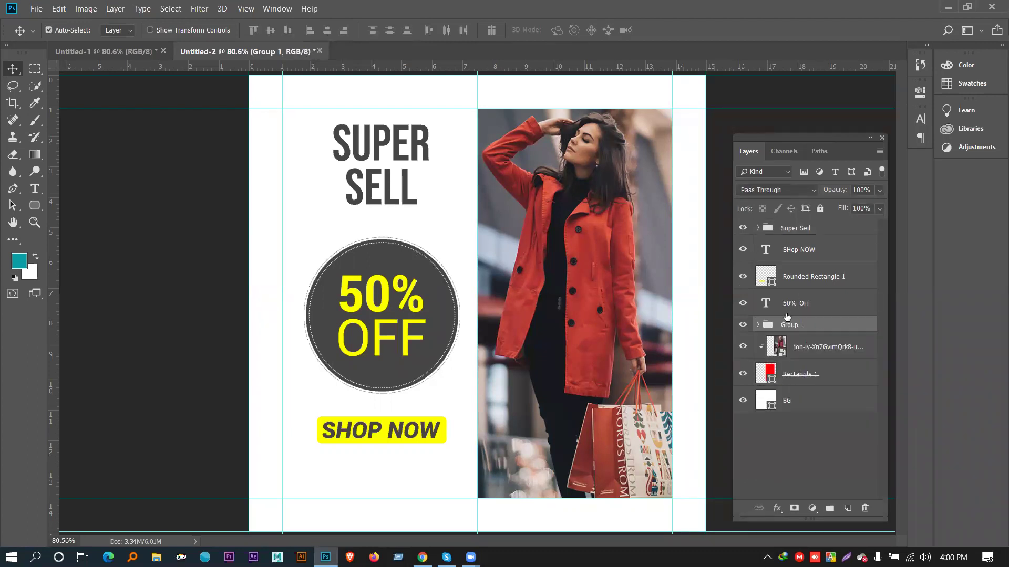
Rename the group holding the badge's ellipse layers as "Offer Shape".
double_click(792, 325)
type("Offer Shape")
key("Return")
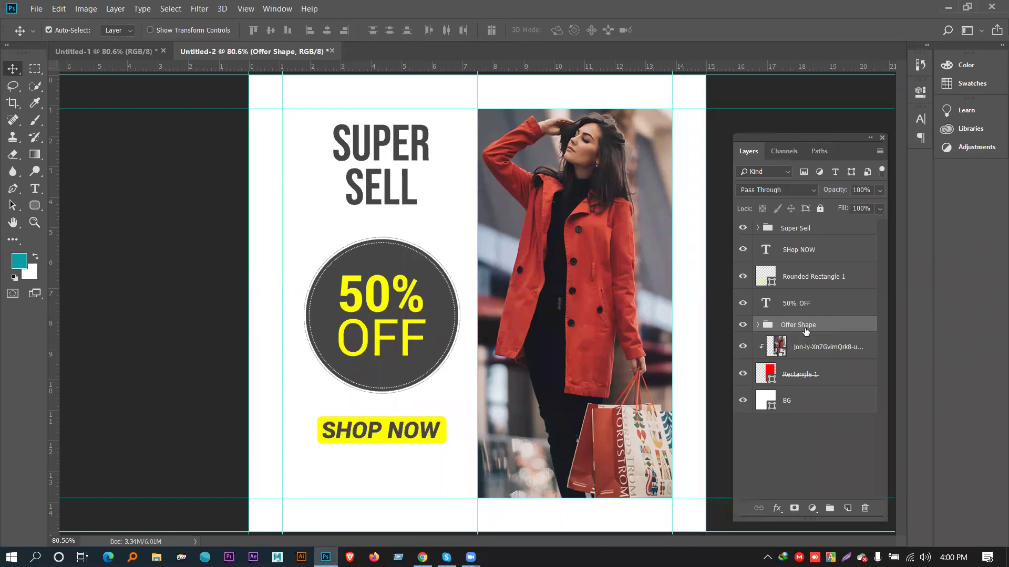
Group the 50% OFF text with the Offer Shape group as "Offer" and move it directly beneath the Super Sell group.
left_click(783, 308)
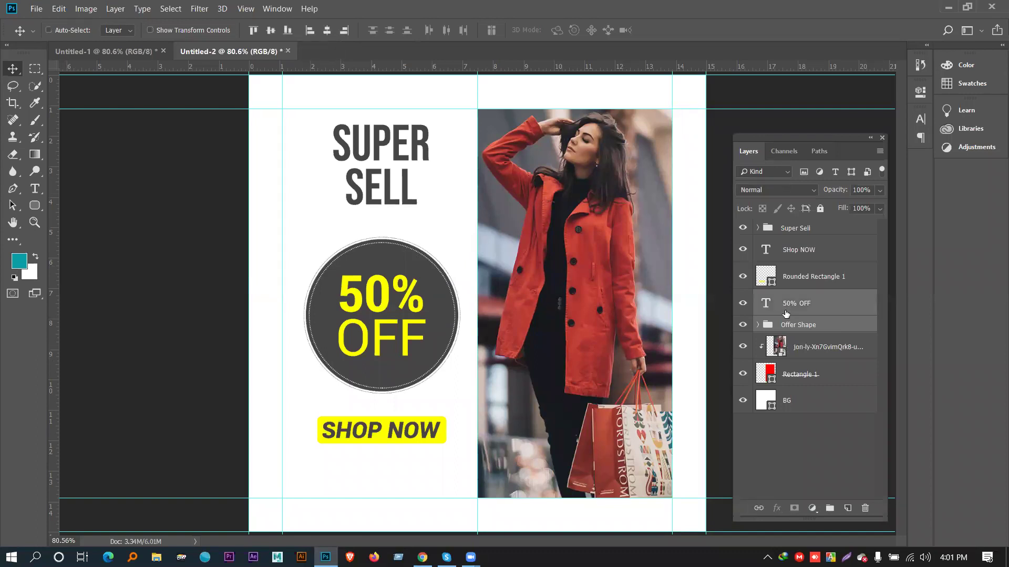
key("ctrl+g")
double_click(789, 297)
type("Offer")
key("Return")
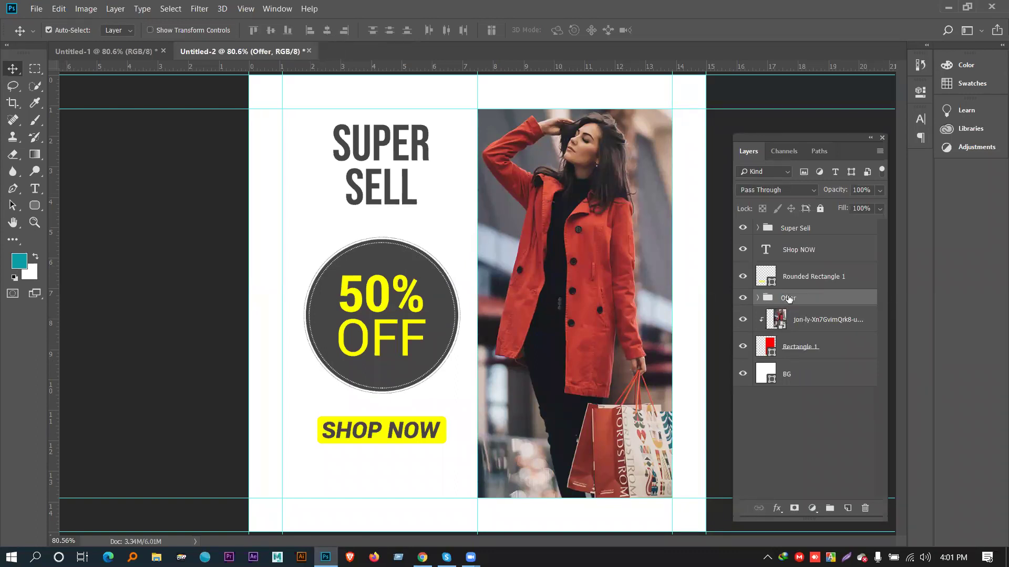
left_click_drag(795, 301, 797, 246)
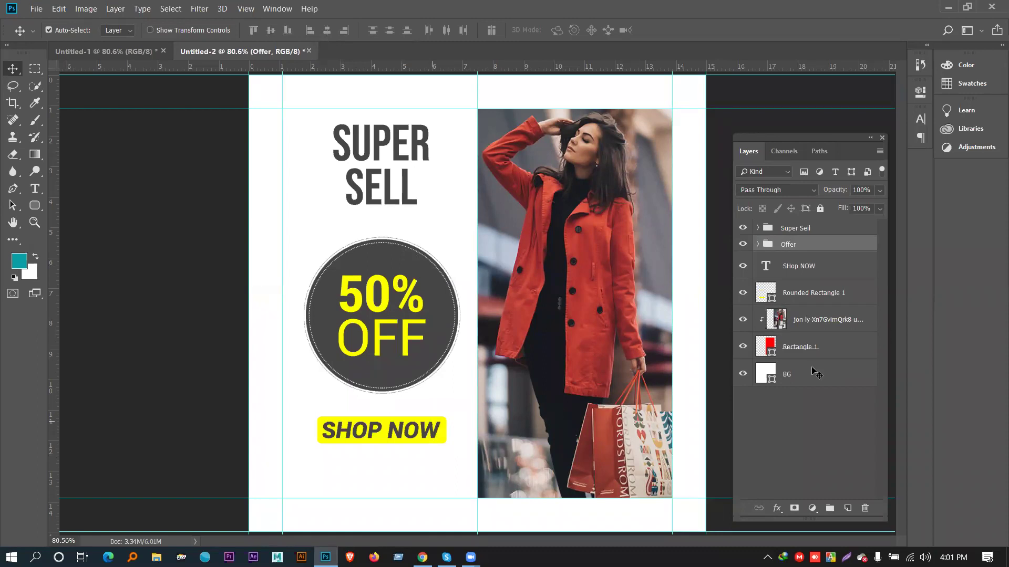
Group the SHOP NOW text and Rounded Rectangle 1 layers together as "Shope Now".
left_click(810, 294)
left_click(810, 269, "shift")
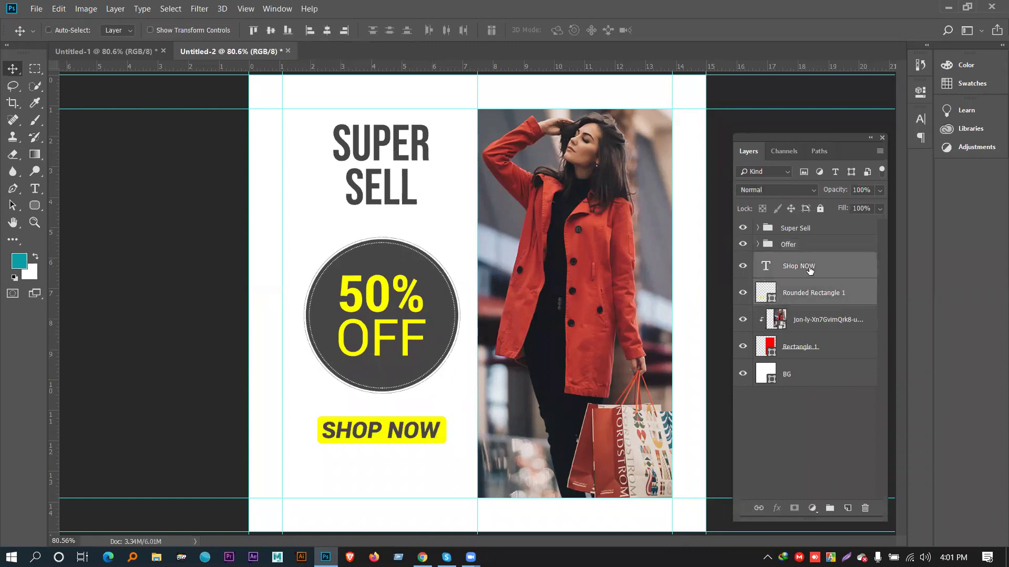
key("ctrl+g")
double_click(791, 260)
type("Shope Now")
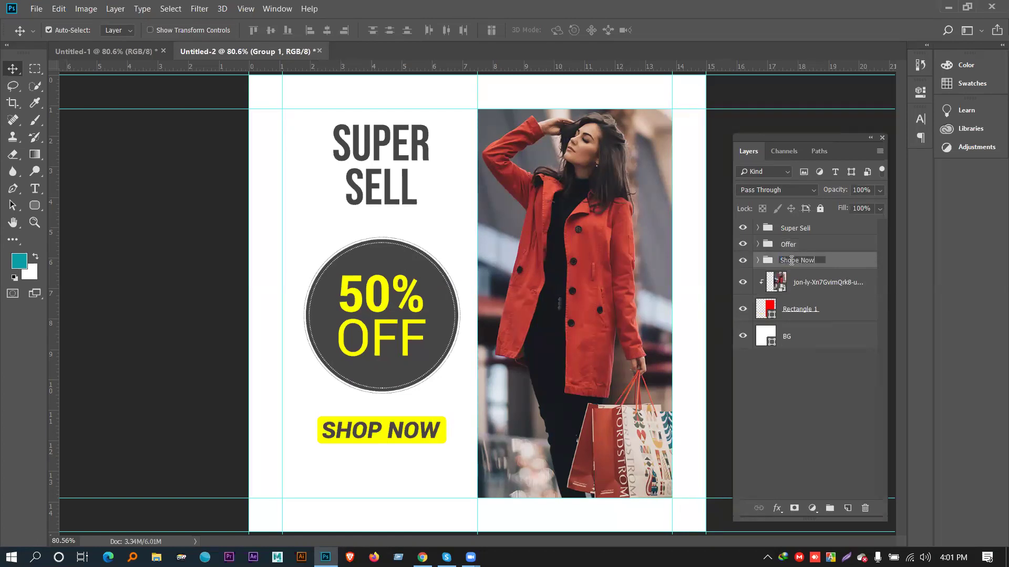
key("Return")
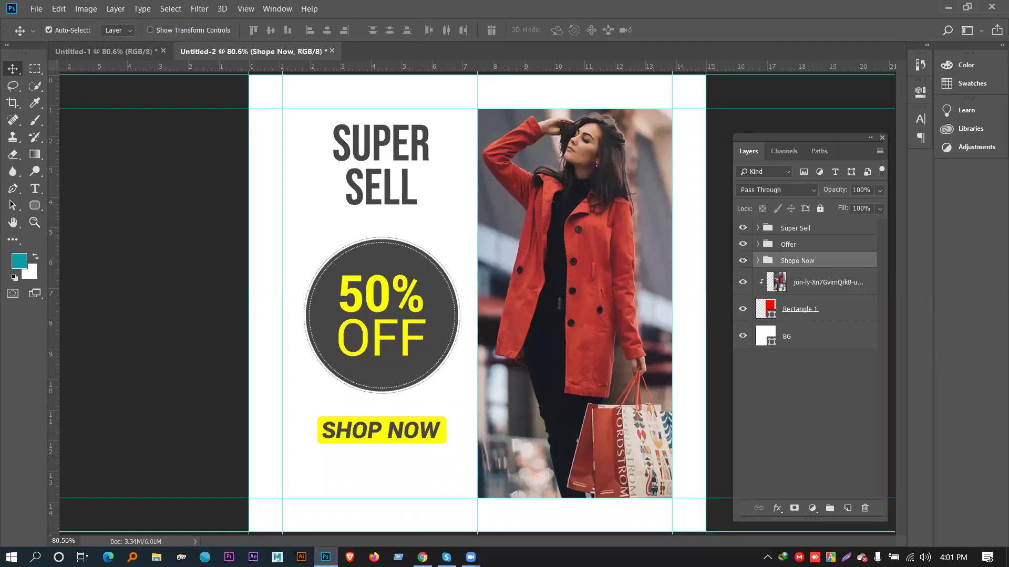
Select the collapsed Shope Now group and marquee the text column between the guides as the alignment area for the Move tool.
left_click(424, 447)
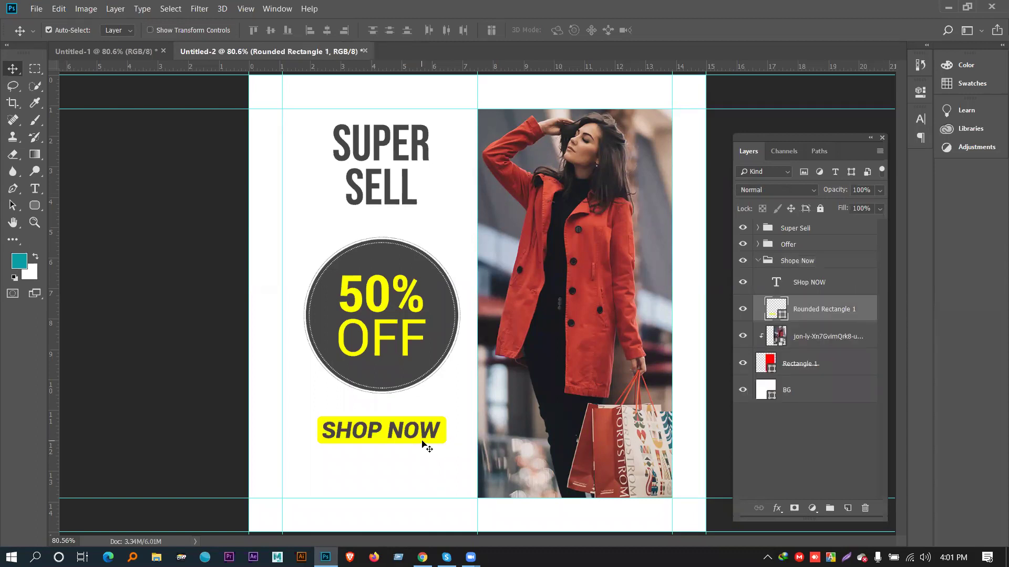
left_click(758, 261)
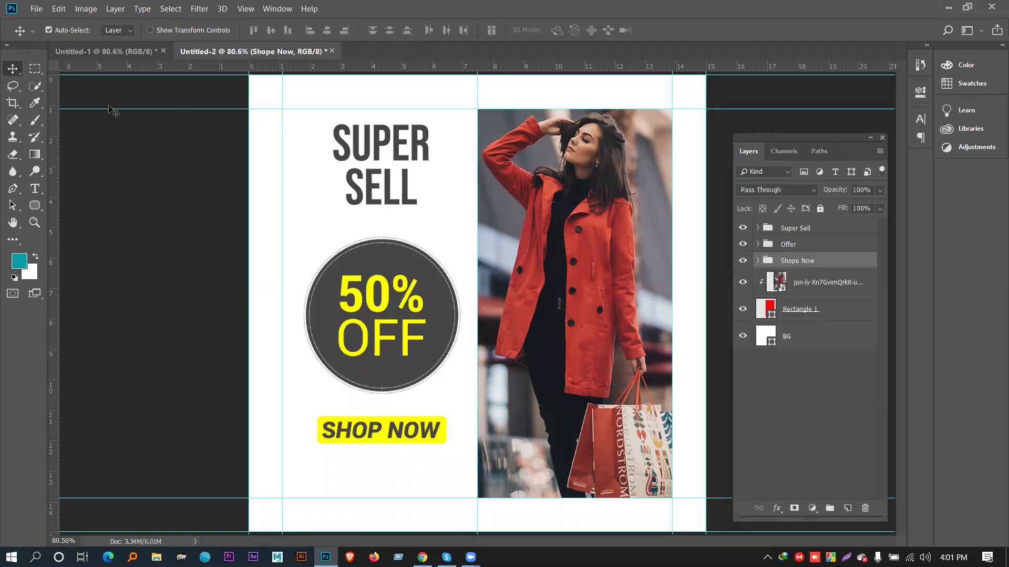
left_click(36, 69)
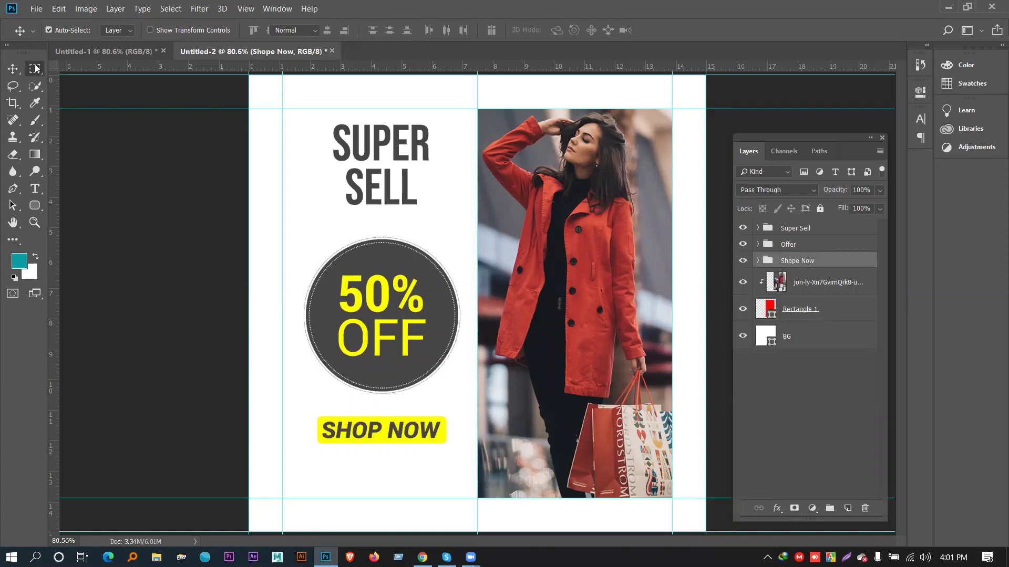
left_click_drag(283, 108, 477, 499)
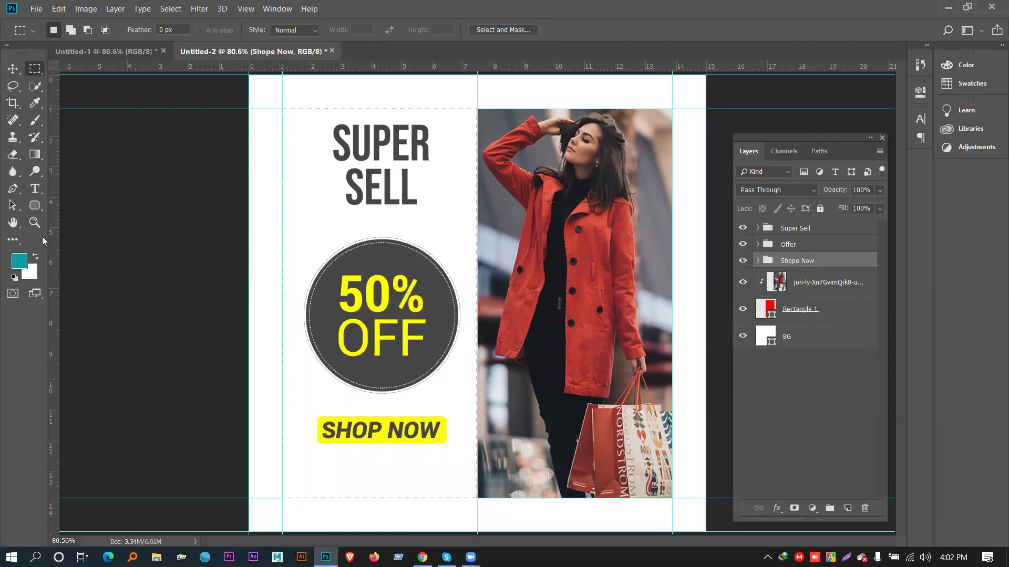
left_click(13, 68)
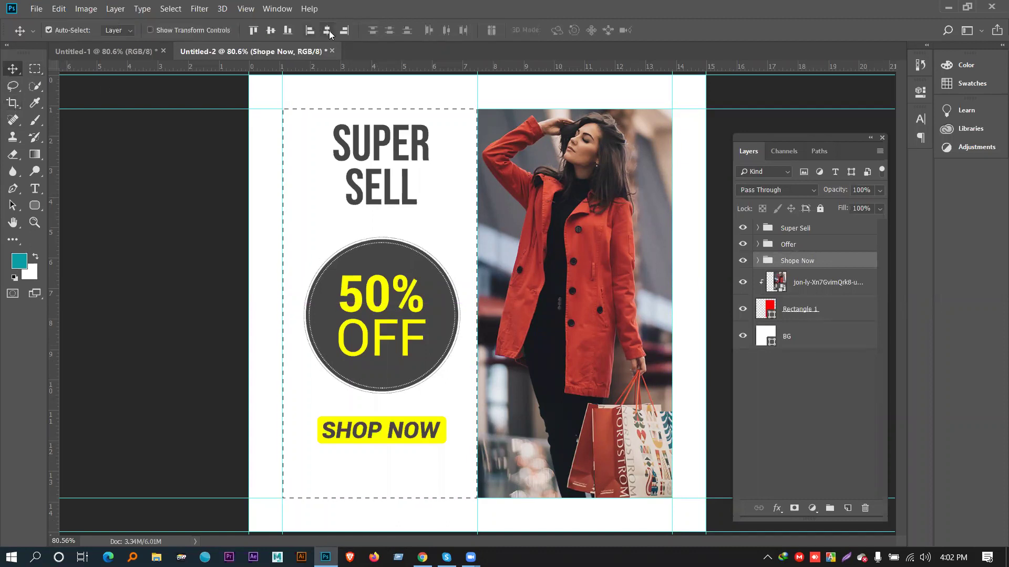
Centre the Shope Now, Offer and Super Sell groups horizontally within the selected left column and clear the selection.
left_click(328, 31)
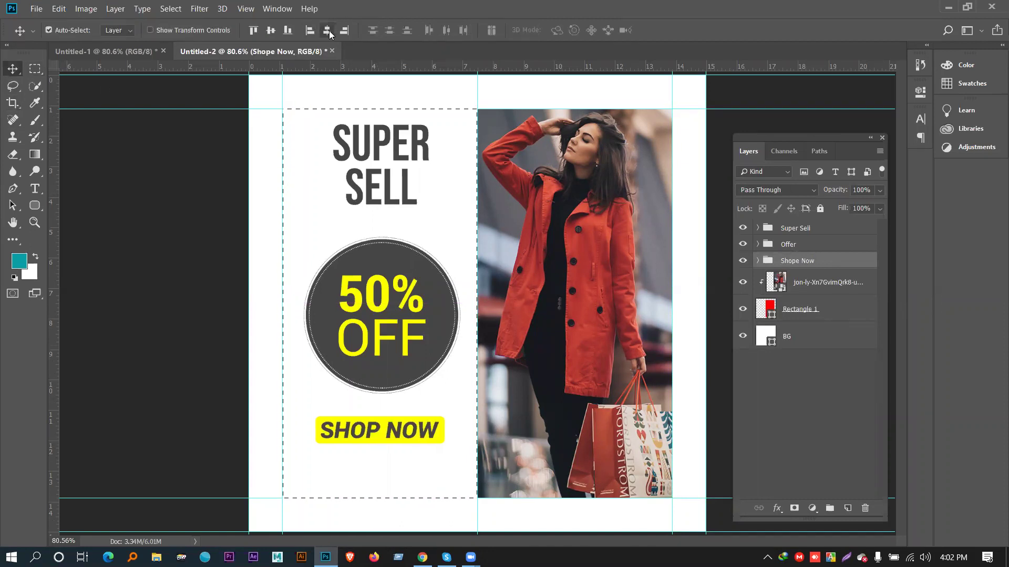
left_click(790, 244)
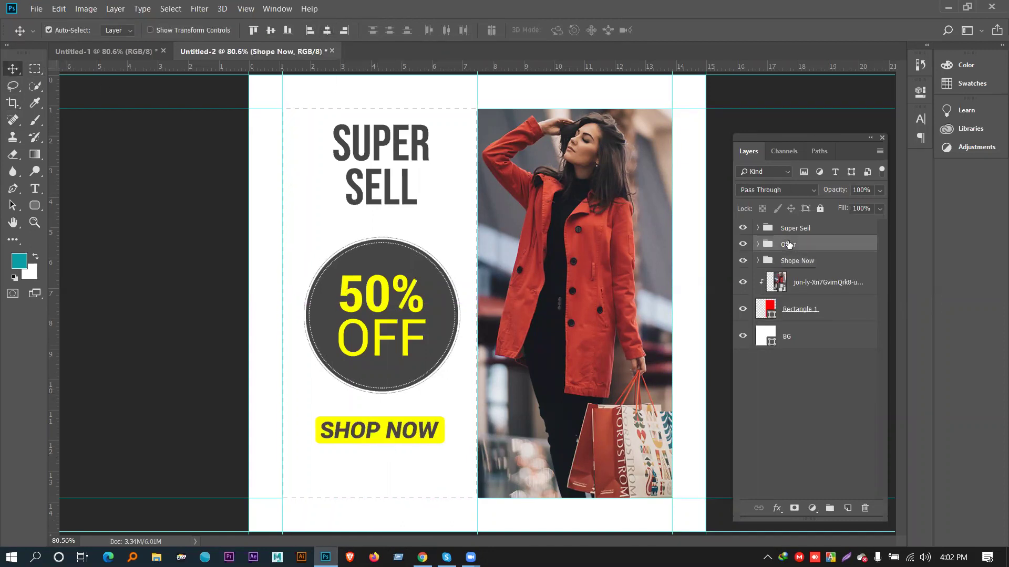
left_click(327, 30)
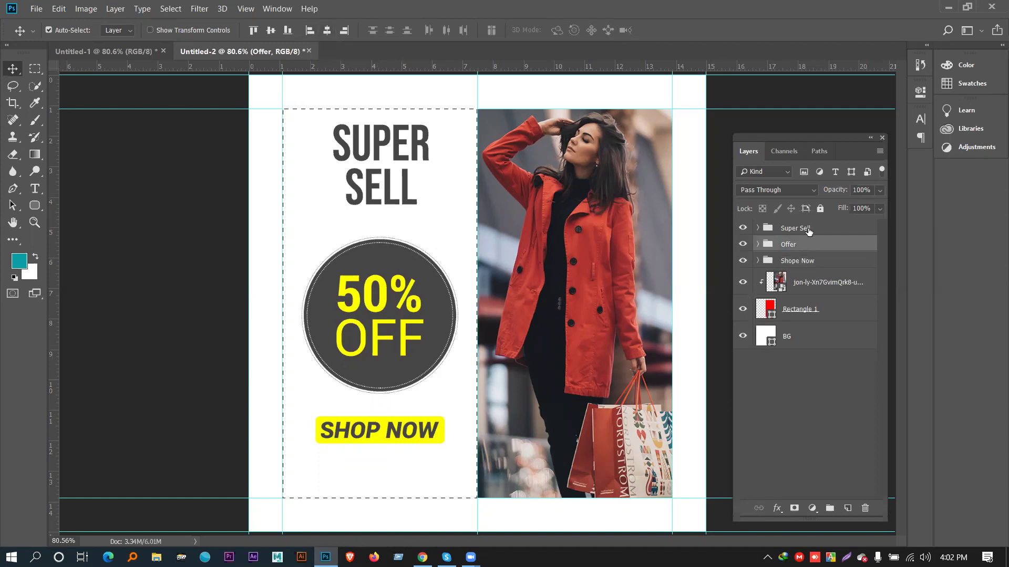
left_click(806, 231)
left_click(328, 30)
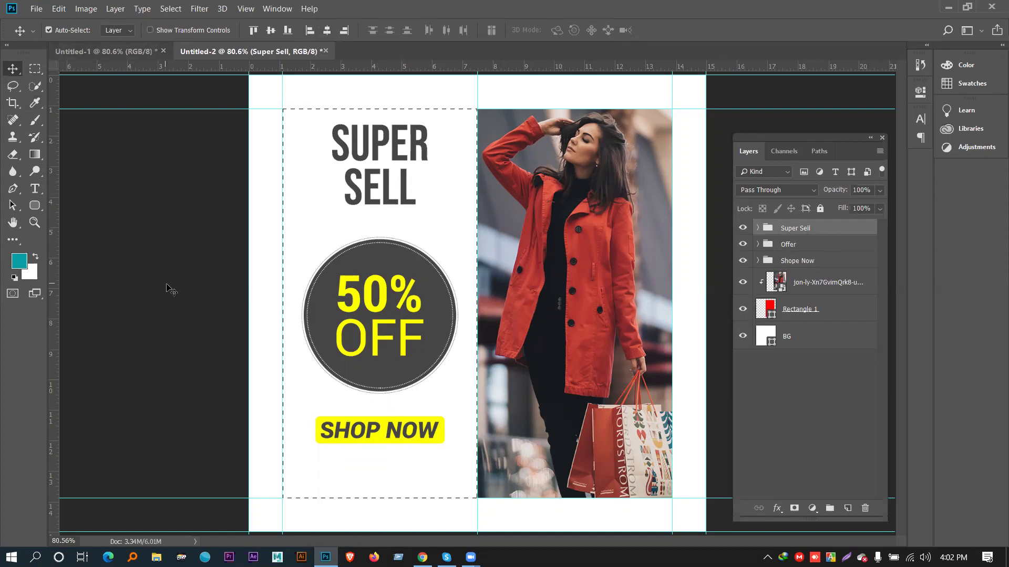
key("ctrl+d")
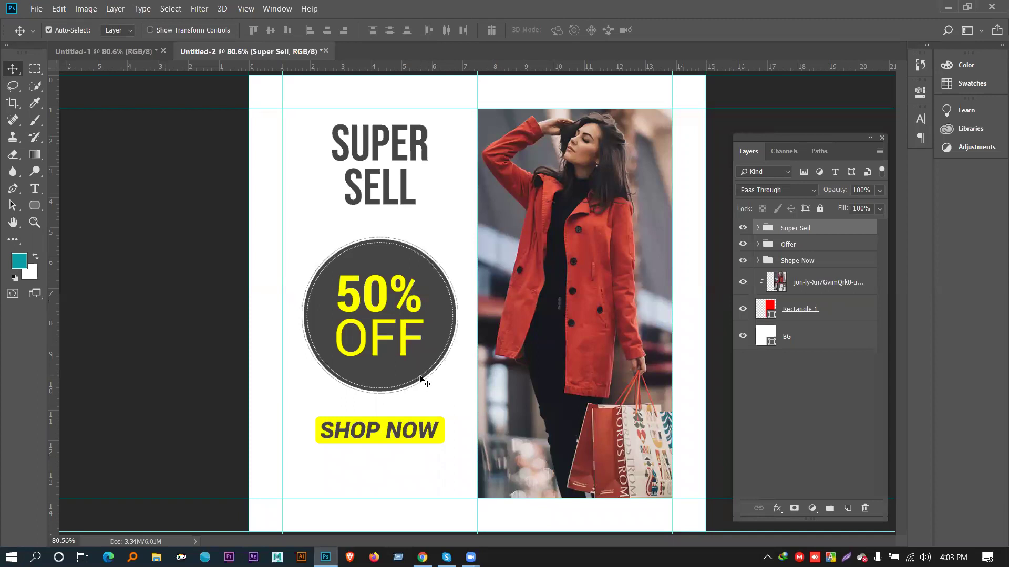
Try the Offer group scaled down to 83.78% and centred on the photo's left edge.
left_click(791, 248)
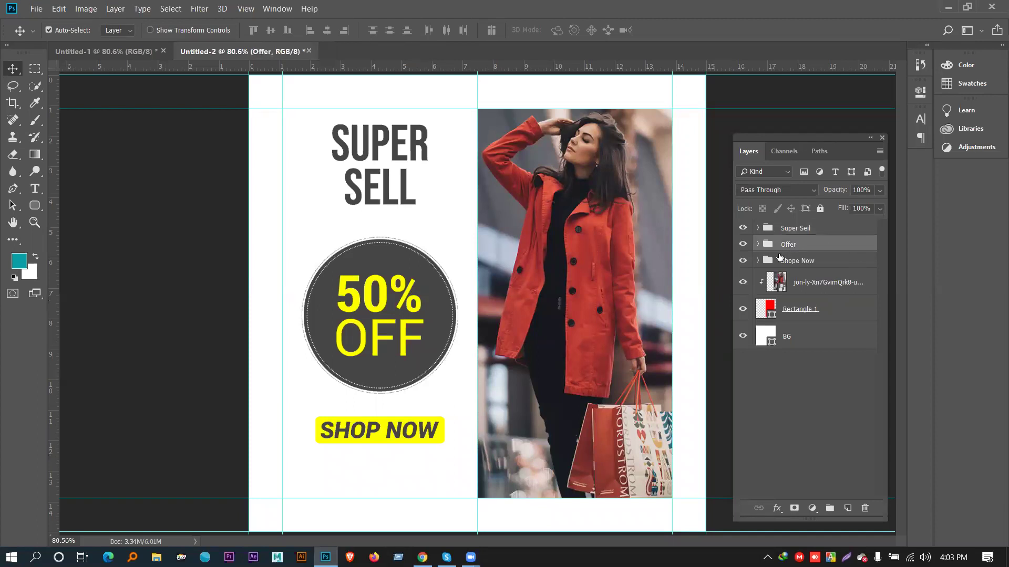
key("ctrl+t")
left_click_drag(453, 391, 443, 379)
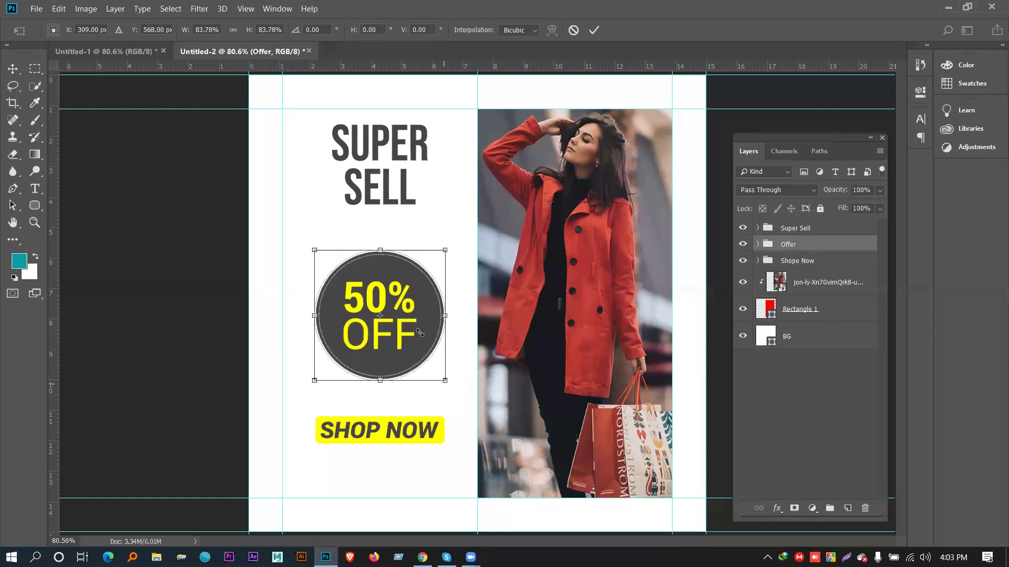
left_click_drag(391, 317, 489, 314)
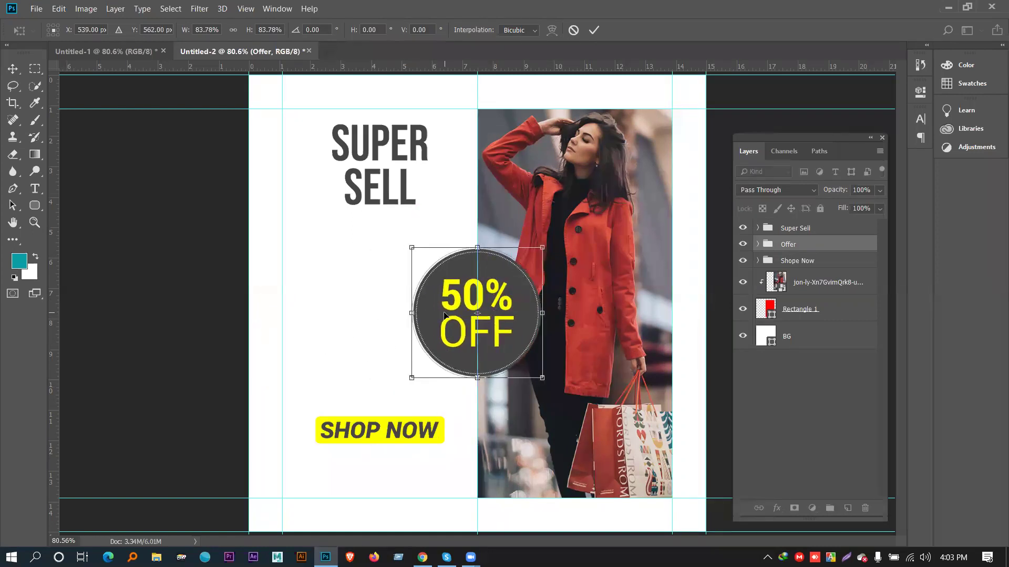
key("Return")
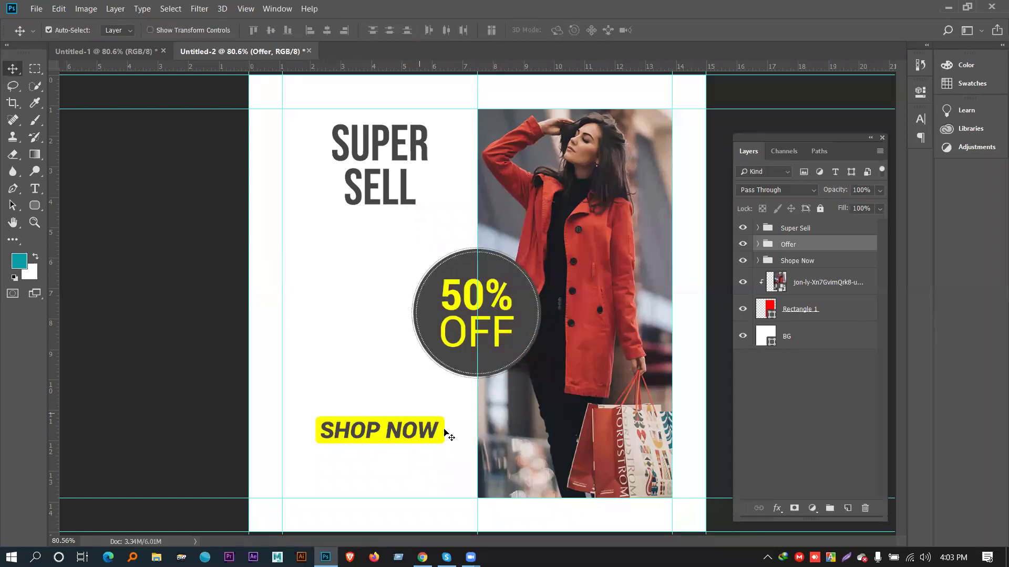
Try moving the Shope Now group higher, and undo the trial changes to the Shope Now and Offer groups.
left_click(809, 261)
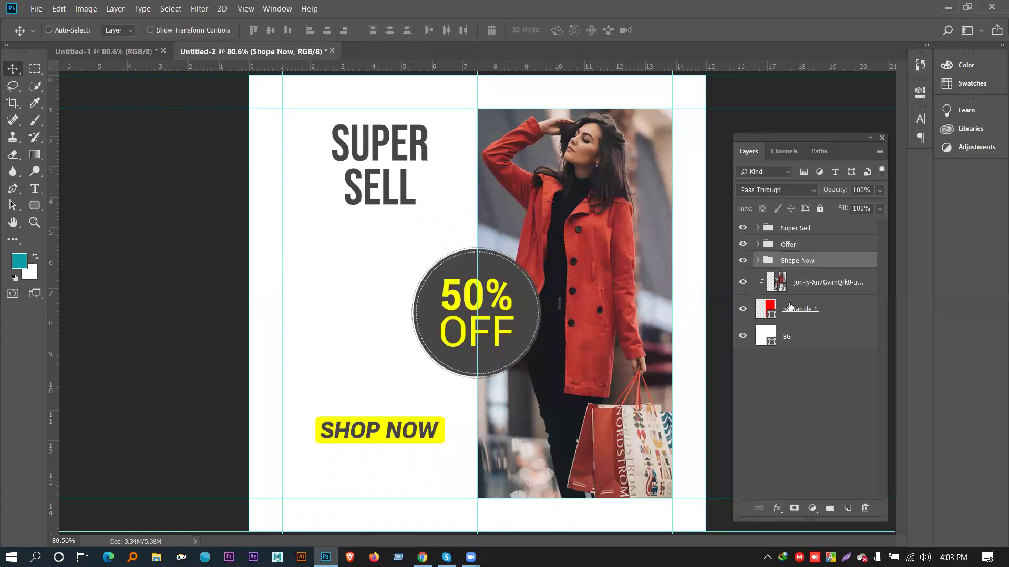
key("ctrl+t")
left_click_drag(401, 430, 389, 386)
key("Return")
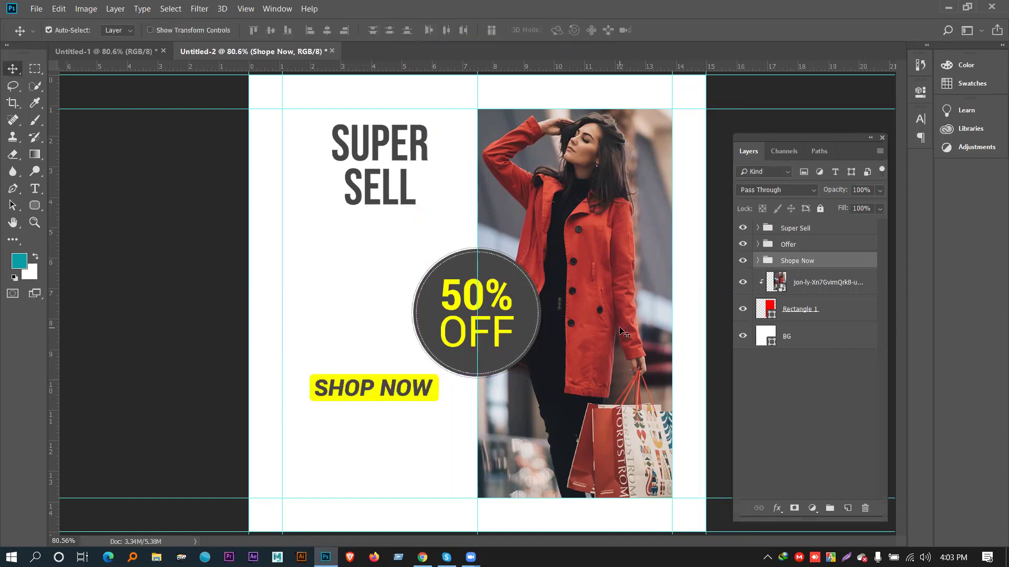
key("ctrl")
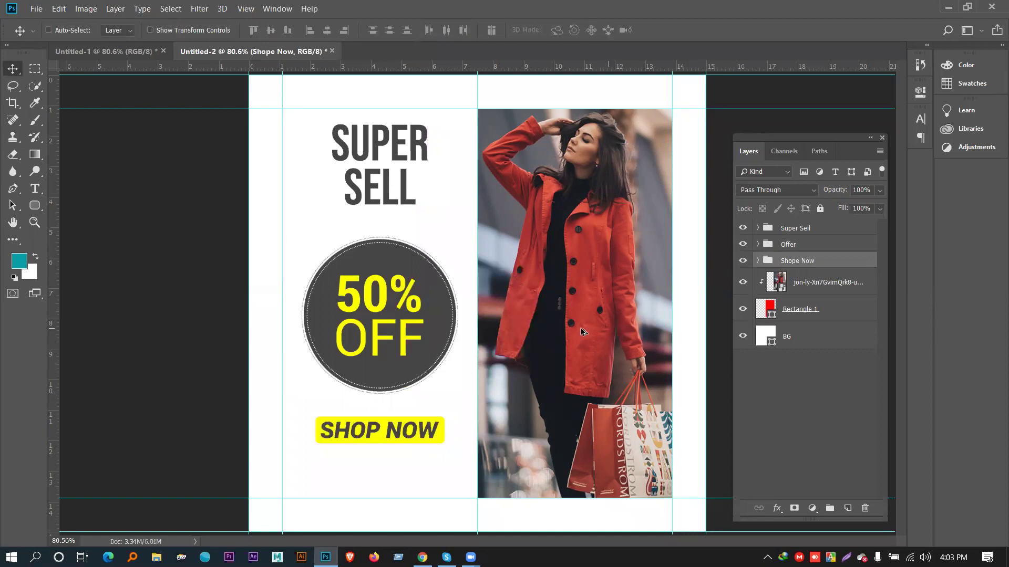
Scale the Offer group down to 76.76% about its centre and move it slightly upward.
left_click(800, 243)
key("ctrl+t")
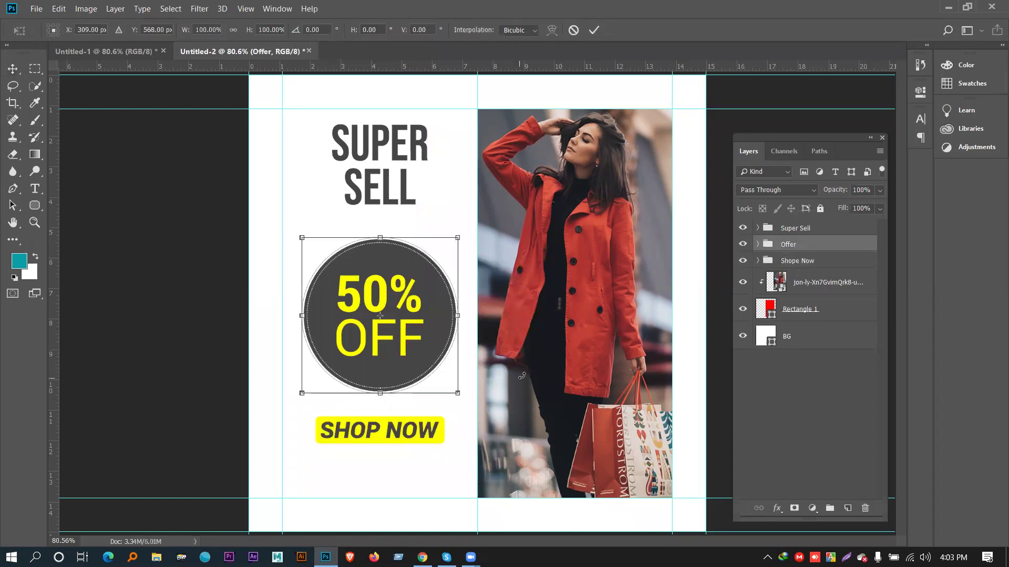
left_click_drag(459, 394, 440, 375)
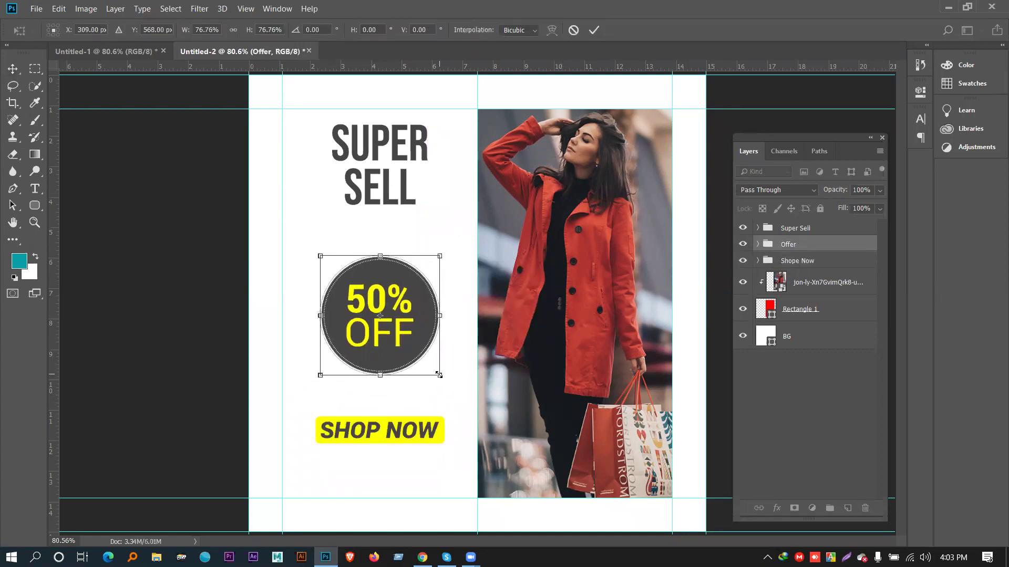
left_click_drag(396, 349, 398, 338)
key("Return")
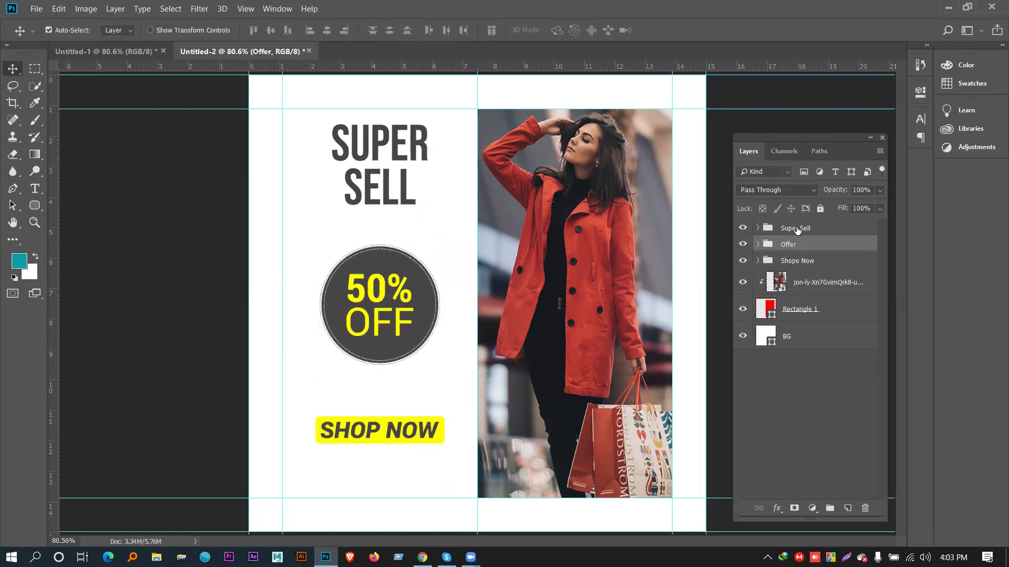
Move the Shope Now group straight up to Y 779 px, closer beneath the offer circle.
left_click(796, 261)
key("ctrl+t")
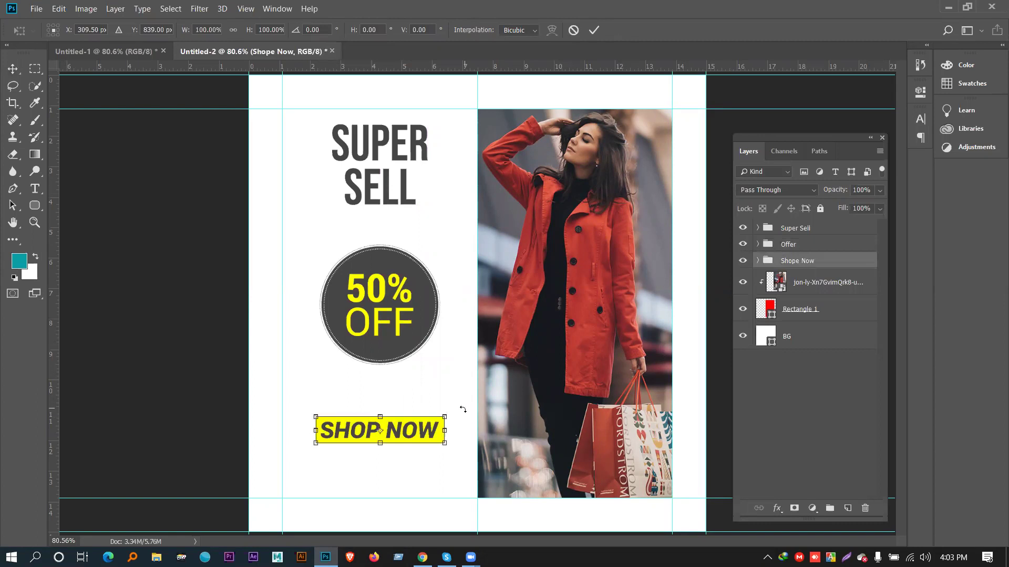
left_click_drag(426, 430, 424, 405)
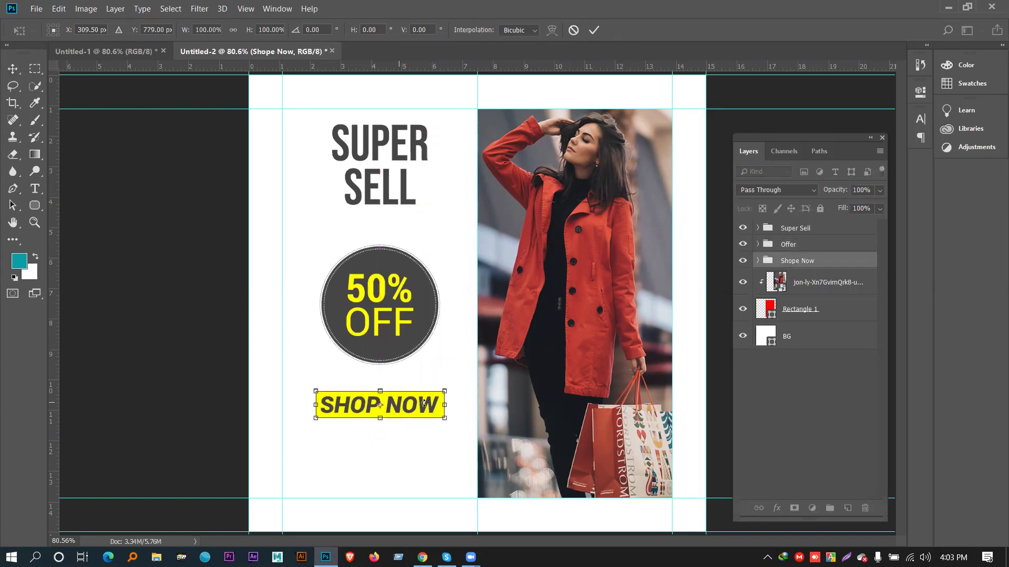
key("Return")
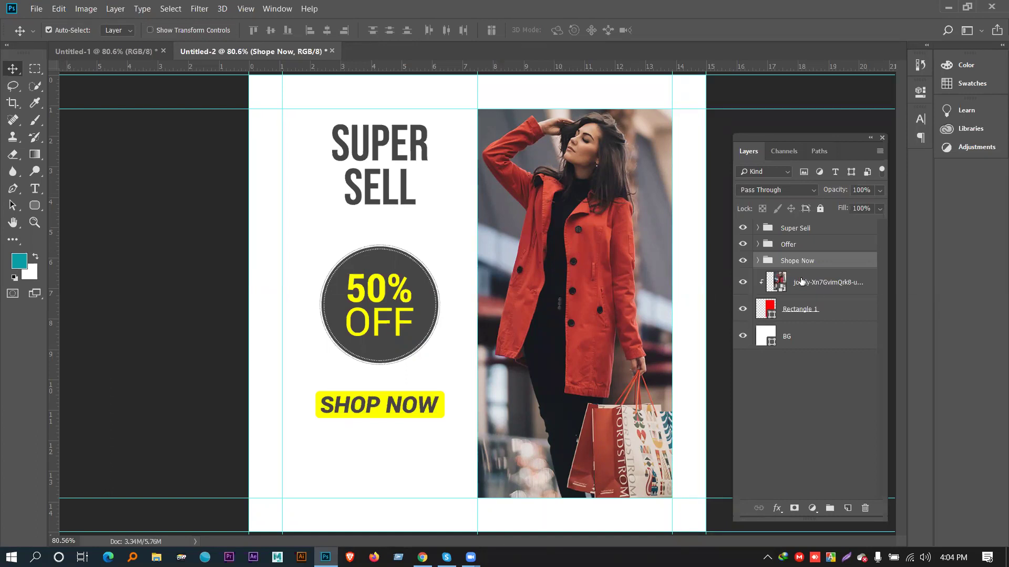
Add a Black & White adjustment above the photo with Reds 96, Yellows 90 and Greens 77, and make it a clipping mask.
left_click(821, 285)
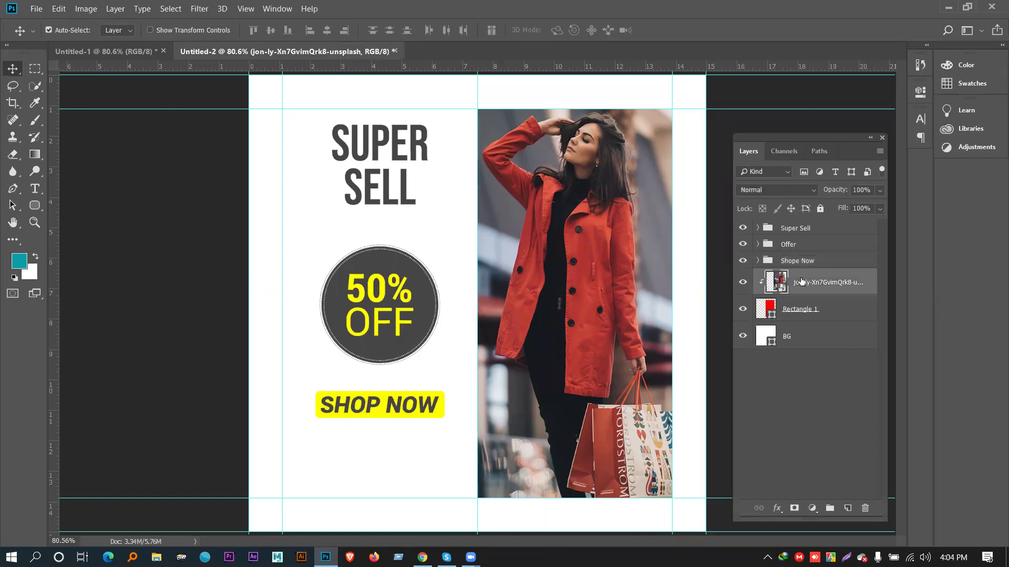
left_click(812, 509)
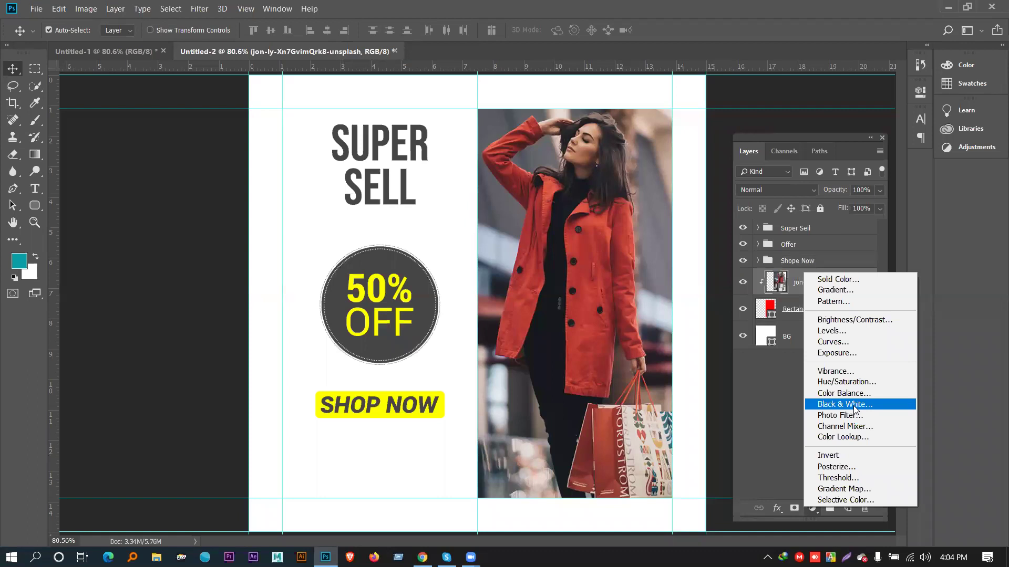
left_click(766, 394)
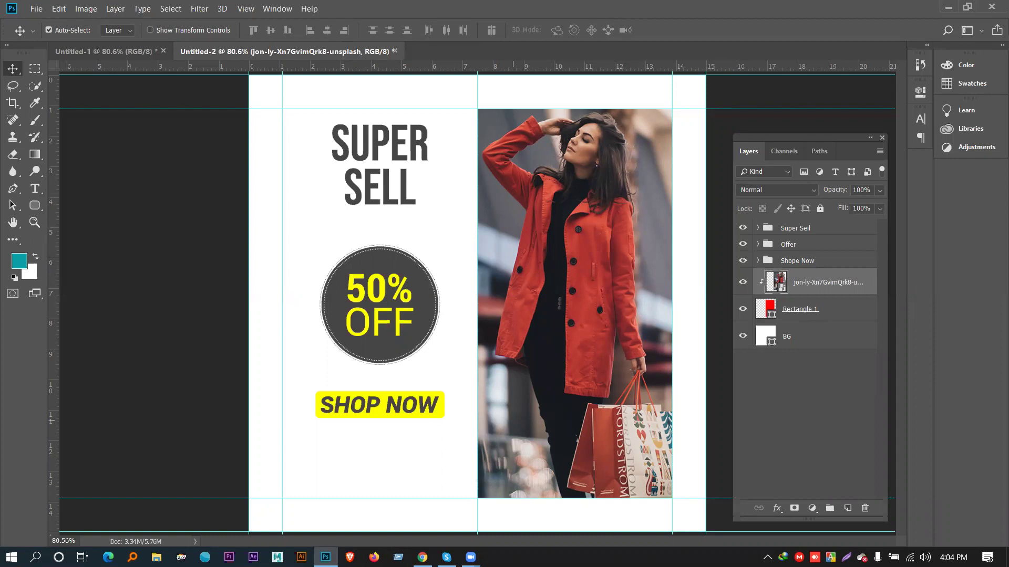
left_click(812, 508)
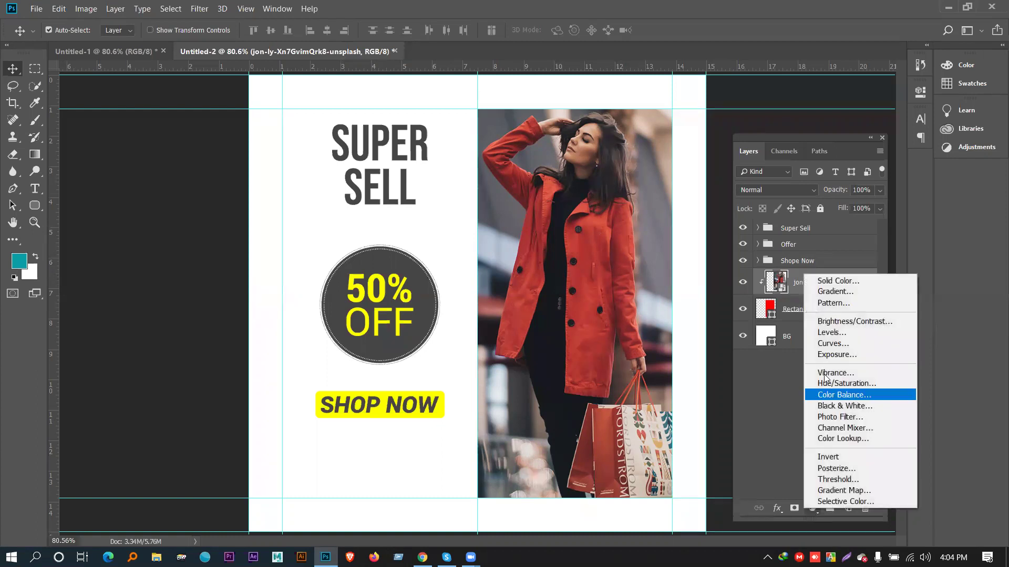
left_click(843, 406)
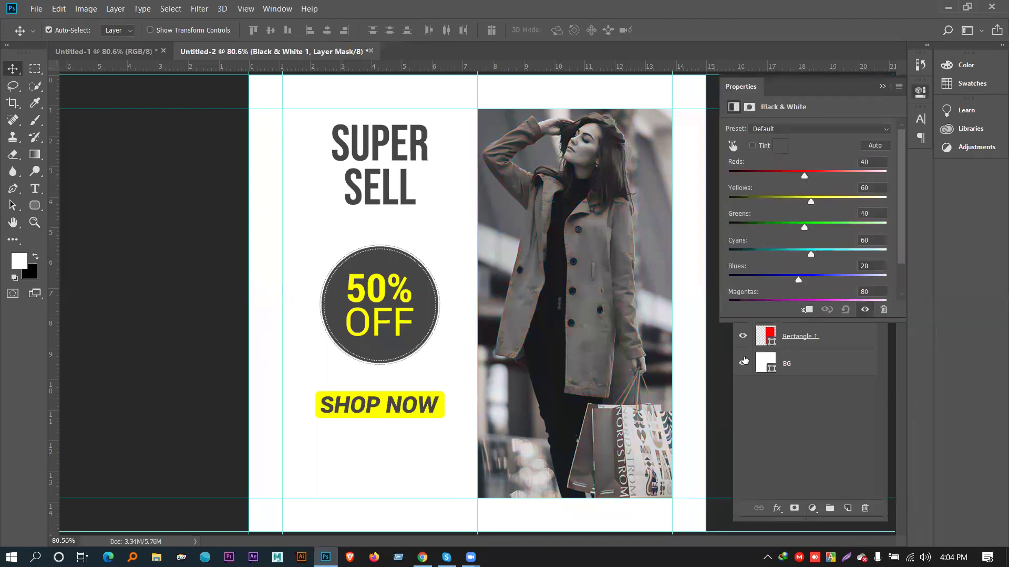
left_click_drag(804, 176, 817, 230)
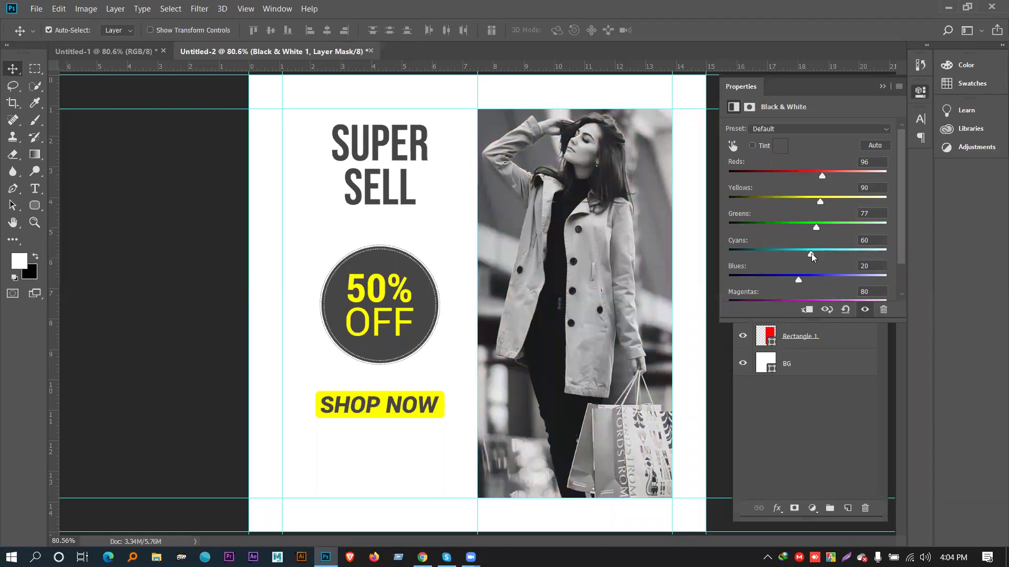
left_click(882, 87)
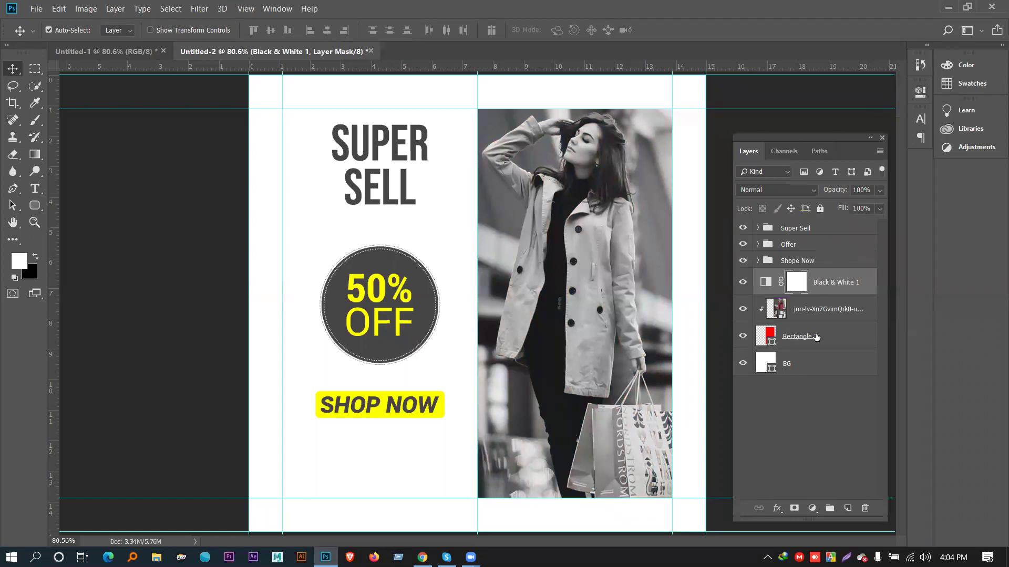
right_click(824, 291)
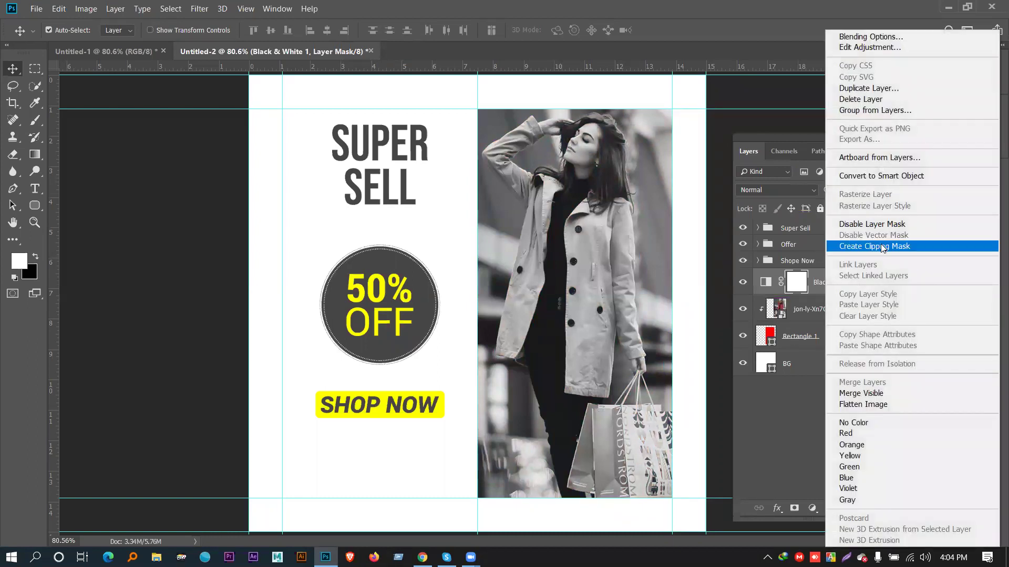
left_click(878, 246)
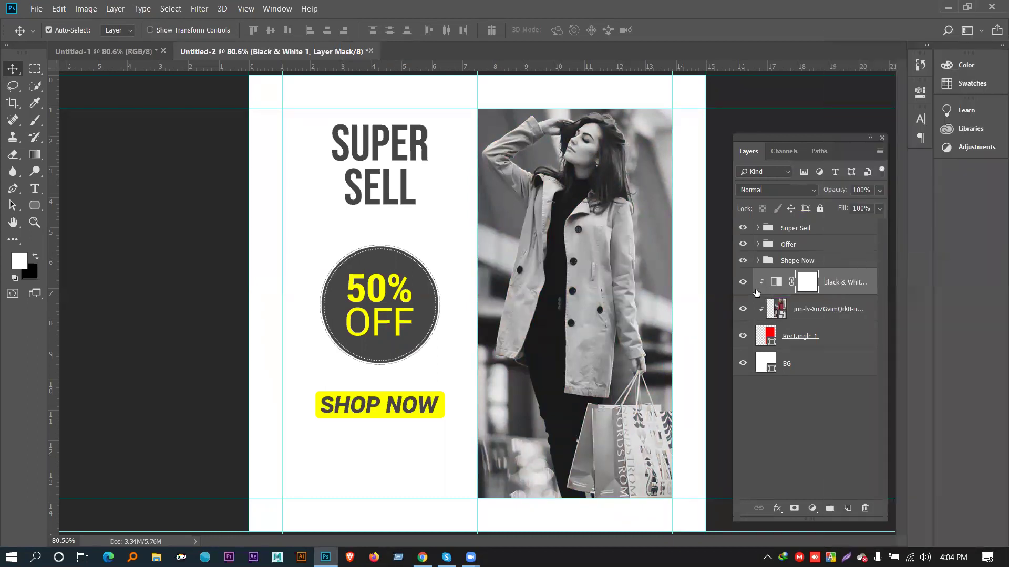
double_click(779, 310)
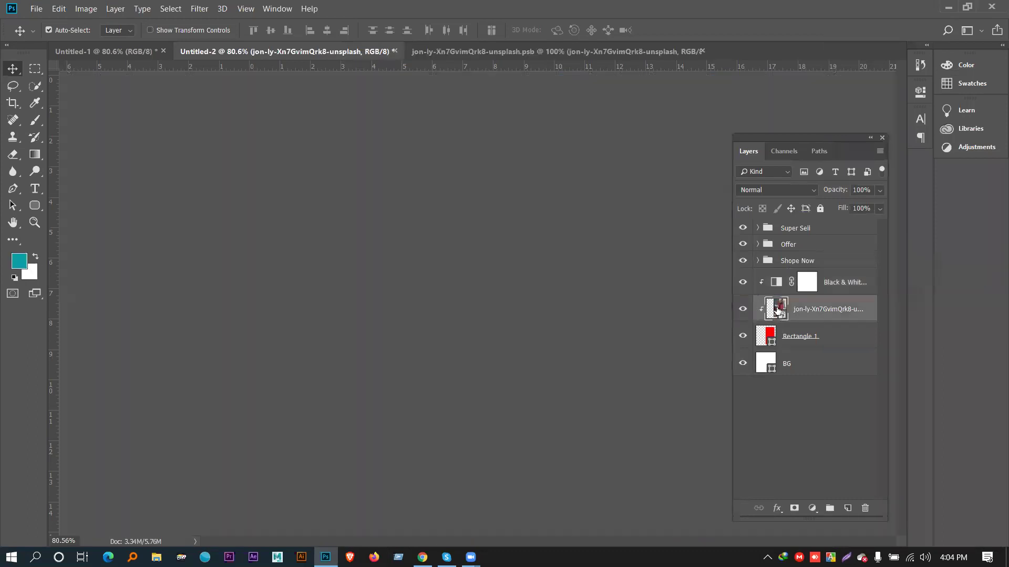
left_click(302, 45)
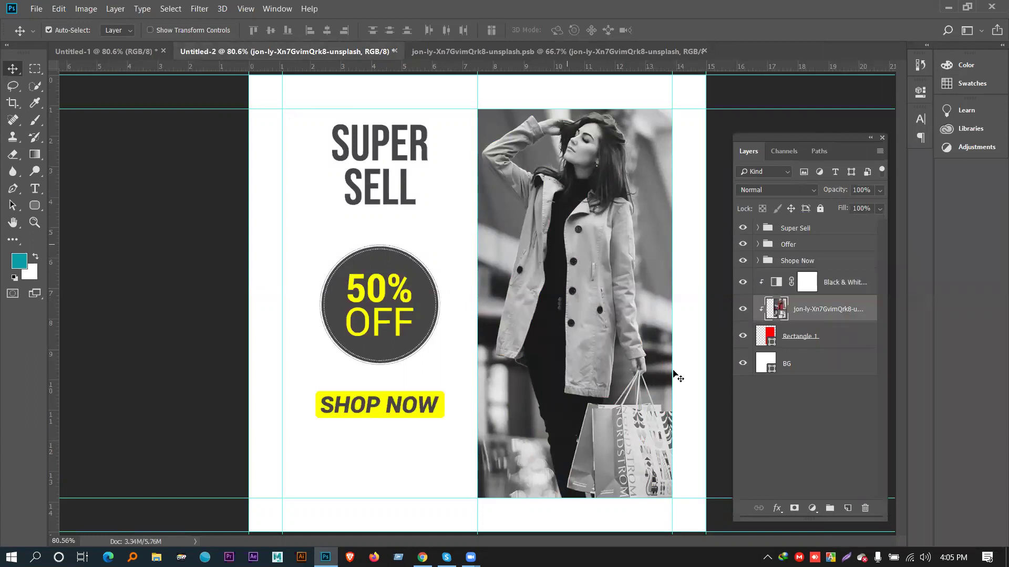
left_click(86, 9)
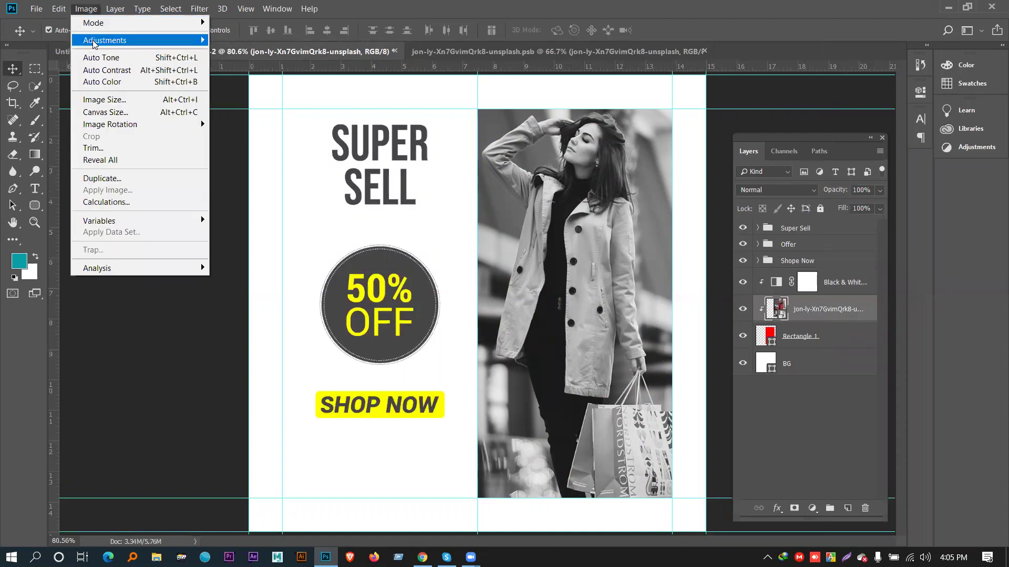
mouse_move(95, 42)
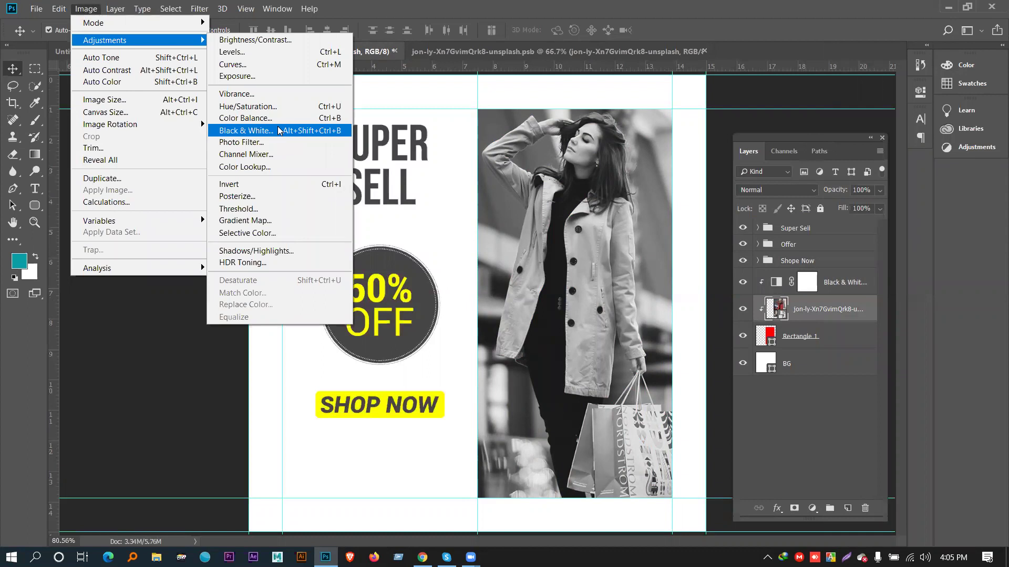
left_click(834, 462)
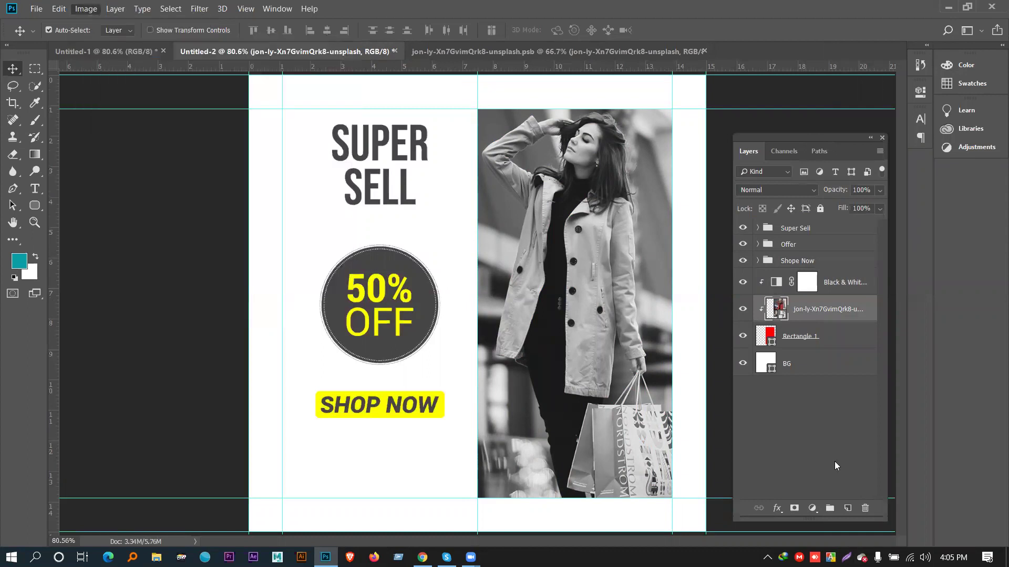
left_click(812, 508)
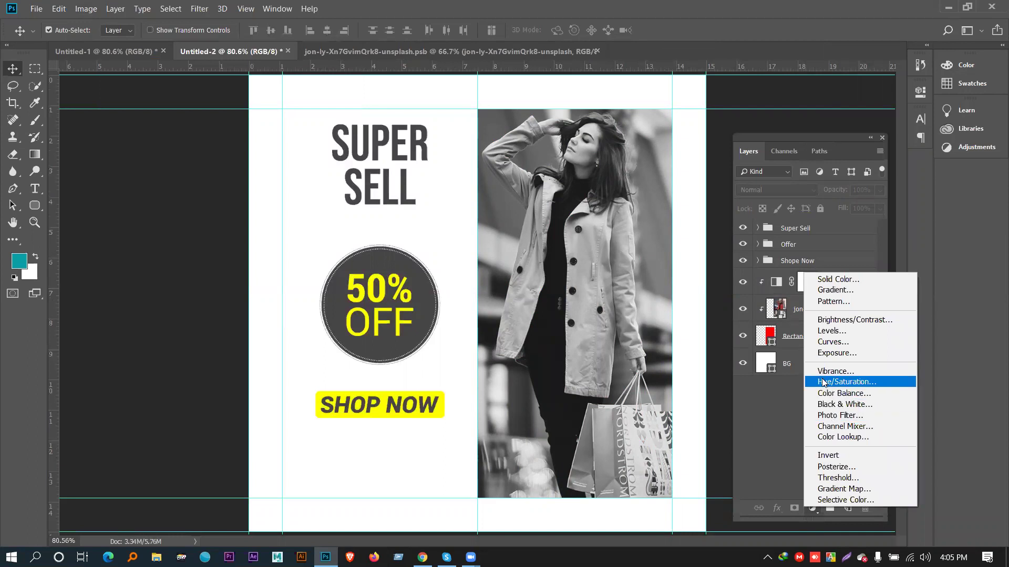
left_click(716, 383)
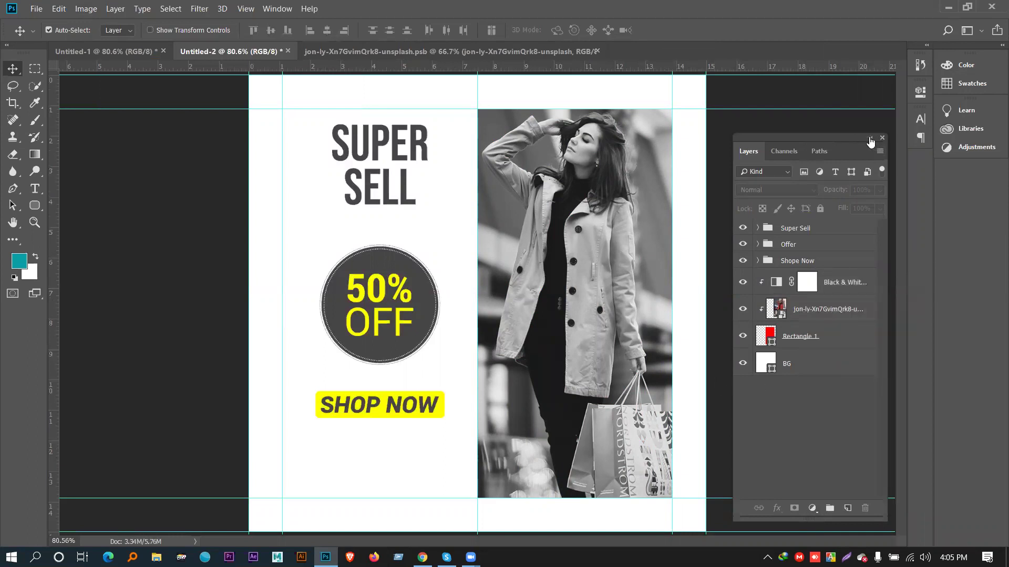
Group the Black & White adjustment, the photo and Rectangle 1, and name the group Design Shape.
left_click(836, 334)
left_click(847, 282, "shift")
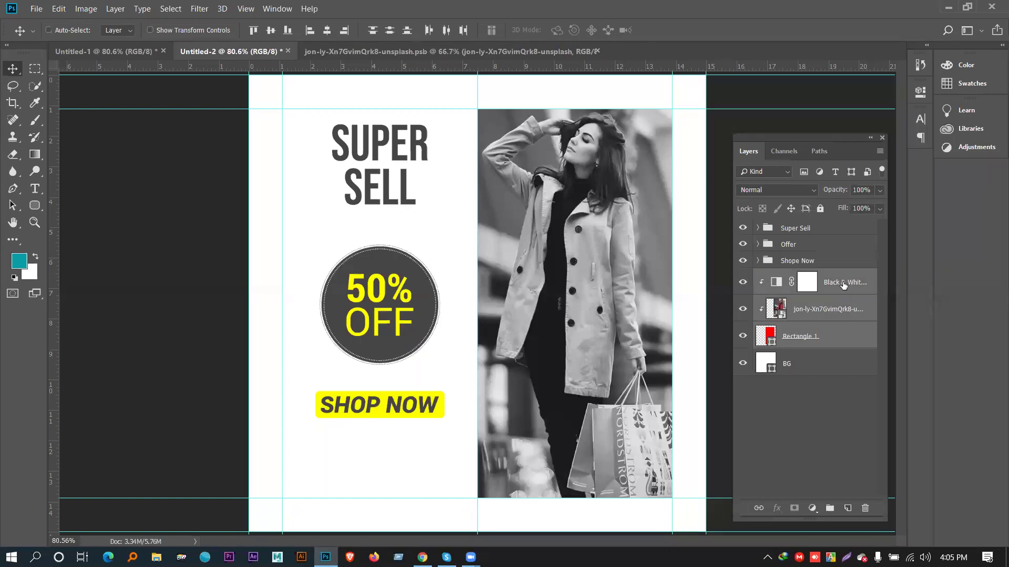
key("ctrl+g")
double_click(791, 277)
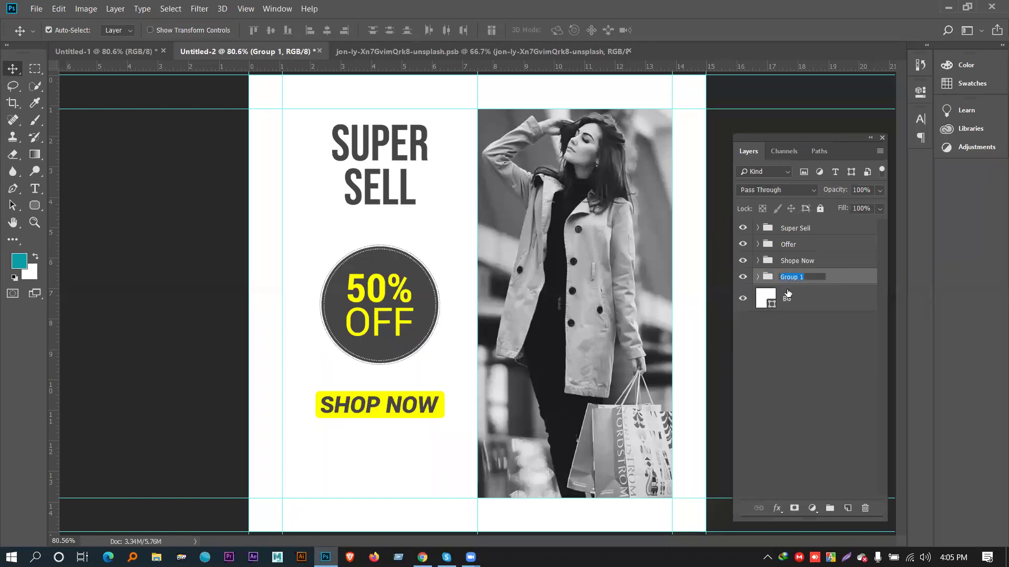
type("Design Shape")
key("Return")
Put the BG layer into its own group named BG and collapse it.
left_click(827, 311)
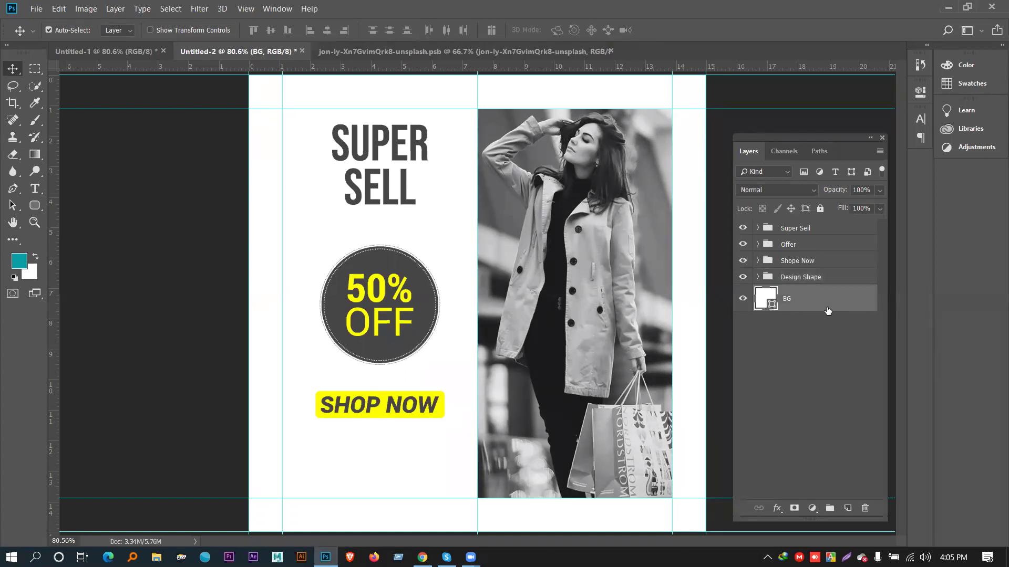
key("ctrl+g")
double_click(792, 294)
type("BG")
key("Return")
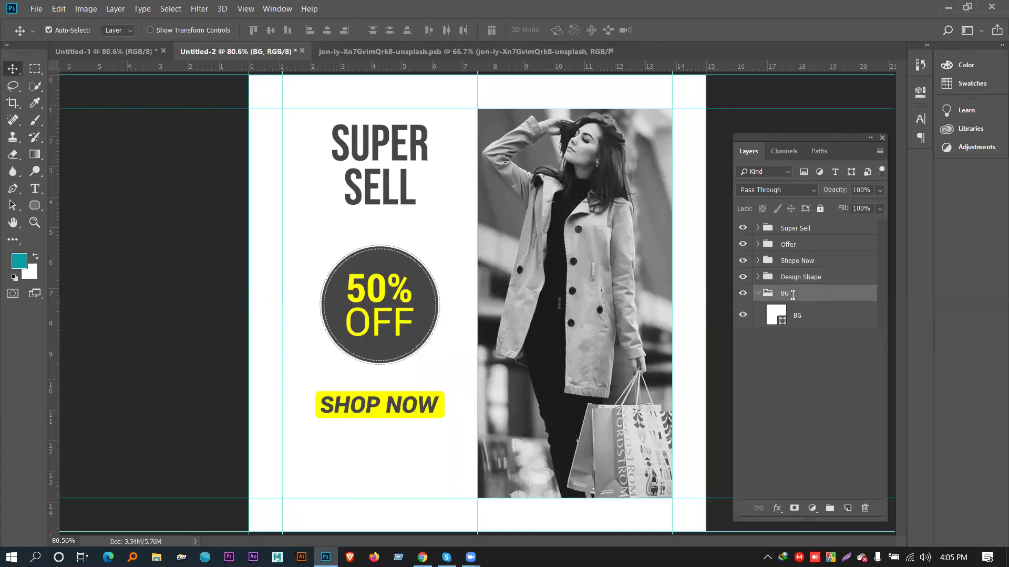
left_click(757, 293)
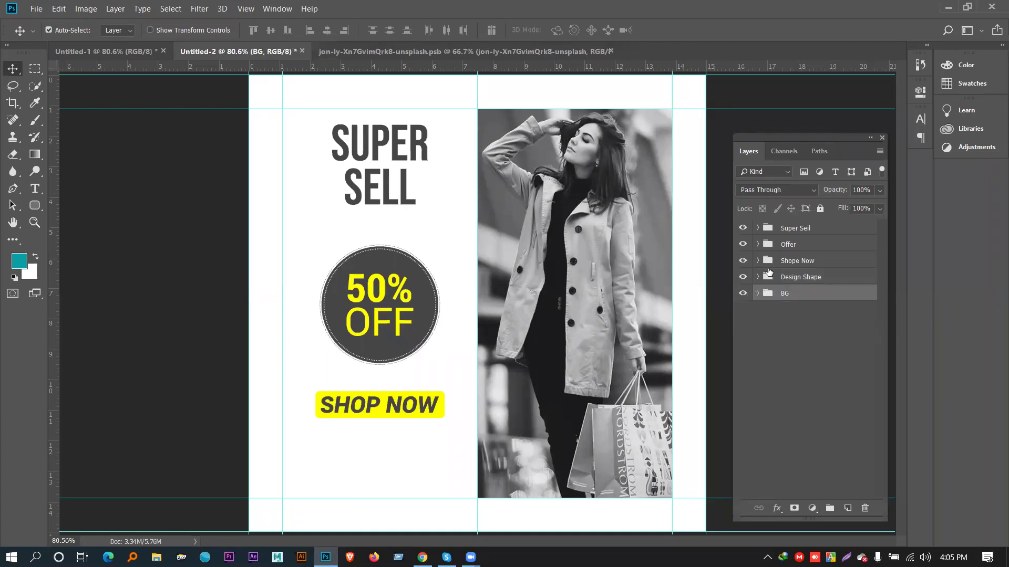
Rename the photo's Design Shape group as Model and deselect all layers.
double_click(797, 276)
type("MOdel")
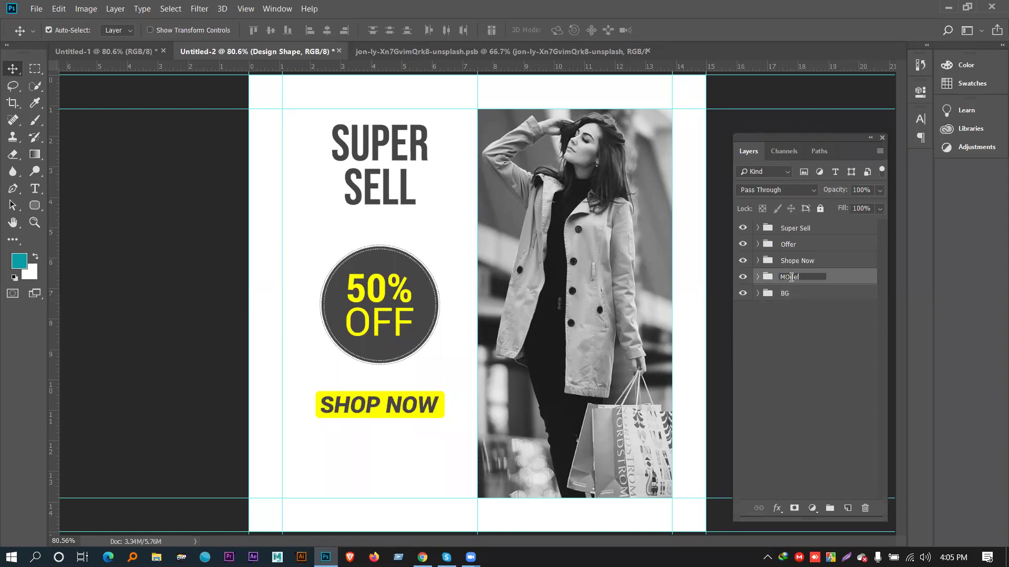
type("o")
key("Return")
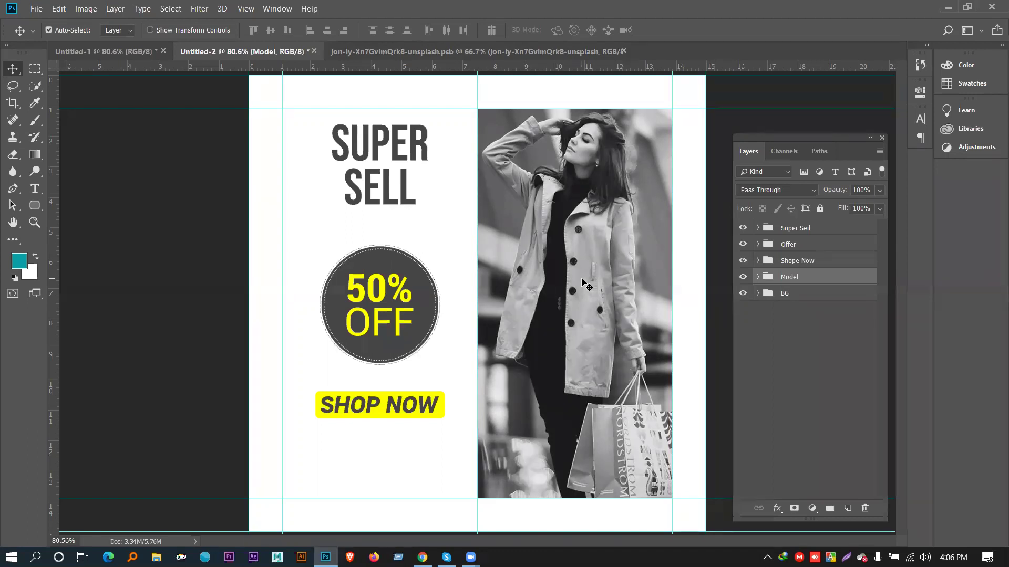
left_click(791, 371)
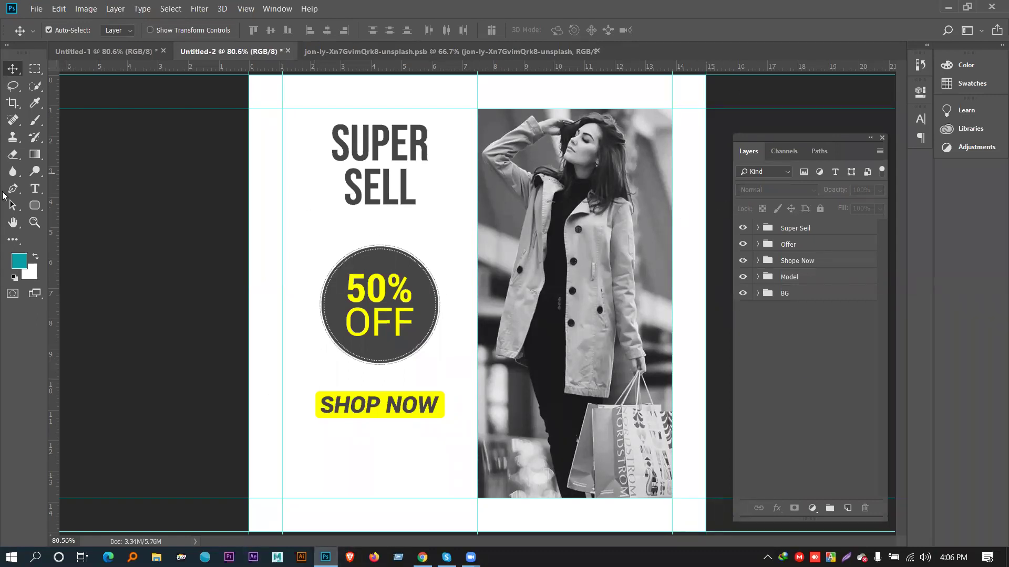
Draw an ellipse about 278 by 283 px over the banner's bottom-left corner and fill it with yellow.
left_click(31, 207)
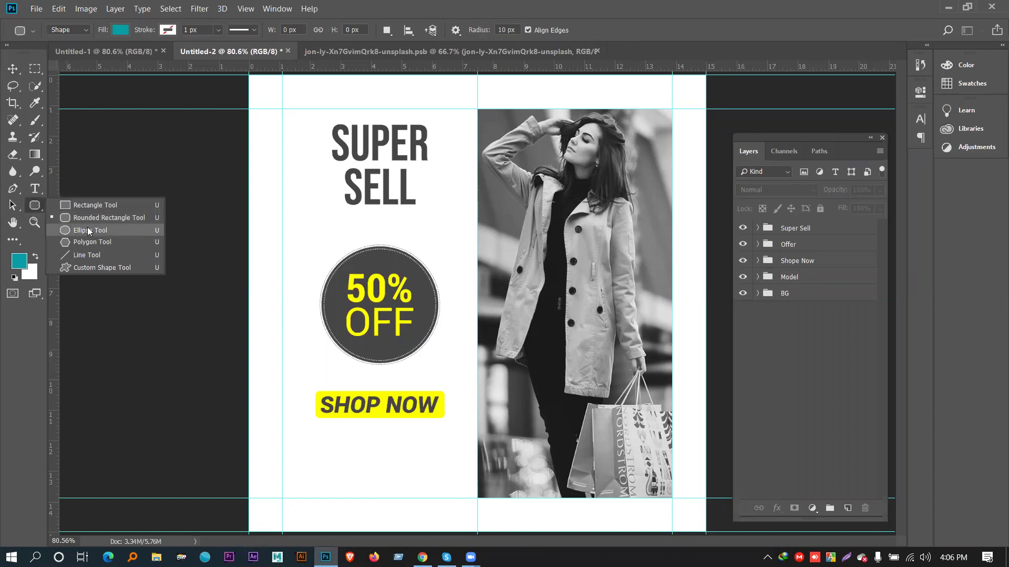
left_click(89, 231)
left_click_drag(218, 439, 336, 559)
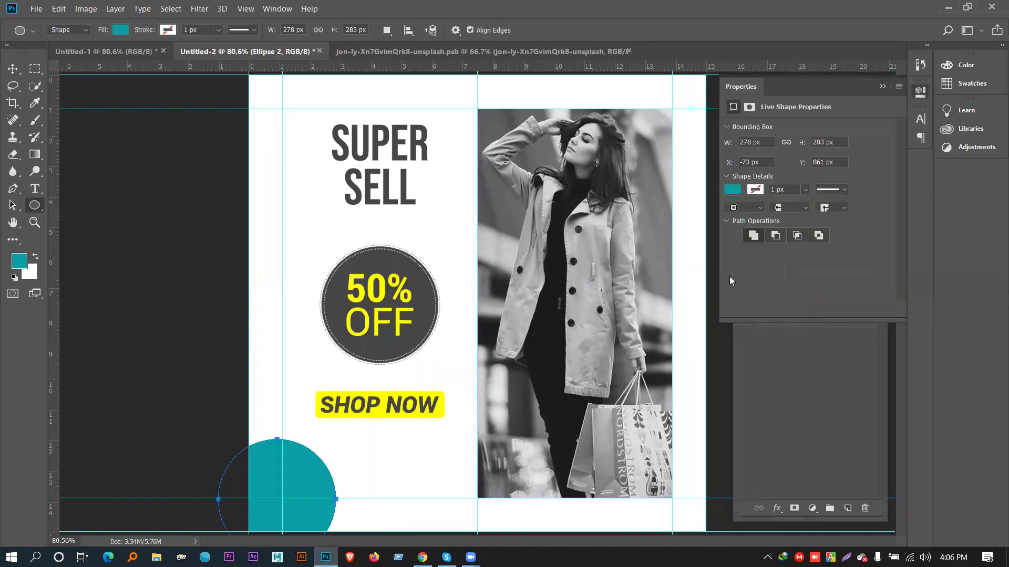
left_click(733, 190)
left_click(751, 259)
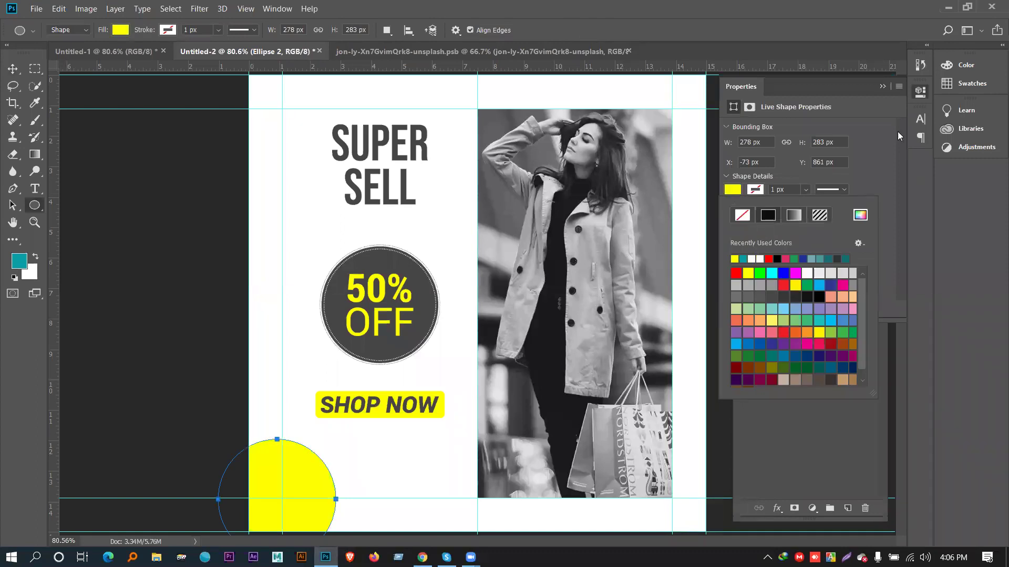
left_click(882, 86)
key("v")
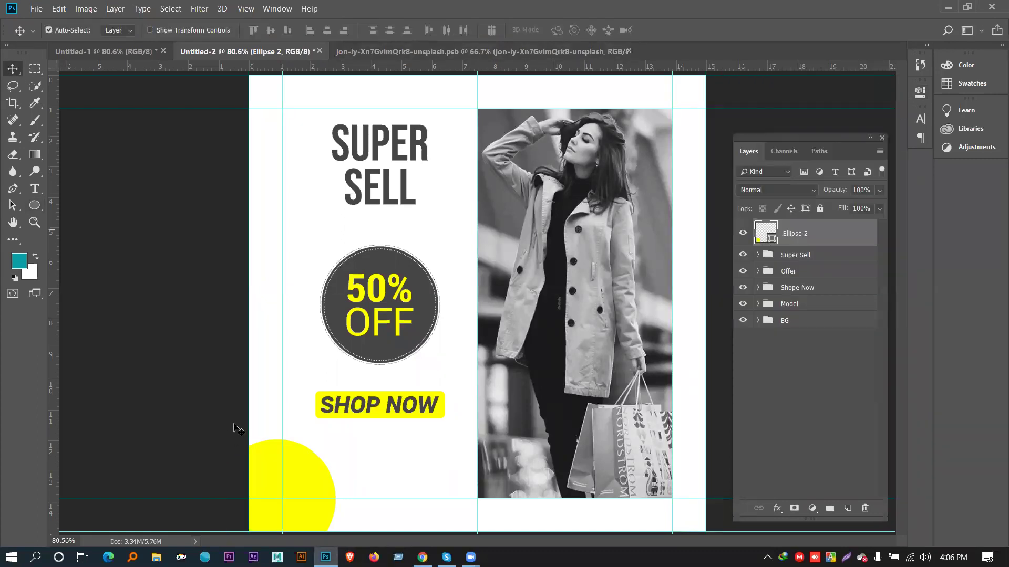
Enlarge the yellow circle and reposition it so it fills more of the banner's bottom-left corner.
left_click_drag(297, 478, 283, 478)
key("ctrl+t")
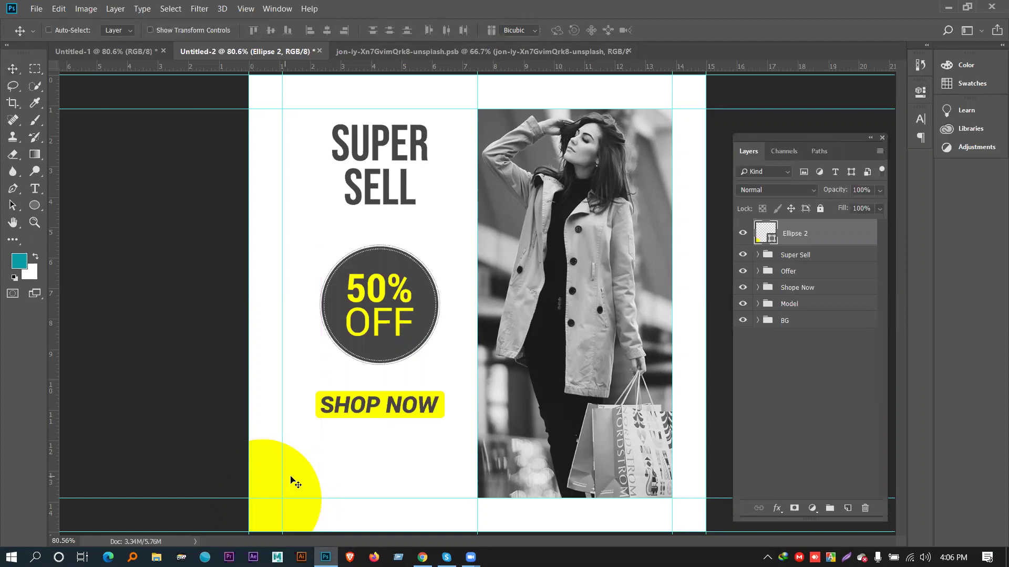
left_click_drag(322, 437, 355, 406)
left_click_drag(317, 469, 307, 495)
left_click_drag(344, 439, 356, 426)
key("Return")
Duplicate the yellow circle into the banner's top-right corner and lower the copy's opacity to 61%.
left_click_drag(329, 475, 737, 59)
left_click_drag(697, 92, 698, 79)
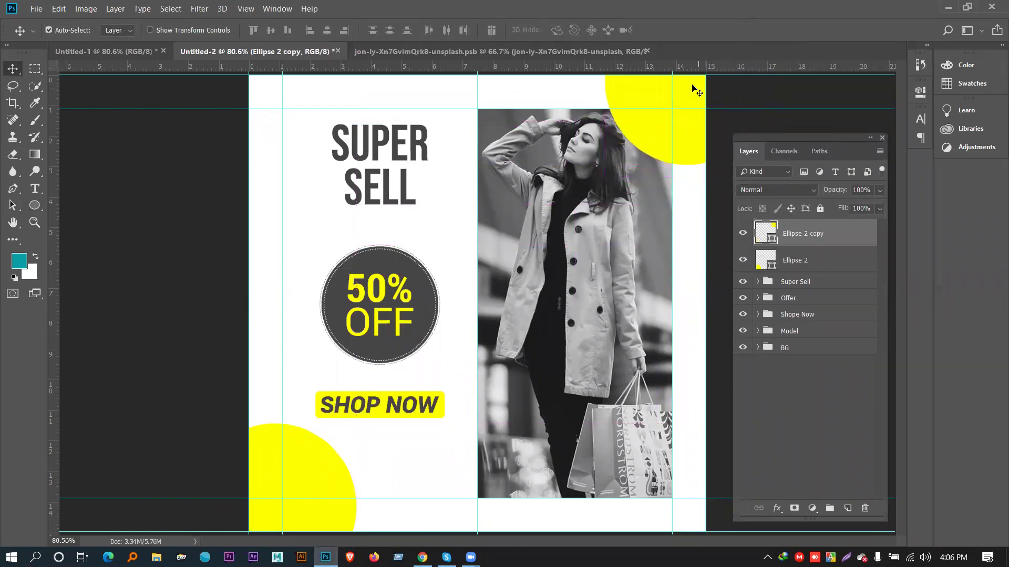
left_click(878, 192)
left_click_drag(873, 207, 857, 206)
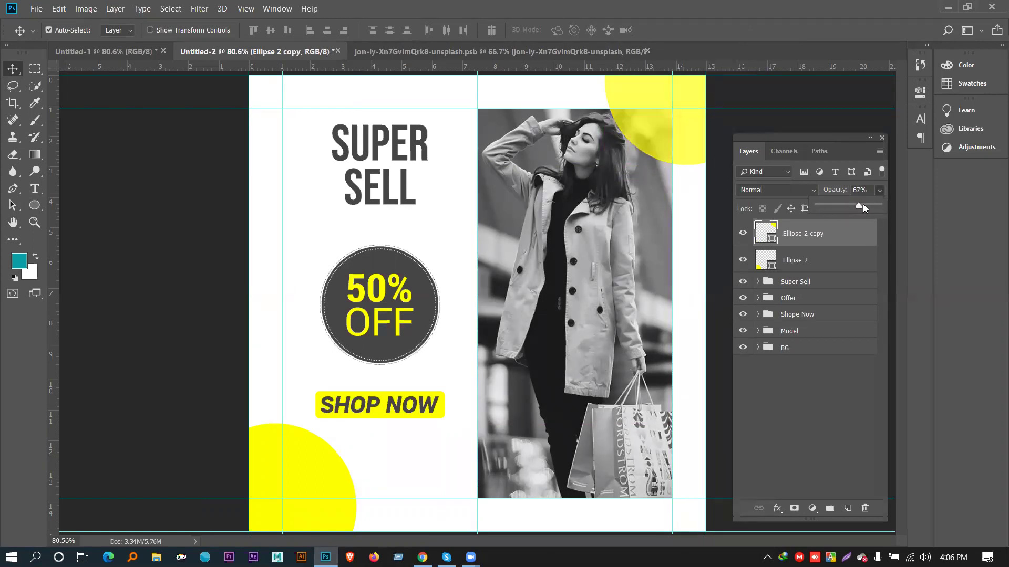
left_click(875, 190)
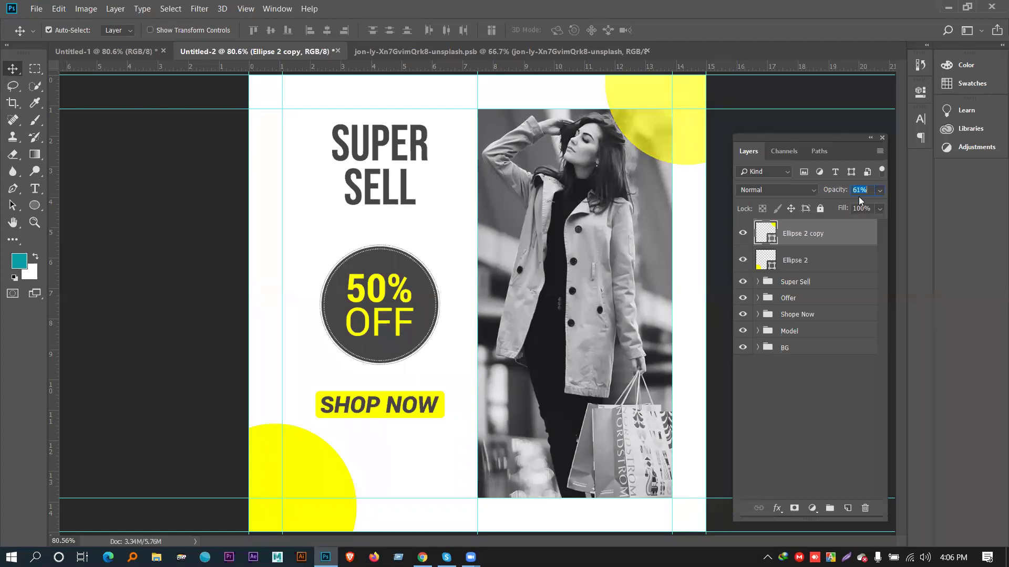
Move both yellow circle layers between the Model and BG groups, and group them as Design Shape.
left_click(811, 260, "shift")
left_click_drag(812, 260, 795, 351)
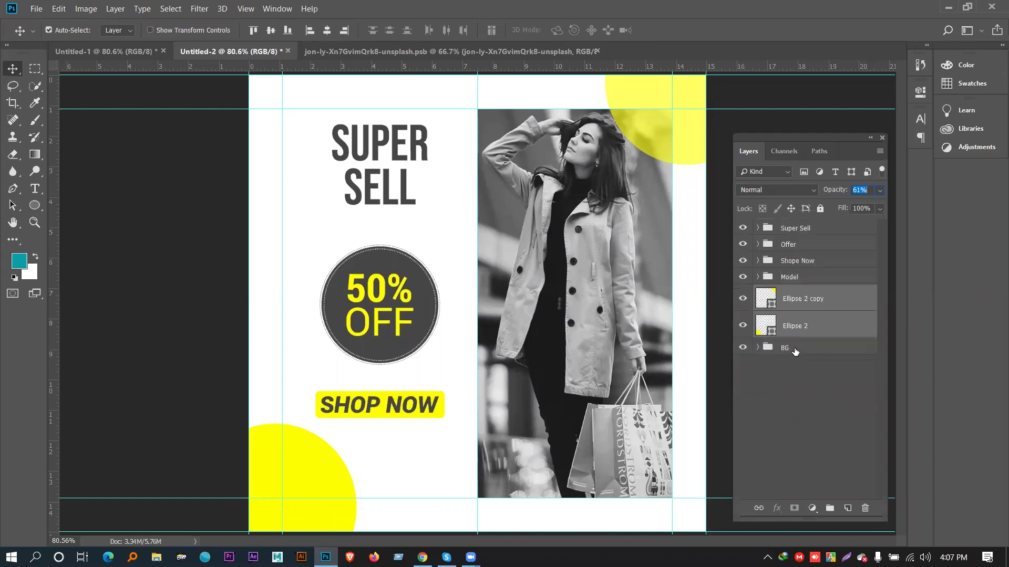
key("ctrl+g")
double_click(795, 295)
type("Design Shape")
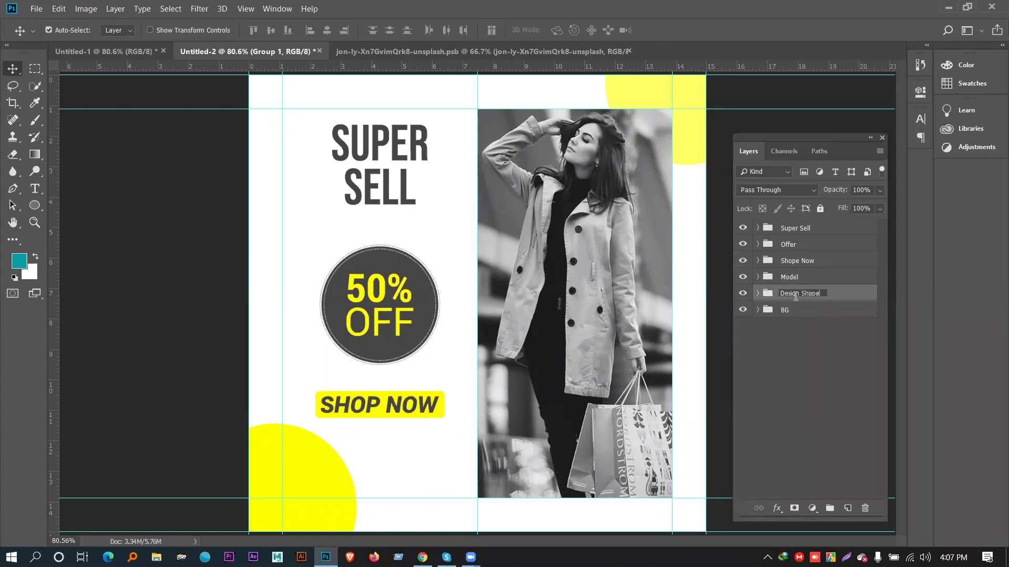
key("Return")
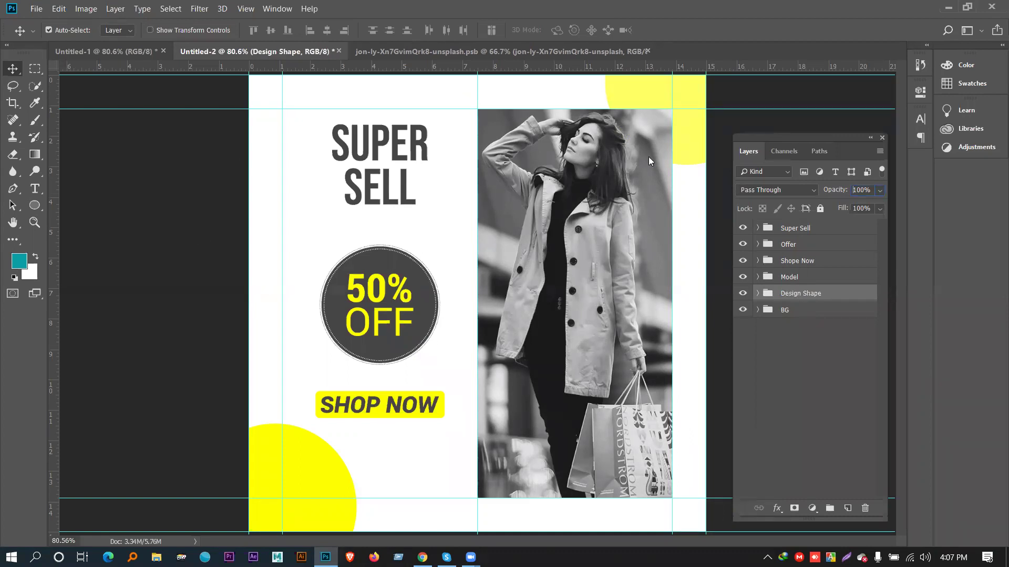
Move the Design Shape group to the top of the layer stack, and select the collapsed BG group.
left_click_drag(801, 290, 781, 230)
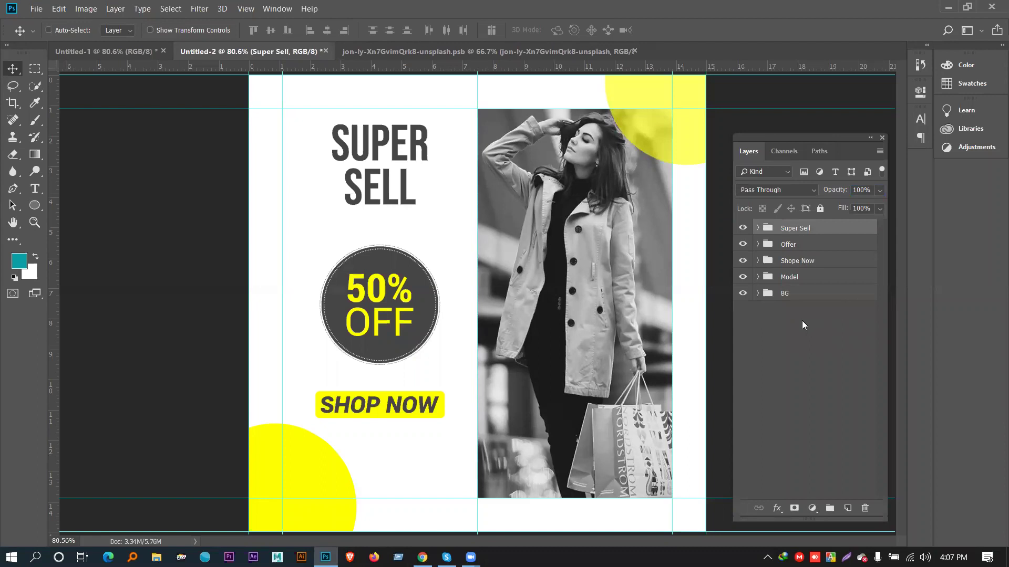
key("ctrl+z")
left_click_drag(795, 294, 771, 220)
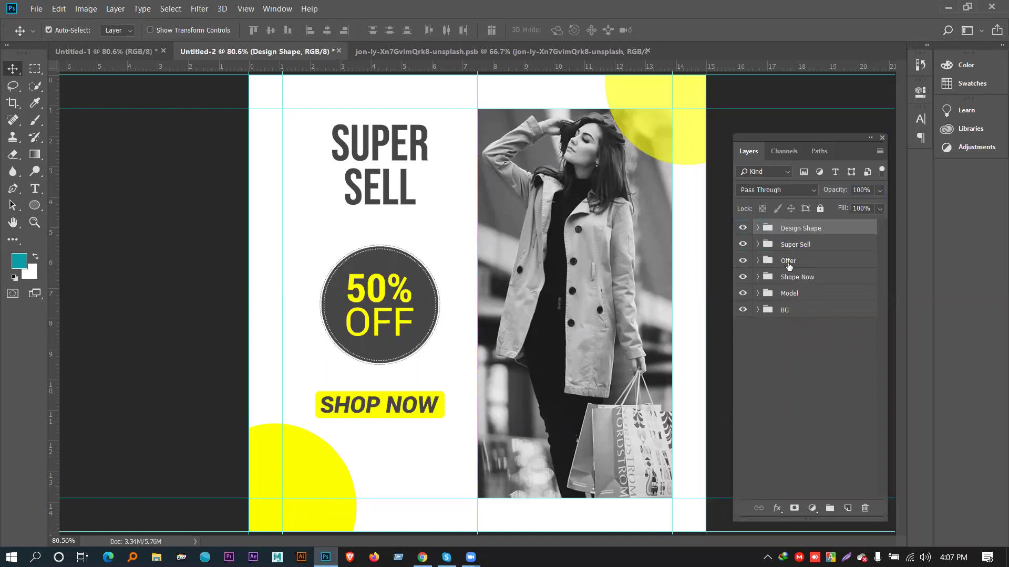
left_click(700, 215)
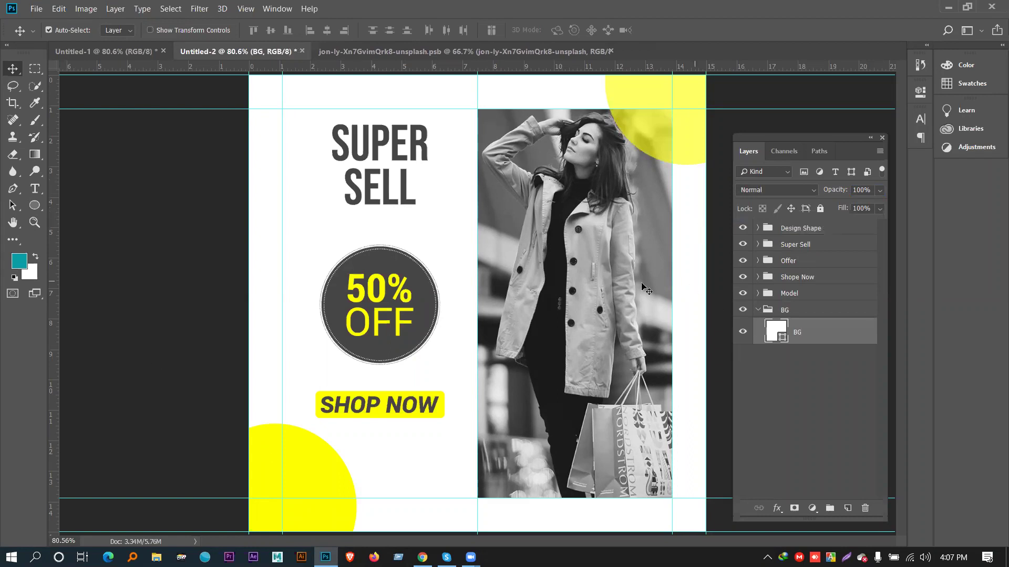
left_click(756, 311)
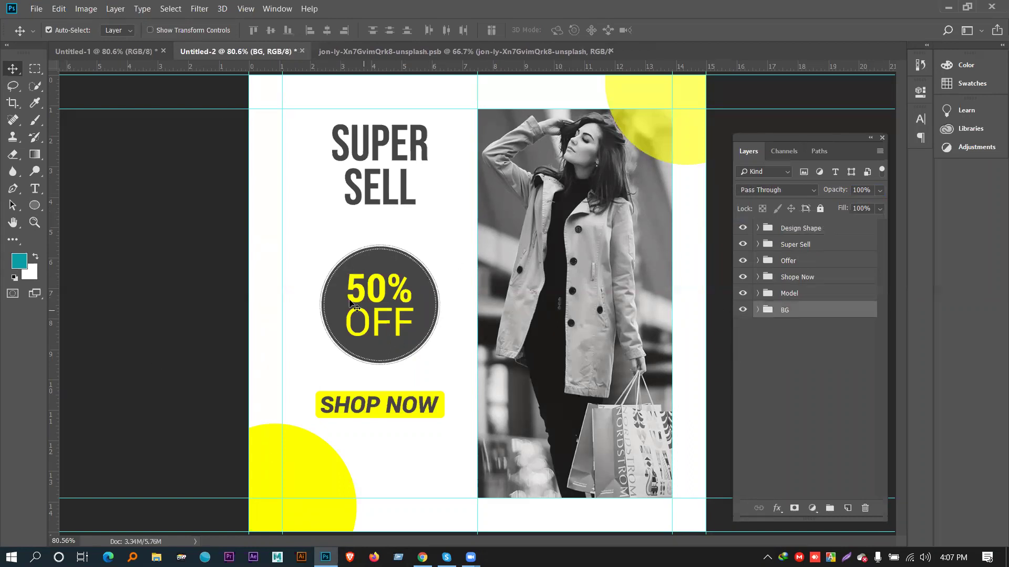
Draw a circle about 57 px in diameter at the upper-left edge of the offer circle.
left_click(35, 204)
left_click_drag(305, 240, 330, 262)
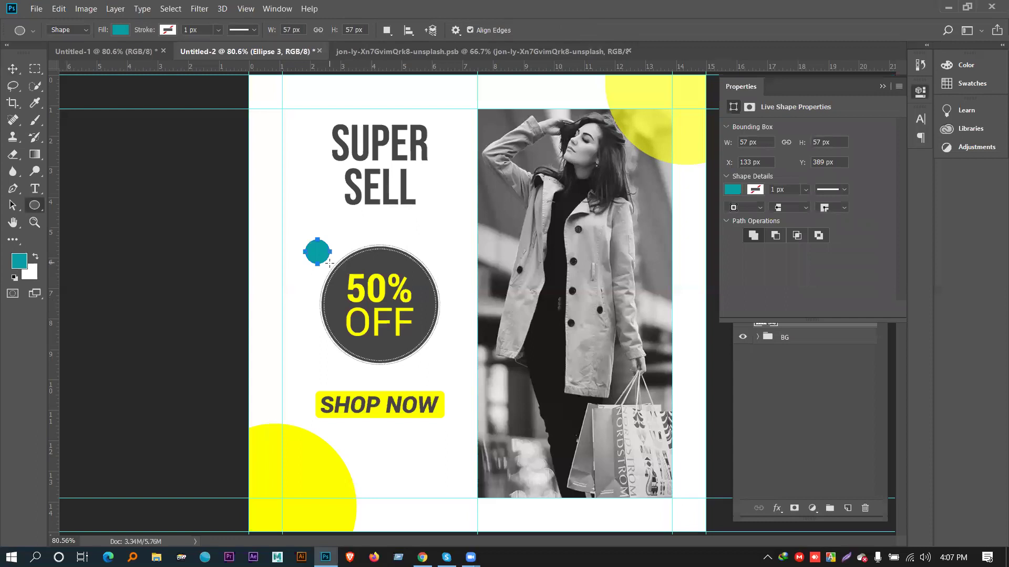
left_click(881, 86)
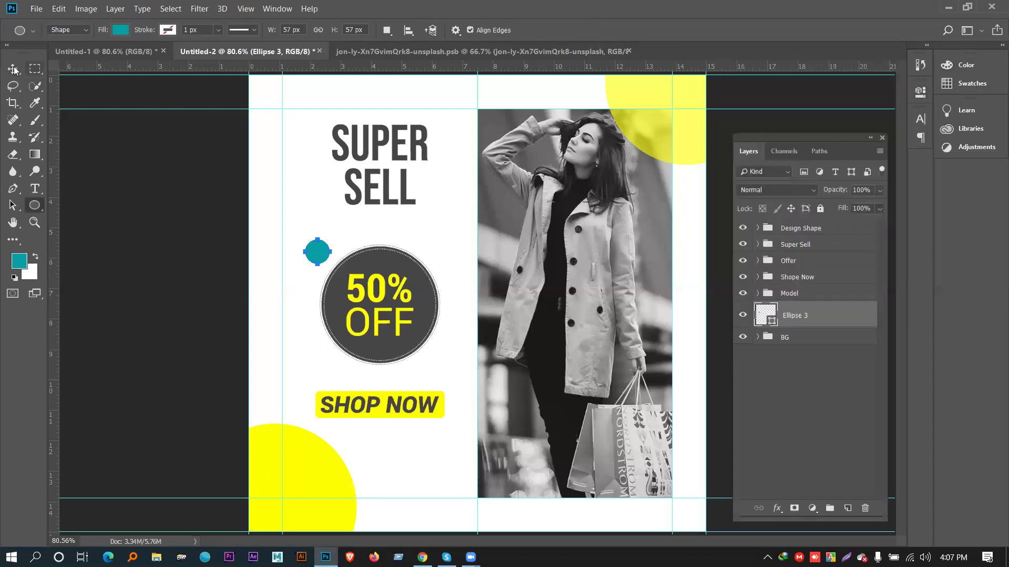
Turn the small circle into an outline with no fill and a yellow 5.71 px stroke.
left_click(118, 32)
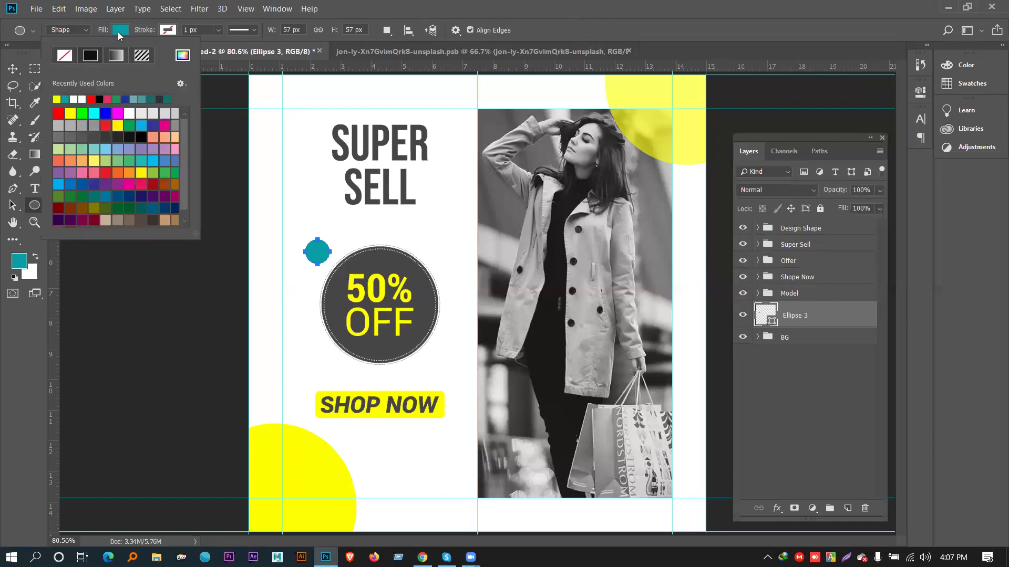
left_click(63, 56)
left_click(168, 30)
left_click(104, 99)
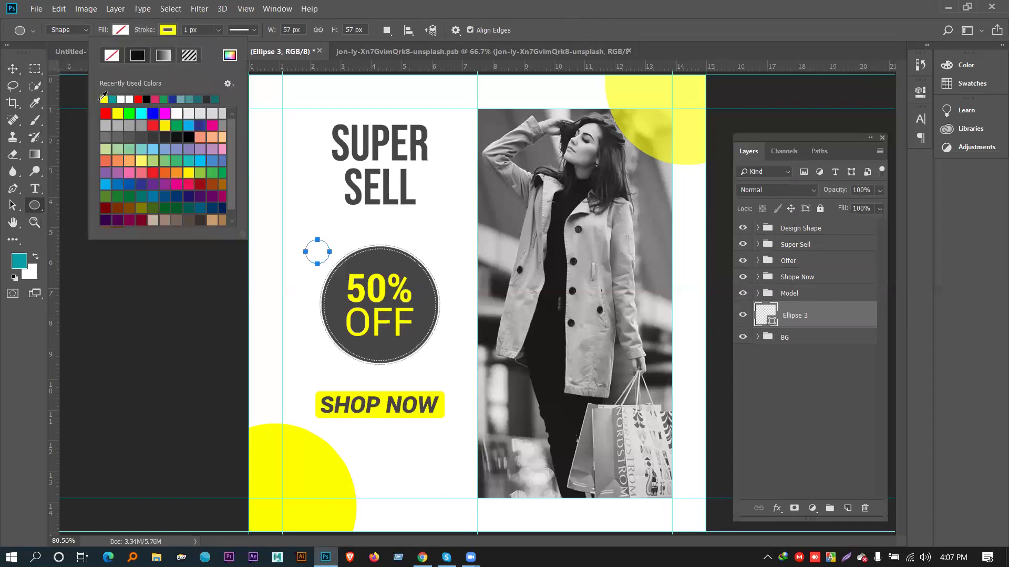
left_click(216, 30)
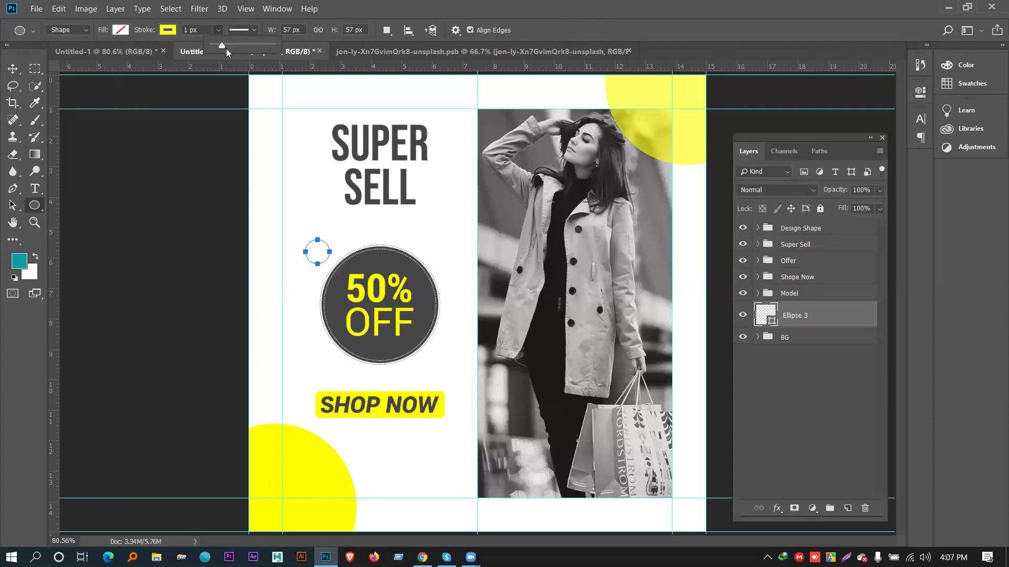
left_click_drag(223, 45, 225, 44)
Look through the custom shapes for a pattern, and delete the small yellow ring beside the offer circle.
right_click(35, 205)
left_click(100, 266)
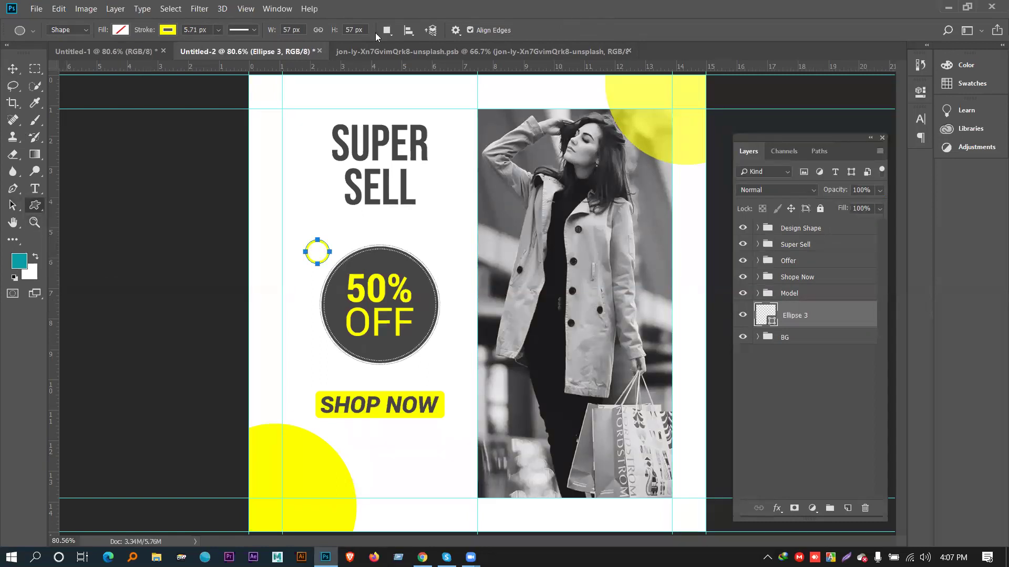
left_click(516, 30)
scroll(550, 89, "down", 2)
scroll(551, 89, "down", 1)
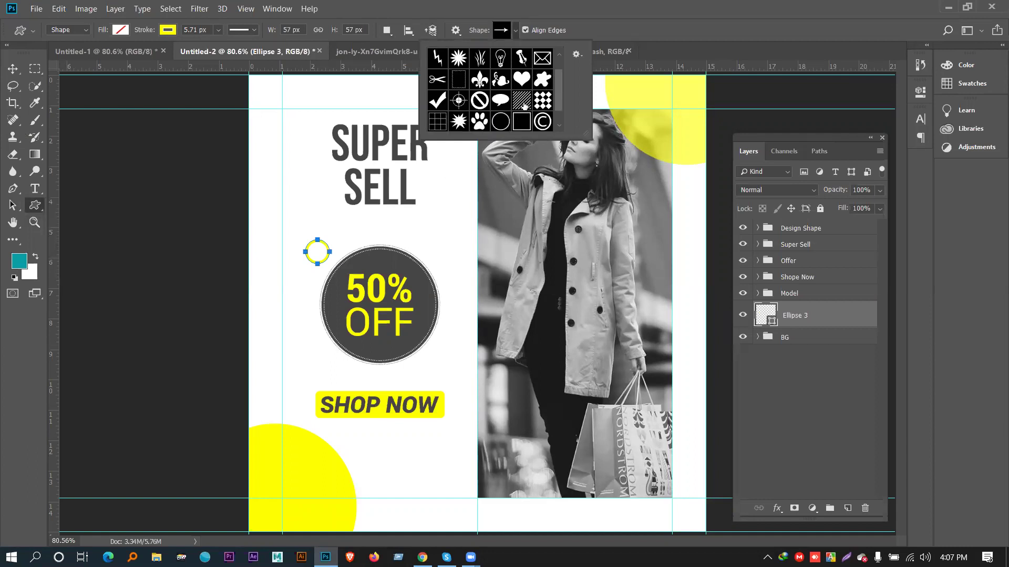
left_click(11, 70)
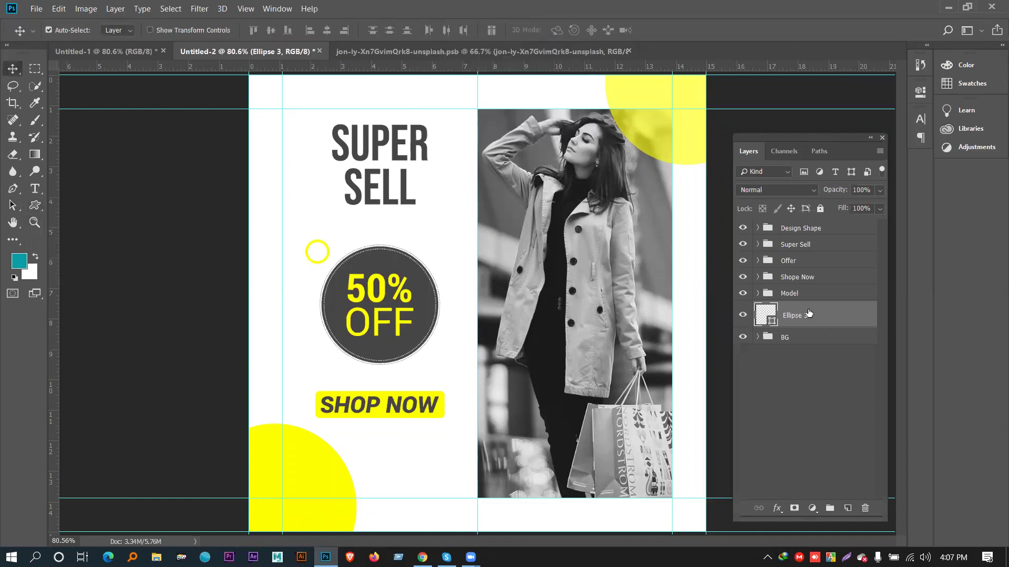
key("Delete")
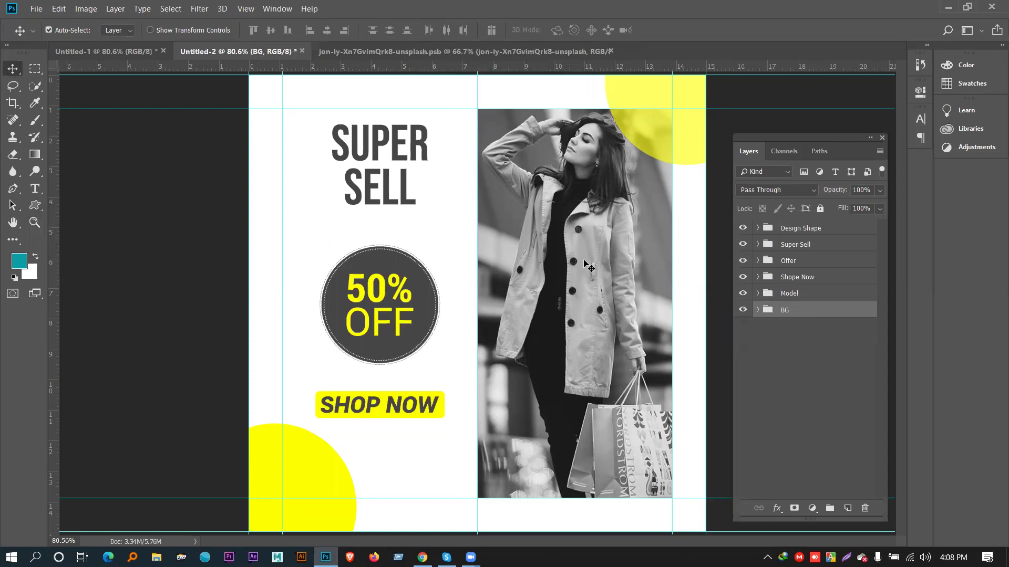
Draw a teal diagonal-stripe custom shape behind the upper-left edge of the offer circle, just above the BG group.
left_click(35, 206)
left_click(515, 31)
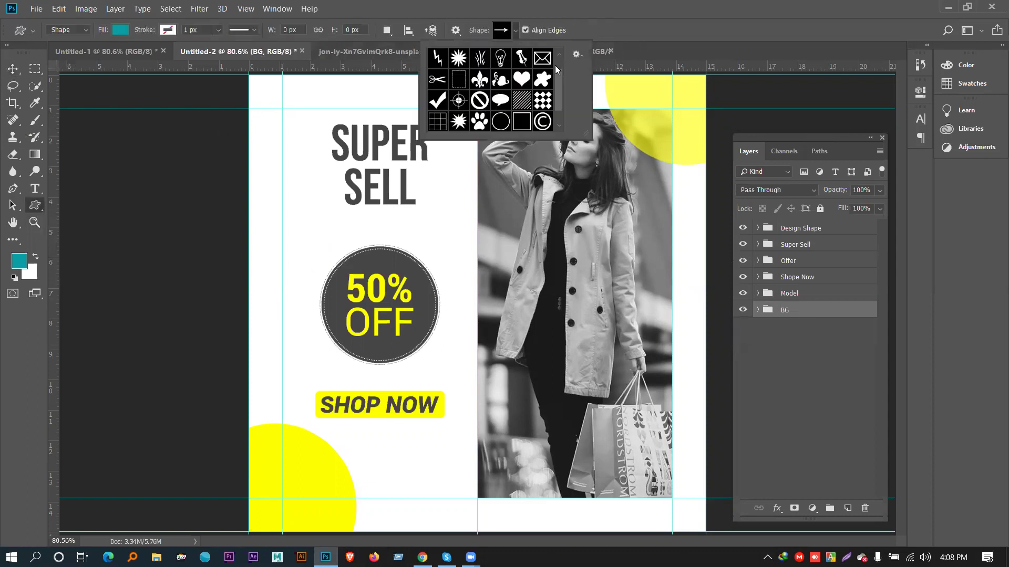
left_click(524, 101)
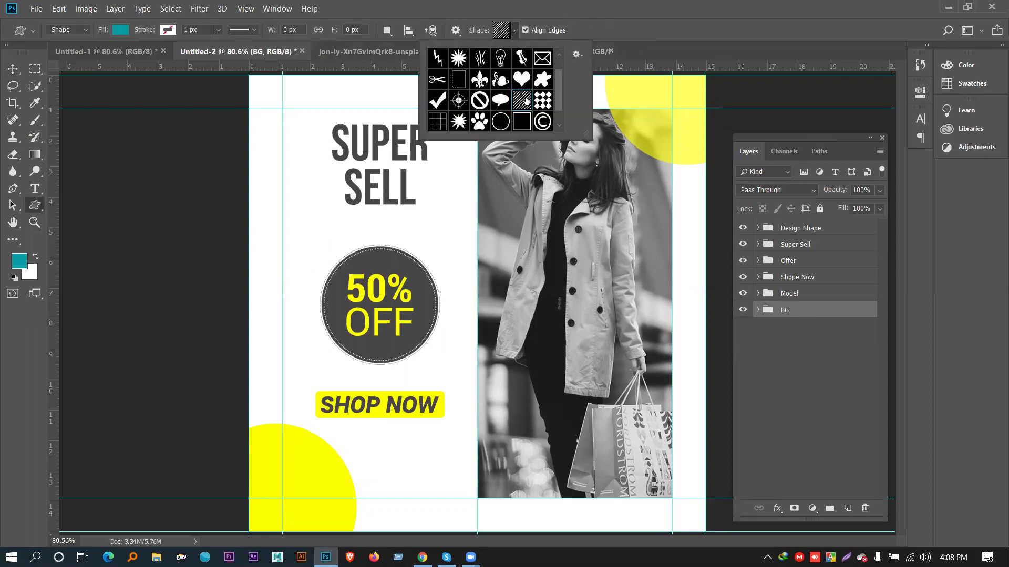
left_click(297, 238)
left_click_drag(288, 221, 384, 293)
left_click(12, 69)
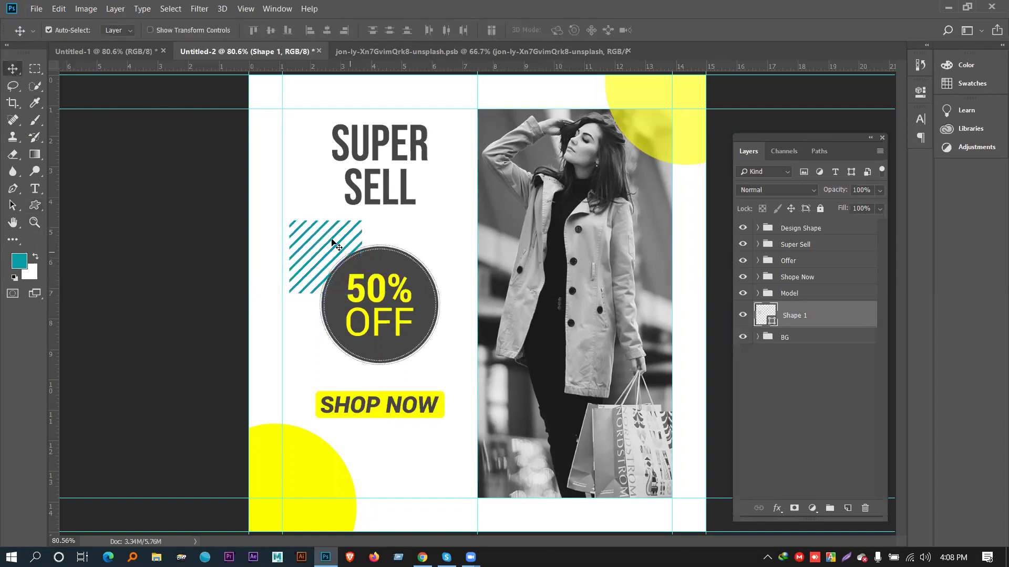
Move the diagonal-stripe shape to the photo's lower-left corner and place its layer inside the Design Shape group.
left_click_drag(581, 283, 532, 448)
left_click_drag(813, 322, 786, 231)
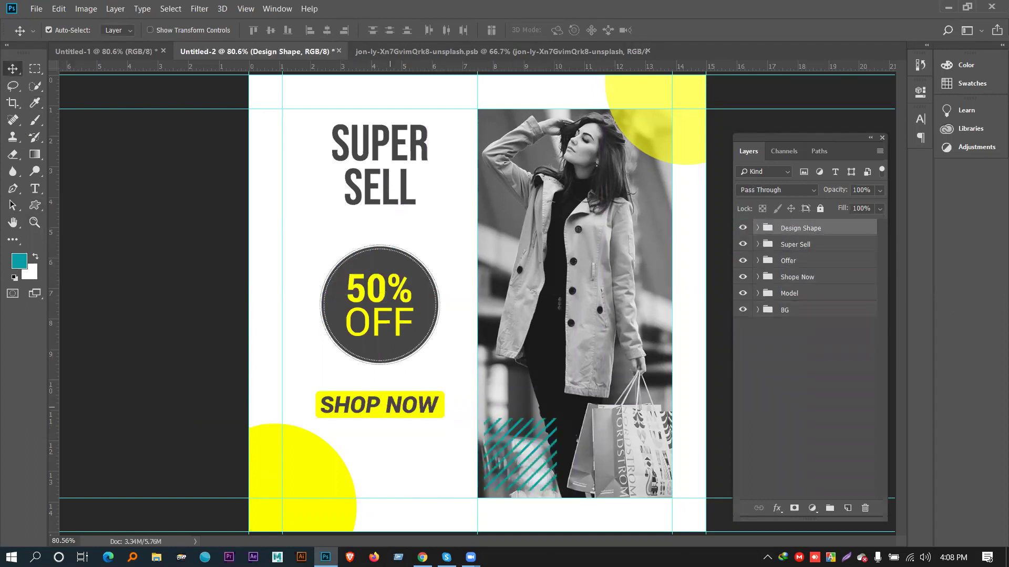
left_click_drag(524, 466, 517, 473)
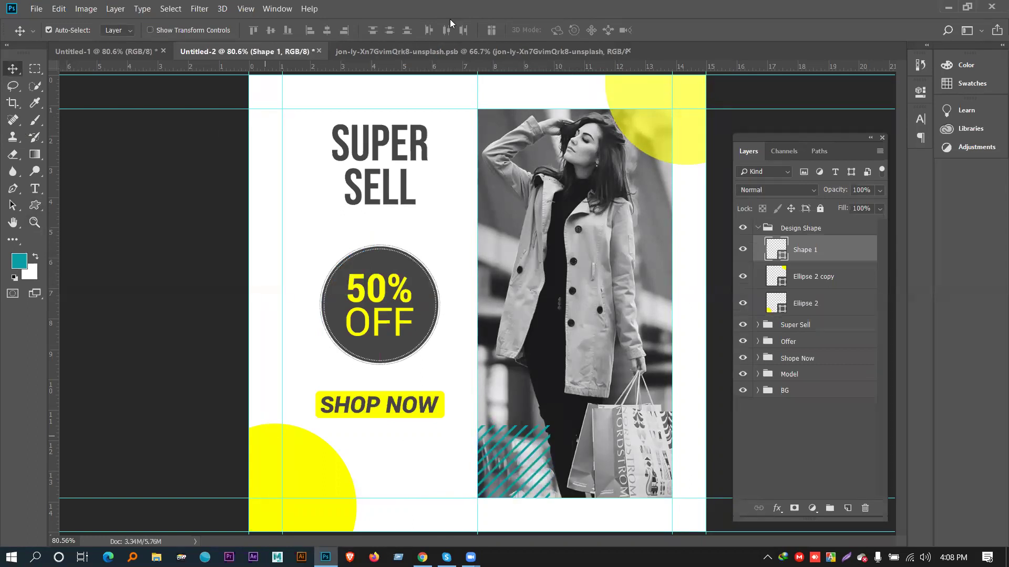
Fill the diagonal-stripe shape with the recently used yellow.
left_click(698, 377)
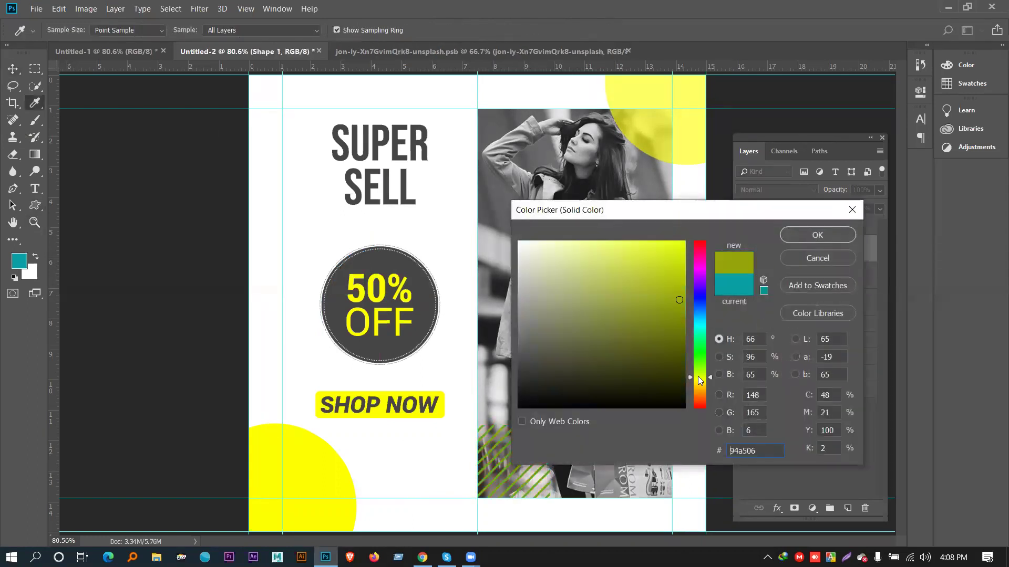
left_click(817, 258)
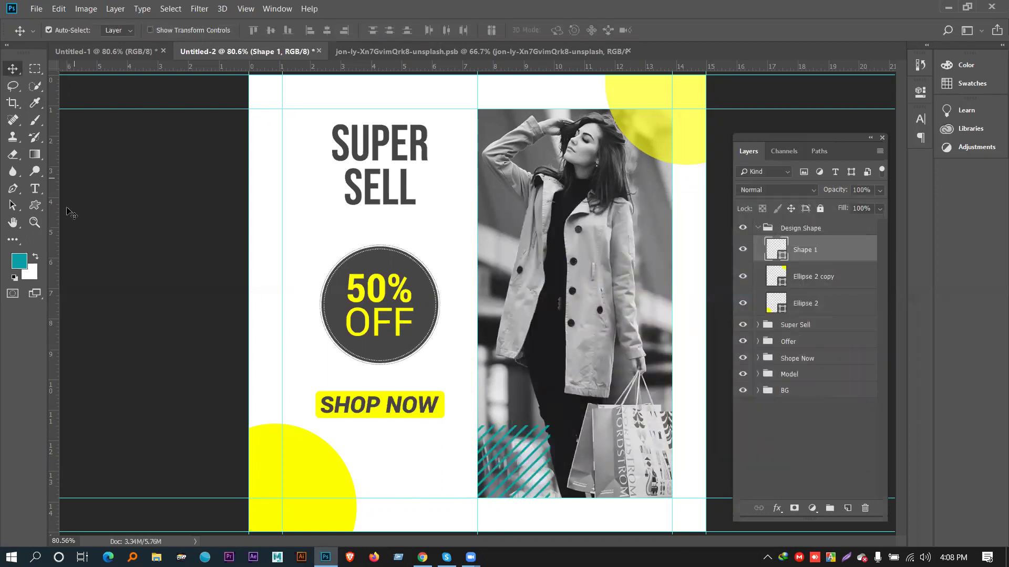
left_click(31, 201)
left_click(121, 30)
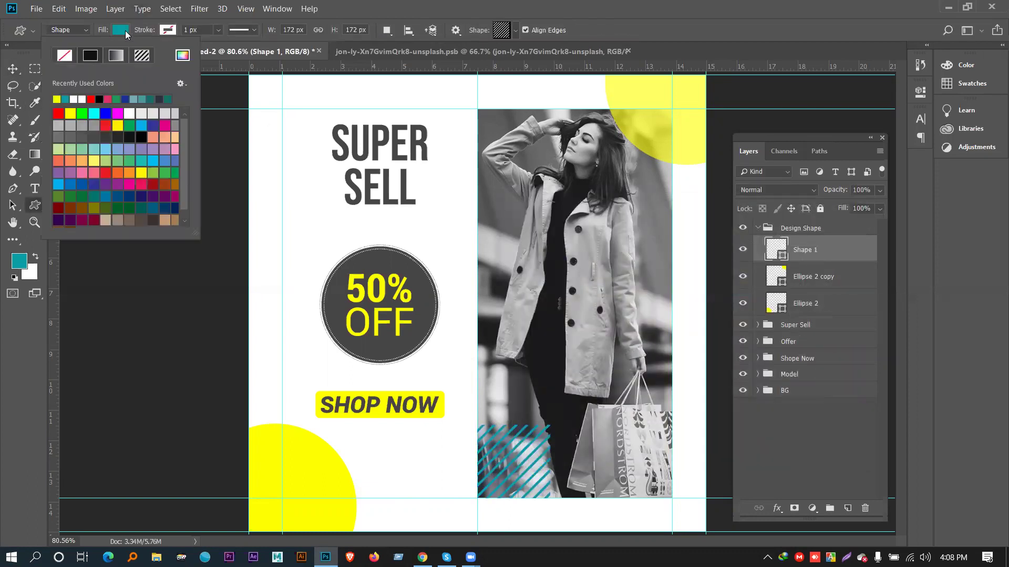
left_click(56, 99)
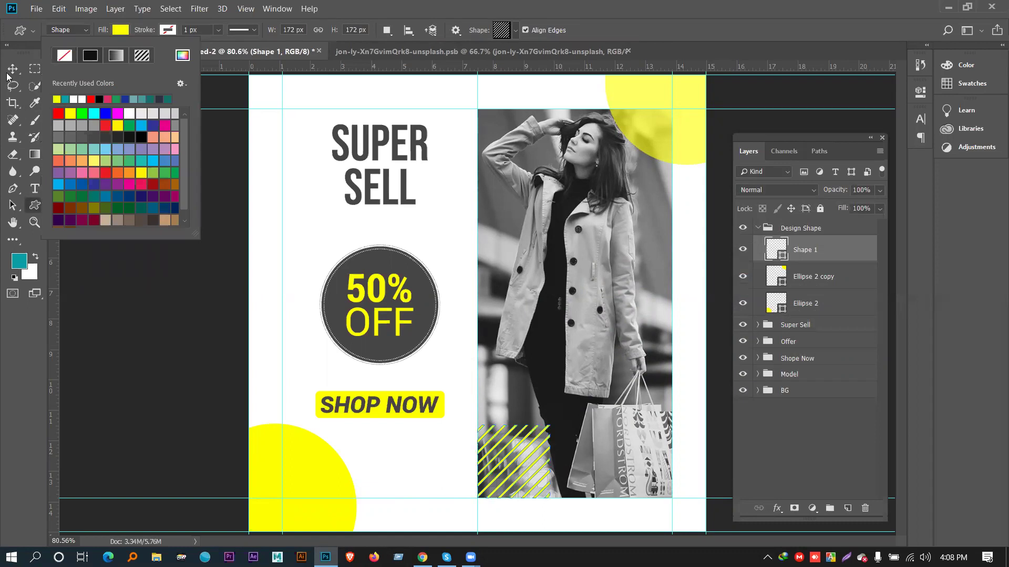
left_click(12, 69)
left_click(183, 360)
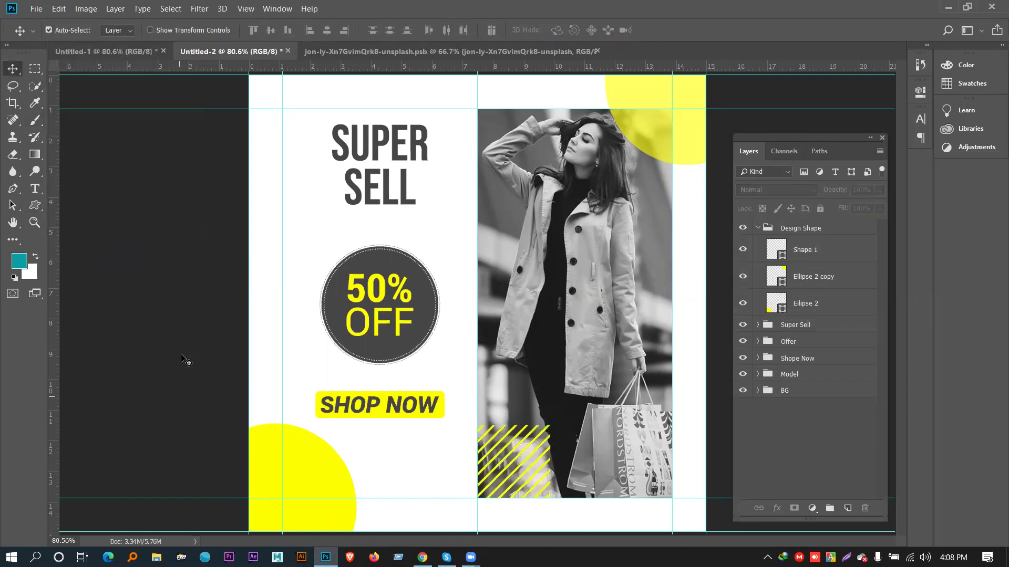
Move the yellow stripe shape down so it straddles the photo's lower edge at its left corner.
left_click(534, 490)
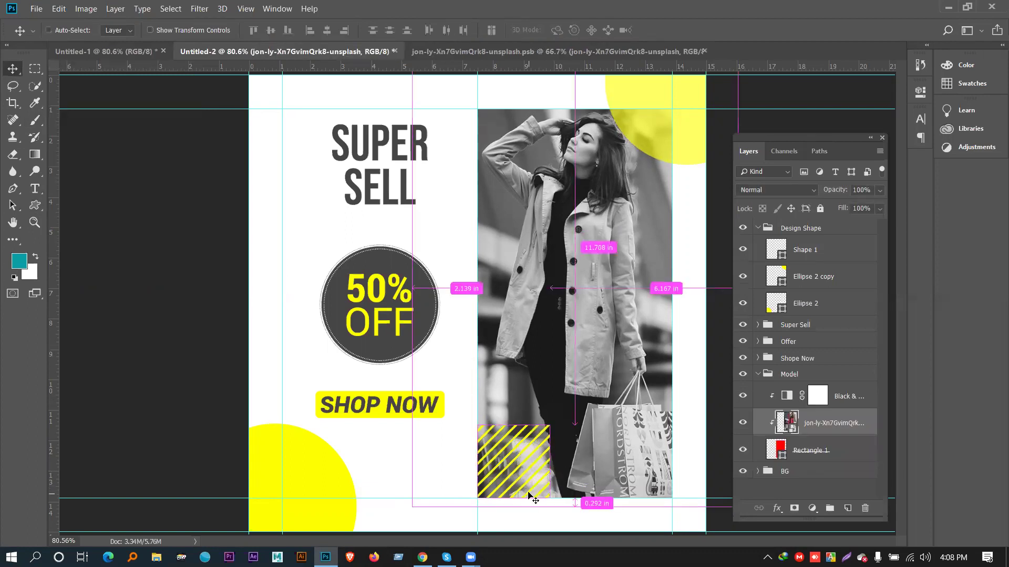
left_click(813, 250)
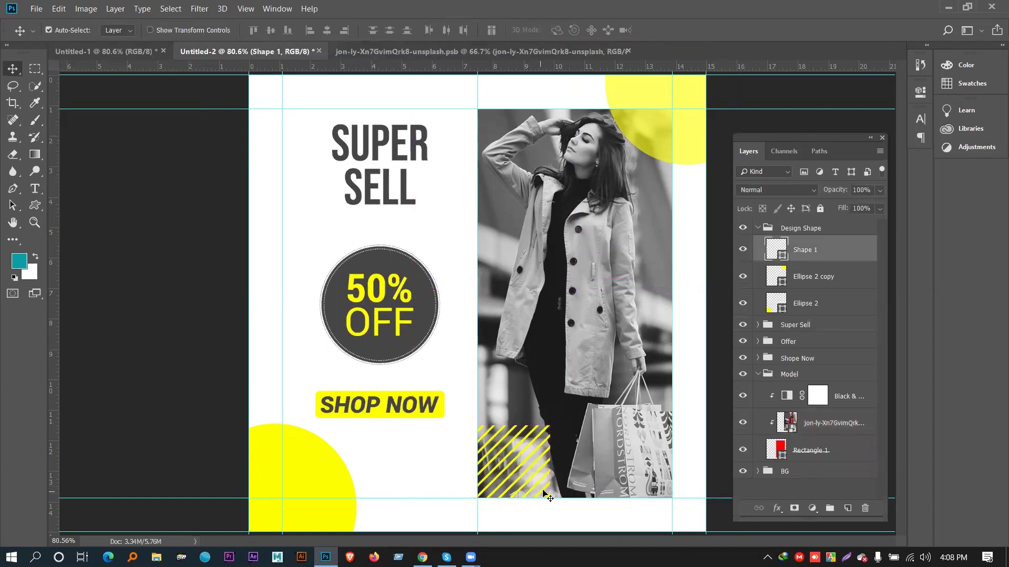
left_click_drag(543, 492, 522, 493)
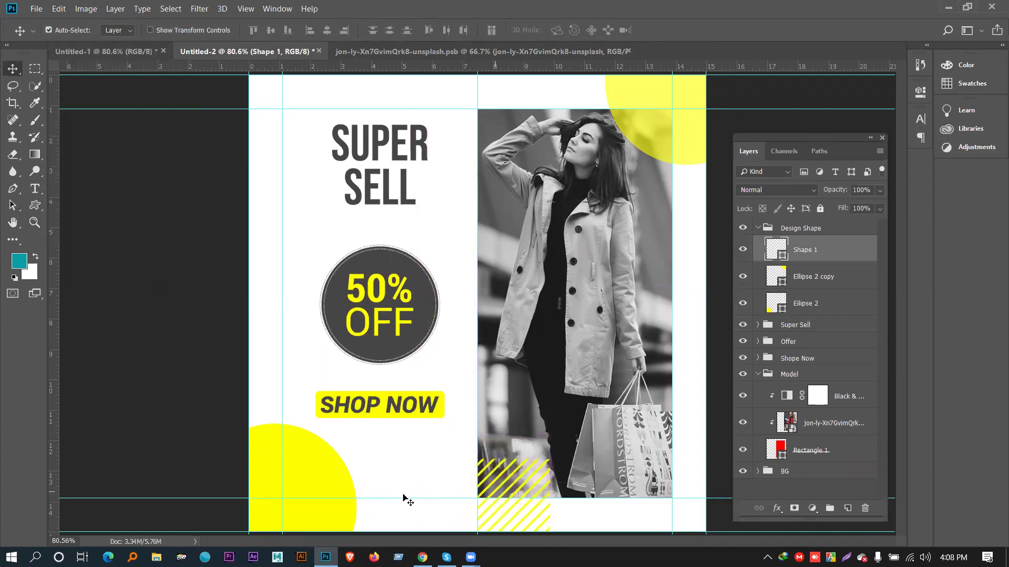
left_click(150, 372)
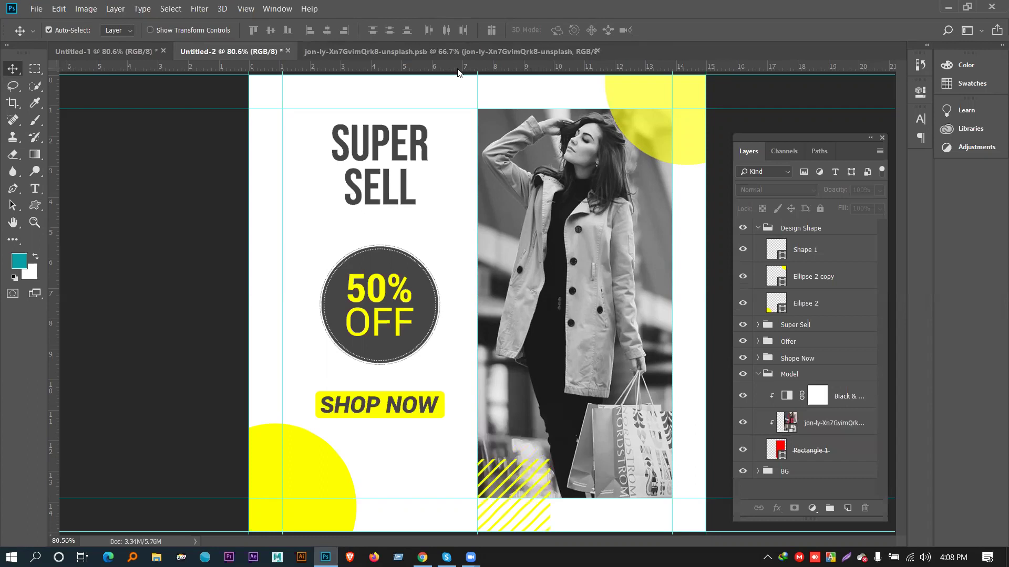
Draw a thin-ring custom shape about 82 px in diameter above the upper-left edge of the offer circle.
left_click(43, 204)
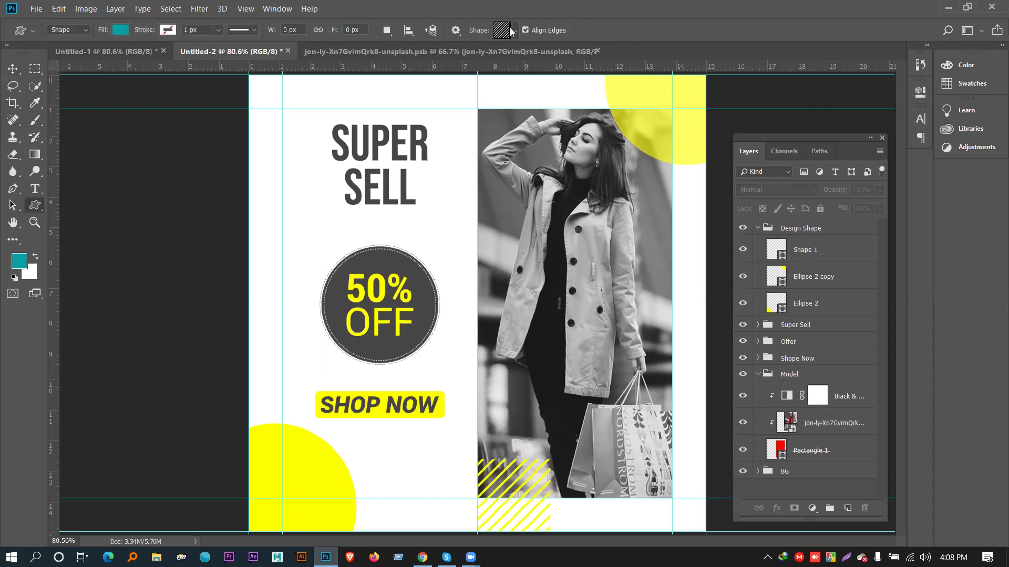
left_click(510, 31)
scroll(483, 121, "down", 1)
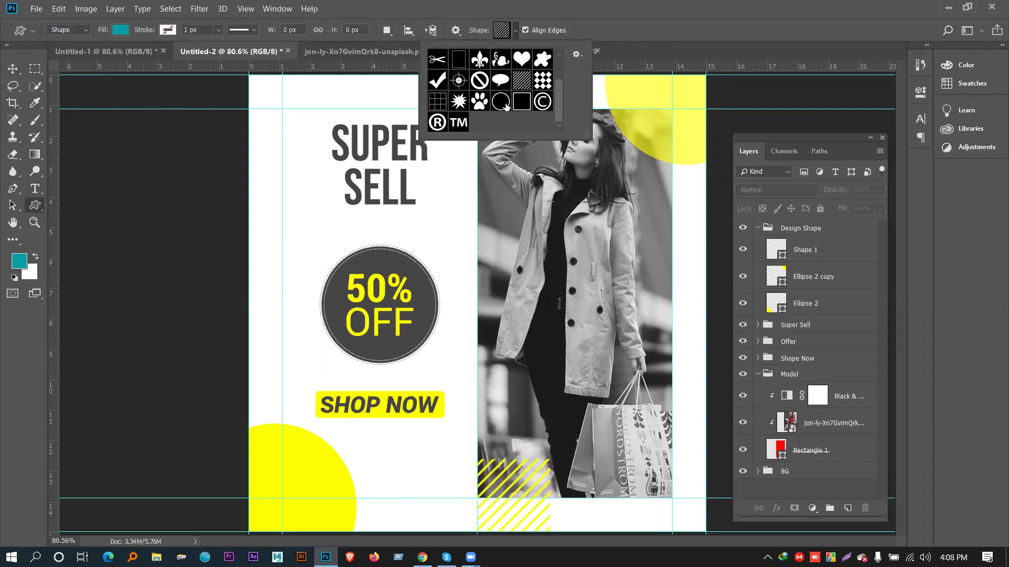
scroll(506, 105, "up", 3)
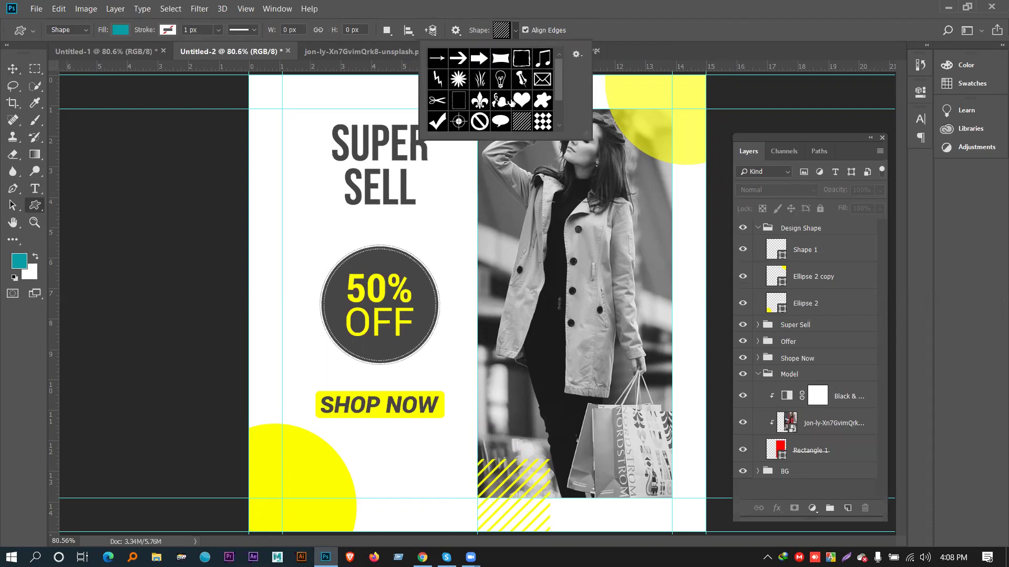
scroll(511, 102, "down", 1)
left_click(501, 111)
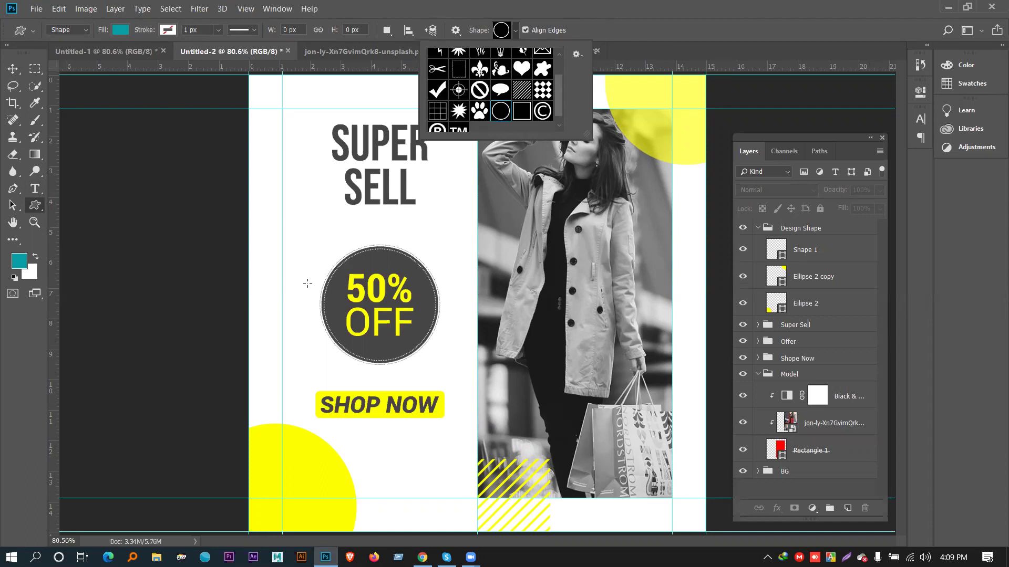
left_click(312, 235)
left_click_drag(308, 231, 352, 264)
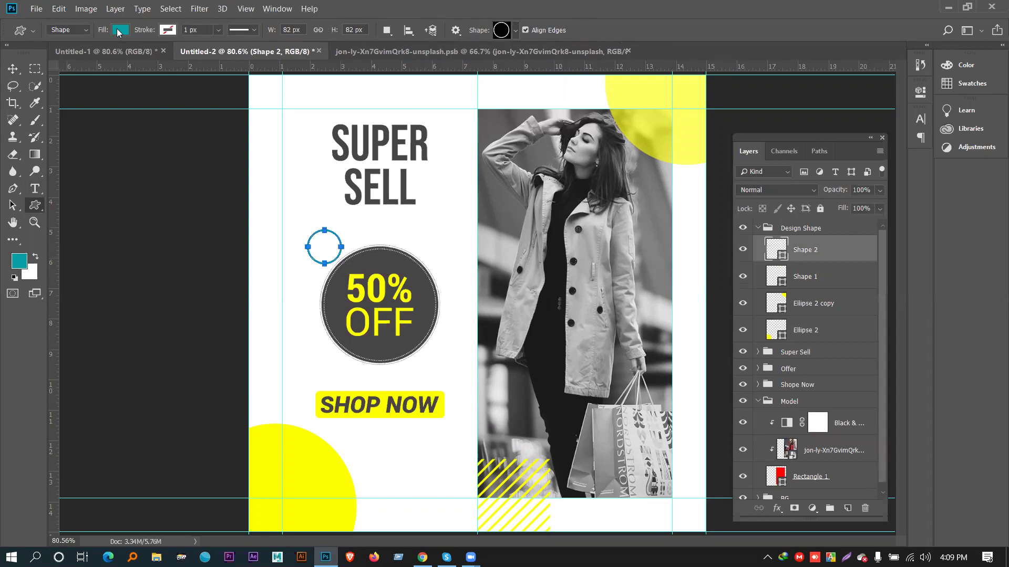
Fill the thin ring with black and move it onto the photo's right edge beside the model's shoulder.
left_click(118, 30)
left_click(57, 100)
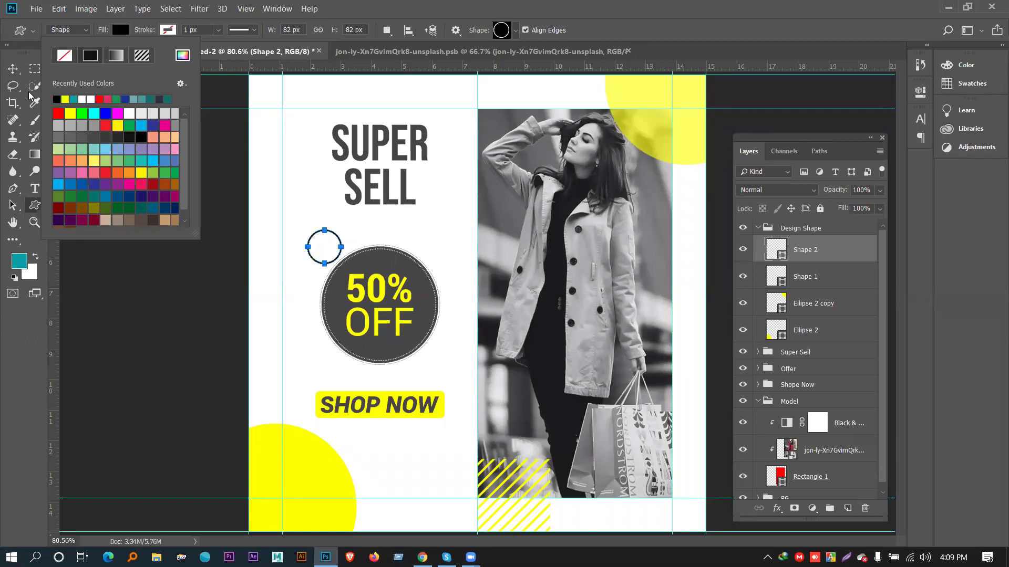
left_click(21, 72)
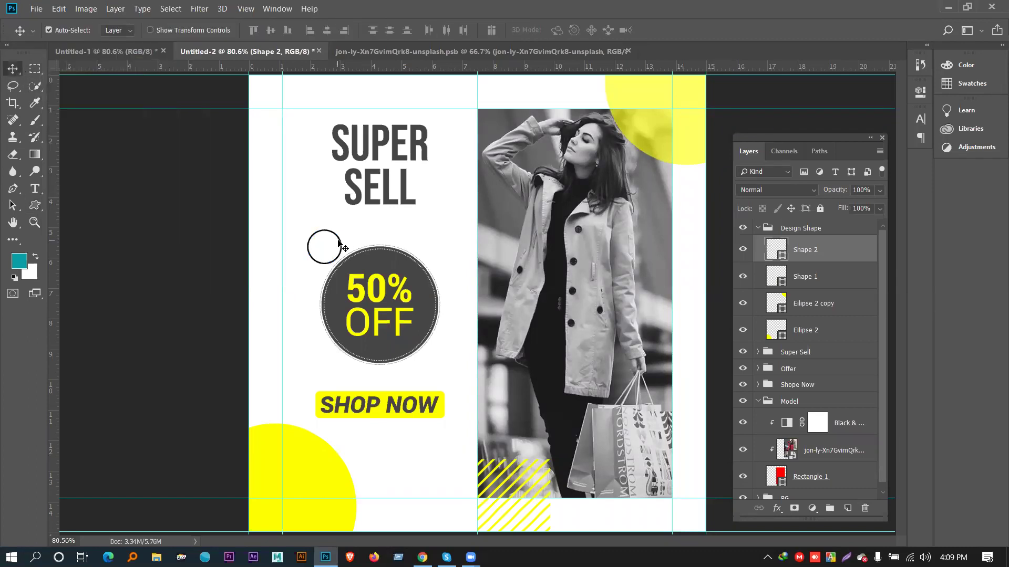
left_click_drag(341, 242, 671, 230)
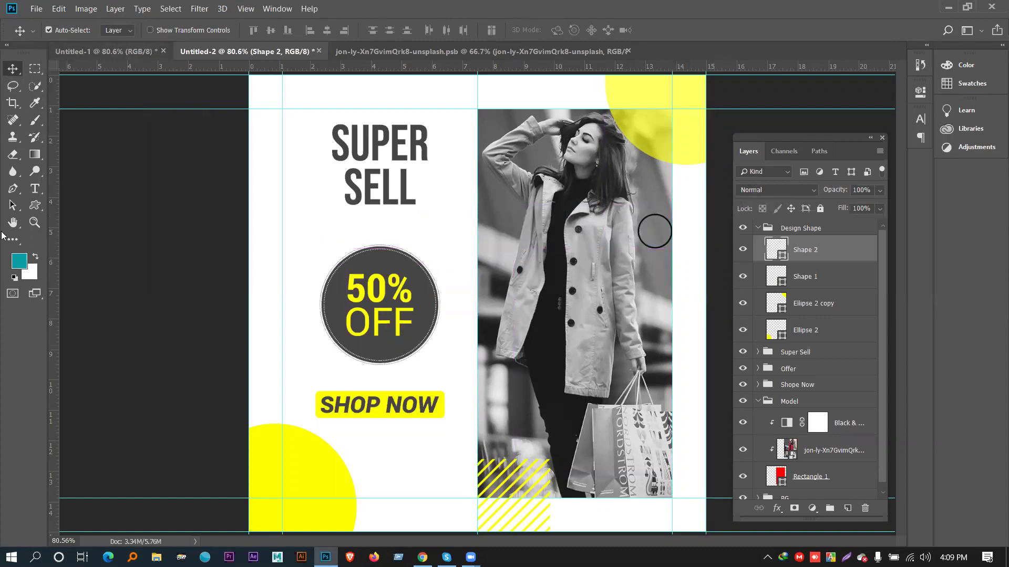
Change the fill of the thin ring on the photo to yellow.
left_click(37, 204)
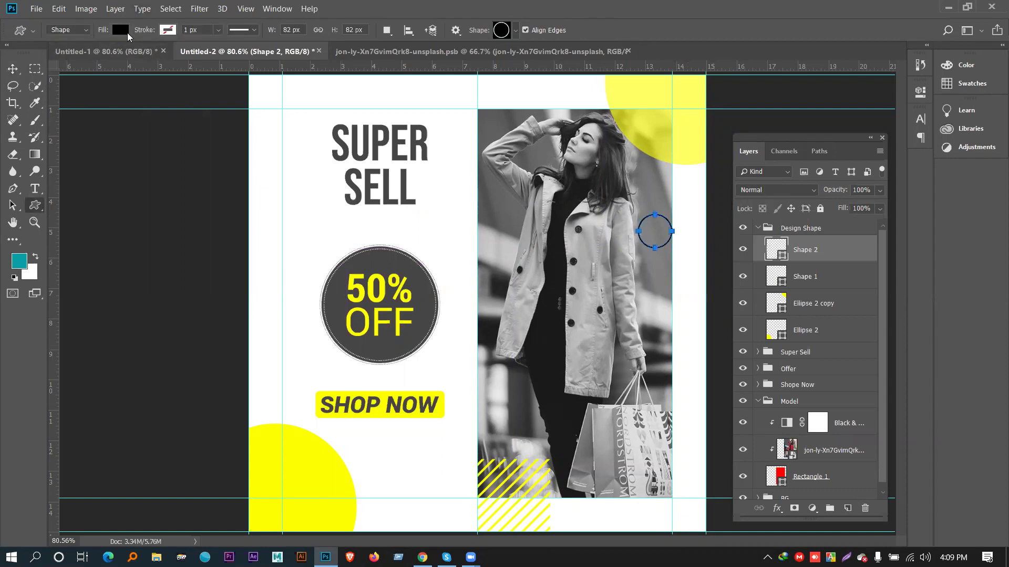
left_click(164, 30)
left_click(67, 100)
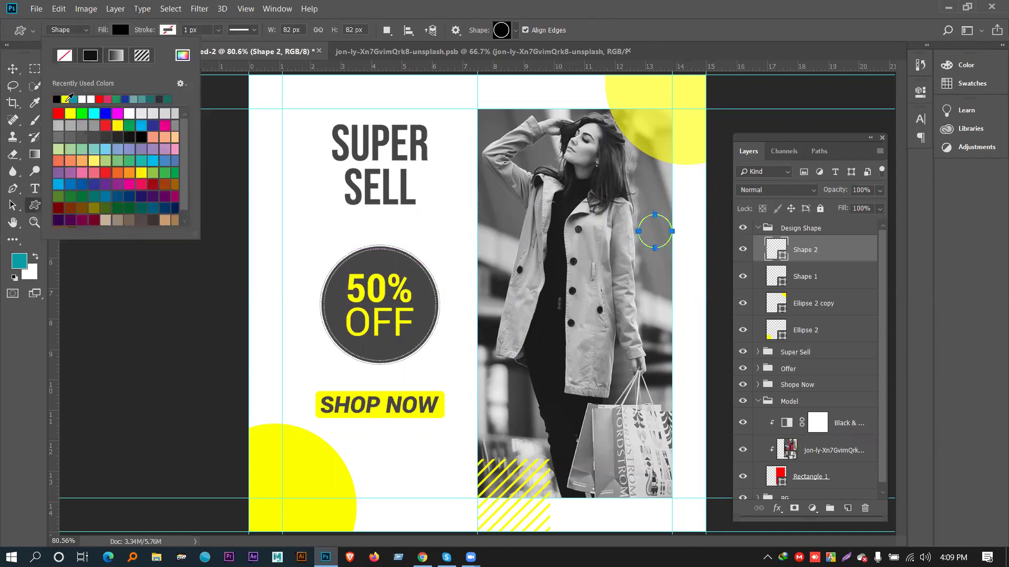
left_click(13, 68)
left_click(203, 224)
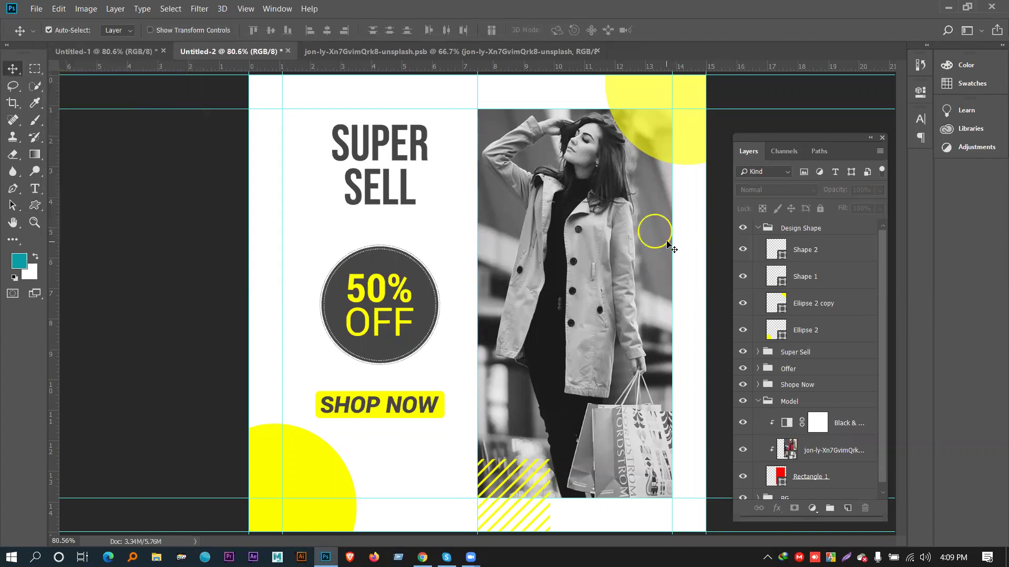
Collapse the Design Shape and Model layer groups.
left_click(759, 231)
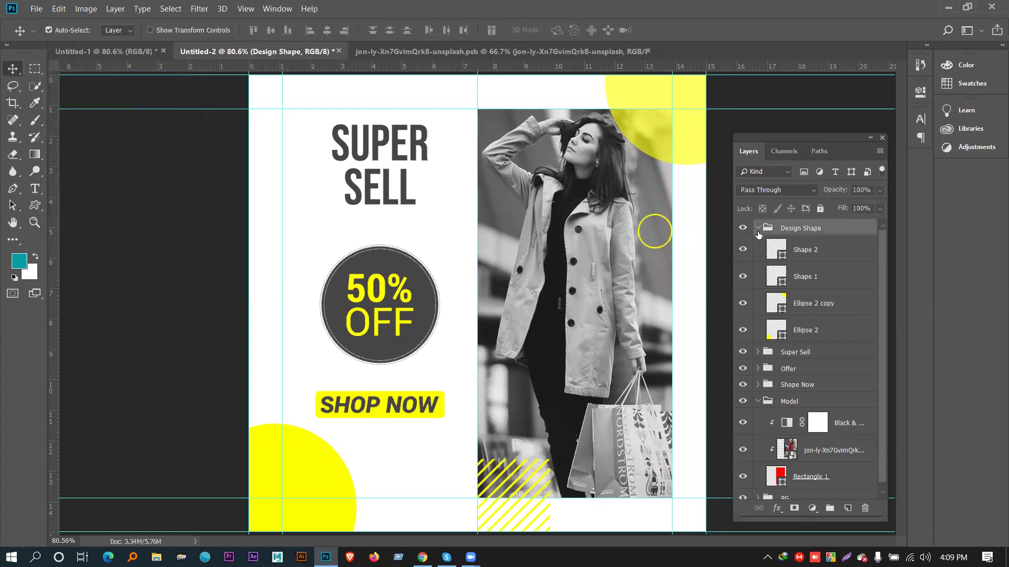
left_click(758, 228)
left_click(760, 297)
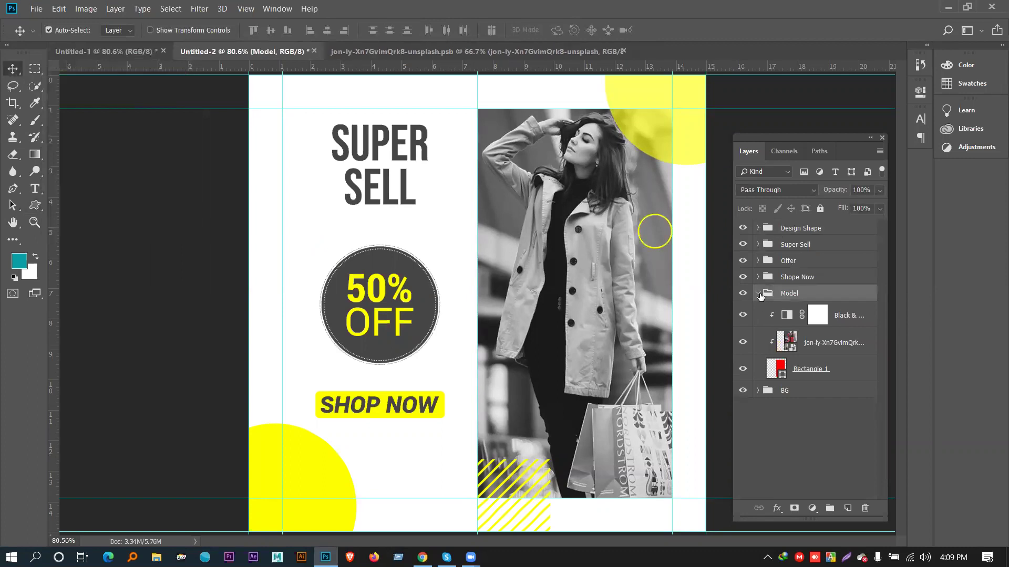
left_click(758, 294)
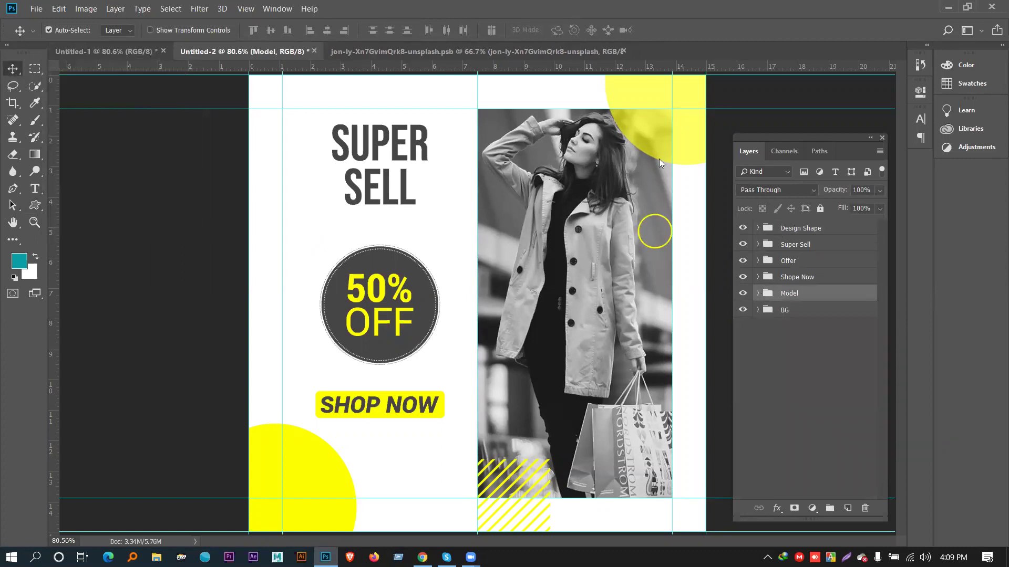
Set the BG shape's fill colour to light grey efecec, and collapse the layer list to clear the view.
left_click(351, 226)
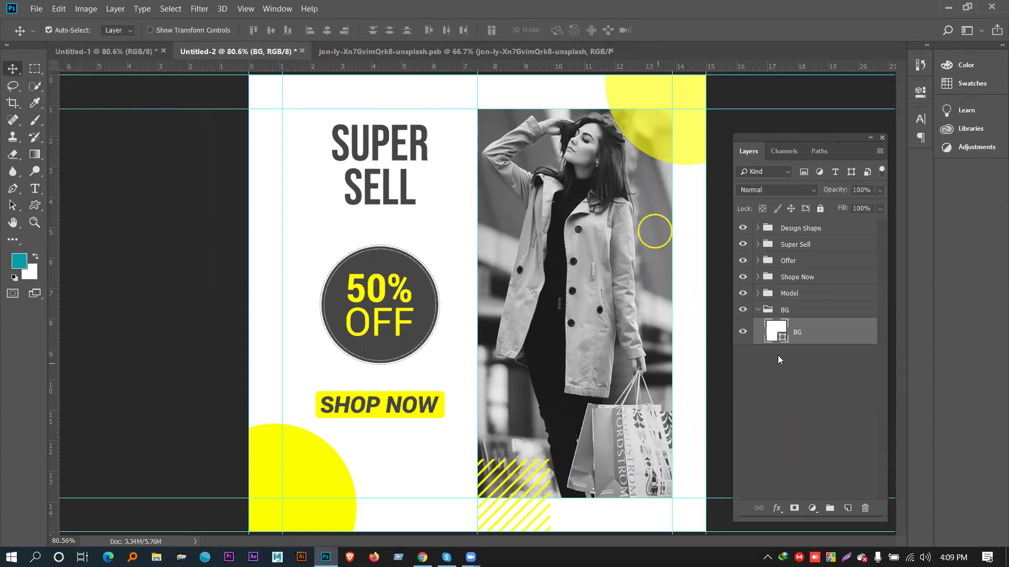
double_click(773, 328)
mouse_move(520, 283)
left_mouse_down()
mouse_move(519, 312)
mouse_move(520, 251)
left_mouse_up()
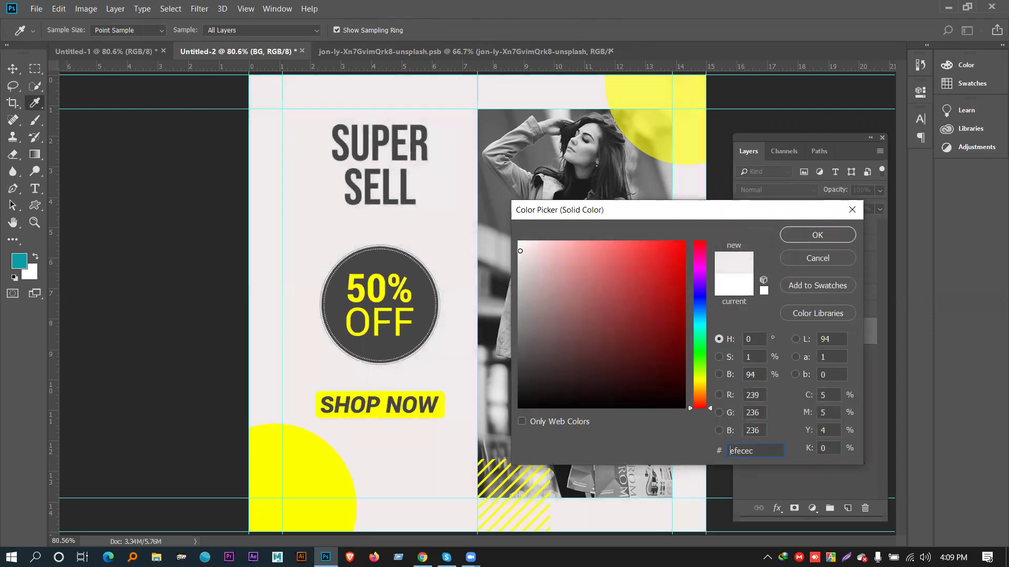
key("Return")
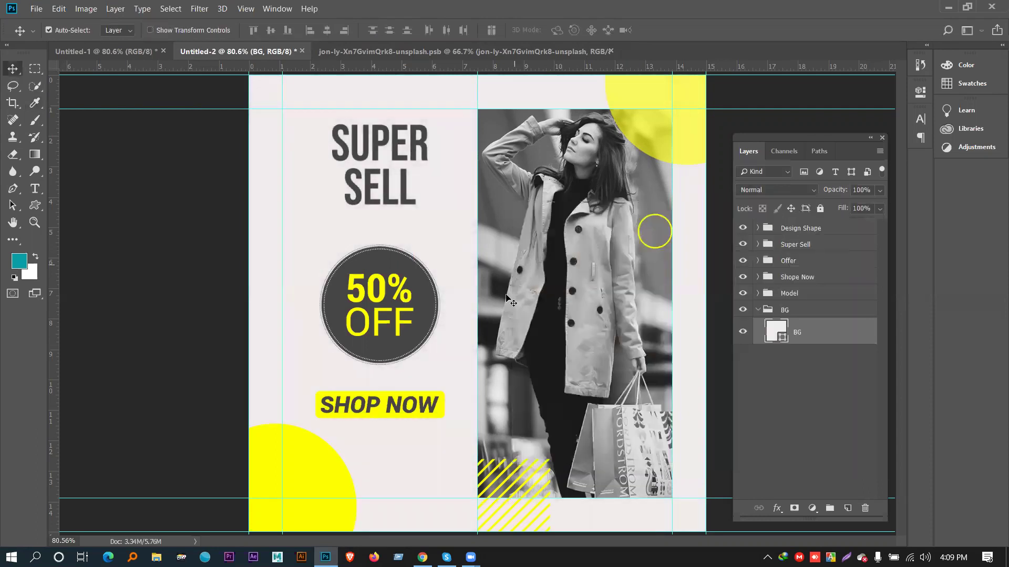
left_click(869, 139)
left_click(752, 330)
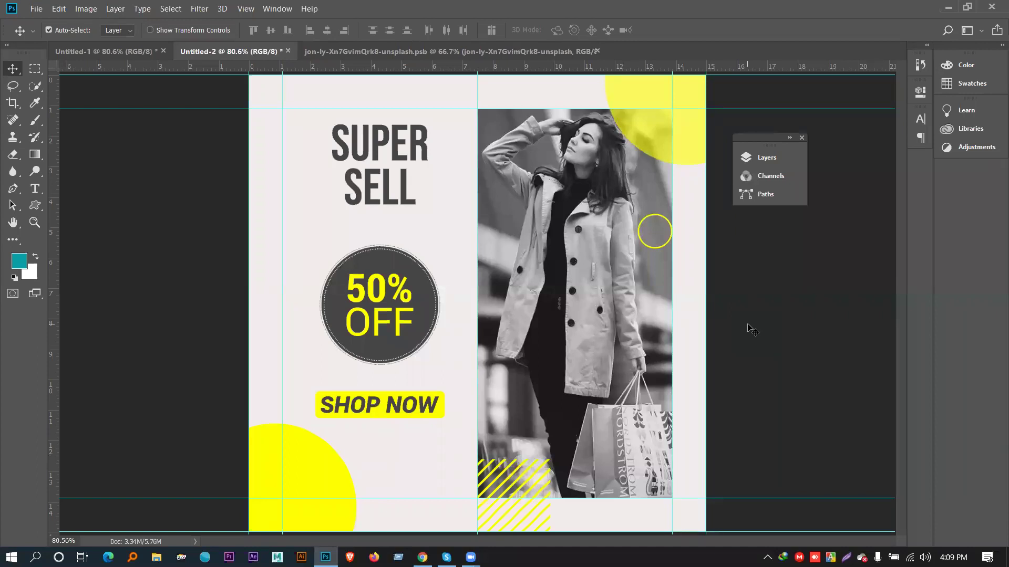
Export the banner with Save for Web as a JPEG named "supe" on the Desktop.
left_click(36, 9)
mouse_move(84, 177)
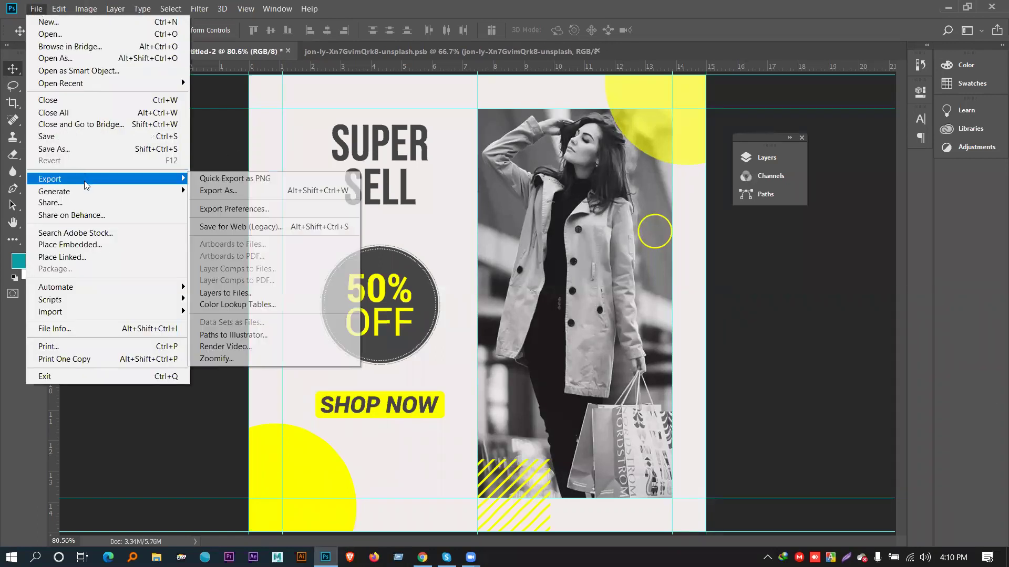
left_click(300, 228)
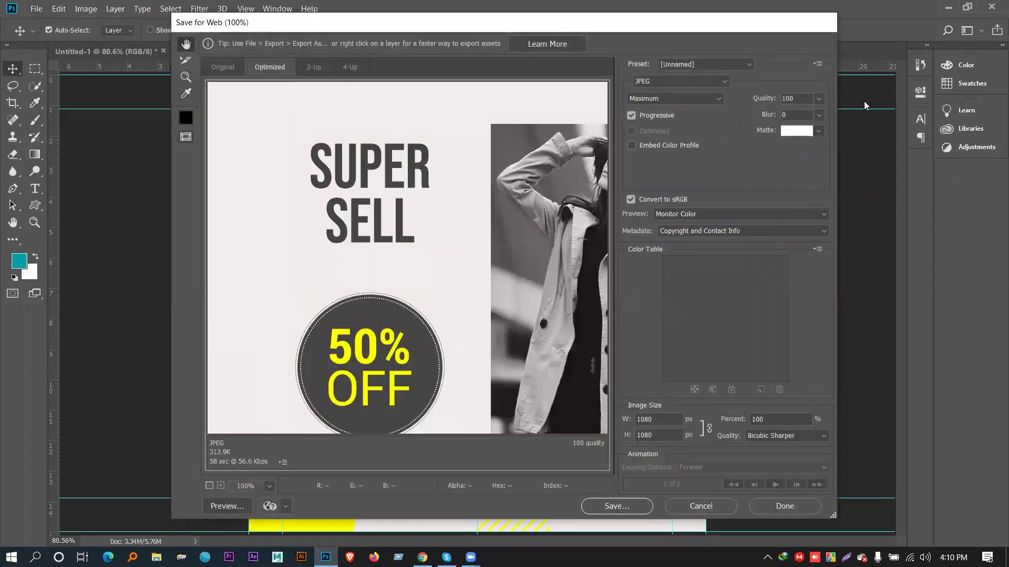
left_click(608, 505)
left_click(211, 132)
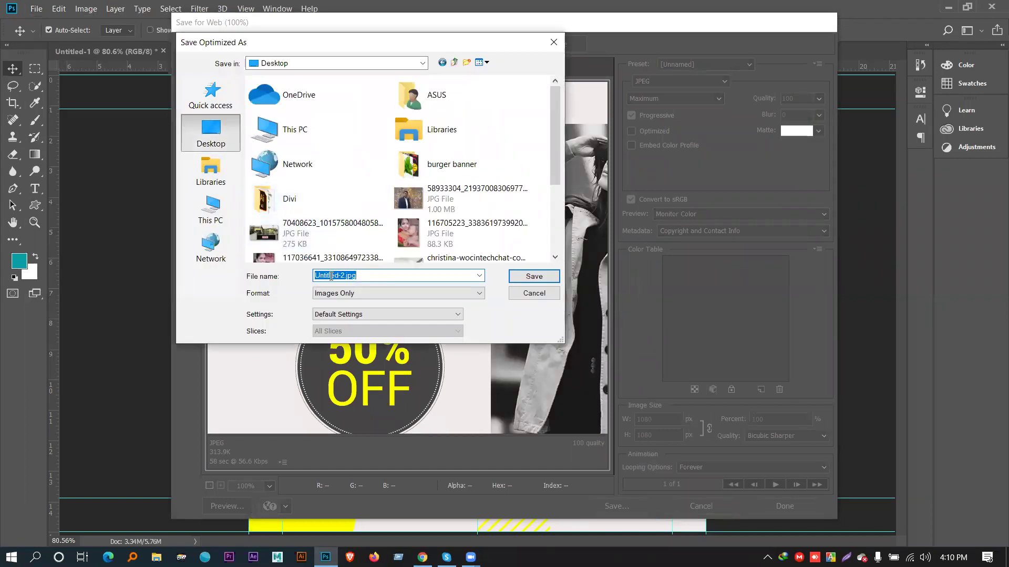
type("supe")
key("Return")
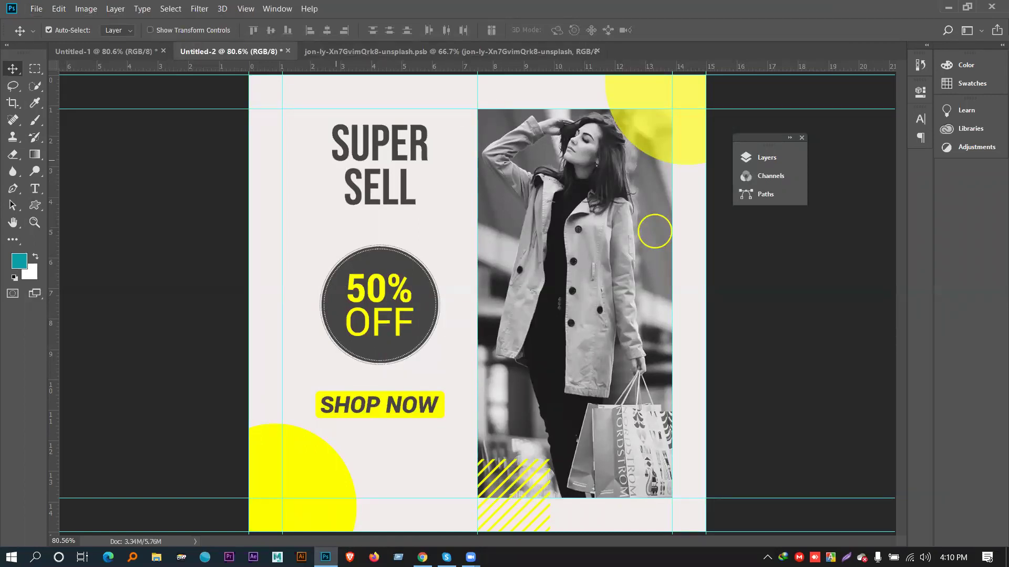
Create a new document 1200 px wide and 800 px high, and move the floating layer list clear of the canvas.
left_click(36, 8)
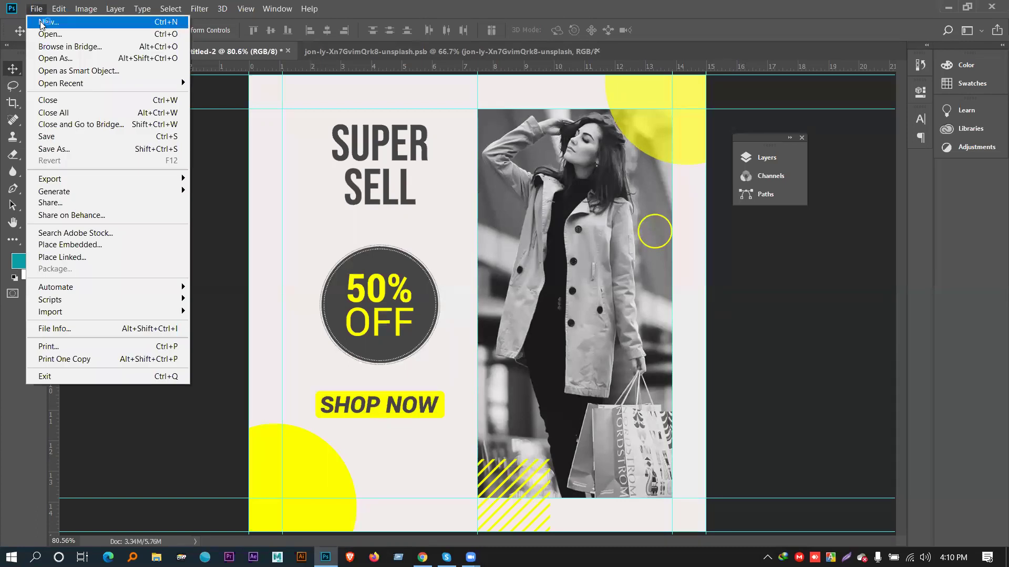
left_click(48, 22)
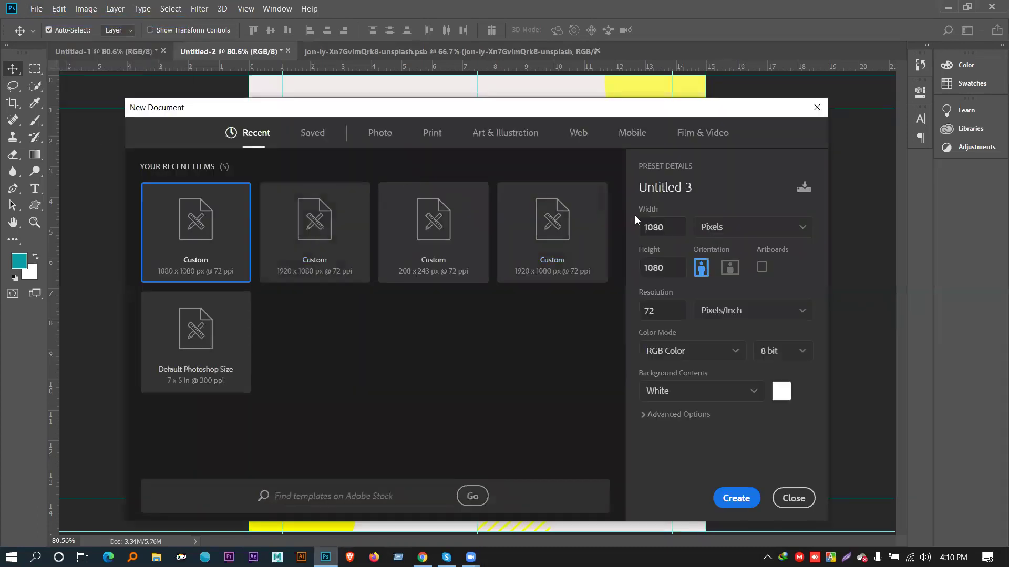
double_click(665, 226)
type("1200")
key("Tab")
type("800")
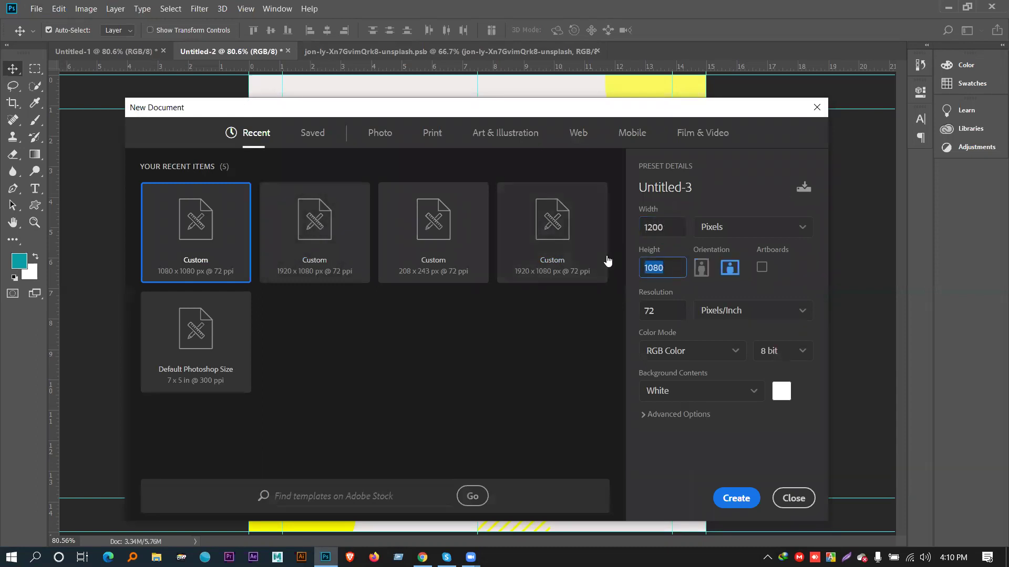
key("Return")
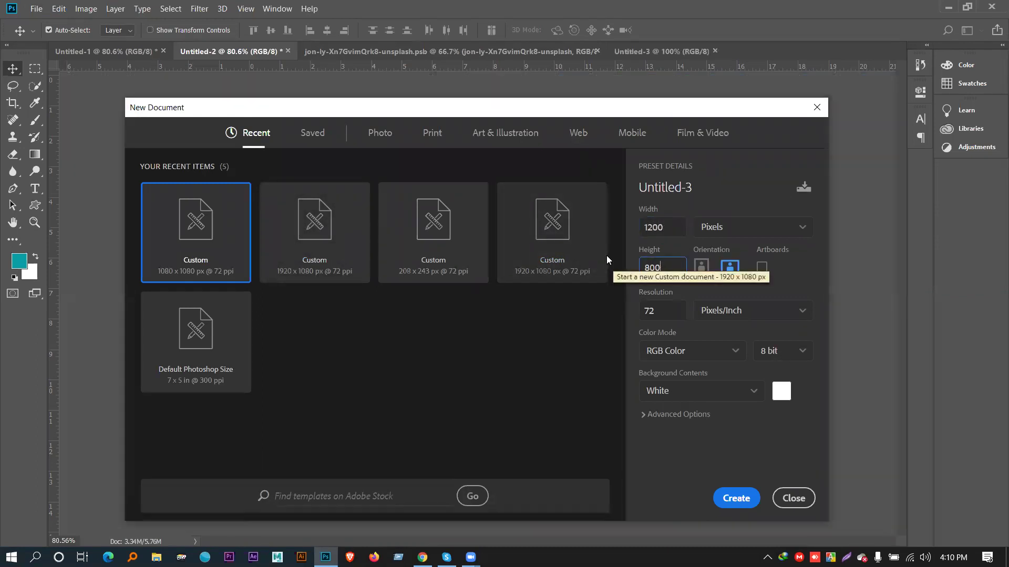
left_click_drag(764, 141, 826, 141)
Place super-sell.jpg from the Desktop as an embedded image in the centre of the blank canvas.
left_click(36, 8)
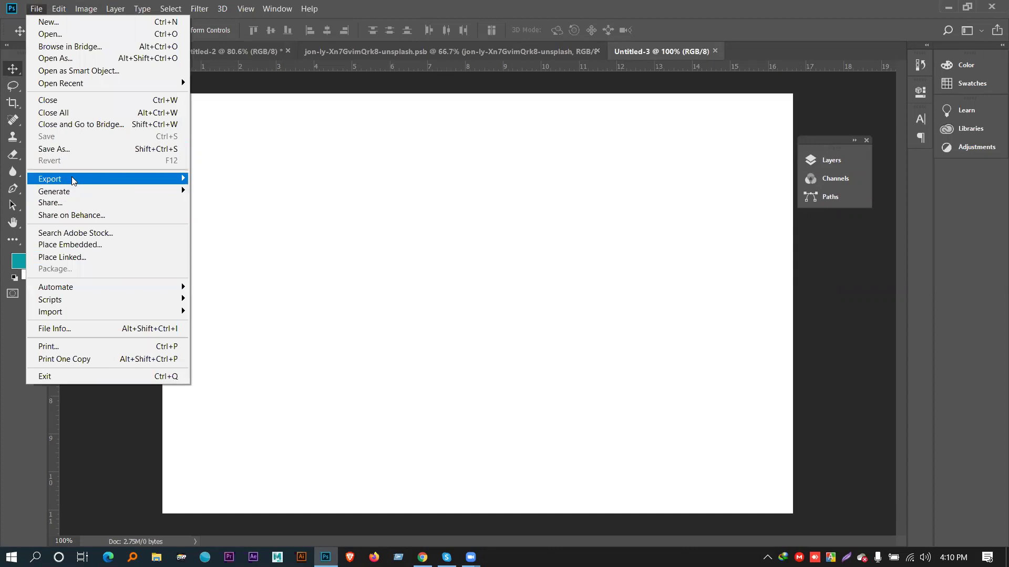
left_click(68, 245)
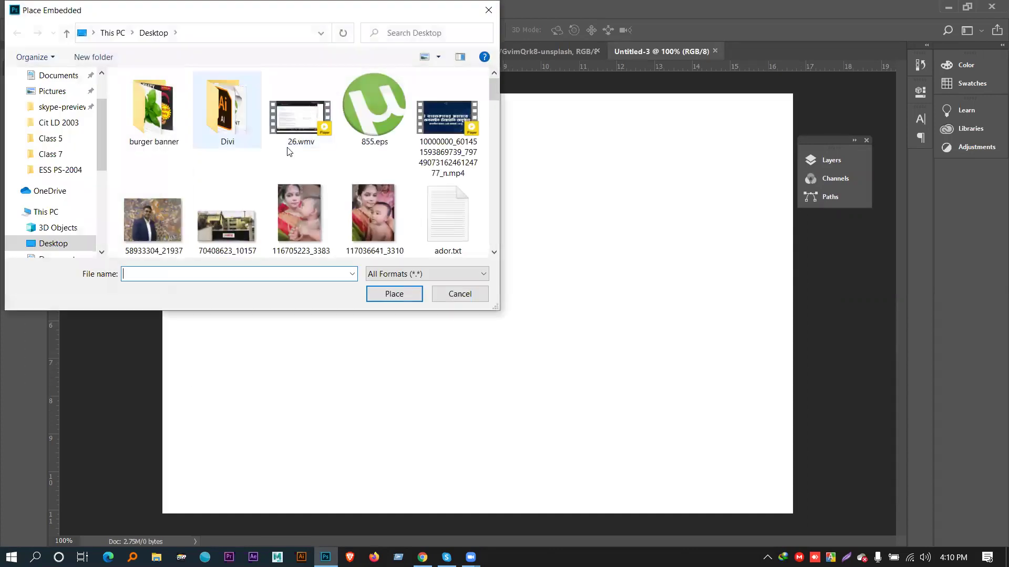
left_click(299, 213)
left_click(326, 188)
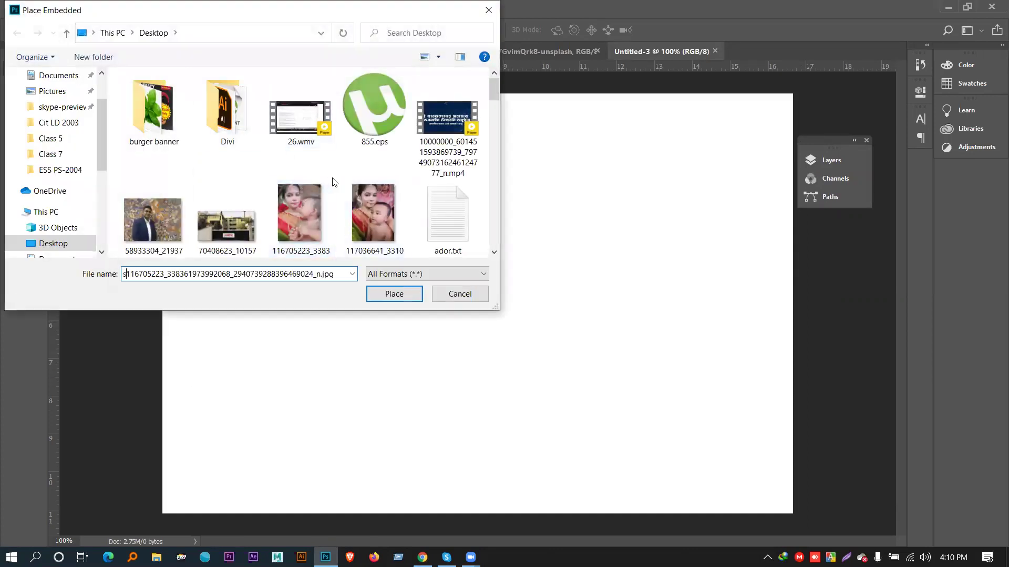
key("s")
key("Right")
key("Right")
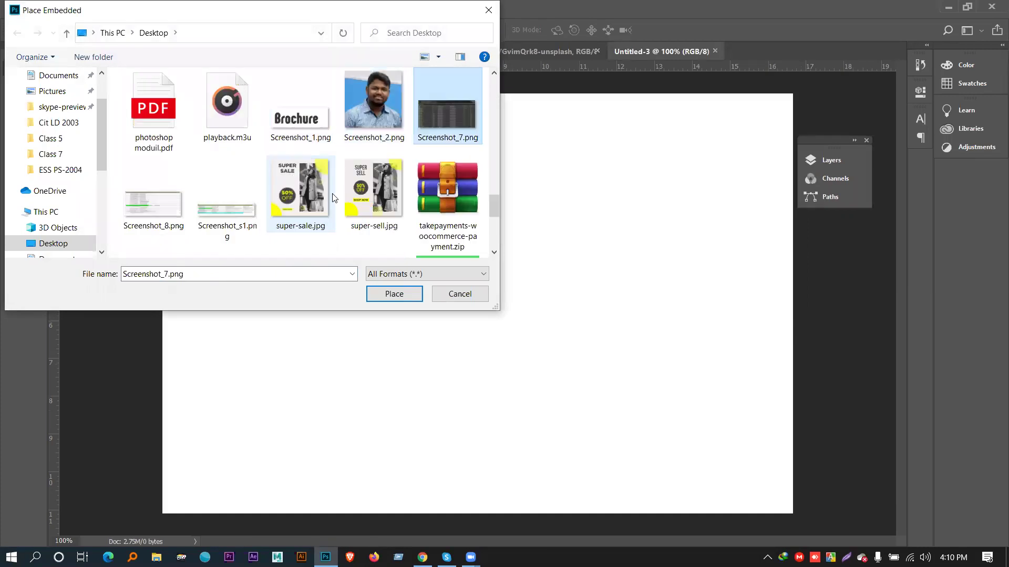
double_click(371, 184)
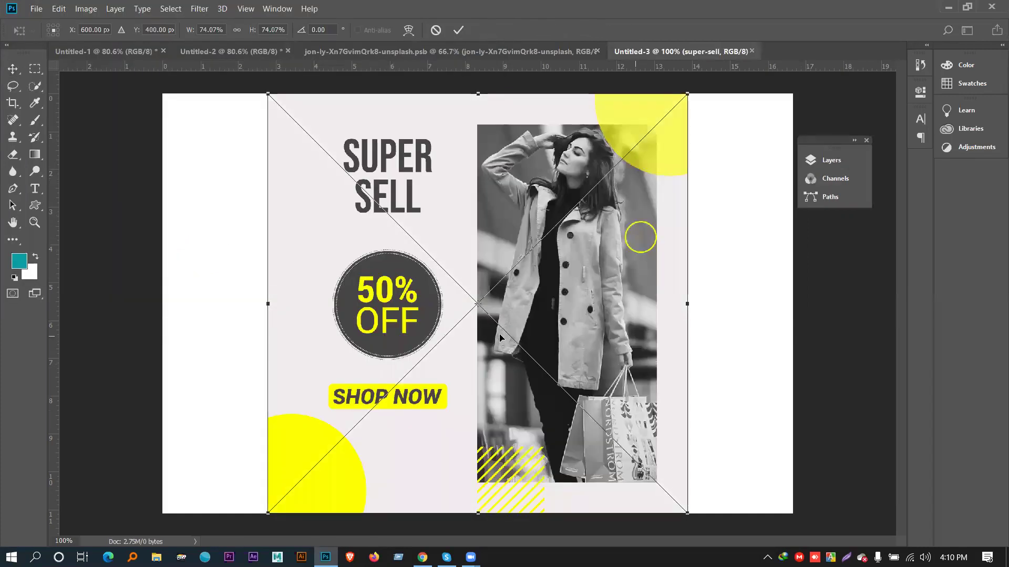
key("Return")
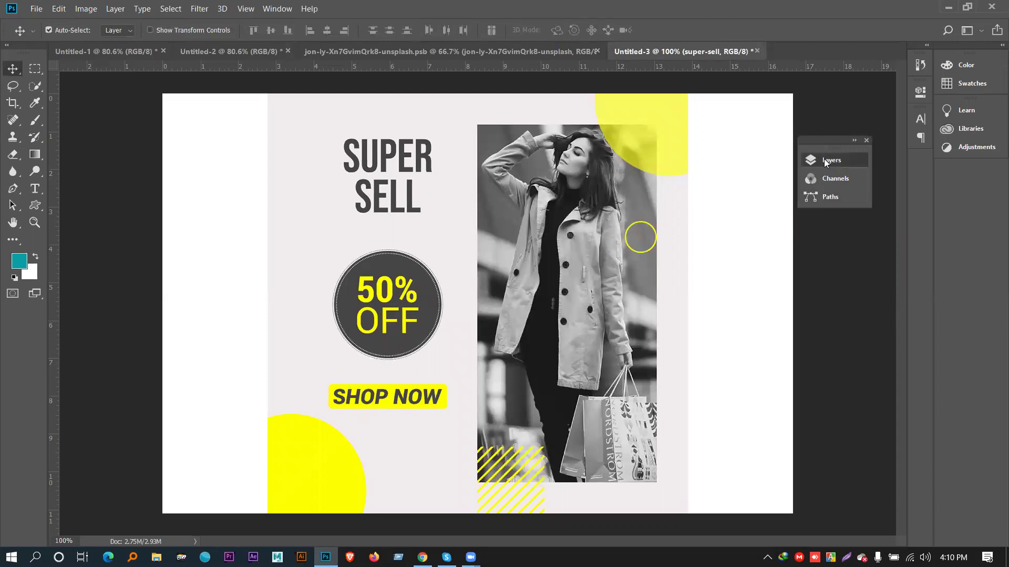
Rasterize the super-sell layer and convert it to a smart object.
left_click(831, 159)
right_click(717, 232)
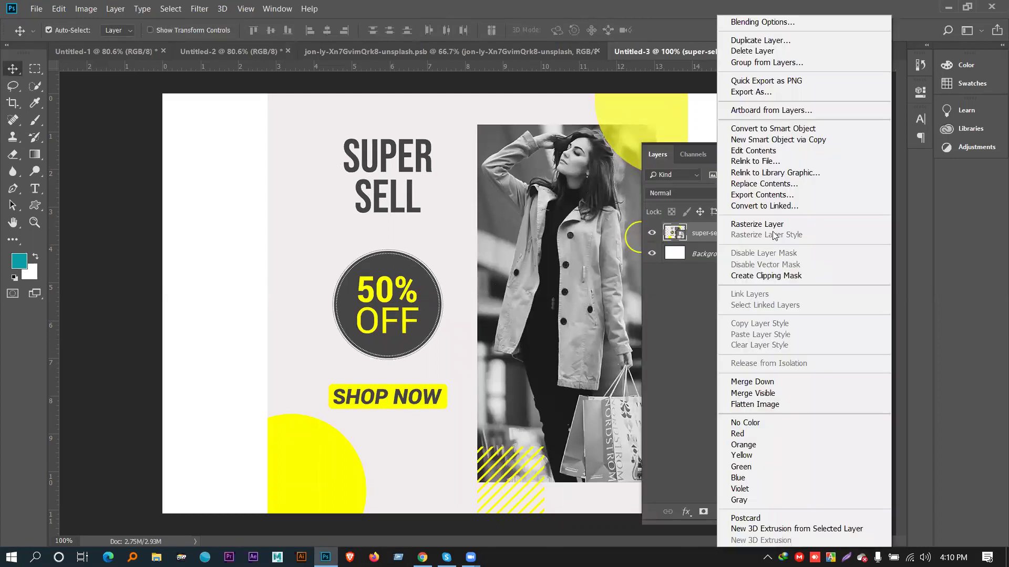
left_click(741, 221)
right_click(721, 272)
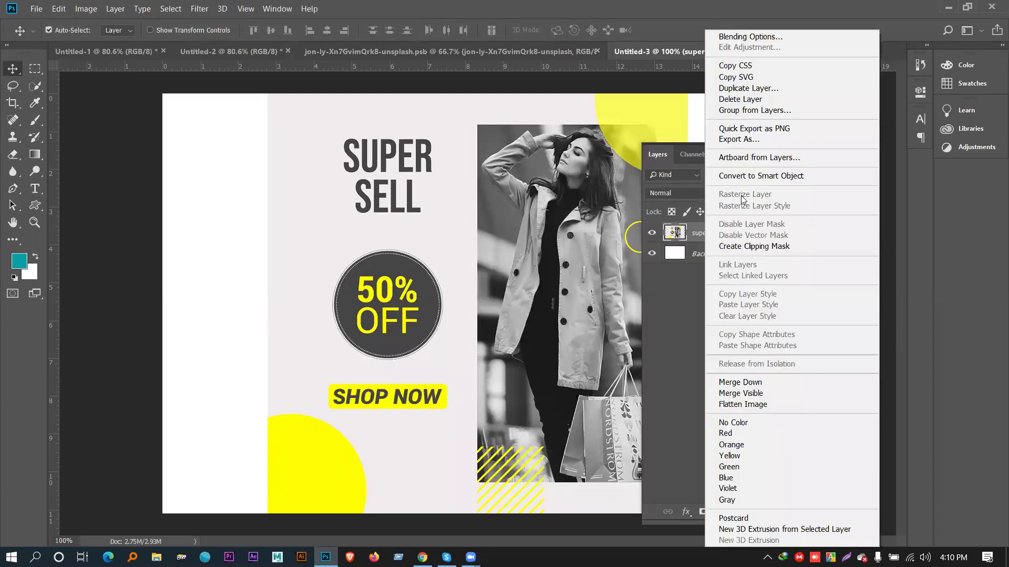
left_click(750, 175)
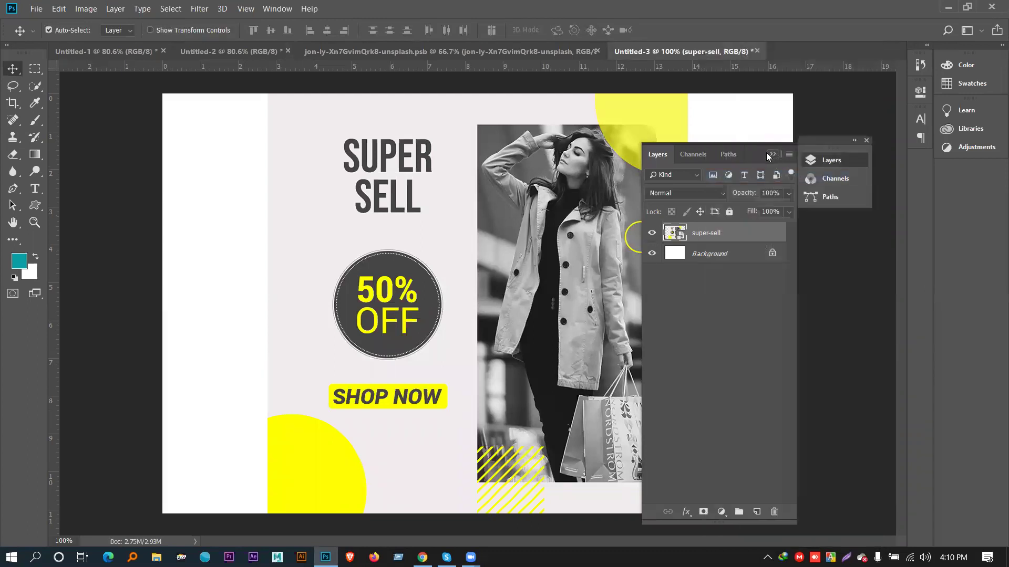
left_click(772, 154)
Move the placed banner to the right part of the canvas and scale it down to leave a margin all around.
left_click_drag(550, 198, 608, 203)
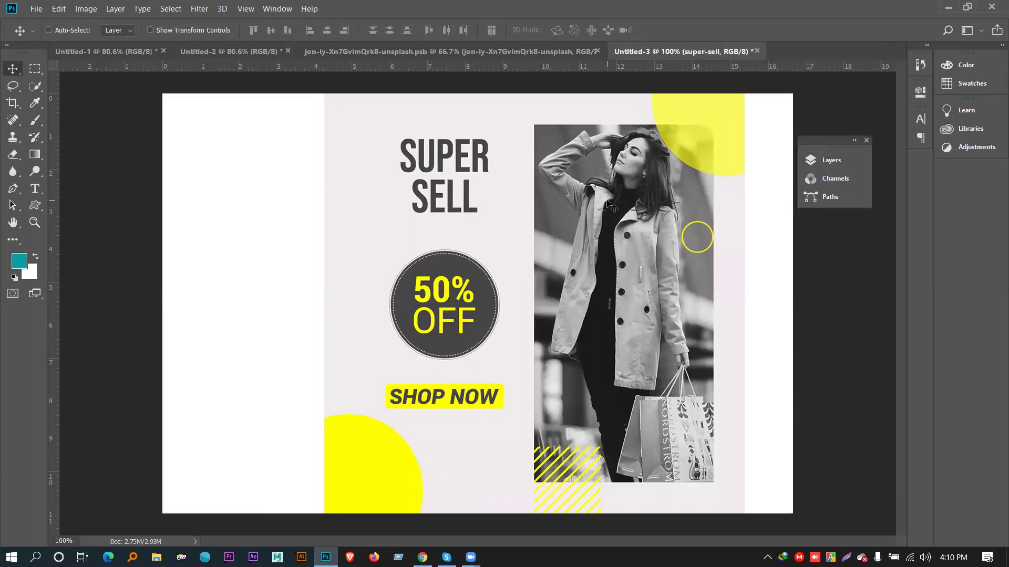
key("ctrl+t")
left_click_drag(740, 506, 718, 486)
key("Return")
left_click_drag(572, 334, 586, 332)
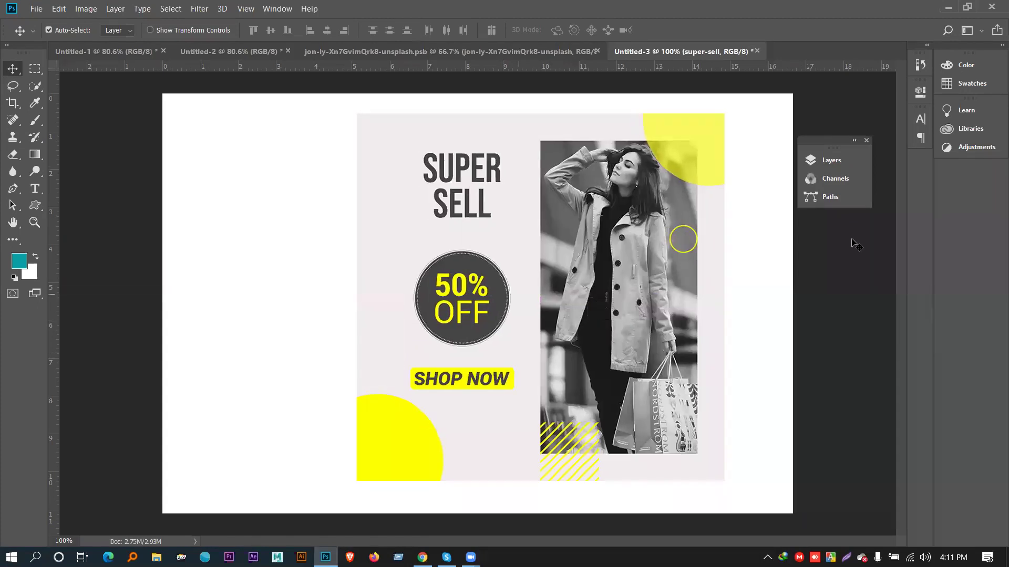
Open the contents of the super-sell smart object to inspect them, and return to the 1200 x 800 px document.
left_click(829, 160)
double_click(671, 231)
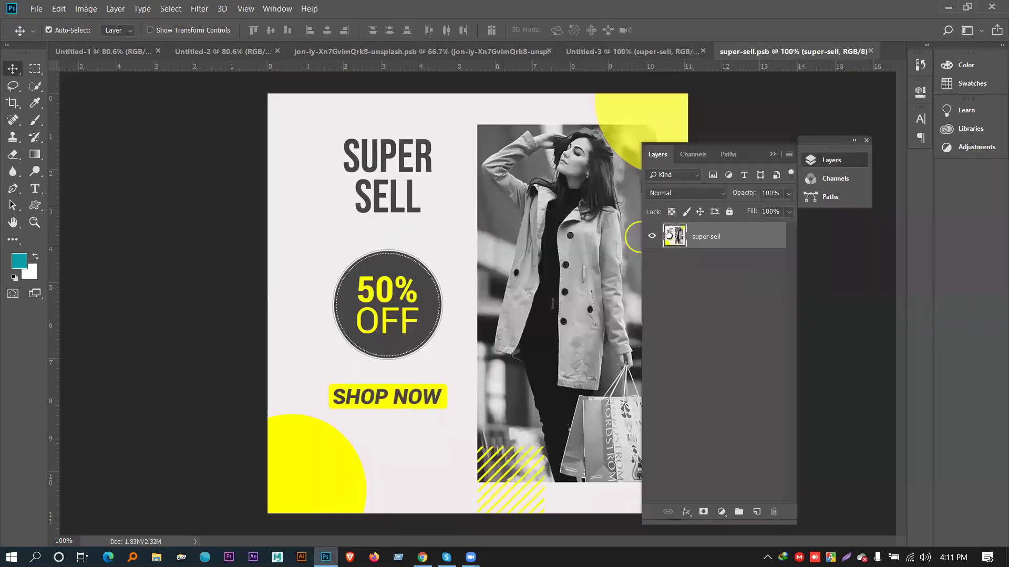
key("ctrl+w")
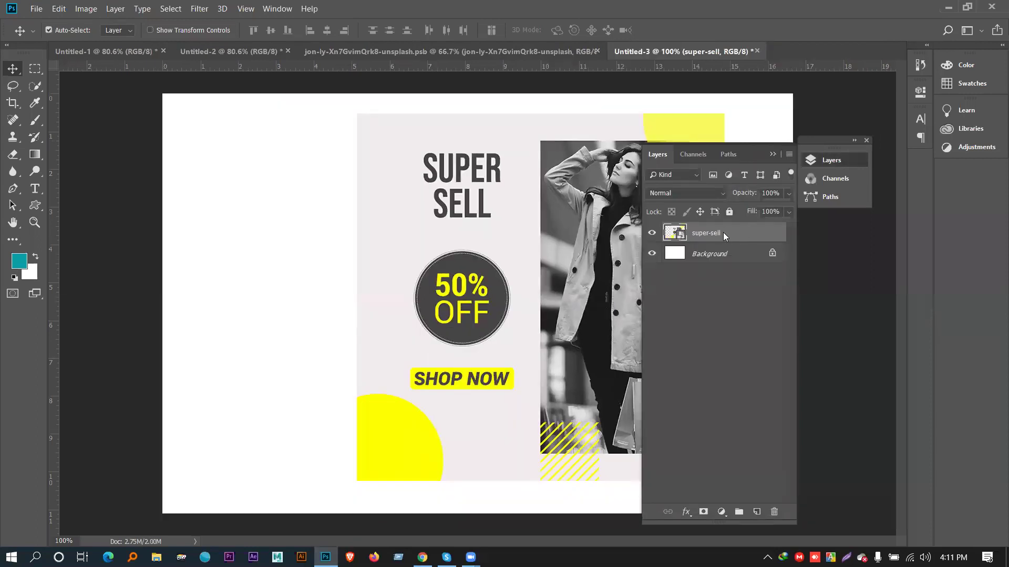
right_click(723, 232)
key("Escape")
key("space")
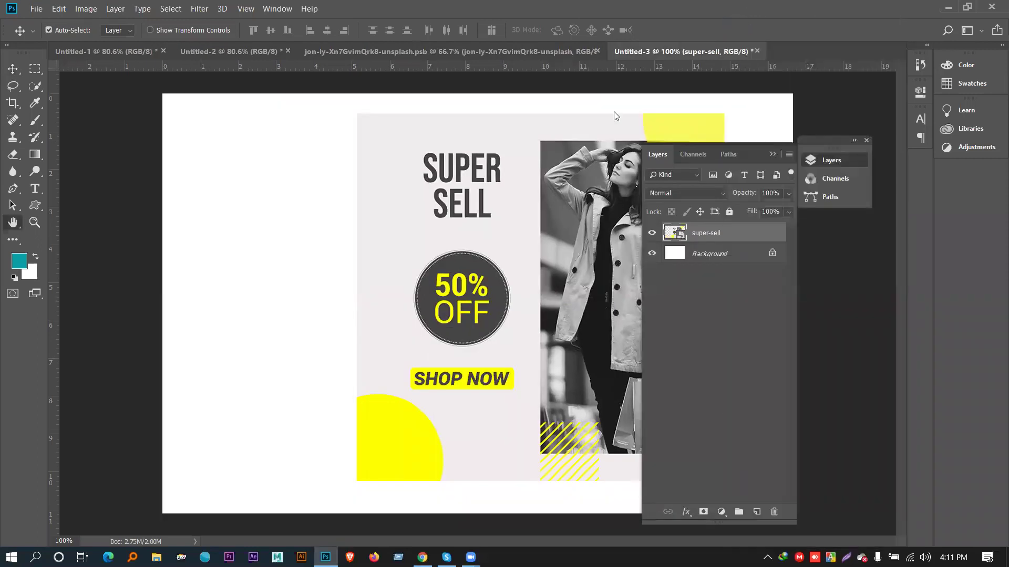
Add a drop shadow to the super-sell layer with adjusted opacity and distance, and shift the banner slightly right.
double_click(746, 232)
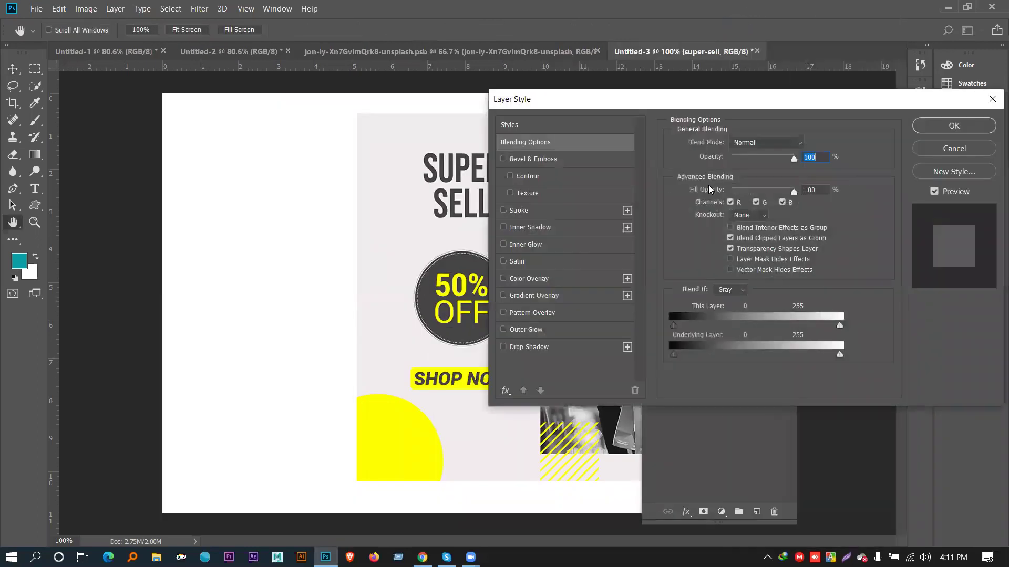
left_click(525, 349)
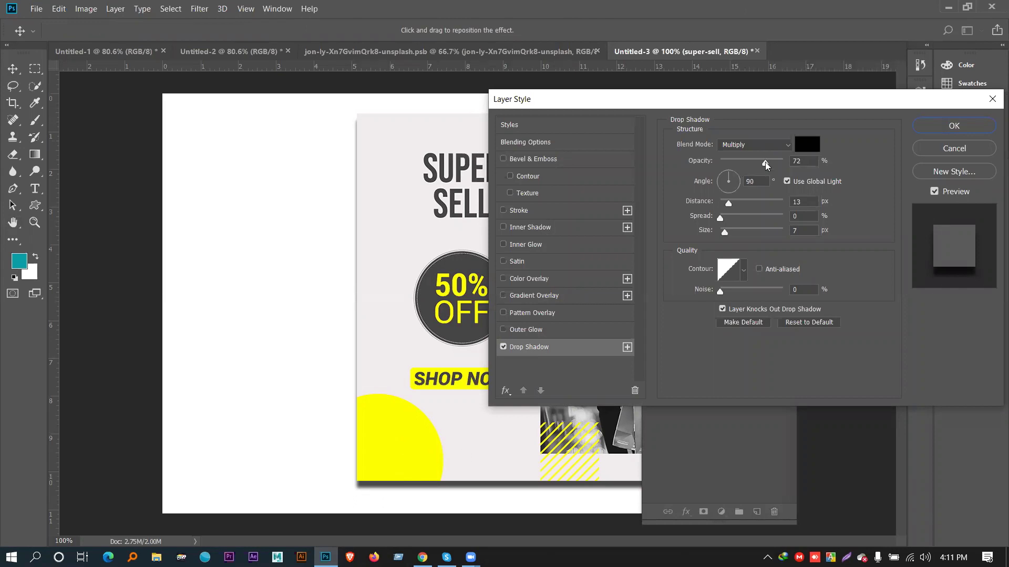
left_click_drag(768, 168, 770, 168)
left_click_drag(728, 204, 730, 205)
left_click(954, 126)
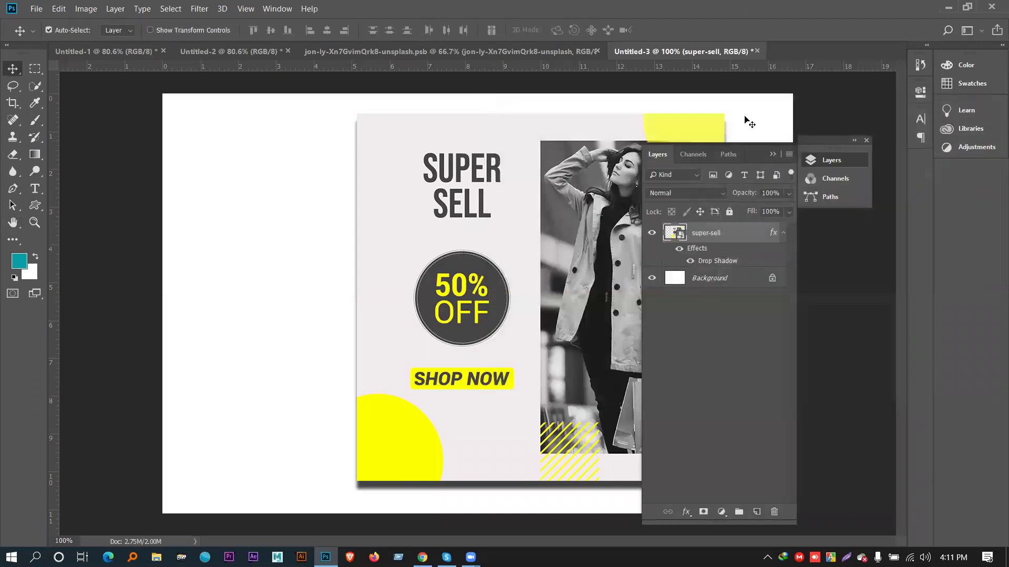
left_click(771, 157)
left_click_drag(629, 146, 638, 145)
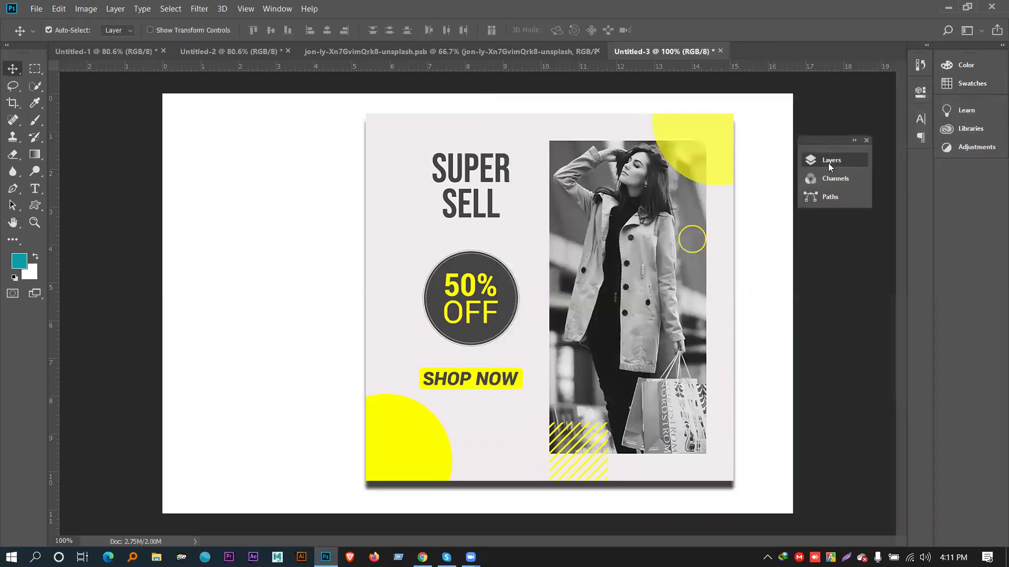
Draw a rectangle of about 1203 x 803 px covering the whole canvas, directly above the Background layer.
left_click(828, 162)
left_click(727, 278)
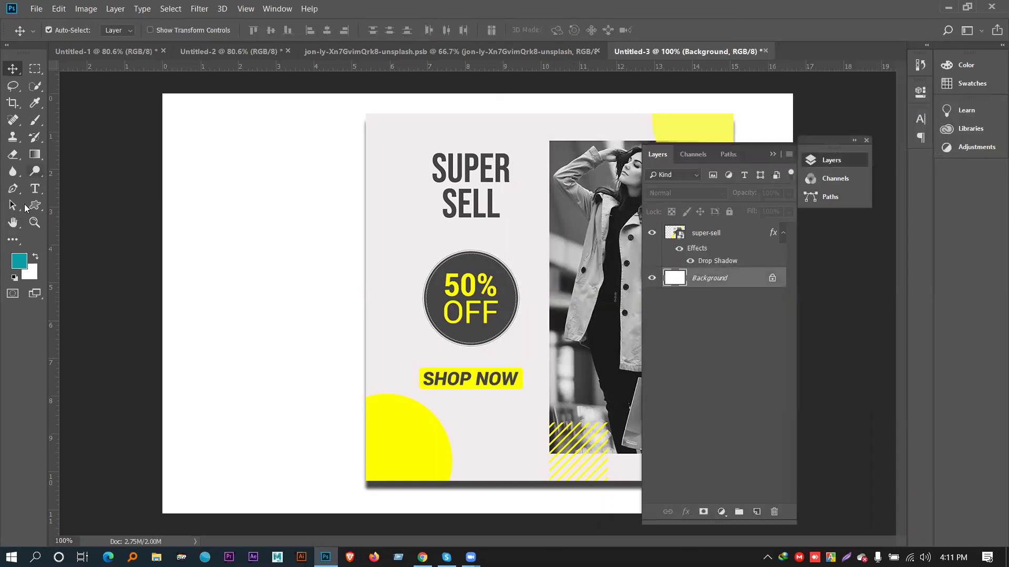
left_click(774, 153)
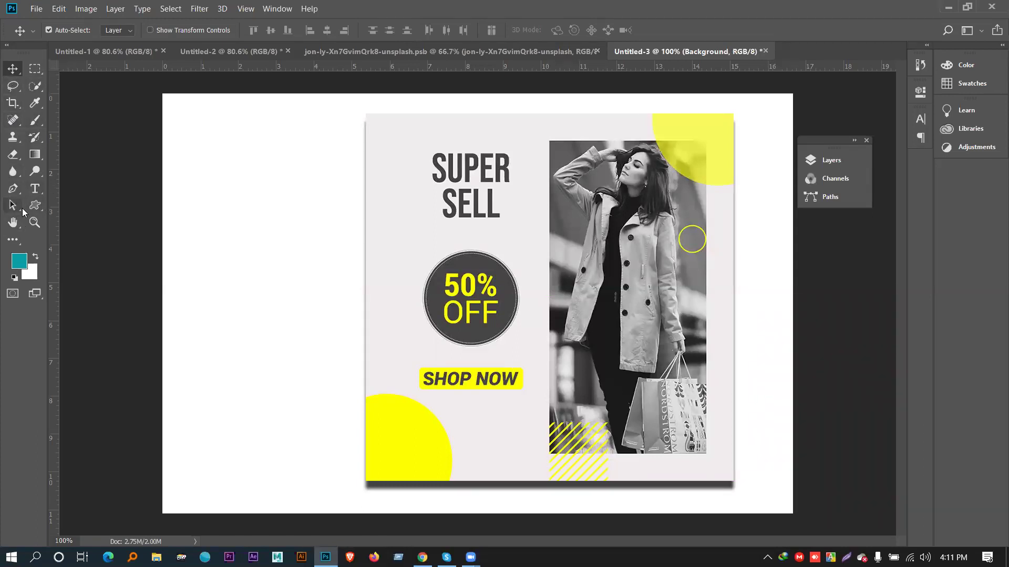
key("u")
right_click(34, 205)
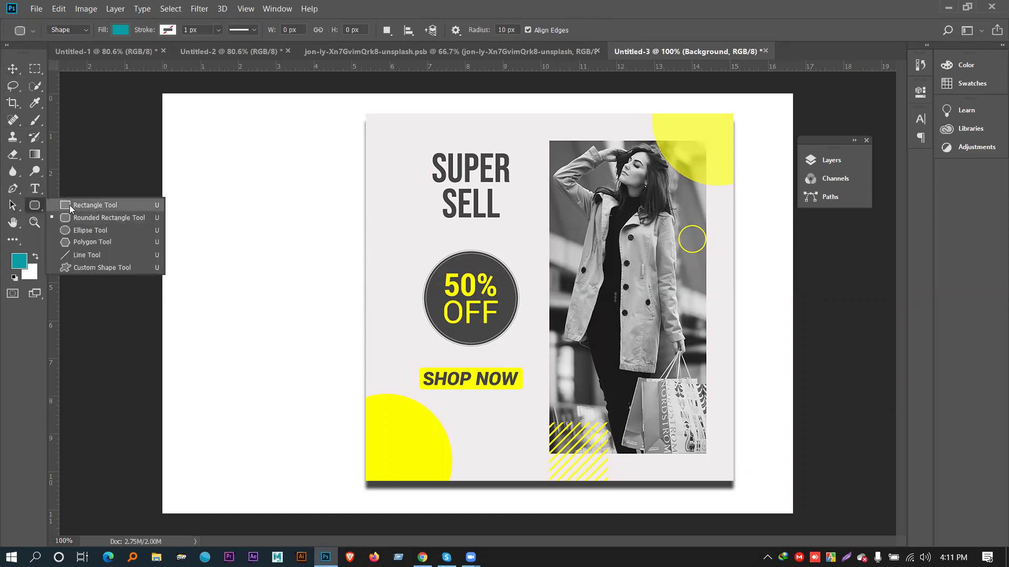
left_click(71, 206)
left_click_drag(162, 92, 793, 514)
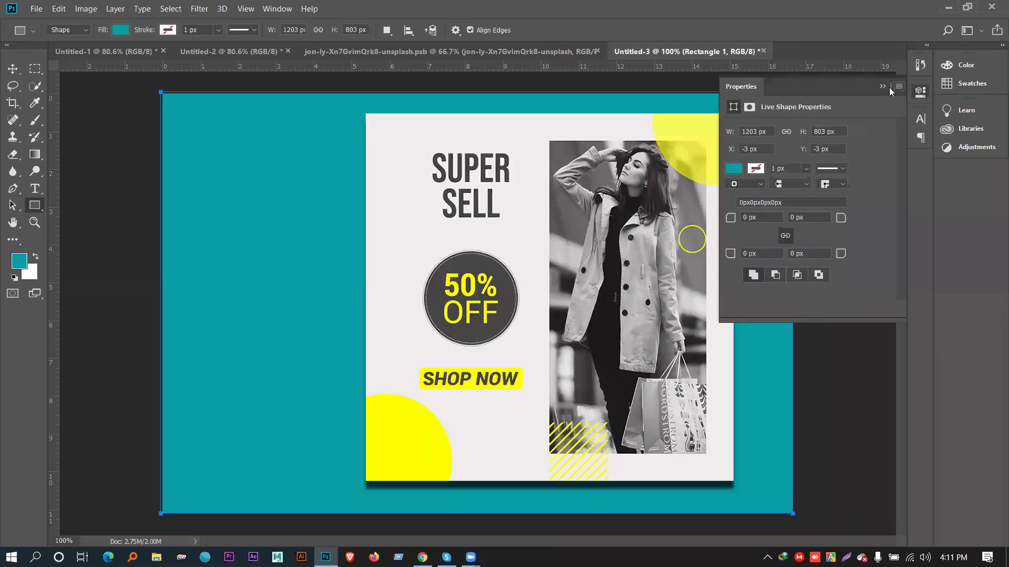
left_click(889, 87)
Delete the white Background layer.
left_click(835, 161)
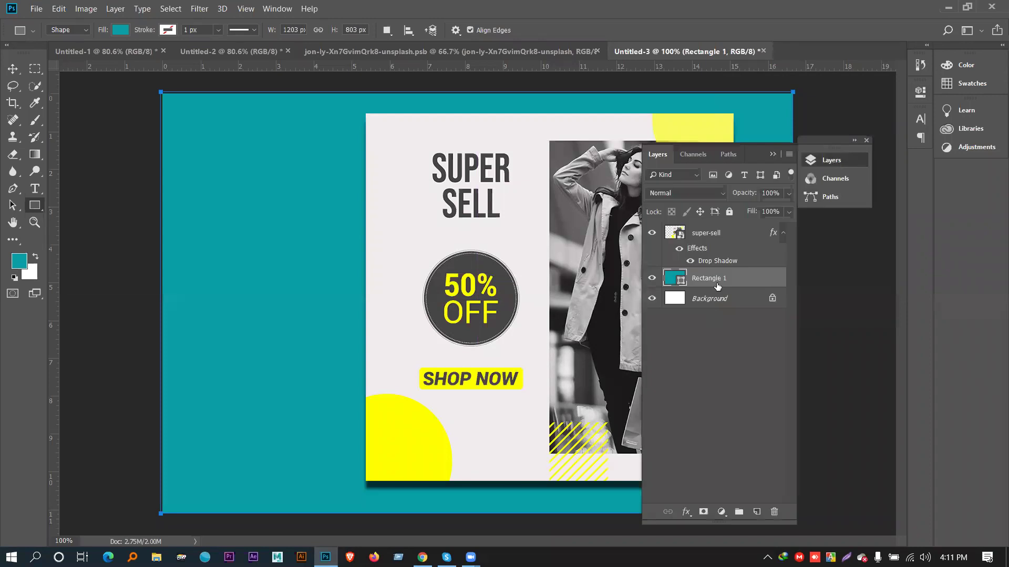
left_click(710, 300)
key("Delete")
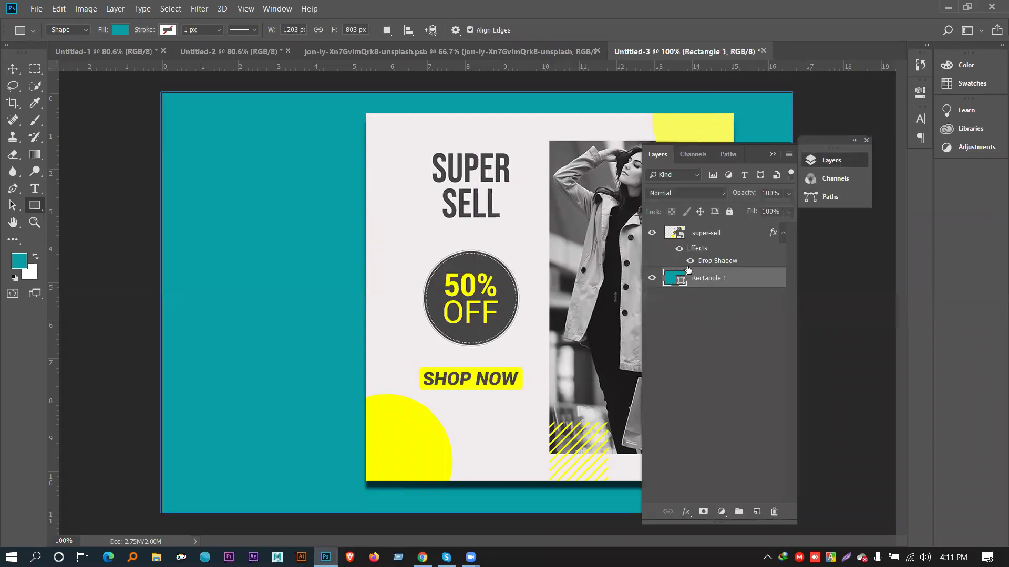
Fill the canvas-wide rectangle with the light grey sampled from the banner, and shift the banner slightly further right.
double_click(669, 278)
left_click(422, 259)
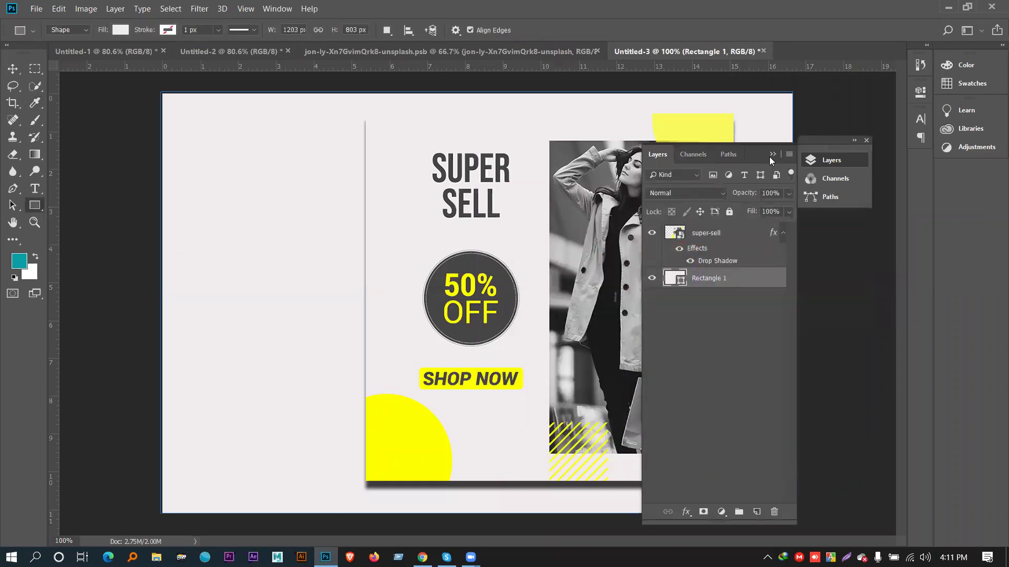
left_click(770, 155)
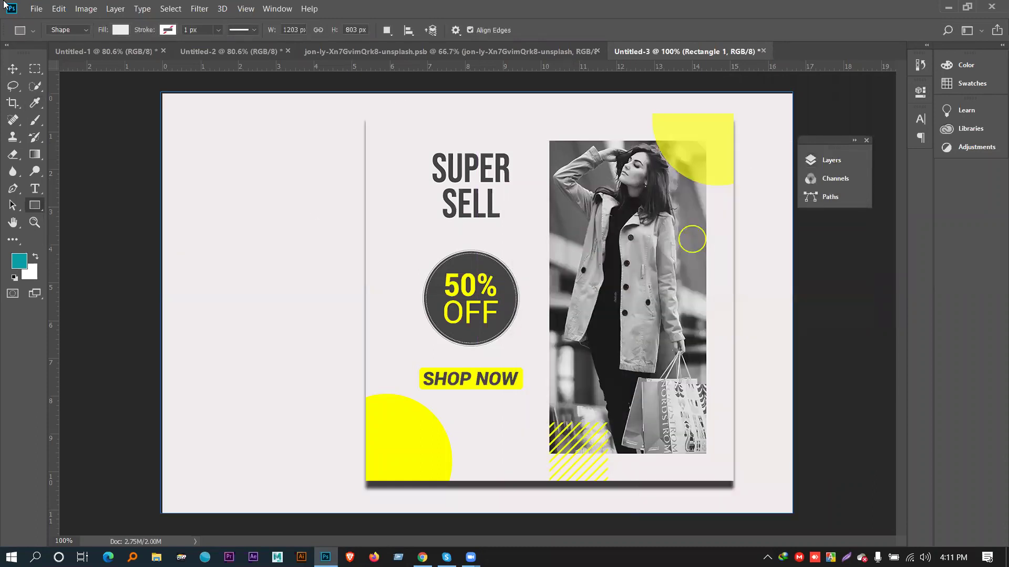
left_click(12, 68)
left_click_drag(507, 231, 518, 229)
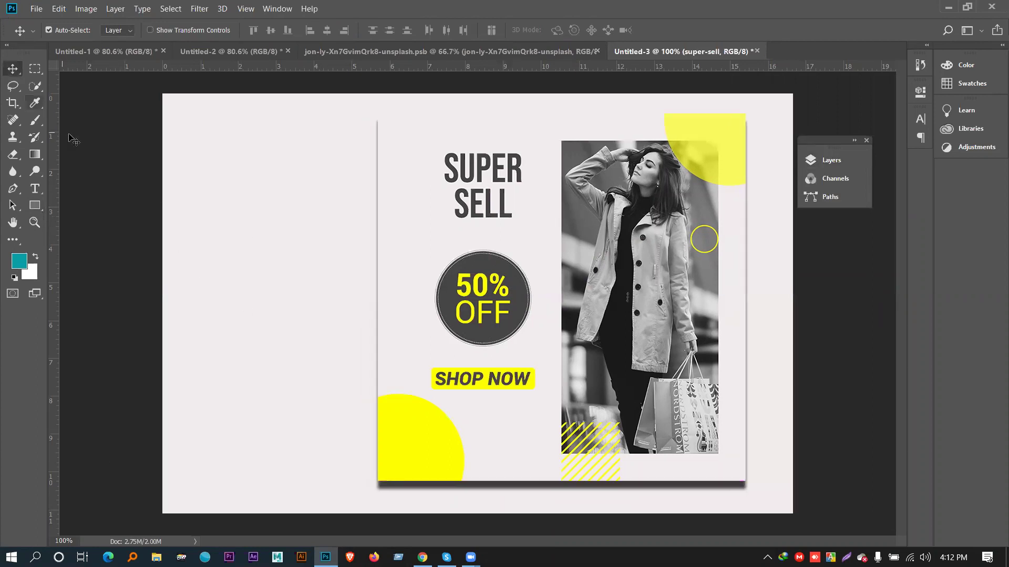
Add the three-line title "SOCIAL MEDIA POST" in Bebas Neue 120 pt and place it in the empty area beside the banner.
left_click(35, 188)
left_click(193, 210)
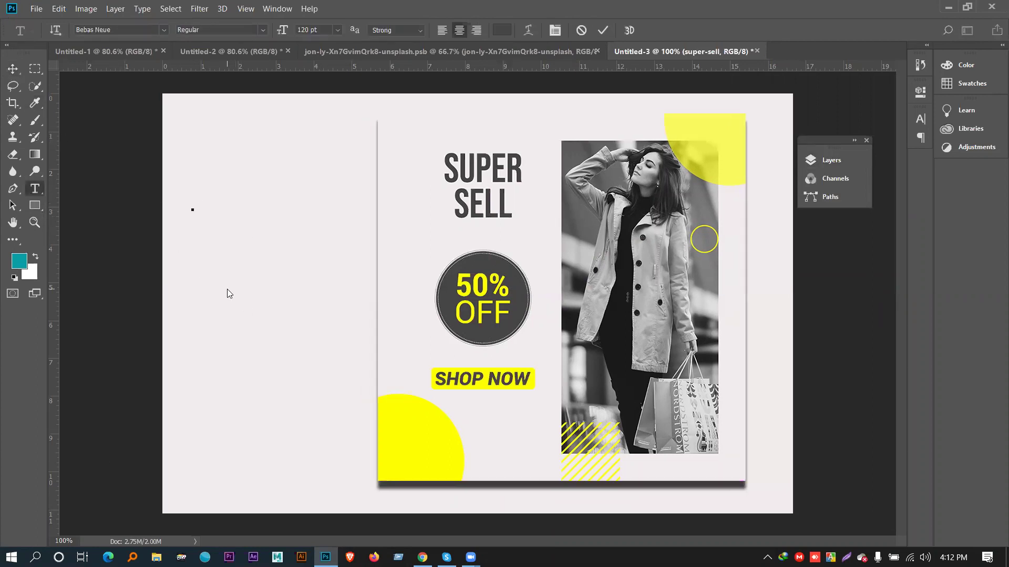
type("SOCIAL")
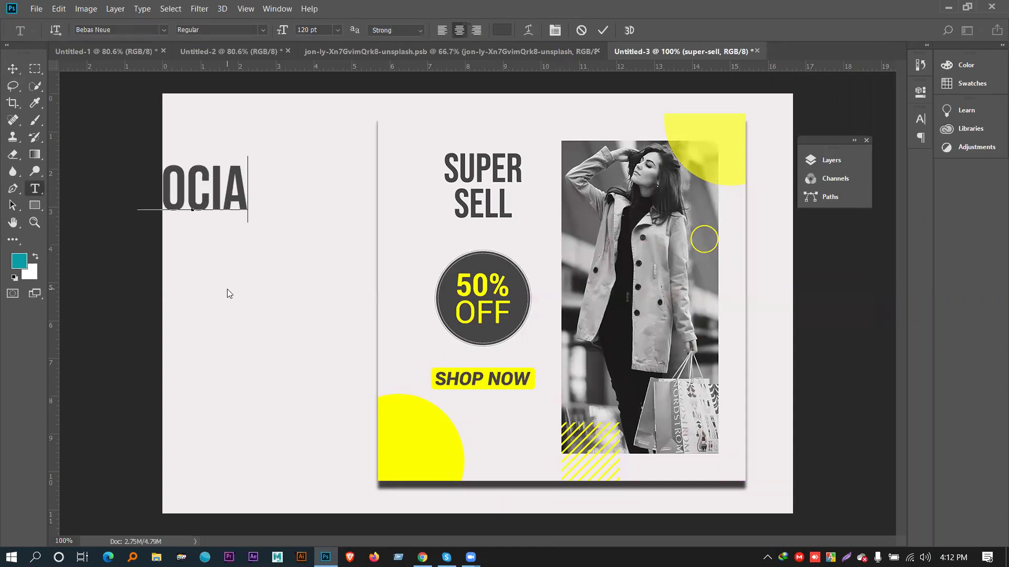
key("Return")
type("ME")
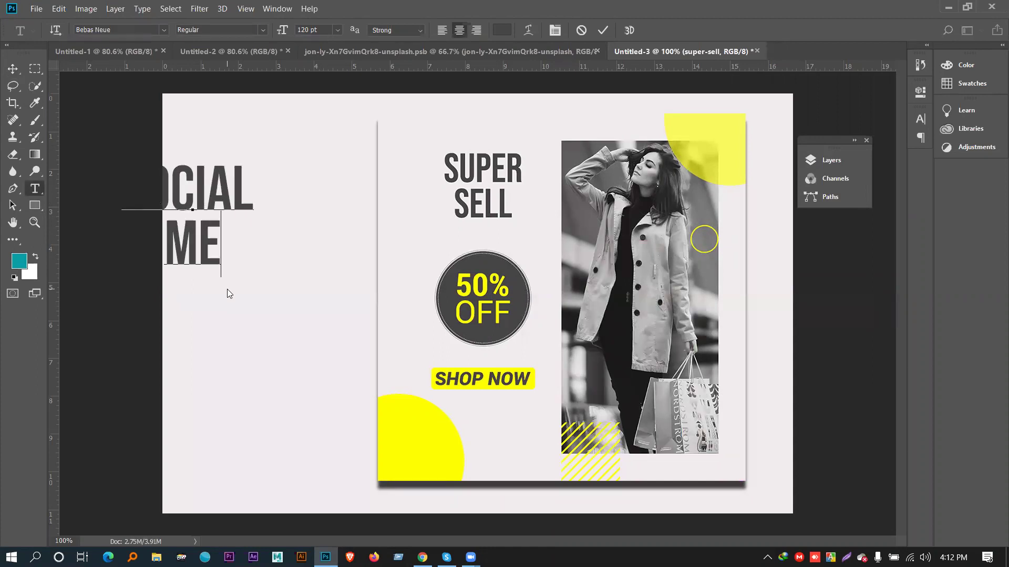
type("DIA")
key("Return")
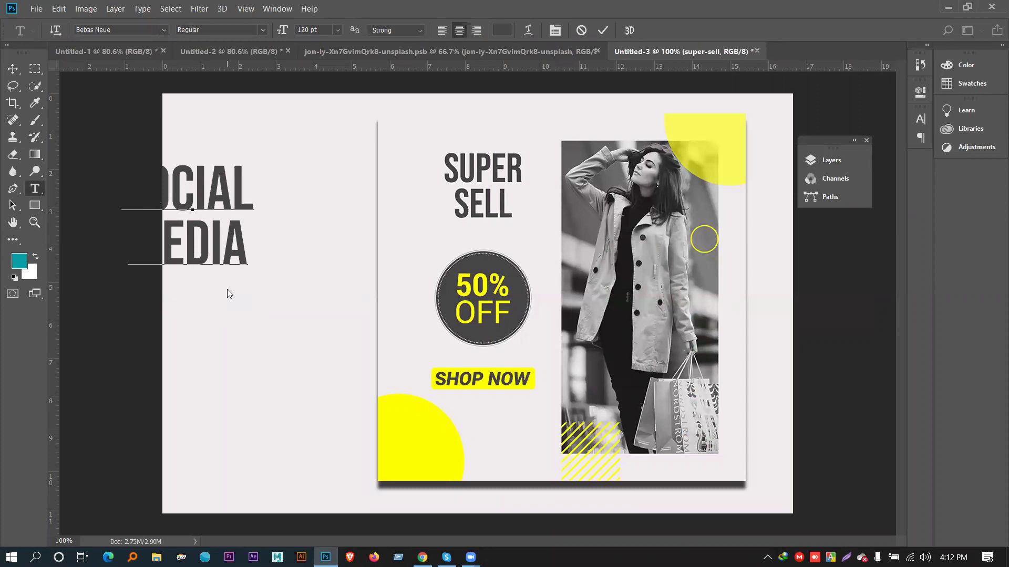
type("POST")
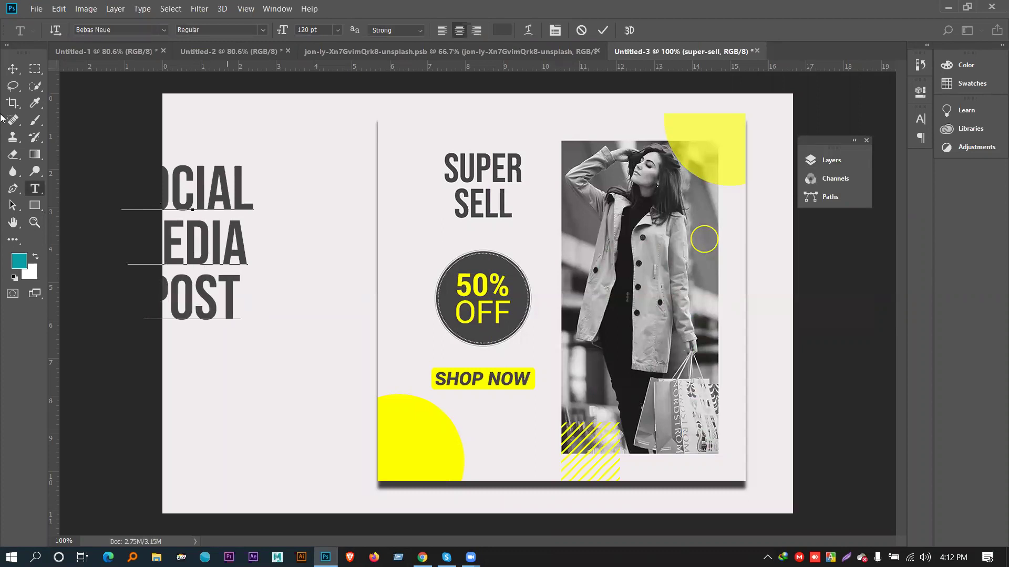
left_click(15, 70)
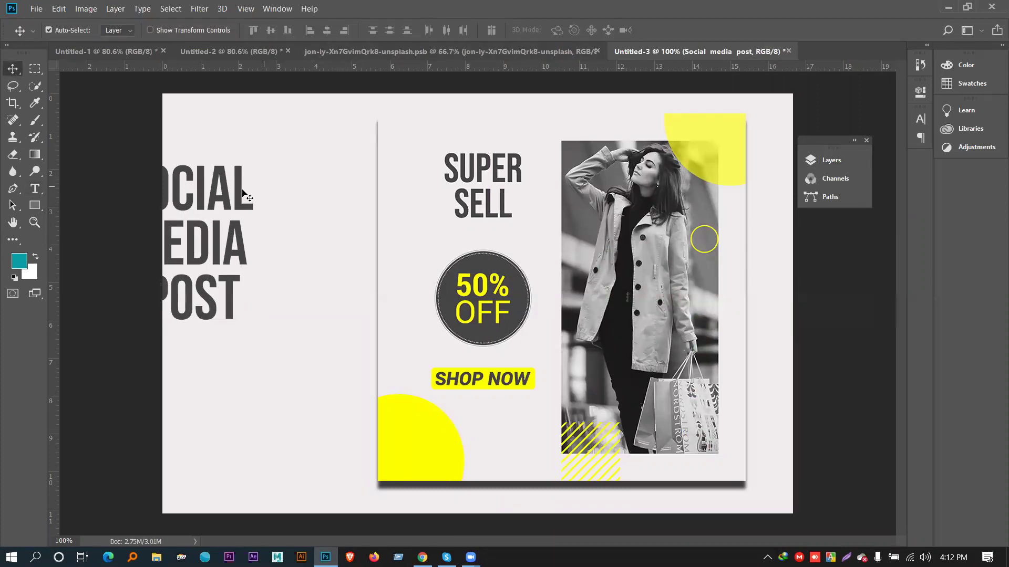
left_click_drag(265, 196, 331, 212)
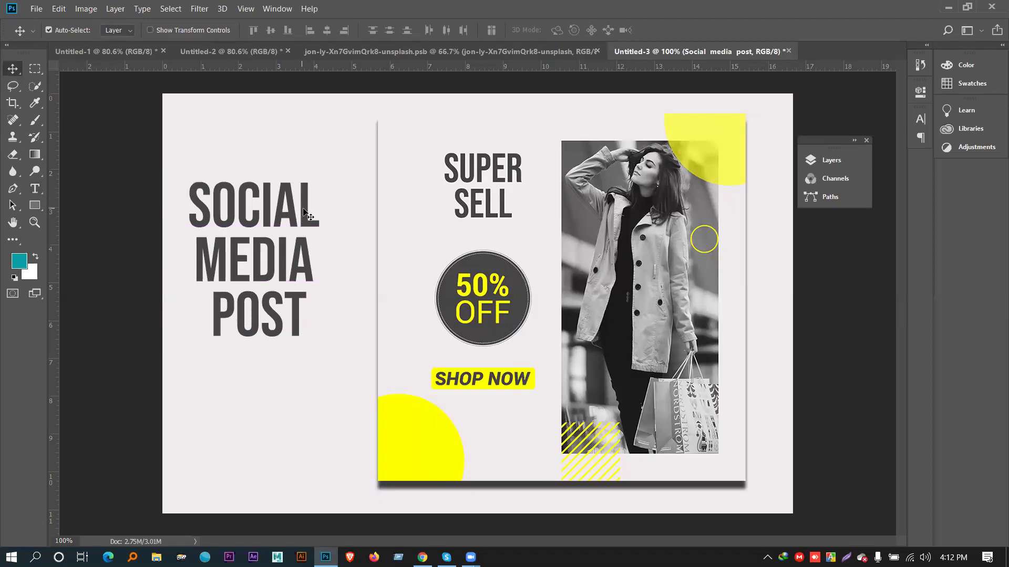
Left-align the title's lines and reposition it in the empty area between the canvas edge and the banner.
left_click(35, 189)
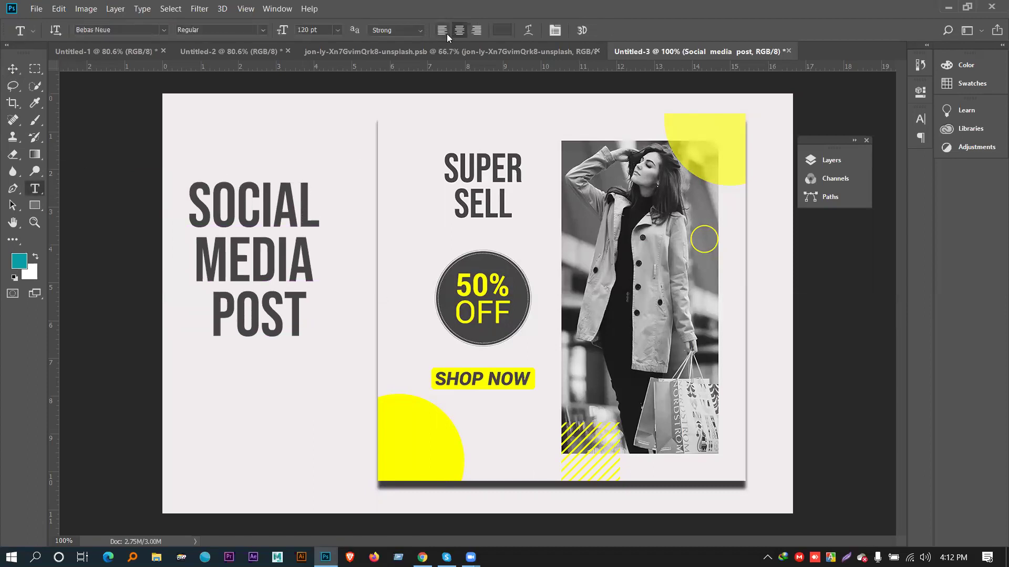
left_click(443, 31)
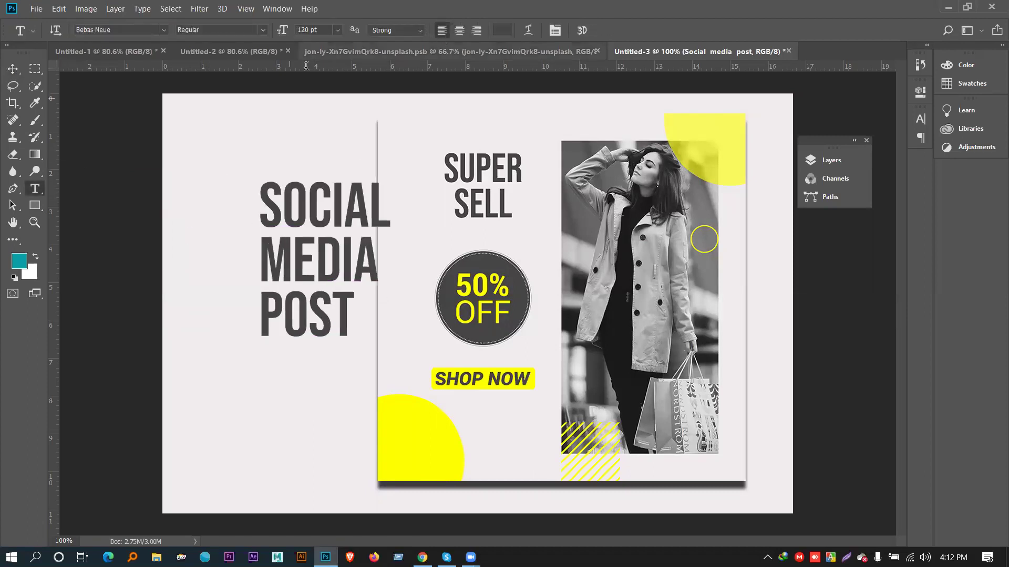
left_click(13, 68)
left_click_drag(313, 216, 257, 237)
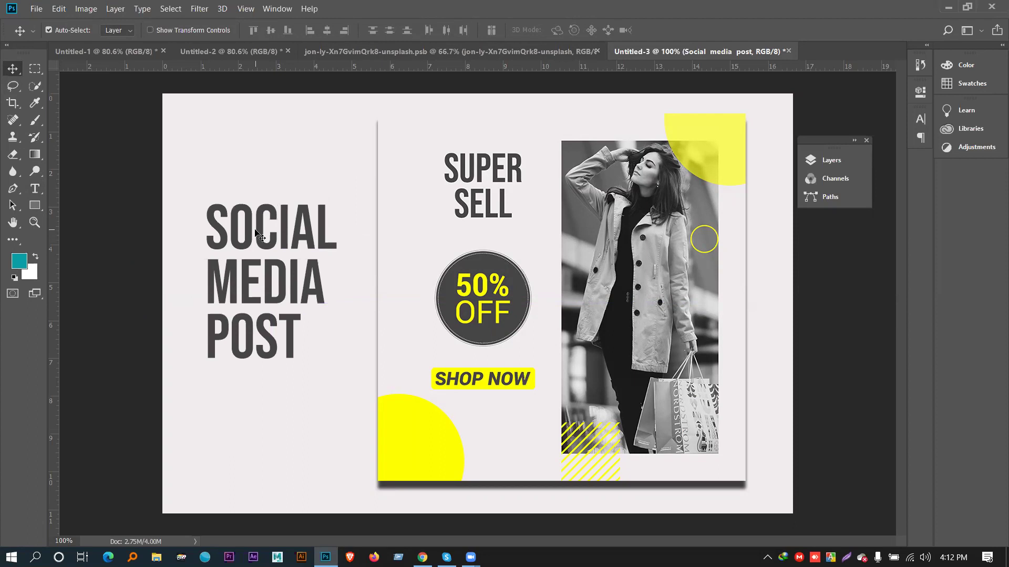
Draw a horizontal rectangle of about 1208 x 277 px spanning the canvas width behind the title's height.
left_click(822, 161)
key("u")
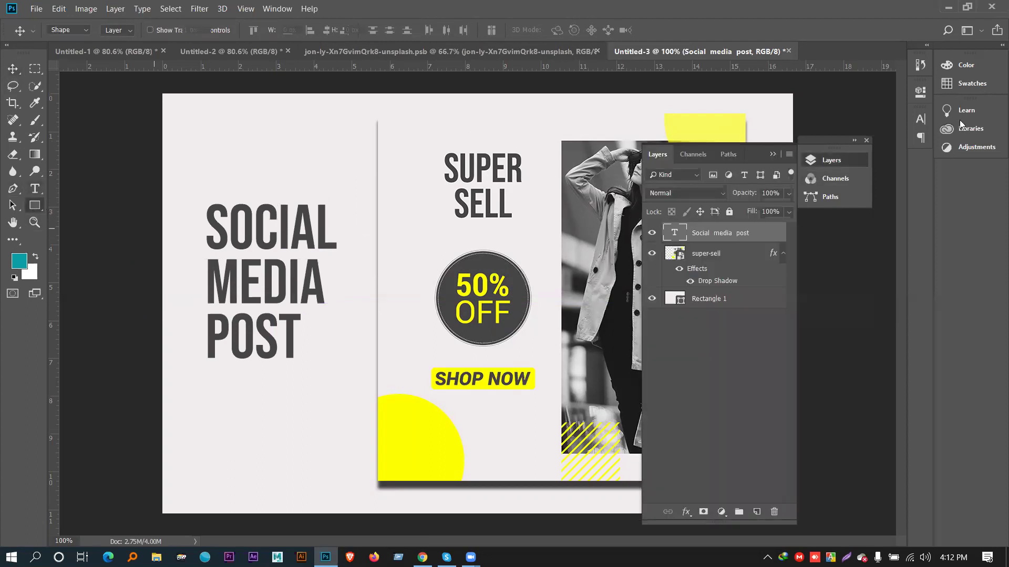
left_click(770, 154)
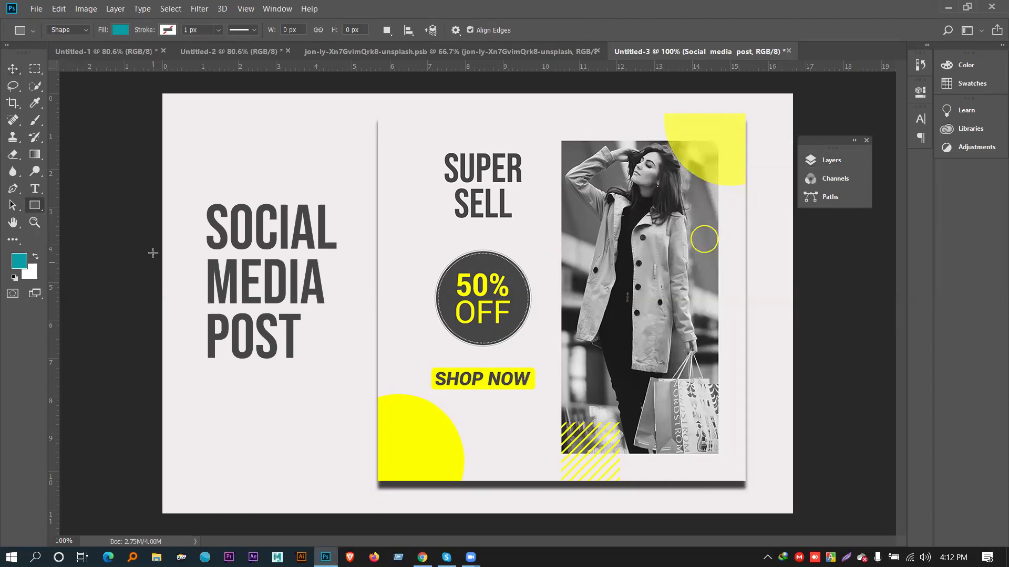
left_click_drag(396, 335, 794, 348)
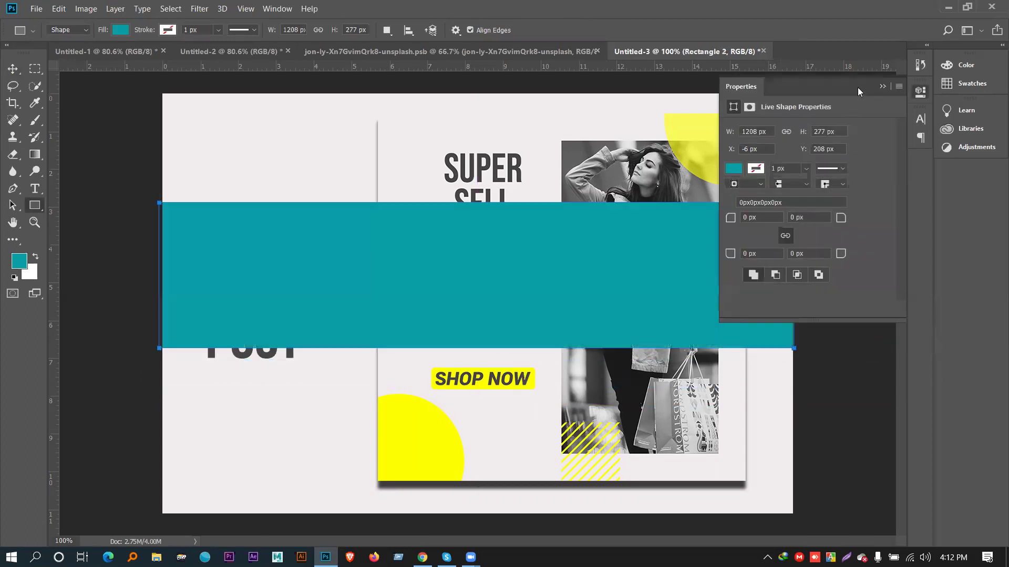
Fill the wide rectangle with the recently used yellow and move its layer directly below the super-sell layer.
left_click(734, 168)
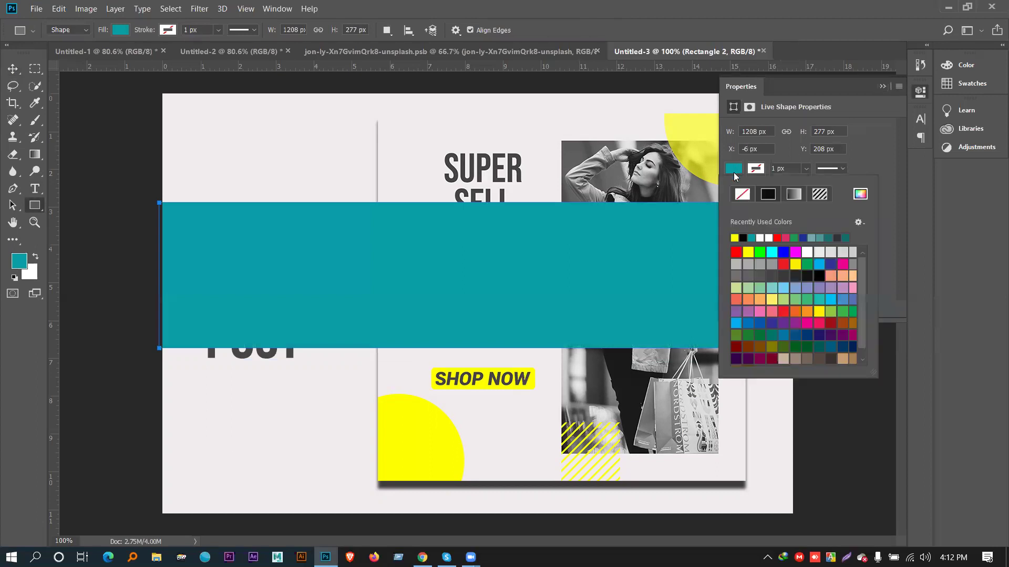
left_click(735, 237)
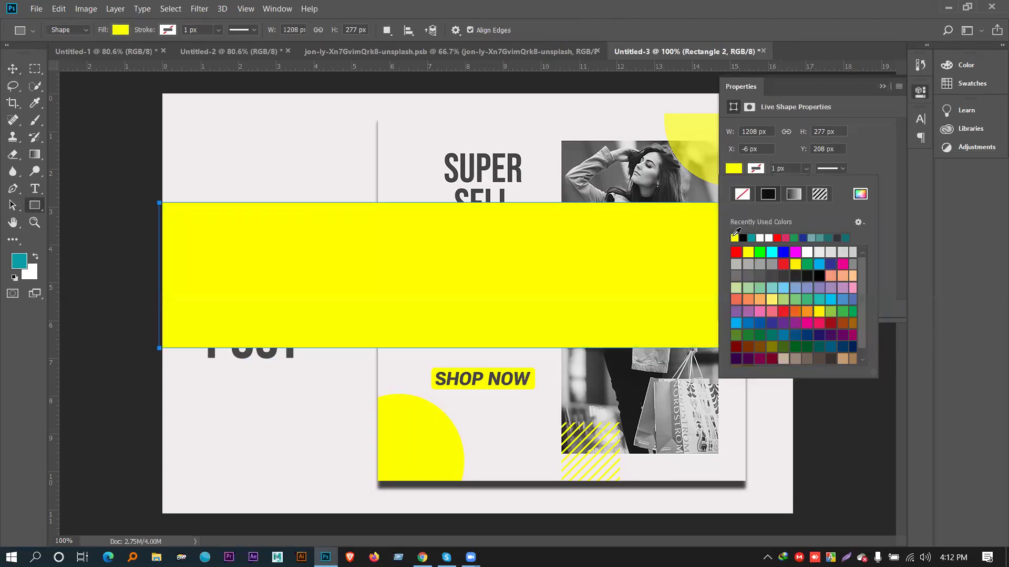
left_click(881, 86)
left_click(829, 160)
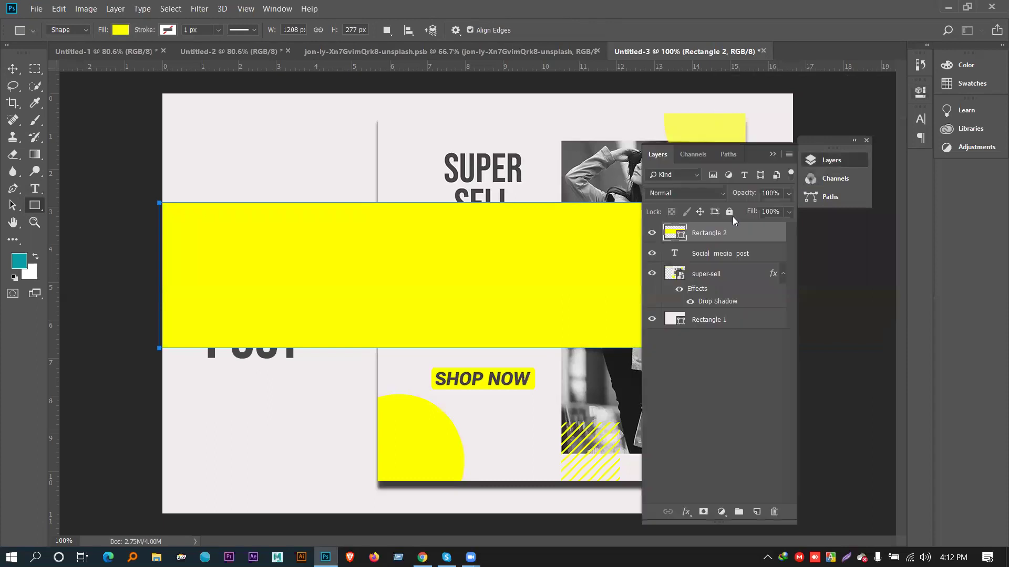
left_click_drag(698, 236, 711, 310)
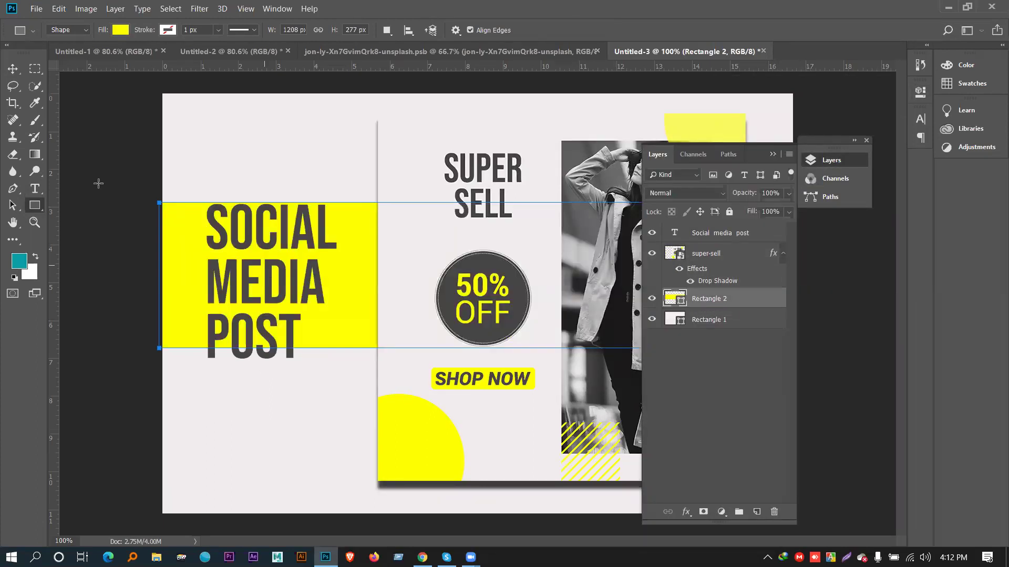
Scale the title text down slightly and reposition it to sit within the yellow band.
left_click(13, 68)
left_click(316, 268)
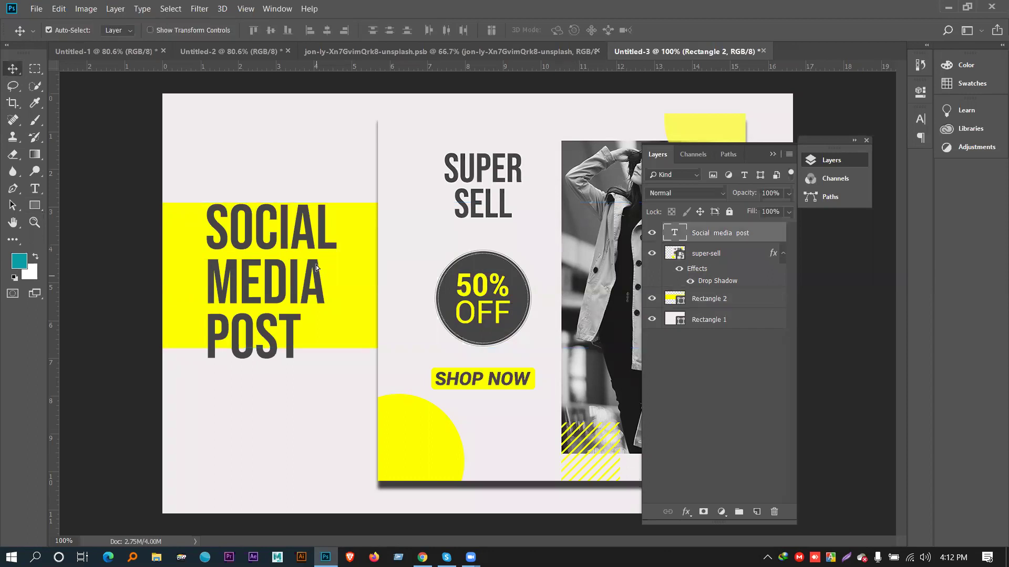
left_click_drag(316, 267, 317, 262)
key("ctrl+t")
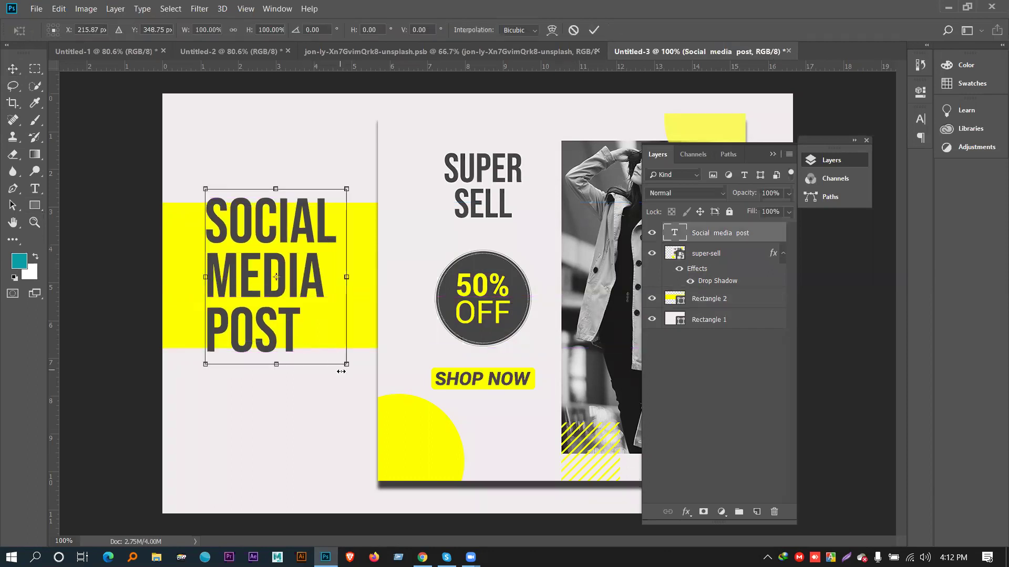
mouse_move(346, 364)
left_mouse_down()
mouse_move(339, 331)
mouse_move(337, 347)
left_mouse_up()
key("Return")
left_click_drag(293, 280, 282, 290)
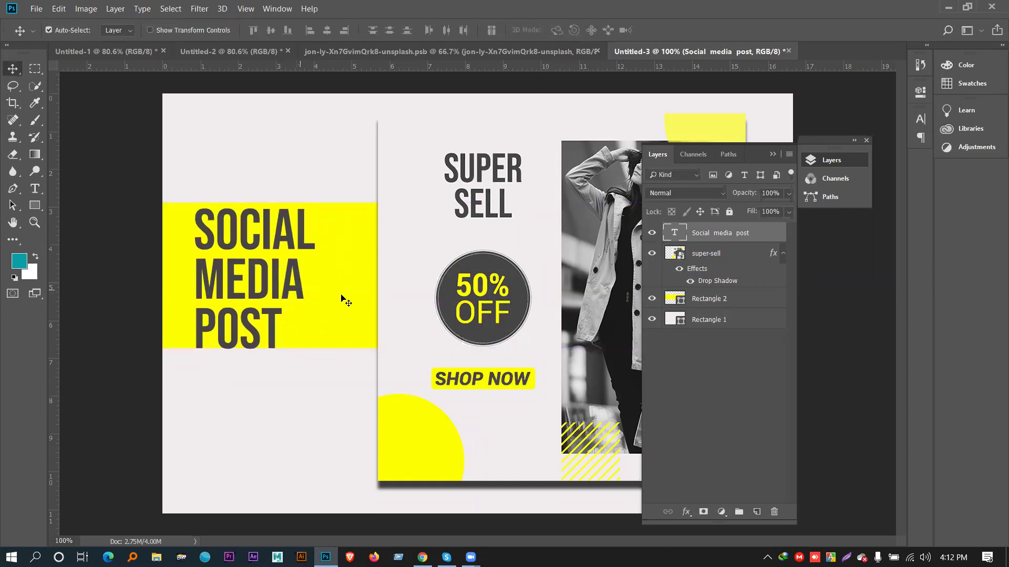
Stretch the yellow band's lower edge slightly further down and nudge the title to fit inside it.
left_click(342, 299)
key("ctrl+t")
left_click_drag(475, 350, 475, 358)
key("Return")
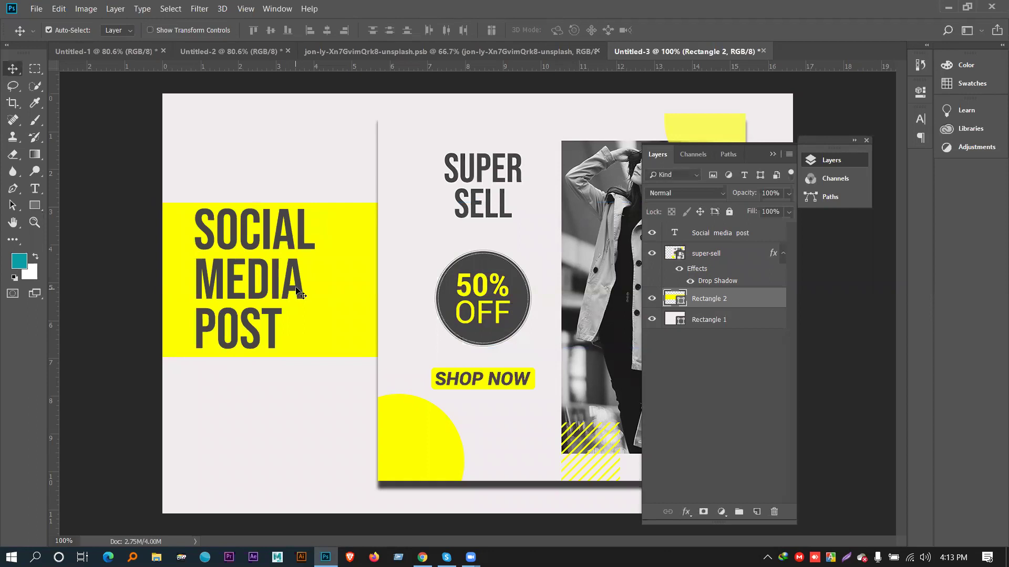
left_click(298, 292)
left_click_drag(299, 292, 300, 293)
left_click(773, 155)
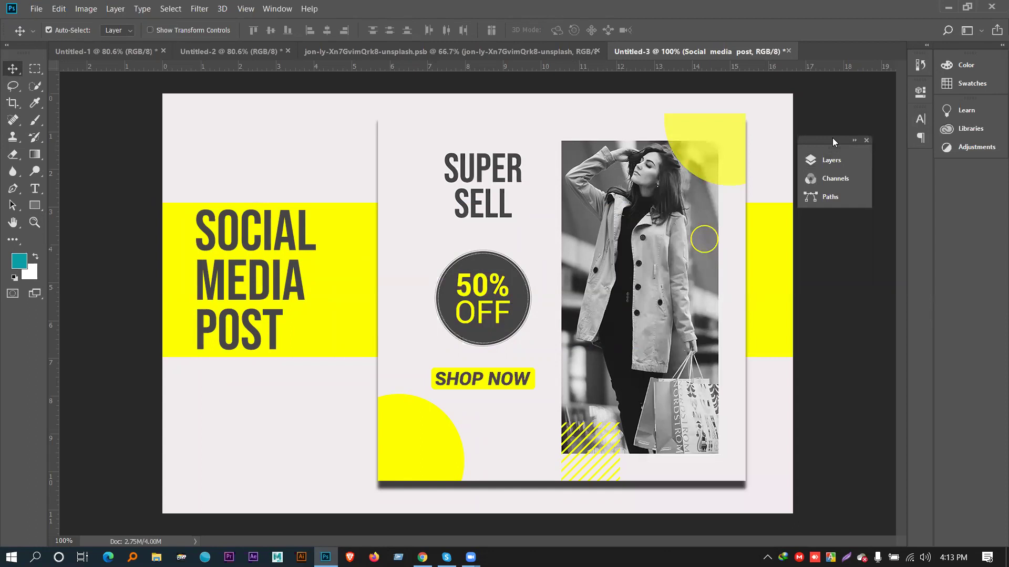
left_click_drag(832, 138, 855, 139)
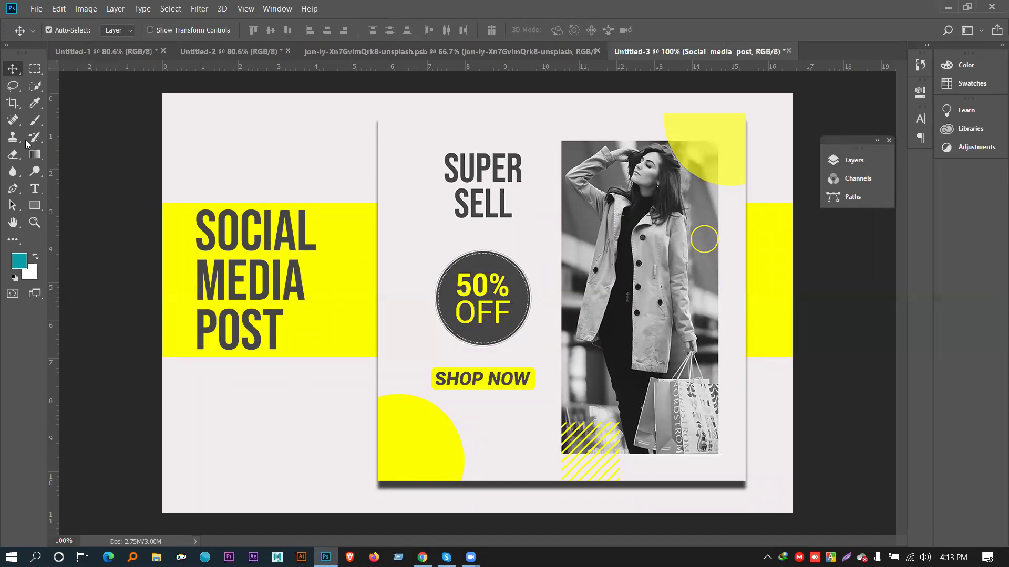
Draw a small rectangle of about 94 x 32 px near the canvas's upper-left corner and fill it yellow.
left_click(35, 205)
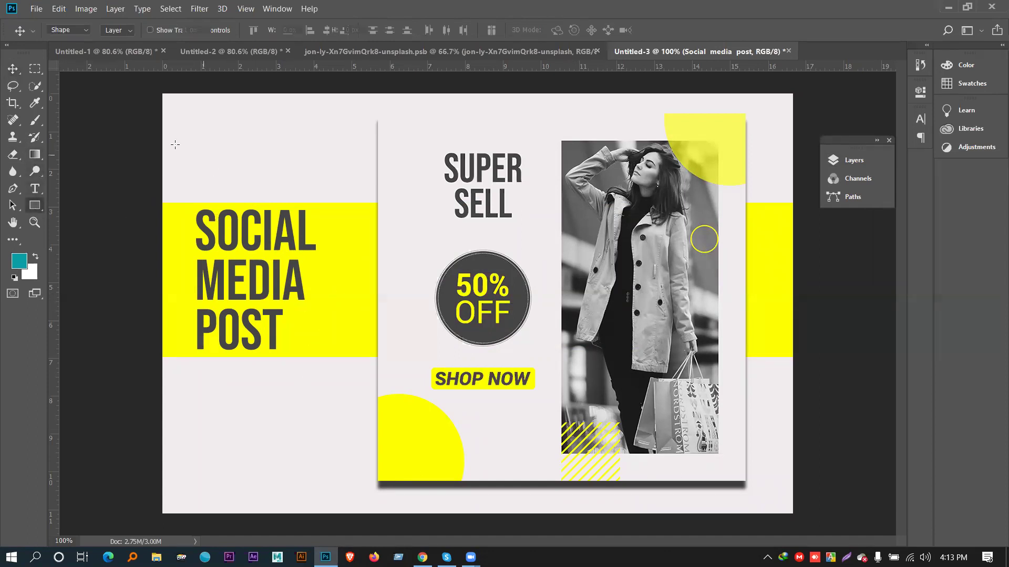
left_click_drag(165, 127, 215, 143)
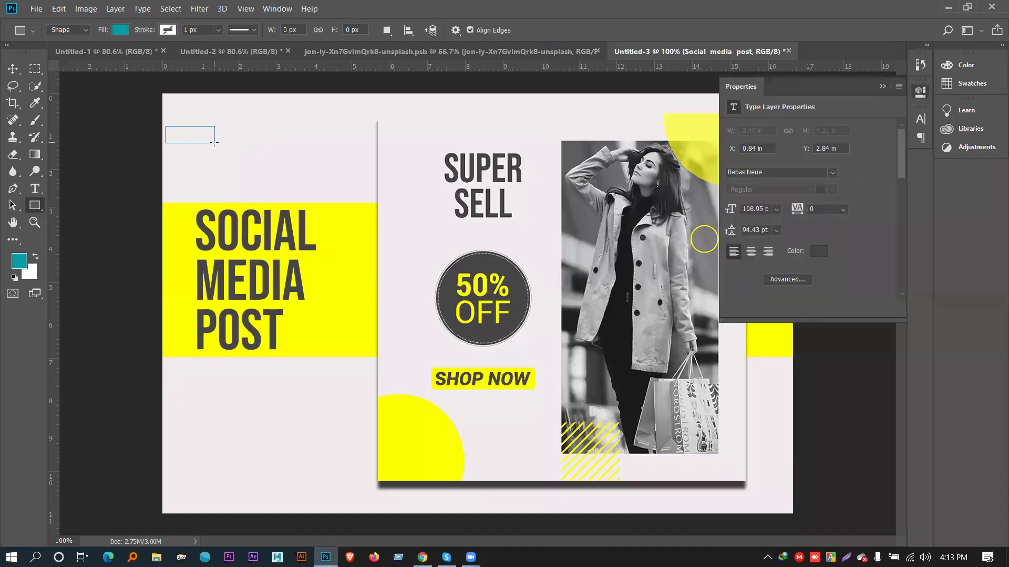
left_click(121, 30)
left_click(57, 99)
left_click(13, 68)
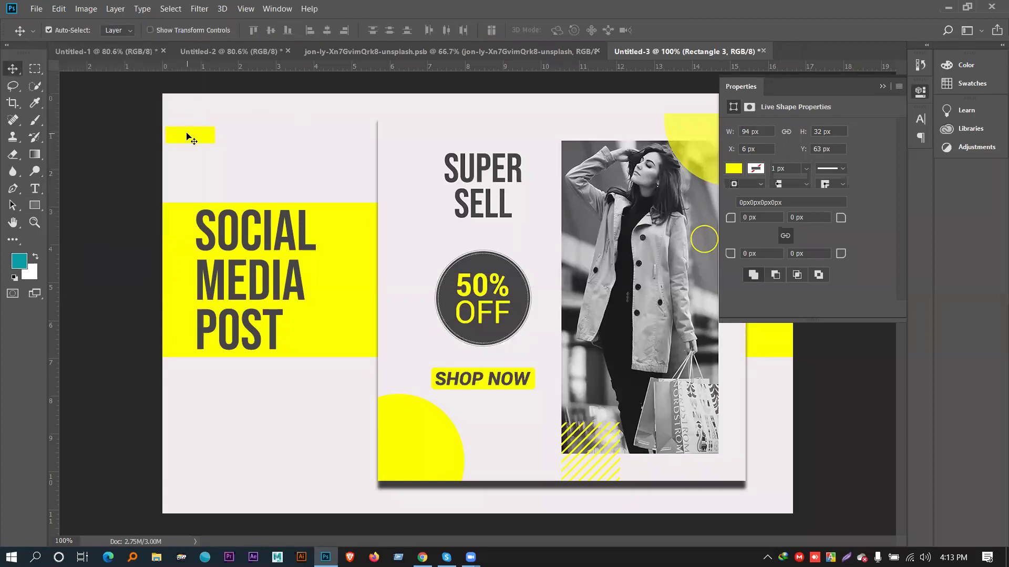
Duplicate the small yellow rectangle just below the original and fill the copy with dark grey 444444.
left_click_drag(194, 140, 198, 165)
left_click(734, 169)
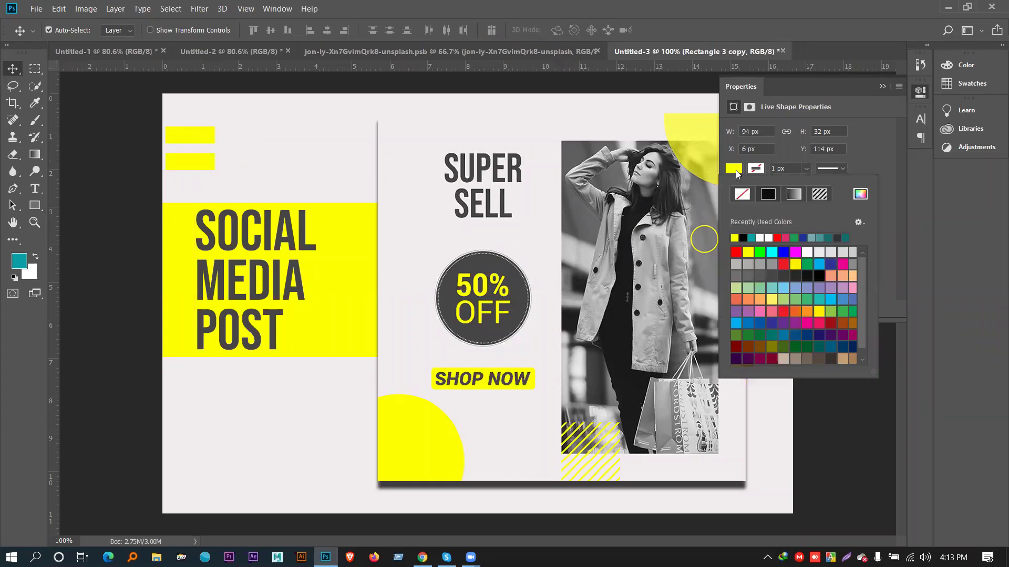
left_click(735, 169)
left_click(882, 86)
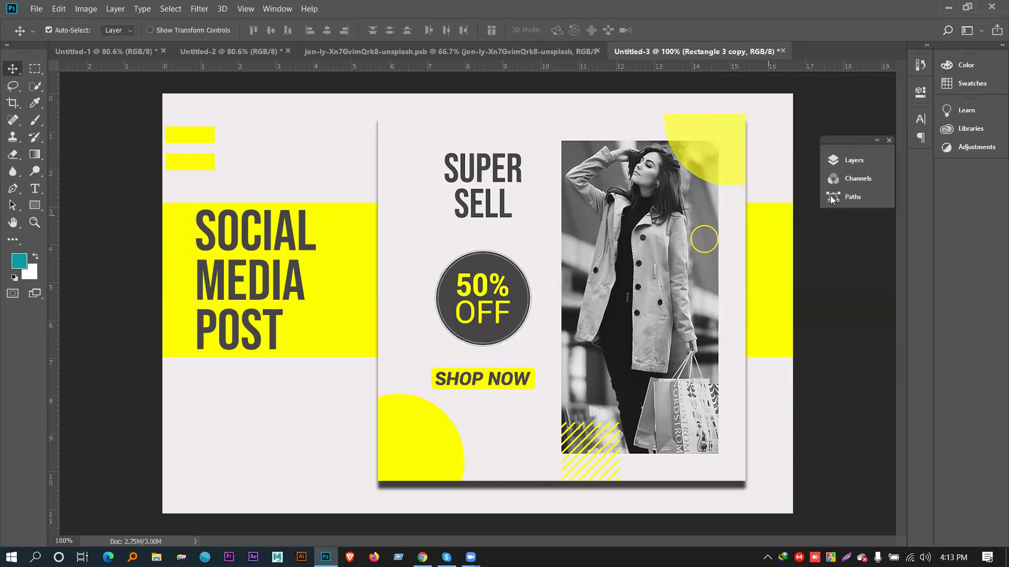
left_click(840, 159)
double_click(694, 235)
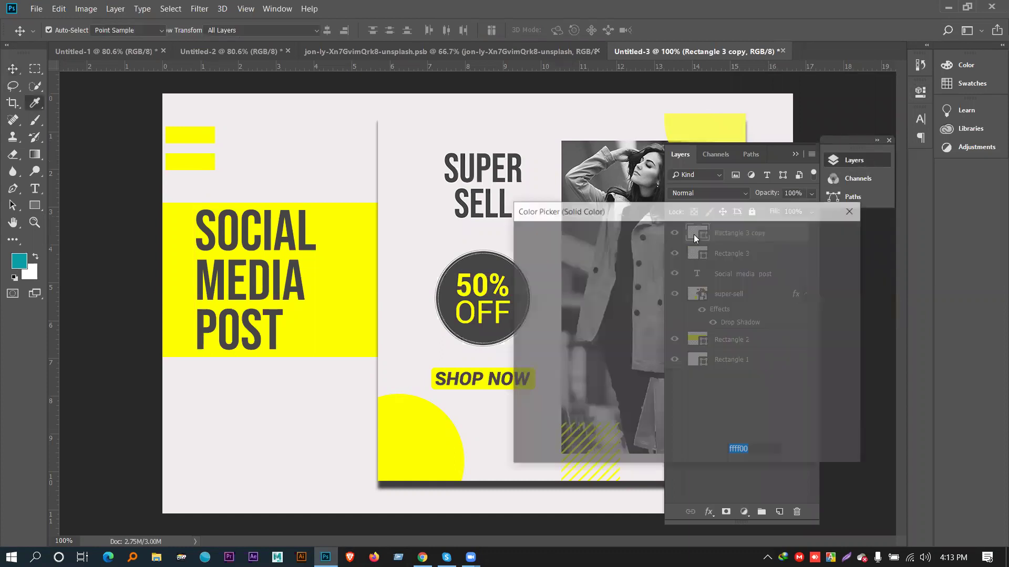
type("444444")
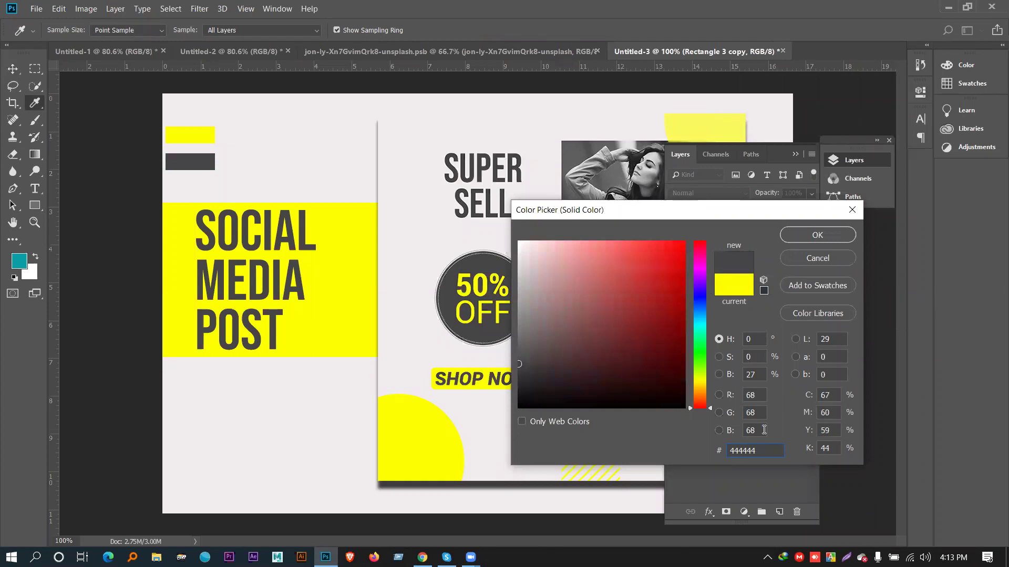
left_click(804, 235)
left_click(793, 155)
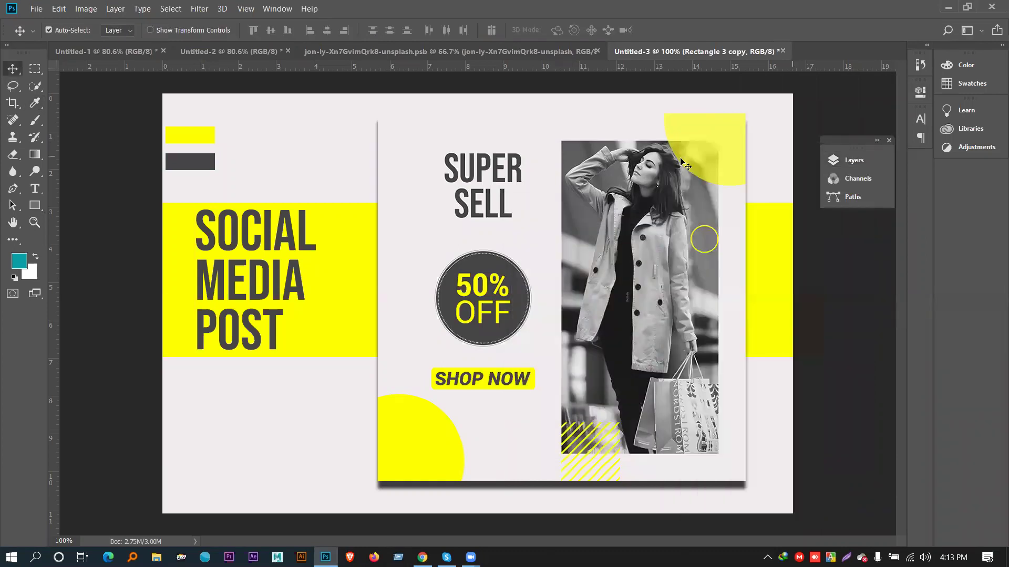
Select both small rectangles and move them together to line up with the title's left edge.
left_click(205, 132)
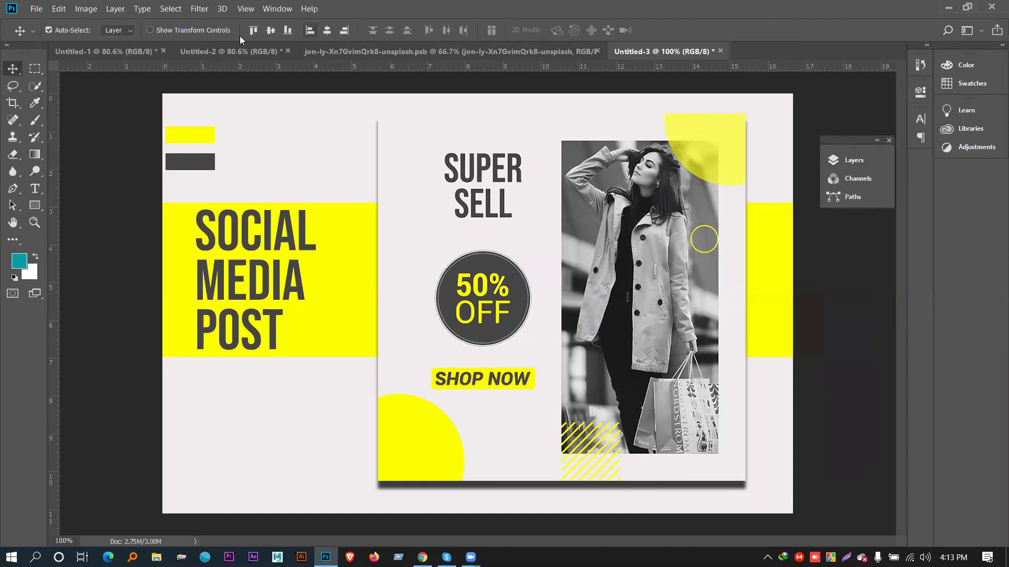
left_click(193, 137)
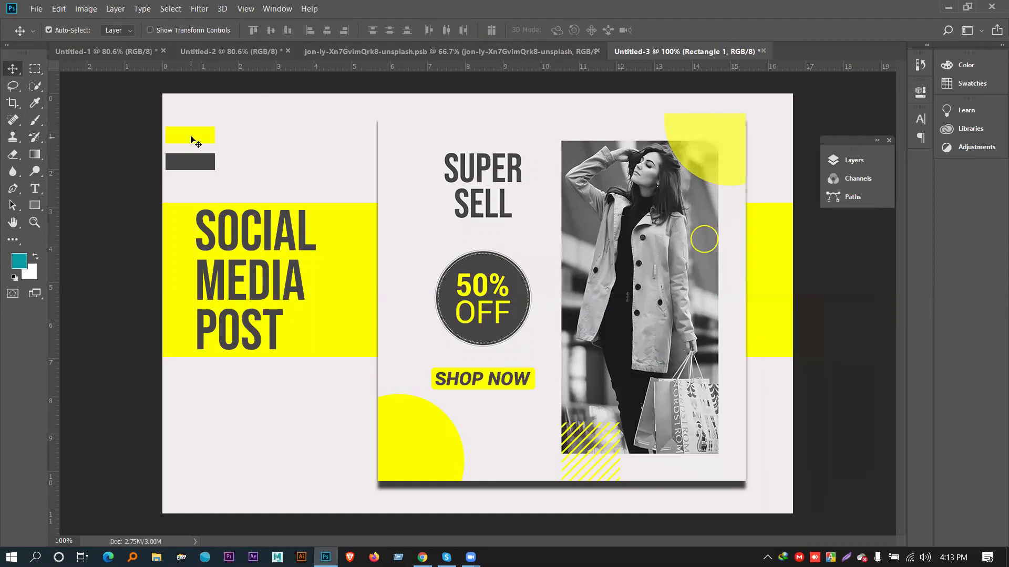
left_click(199, 163, "shift")
left_click_drag(199, 163, 233, 162)
left_click(286, 423)
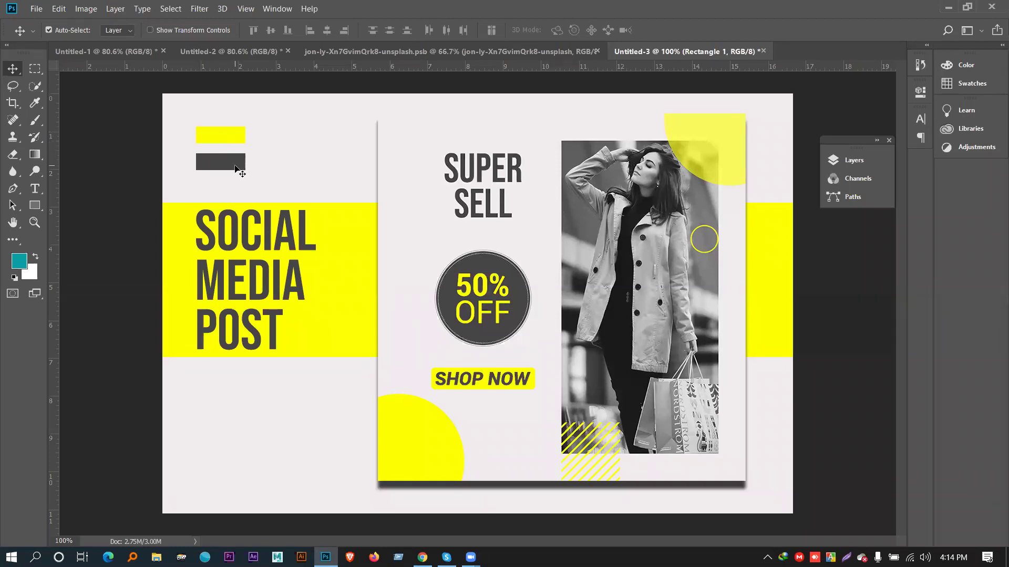
Export the 1200 x 800 px showcase for web as a maximum-quality JPEG to the Desktop.
left_click(37, 9)
mouse_move(168, 179)
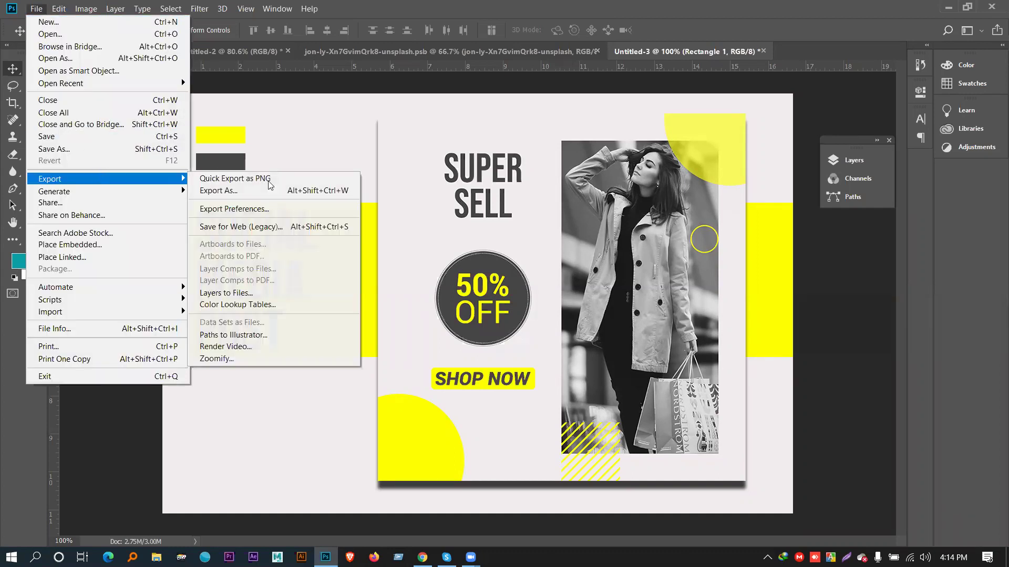
left_click(280, 227)
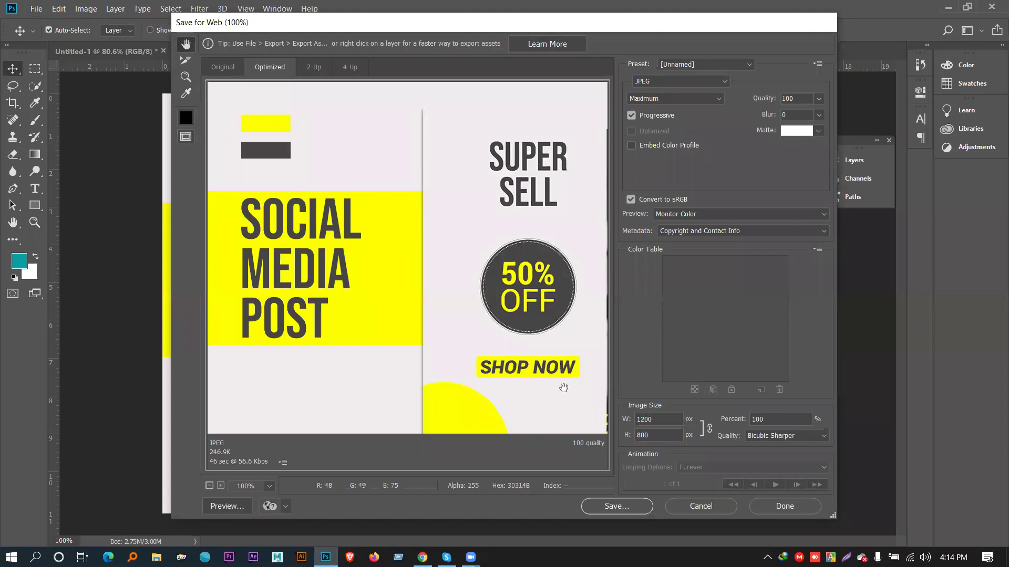
left_click(616, 506)
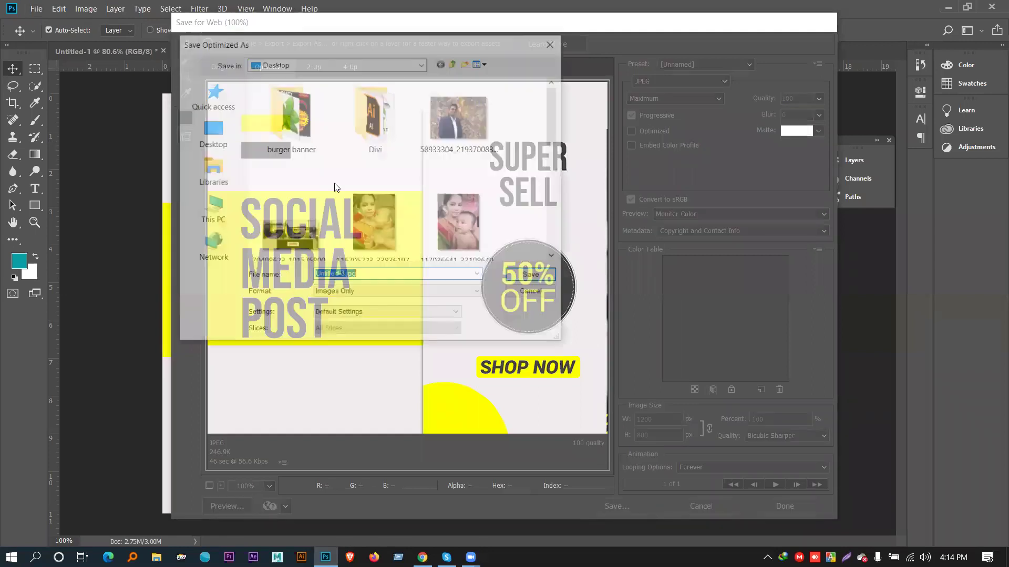
left_click(534, 276)
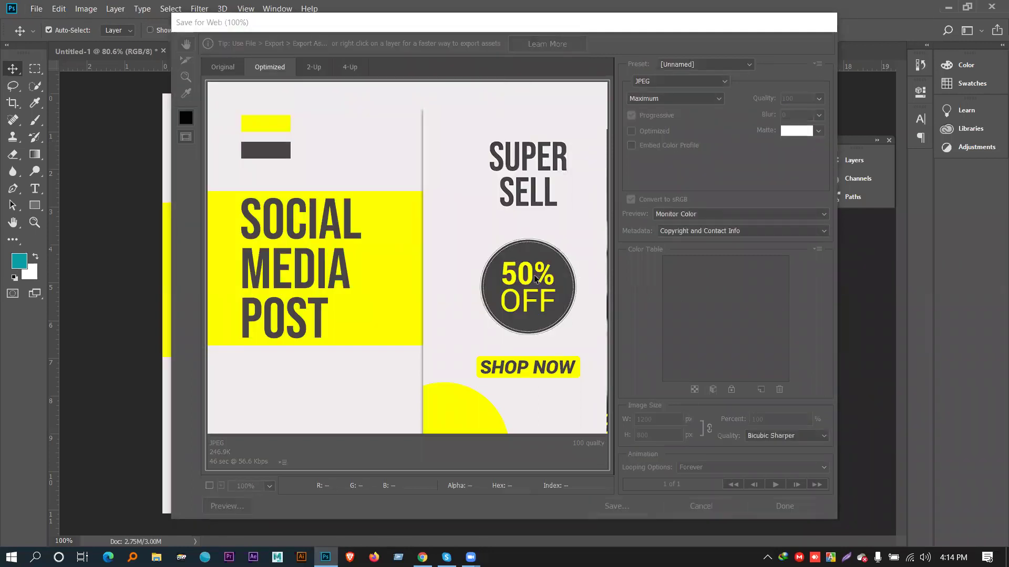
Switch to the desktop, refresh it, and open the exported Untitled-3.jpg in Photos to review it.
left_click(948, 8)
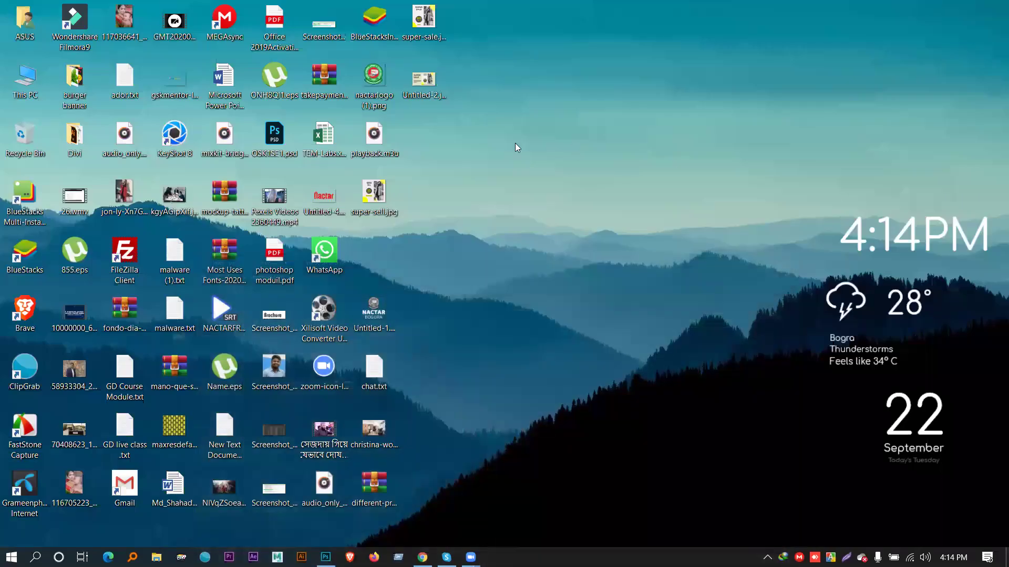
right_click(493, 114)
left_click(507, 158)
double_click(374, 252)
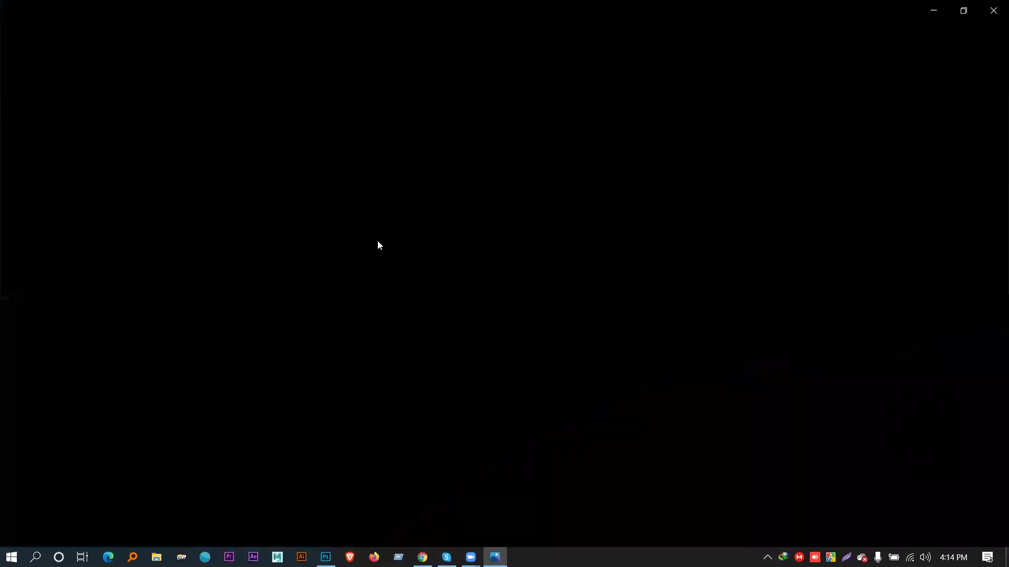
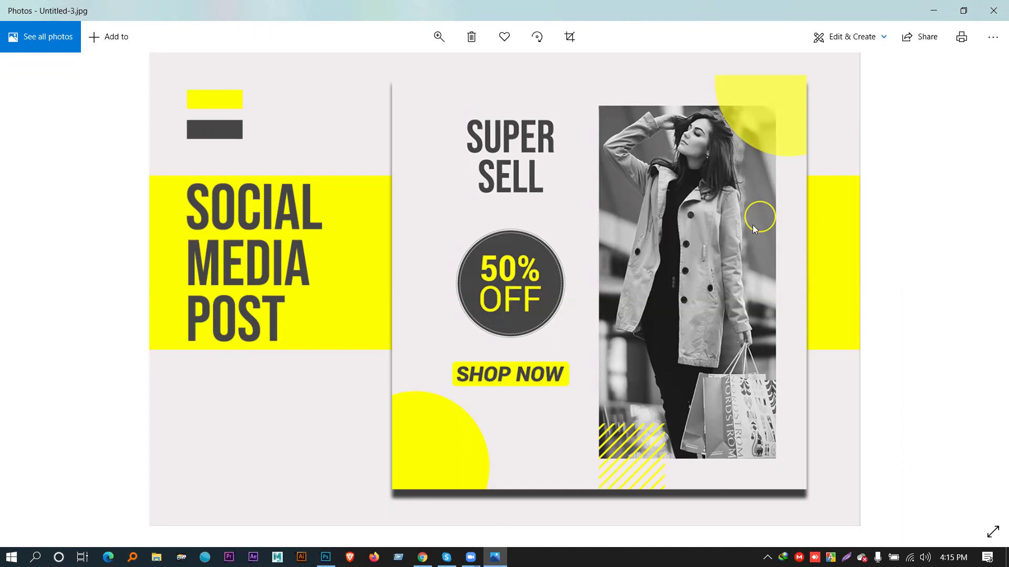
Switch back to Photoshop and draw a diamond-tile custom shape of about 135 x 134 px beside the offer circle in Untitled-2.
left_click(326, 557)
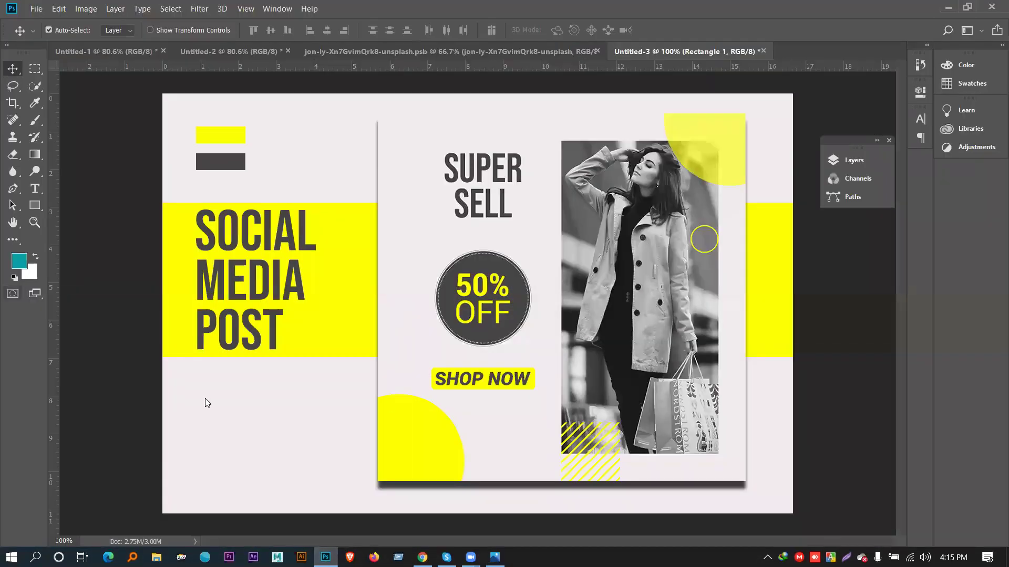
left_click(369, 52)
left_click(200, 56)
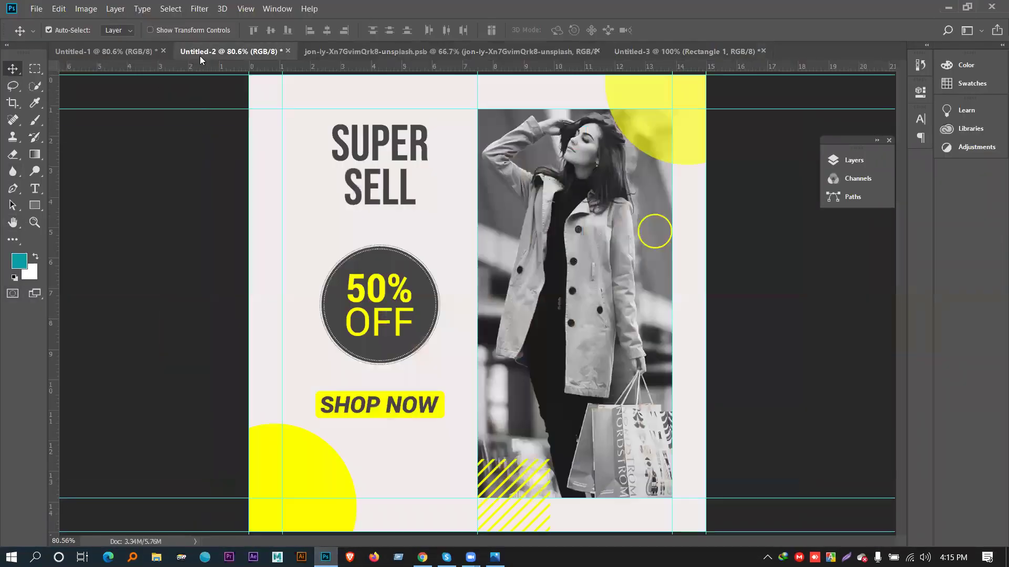
left_click(35, 205)
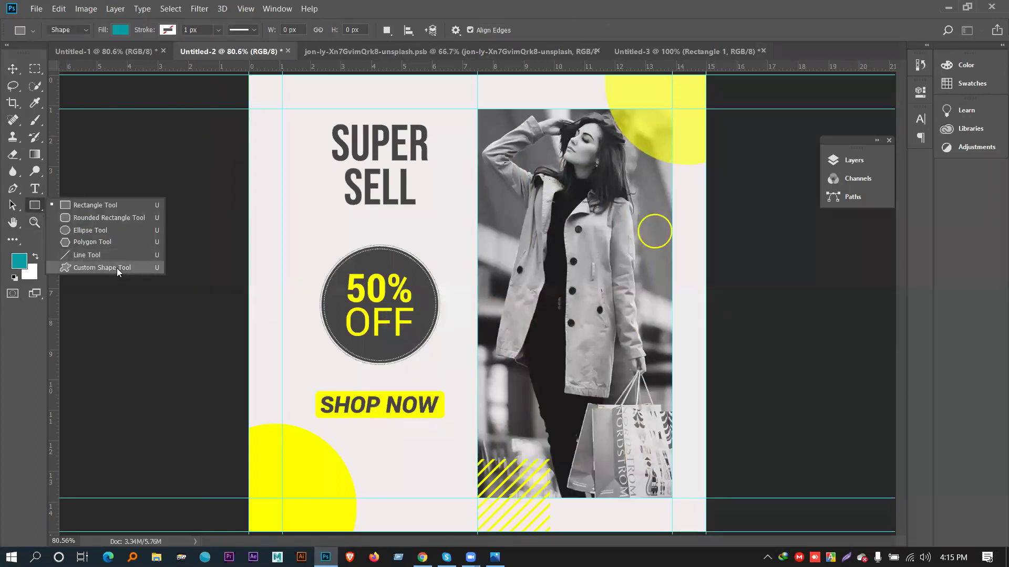
left_click(114, 268)
left_click(516, 30)
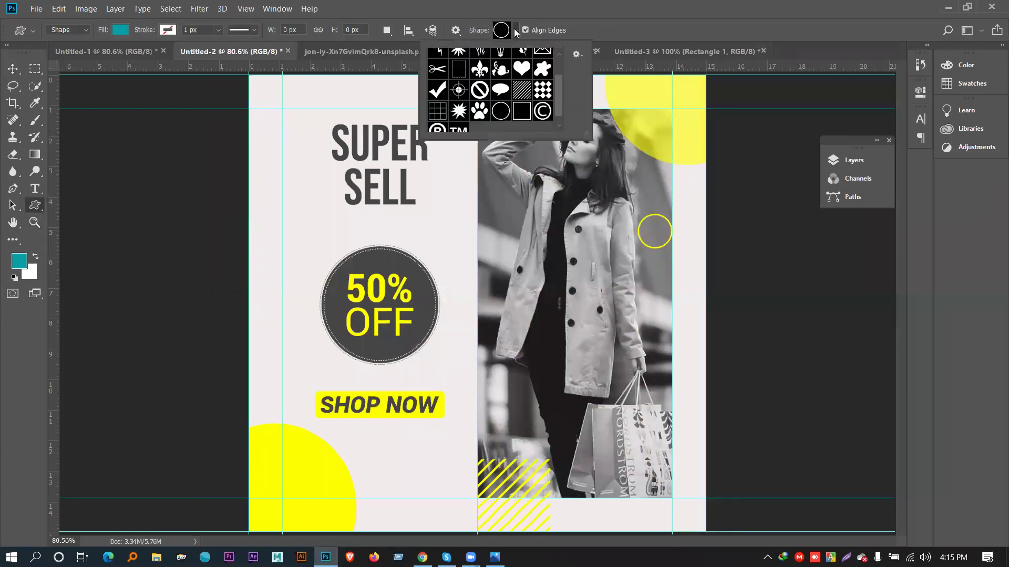
left_click(546, 95)
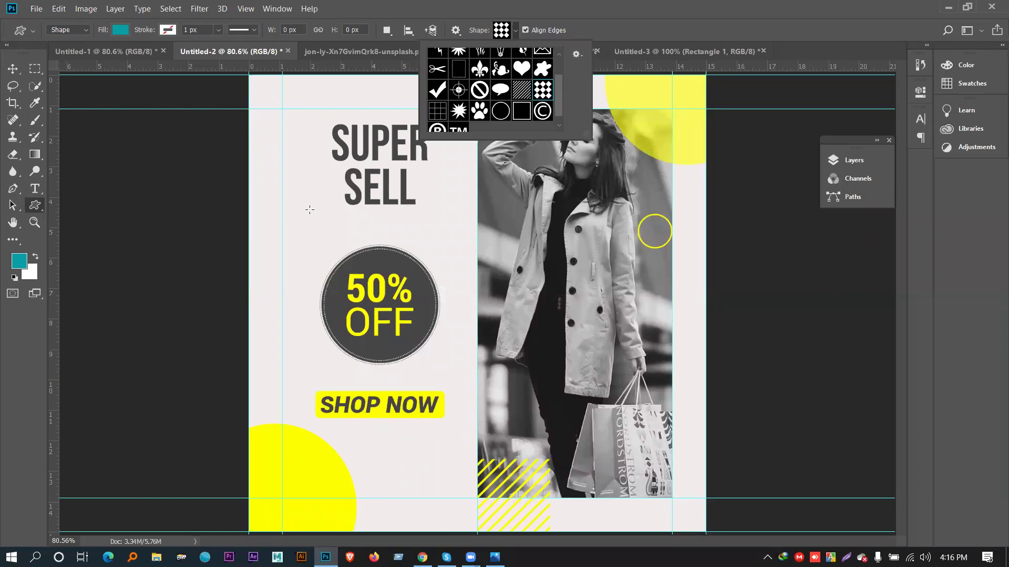
left_click_drag(288, 215, 347, 269)
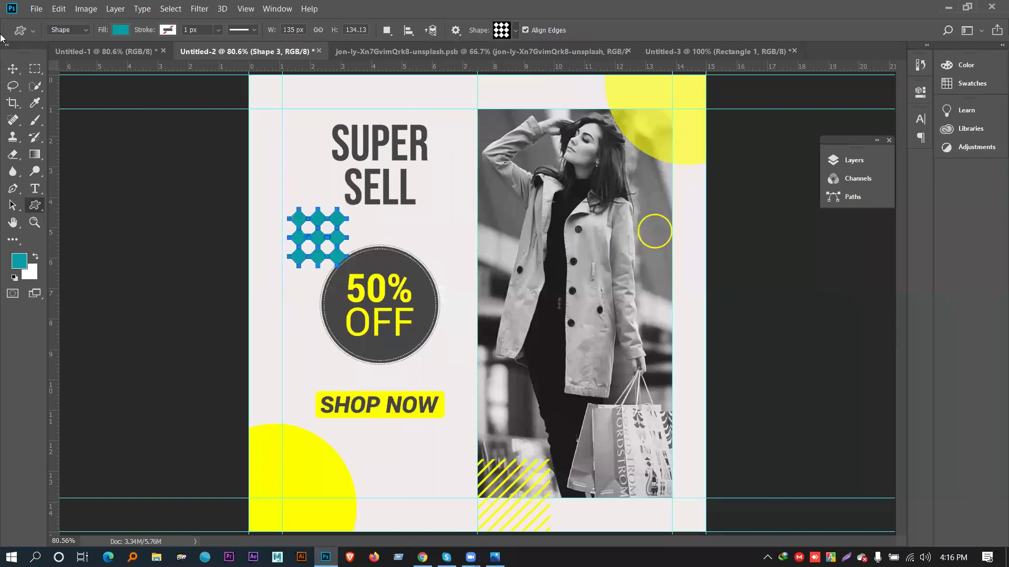
Fill the diamond-tile shape with yellow and shift it slightly to the left.
left_click(122, 31)
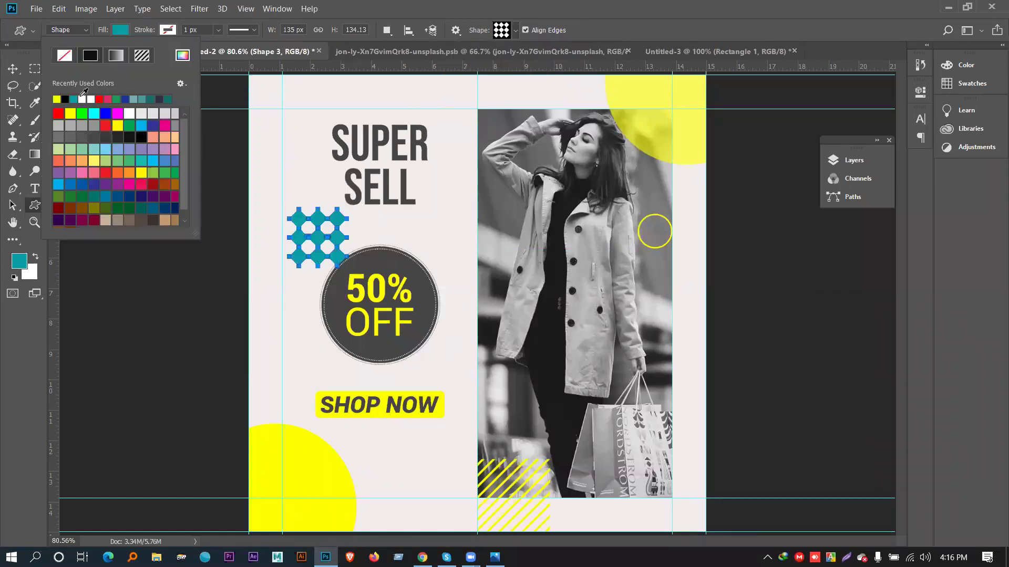
left_click(59, 96)
left_click(17, 72)
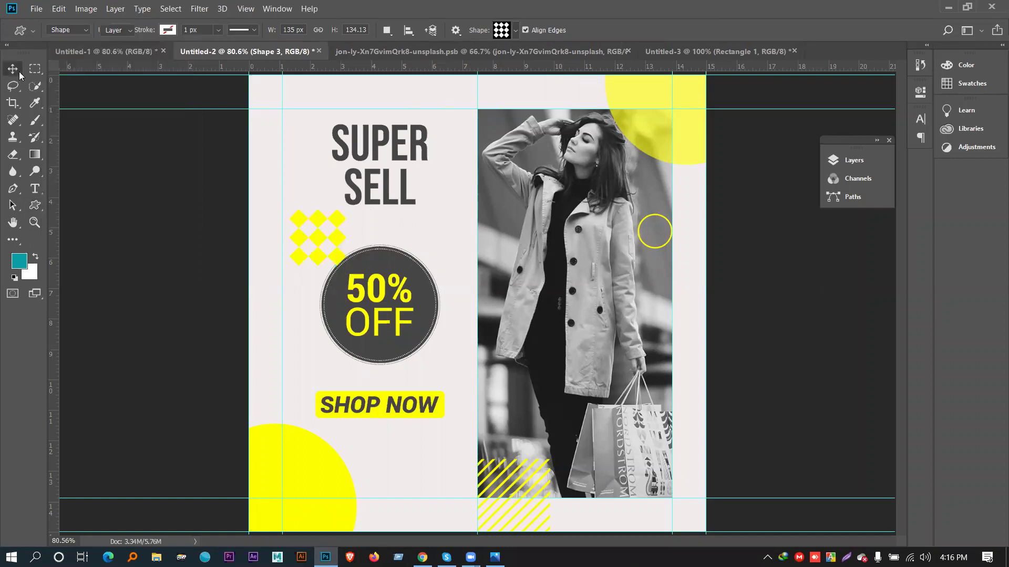
left_click_drag(335, 244, 329, 244)
Recolour the diamond-tile shape dark grey 444444 and move it to the banner's left edge beside the offer circle.
left_click(848, 160)
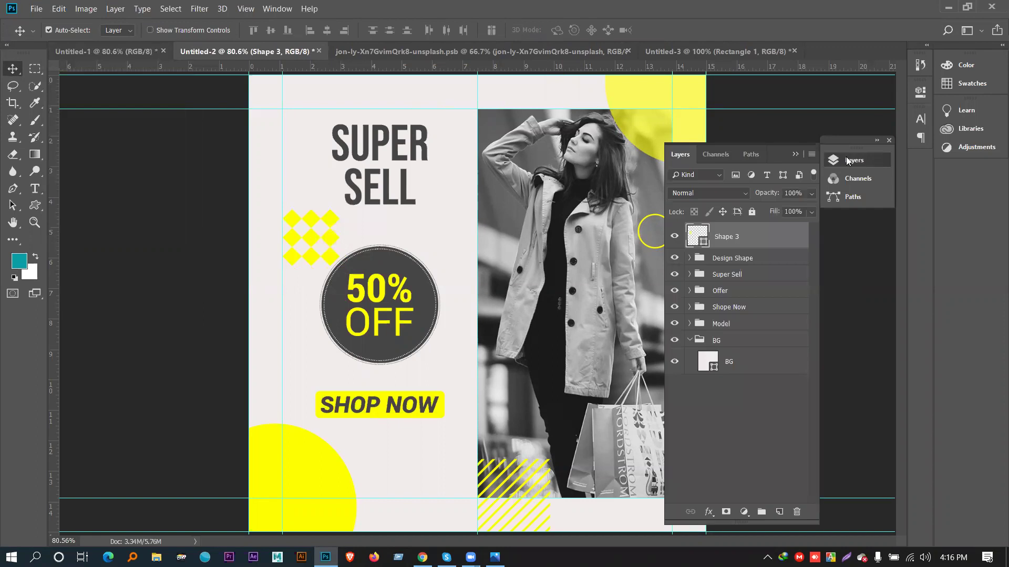
double_click(697, 234)
type("44444")
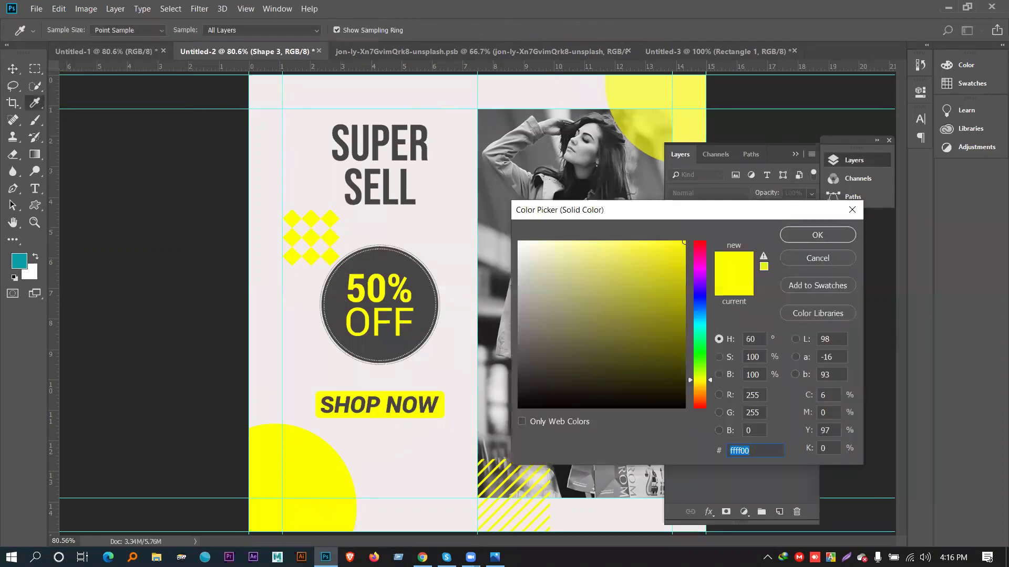
type("4")
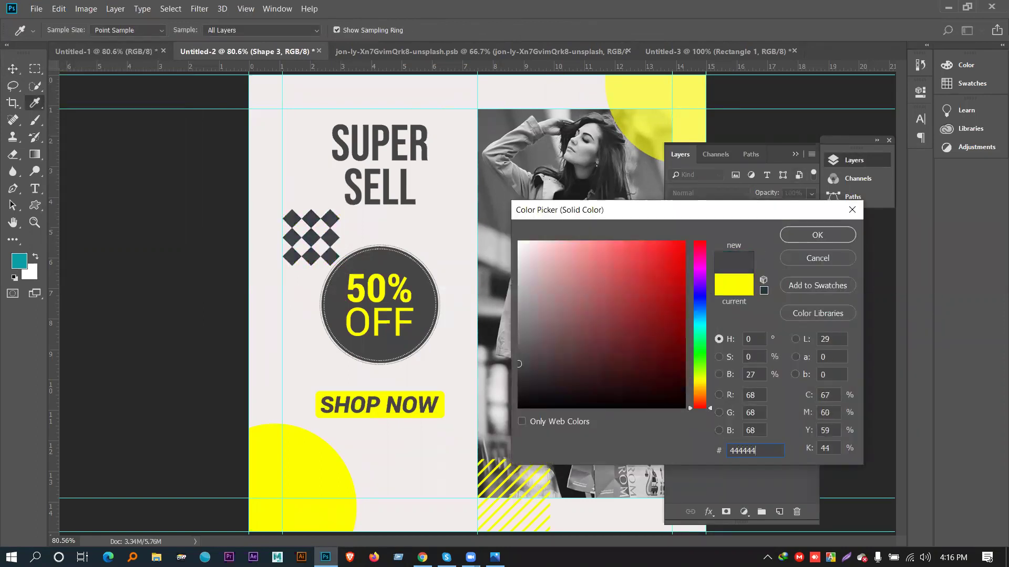
key("Return")
left_click_drag(337, 237, 294, 220)
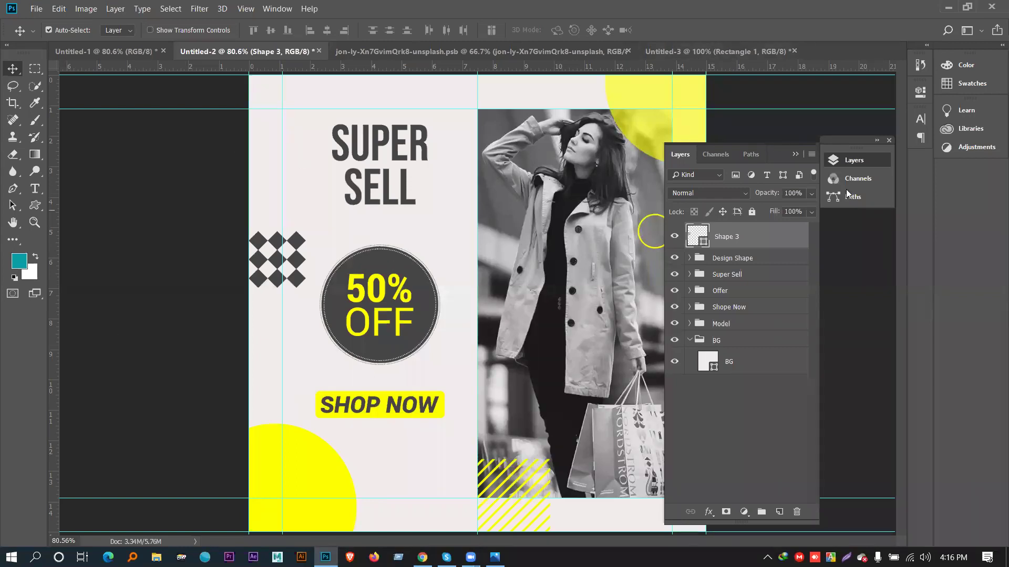
Expand the Layers panel fully and reposition it beside the banner so the whole artwork stays uncovered.
left_click(795, 154)
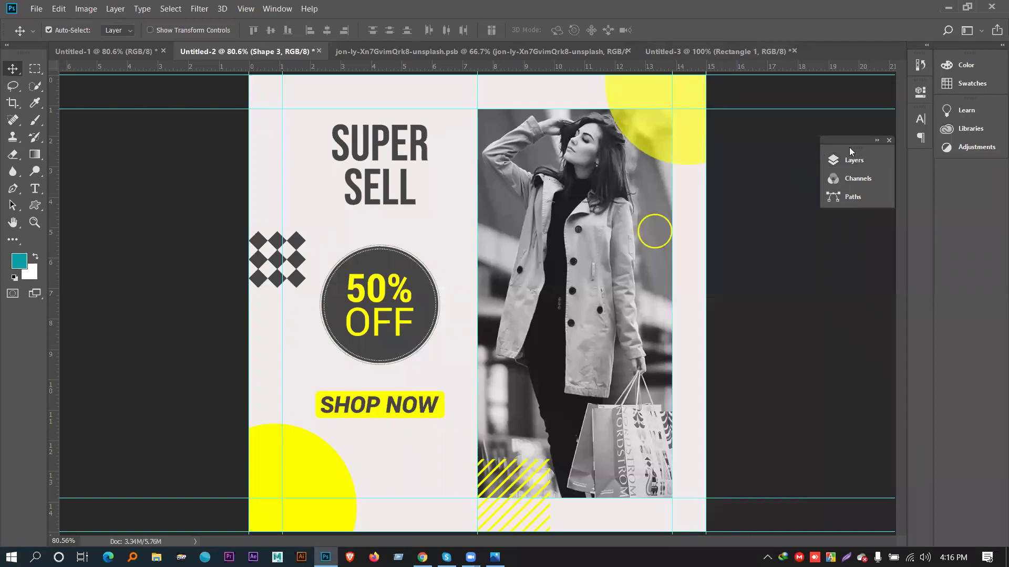
left_click(876, 141)
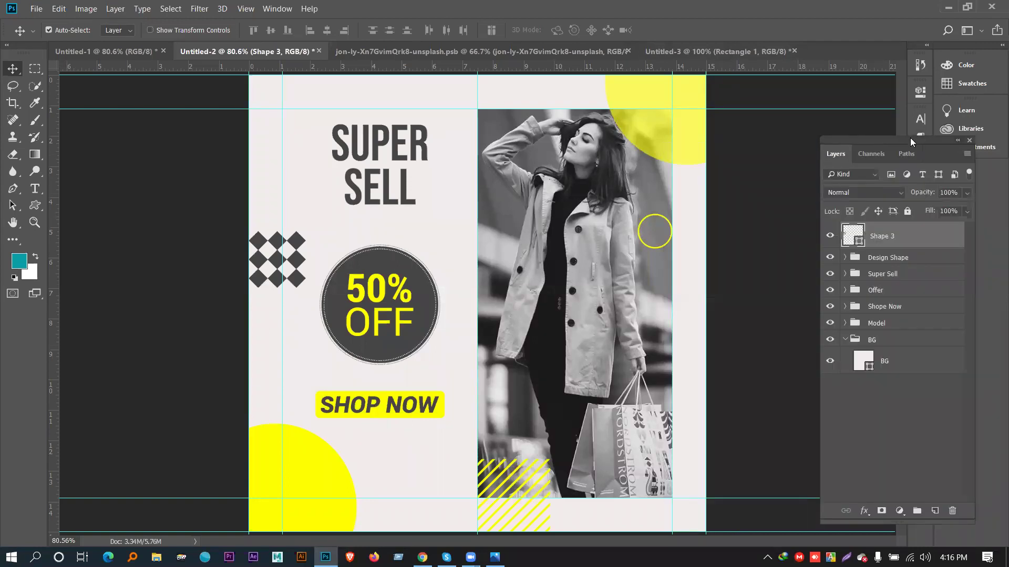
left_click_drag(910, 142, 871, 152)
left_click_drag(823, 109, 826, 108)
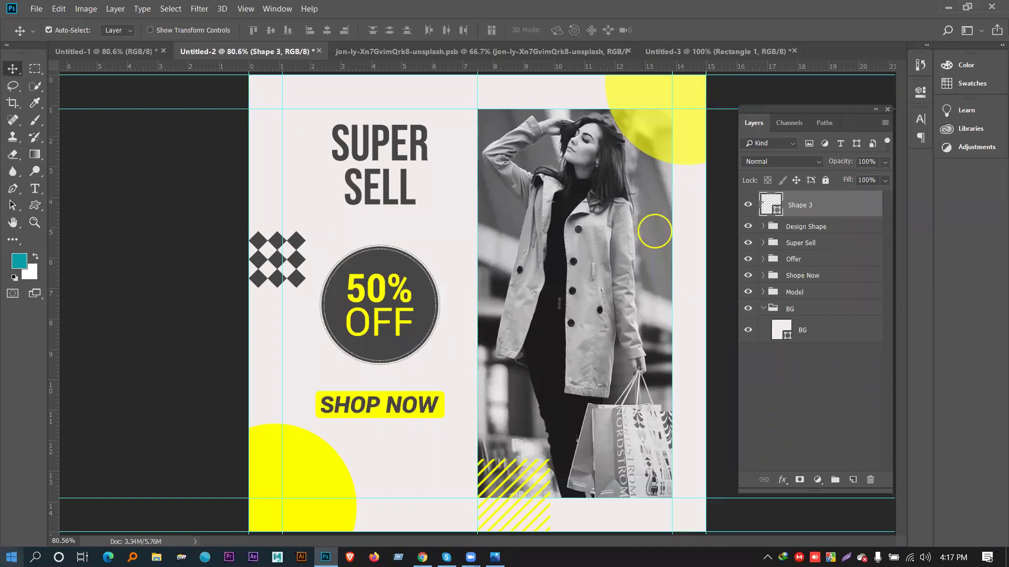
Switch to Chrome, search Google for "lipi ghor", and open the Lipighor Bangla Font site in a separate tab.
left_click(422, 557)
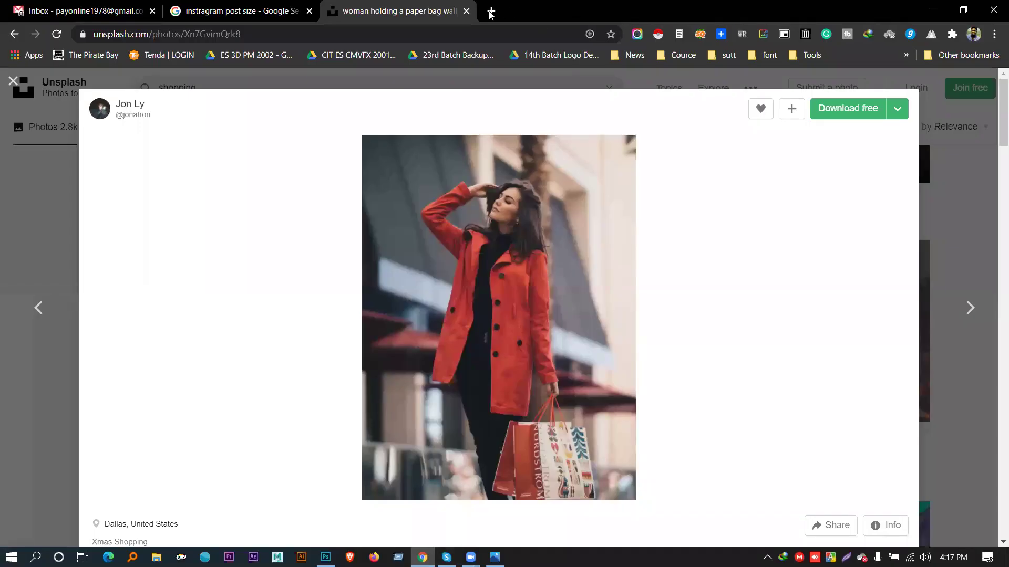
left_click(490, 11)
type("lipi gh")
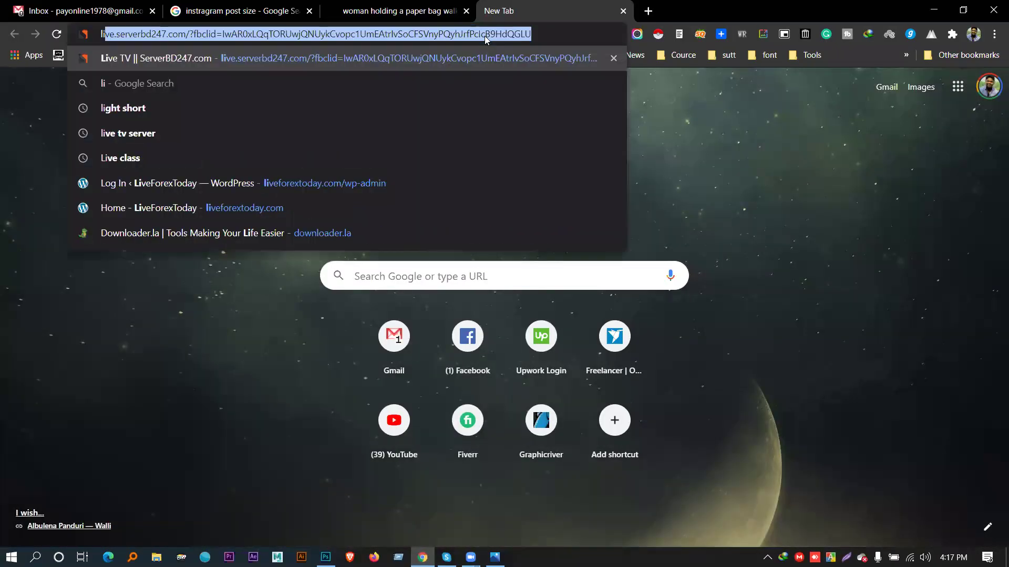
type("or")
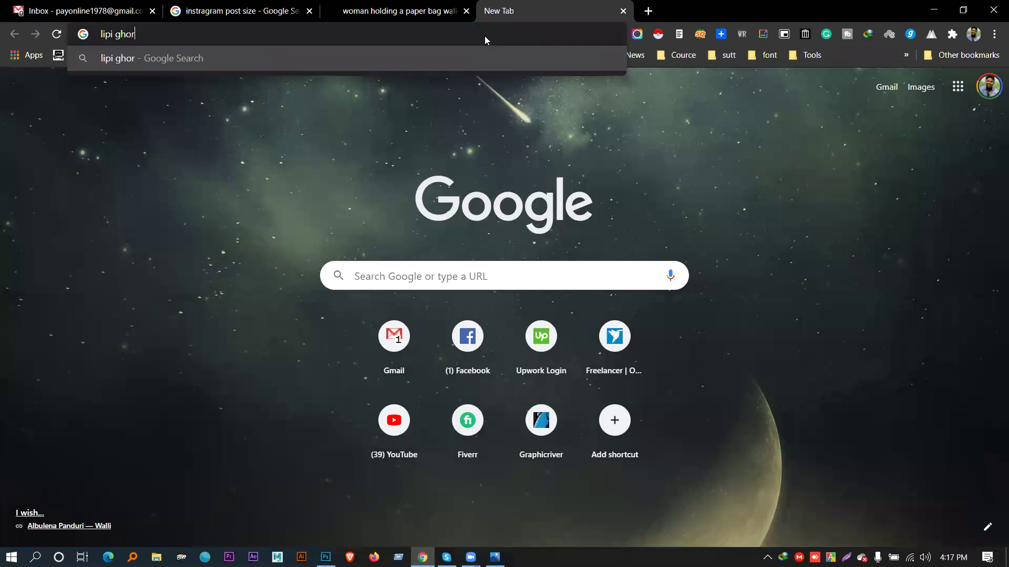
key("Return")
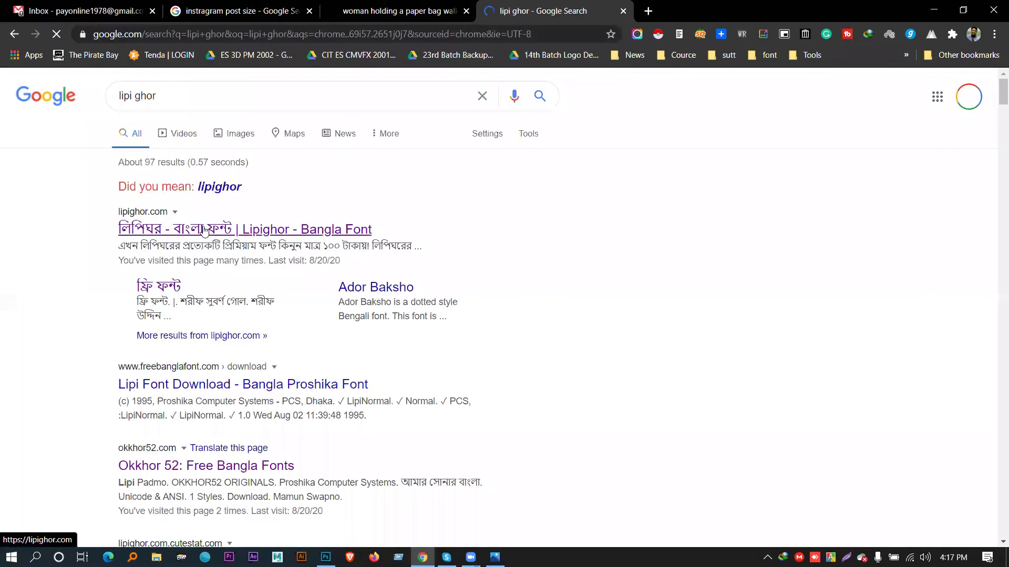
middle_click(205, 231)
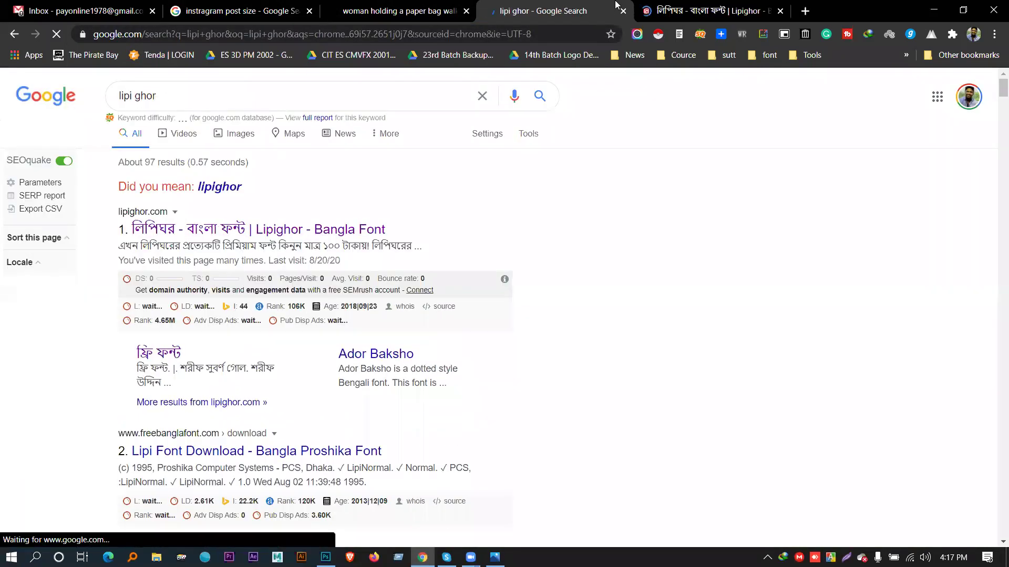
left_click(682, 6)
Return to the Google results and search for "bangla free font" instead.
left_click(551, 10)
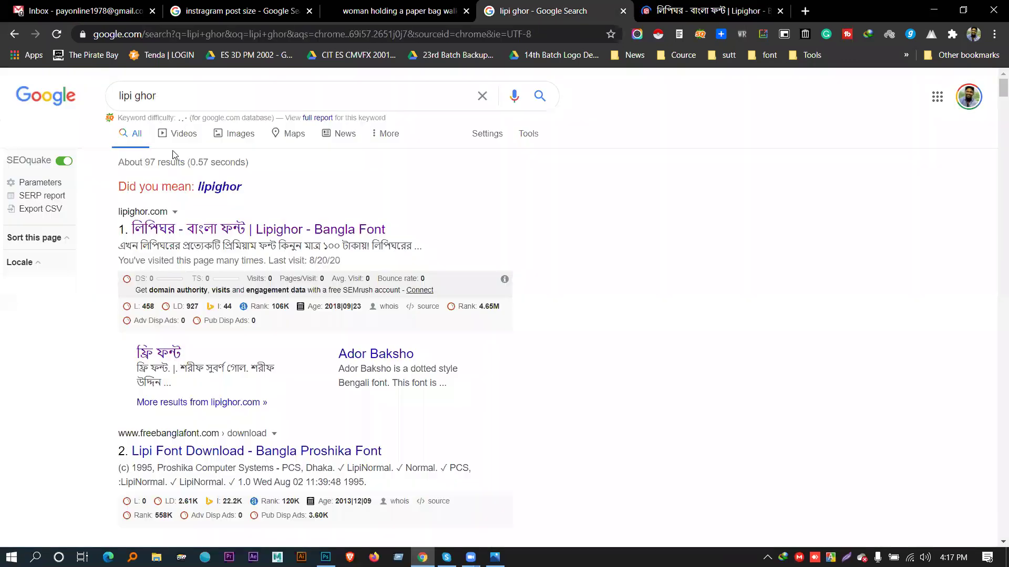
triple_click(175, 98)
type("bnalg")
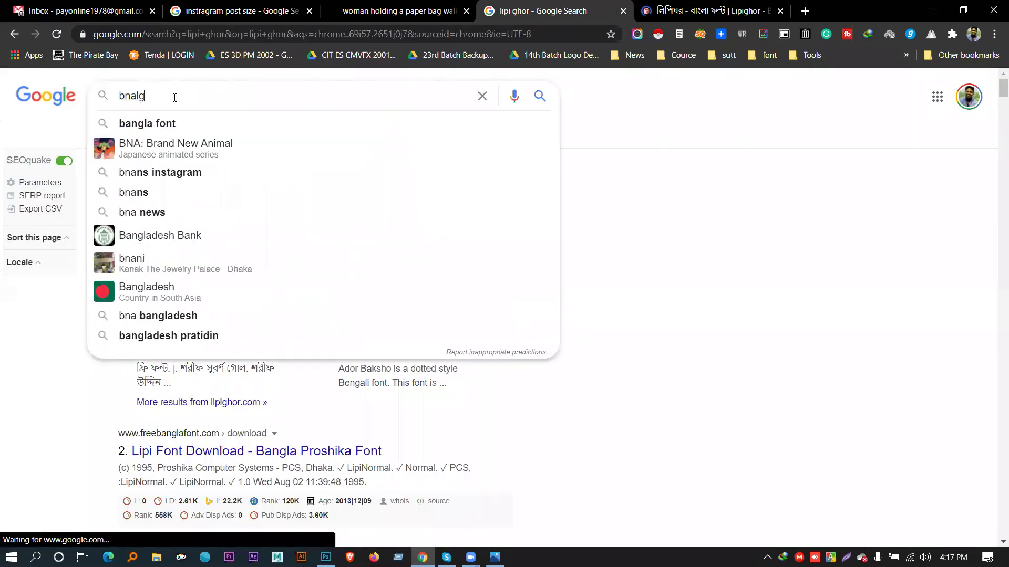
type("a free font")
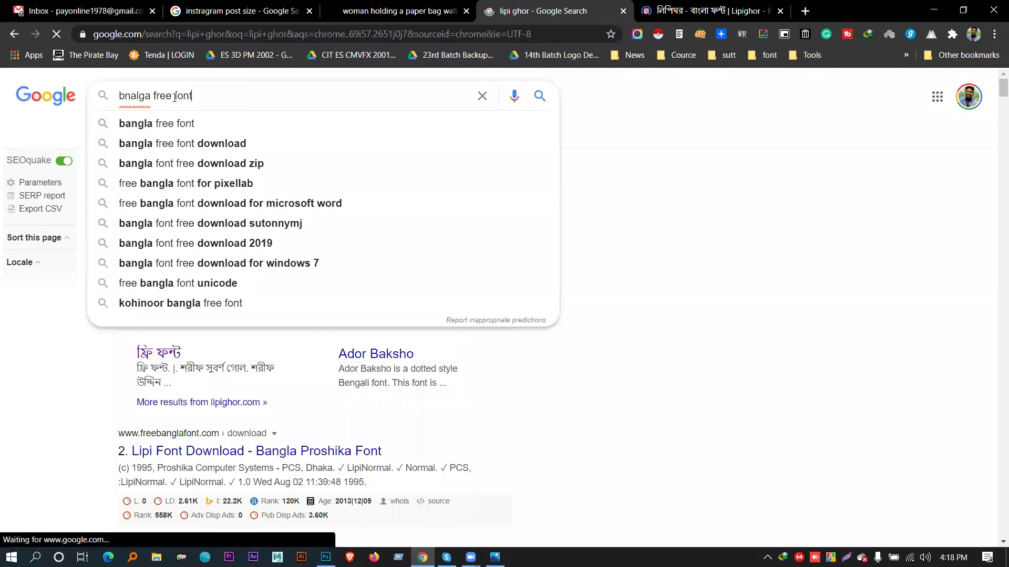
key("Return")
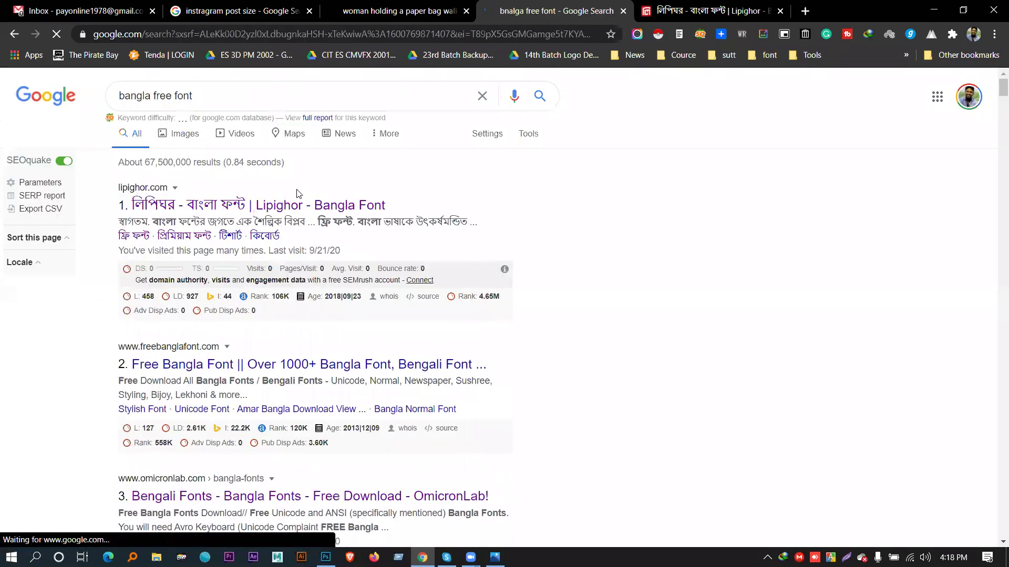
Open the Free Bangla Font, OmicronLab, BengaliFonts and Okkhor 52 results in separate tabs.
middle_click(216, 363)
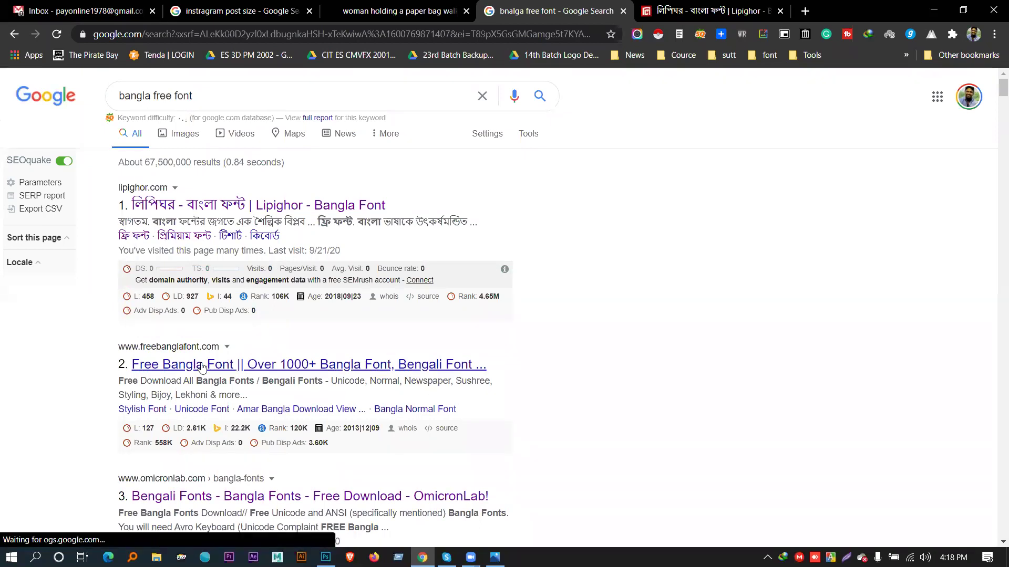
scroll(216, 362, "down", 2)
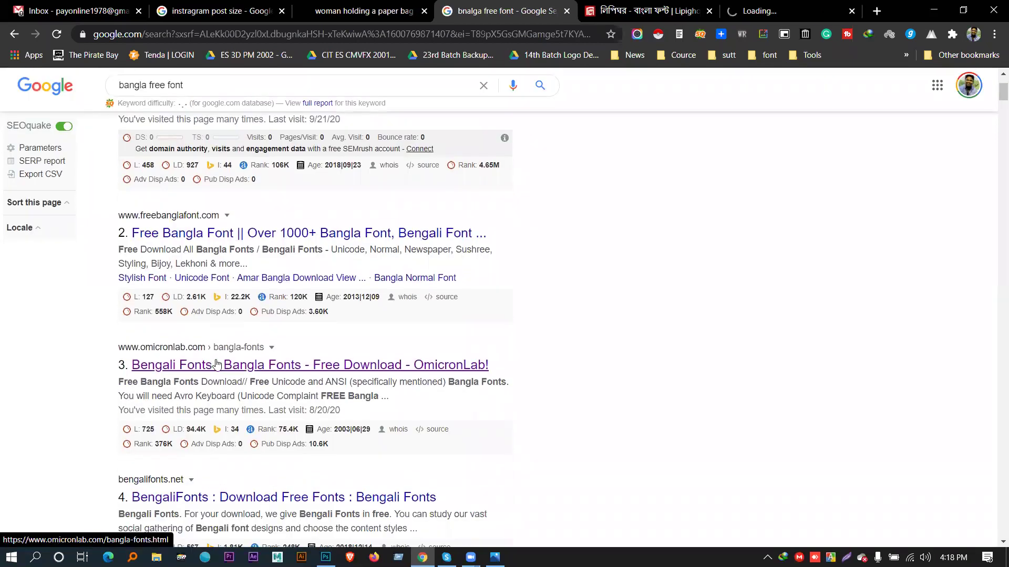
middle_click(215, 364)
scroll(216, 363, "down", 3)
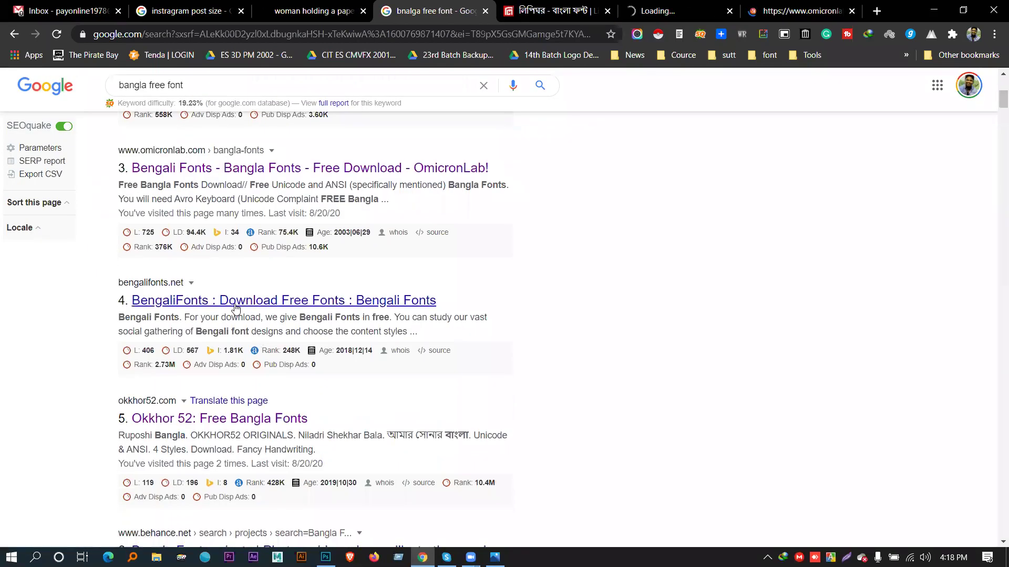
middle_click(205, 302)
middle_click(233, 426)
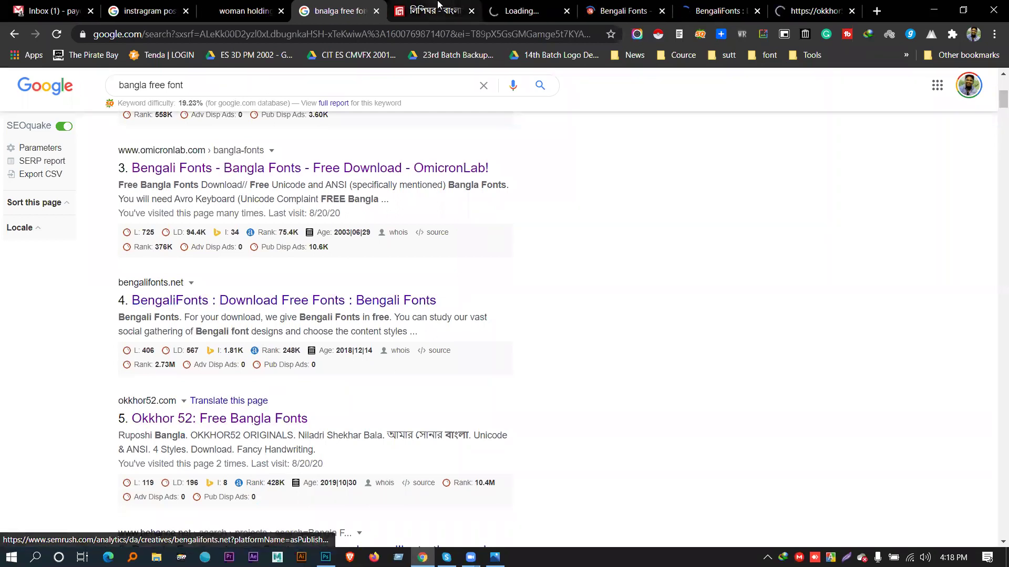
Switch to the Lipighor site, dismiss its premium font offer, and review the premium and free font sections.
key("ctrl+Tab")
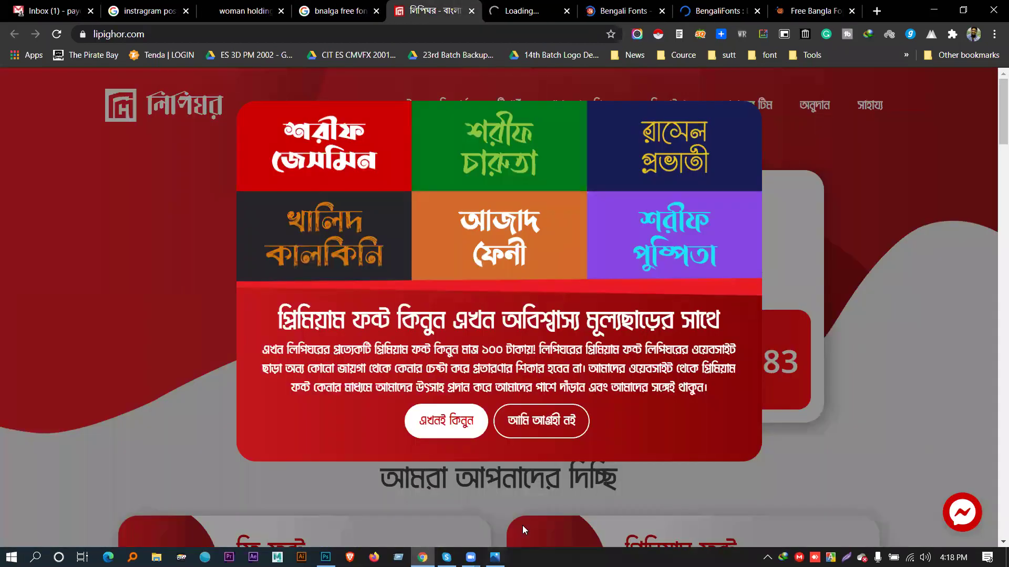
left_click(774, 144)
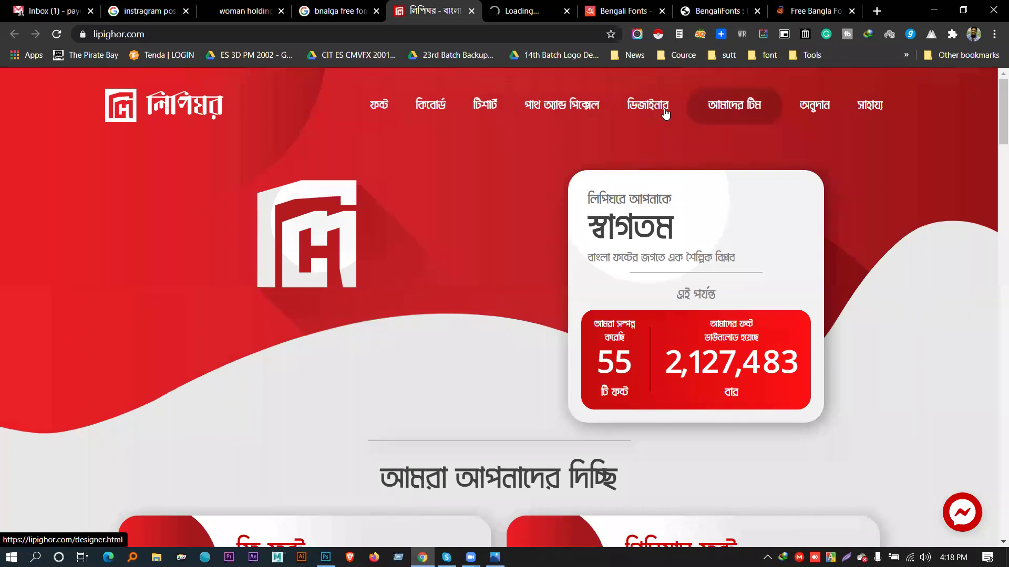
scroll(680, 139, "down", 12)
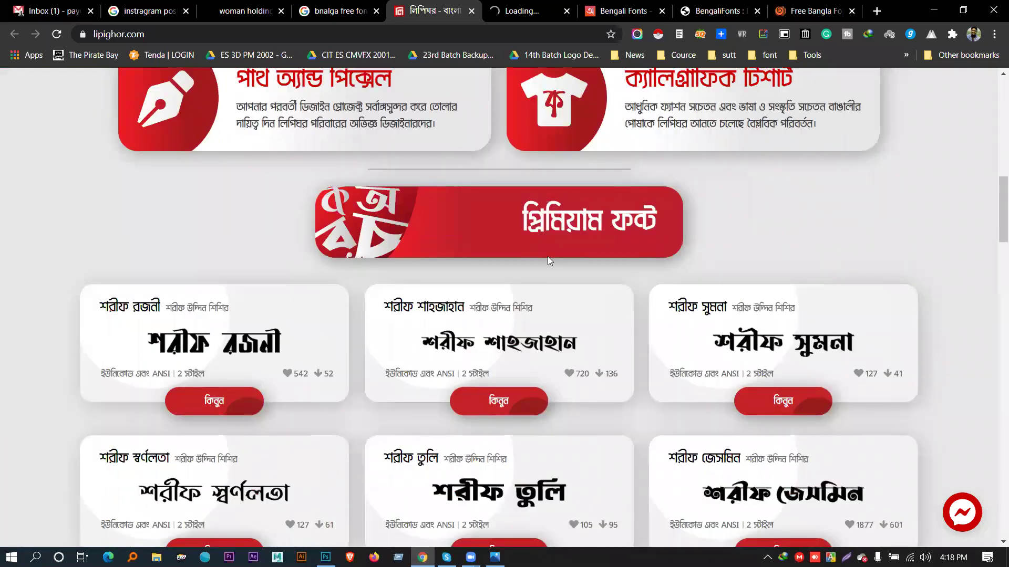
scroll(548, 256, "down", 5)
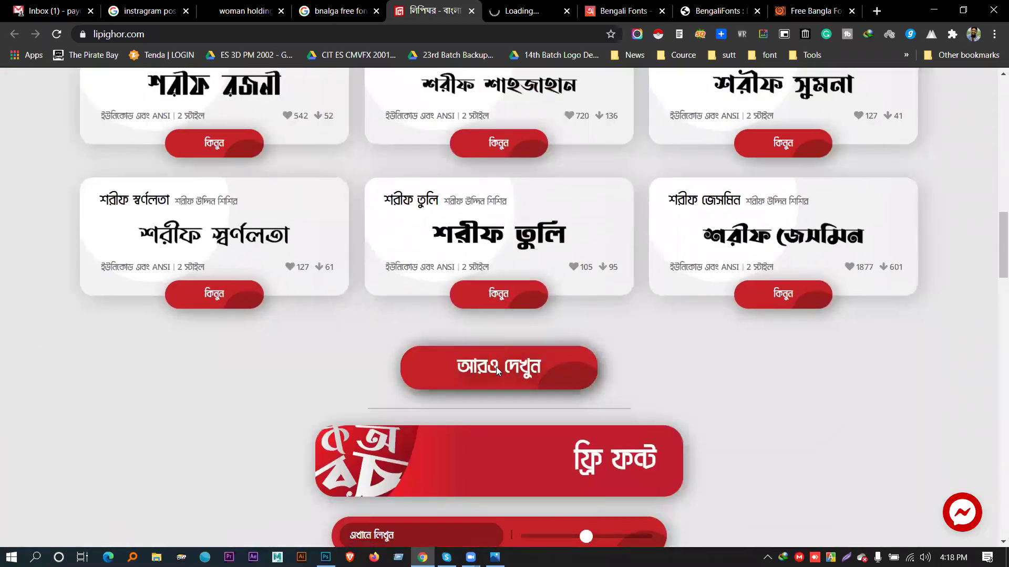
scroll(496, 367, "down", 4)
scroll(418, 306, "down", 3)
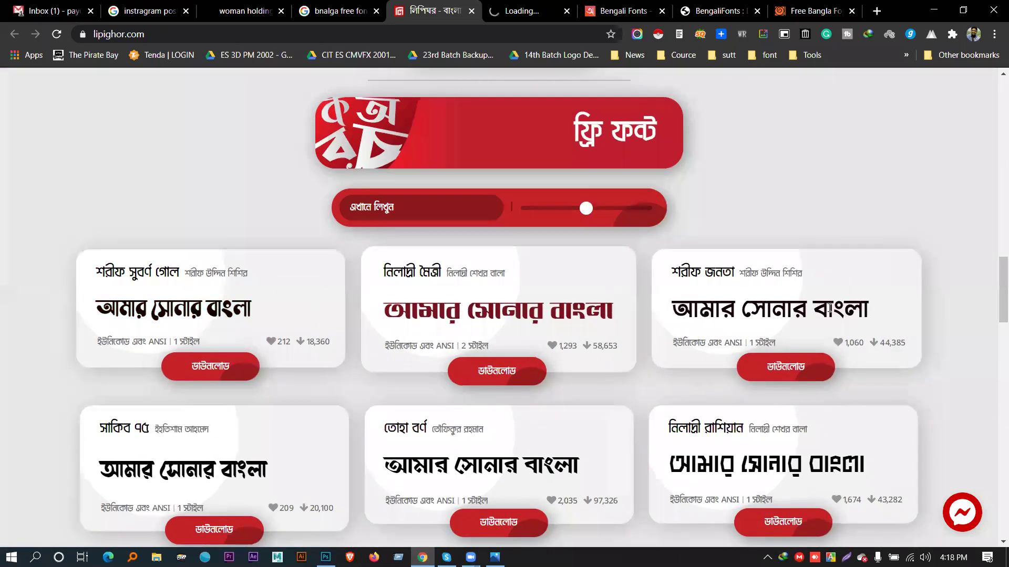
Open Lipighor's full free font listing and go to page 5 to review its fonts and the sample-text field.
scroll(822, 300, "down", 6)
left_click(563, 285)
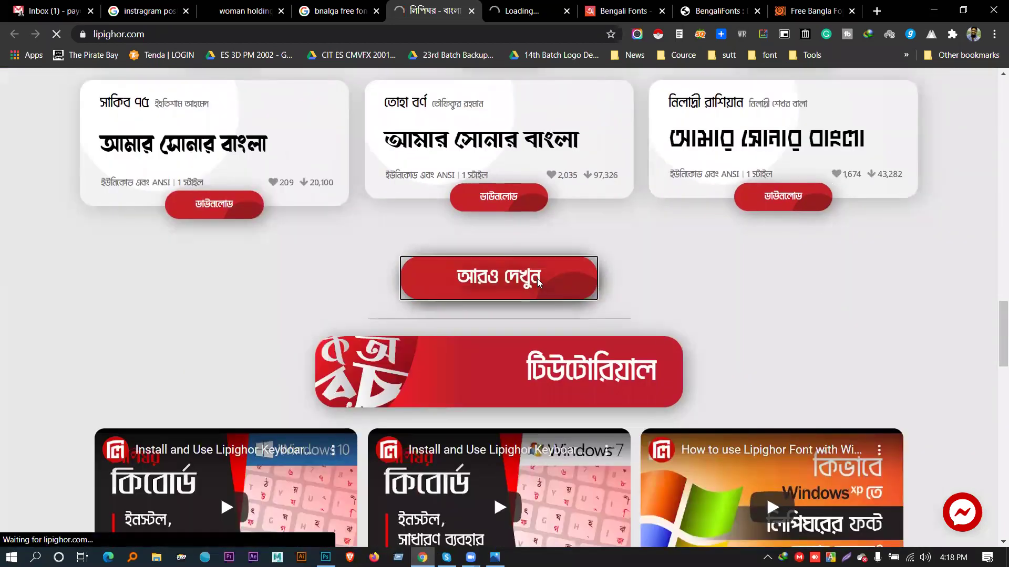
scroll(533, 295, "down", 2)
scroll(532, 294, "down", 6)
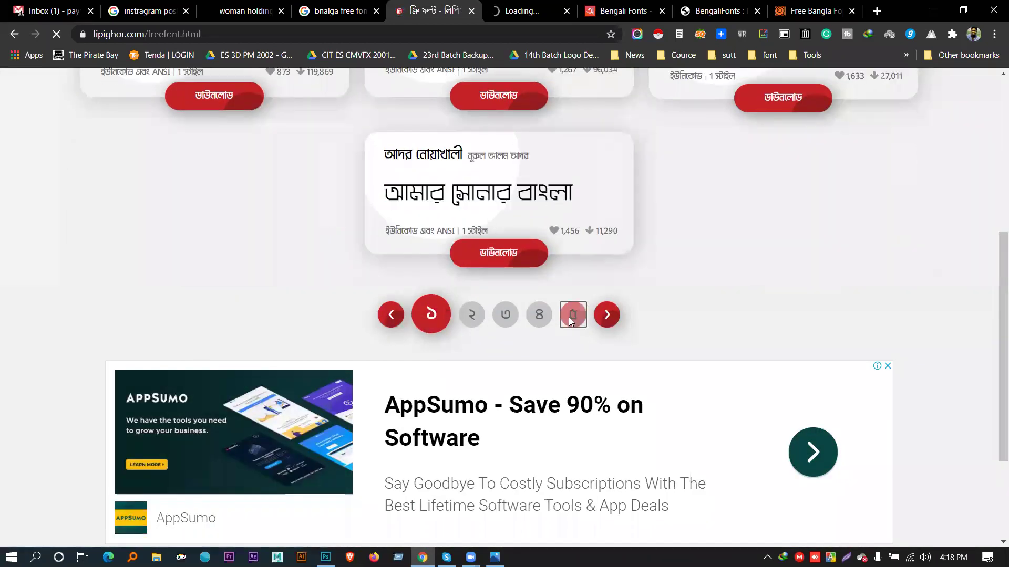
left_click(570, 317)
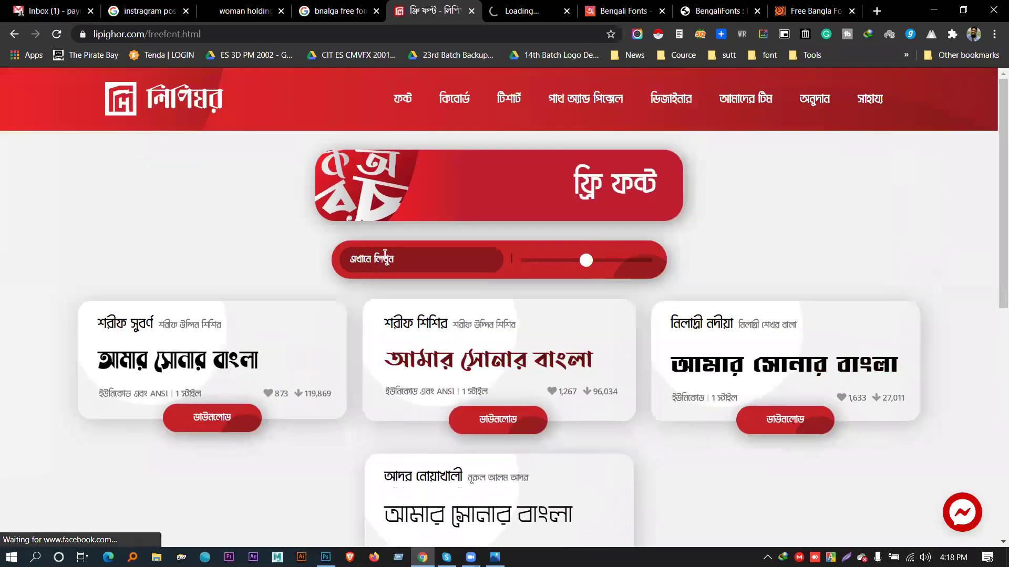
left_click(376, 256)
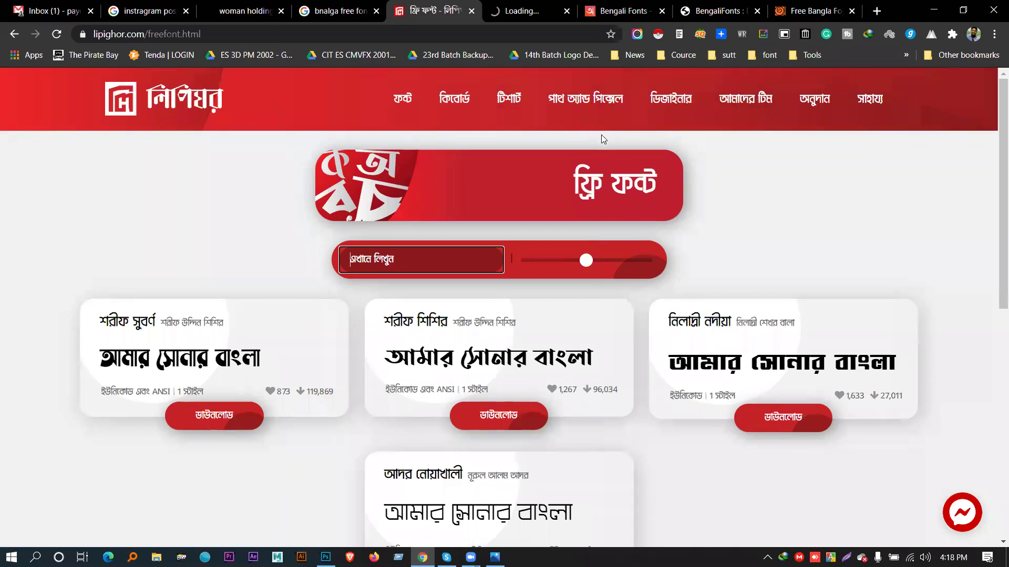
scroll(448, 258, "down", 10)
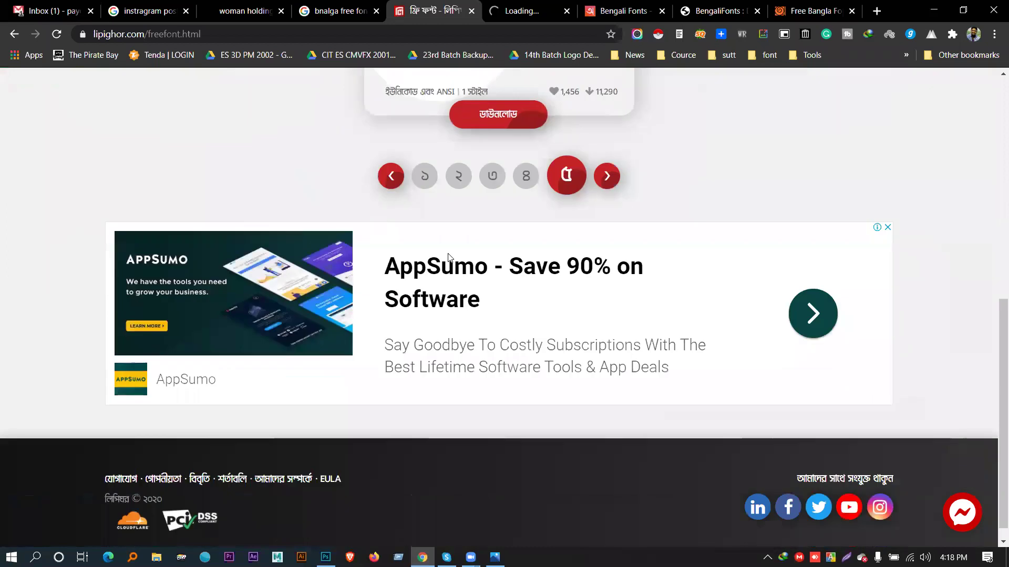
scroll(448, 258, "up", 5)
Return to the Lipighor home page, dismiss the offer again, and compare the premium and free font sections.
key("alt+Left")
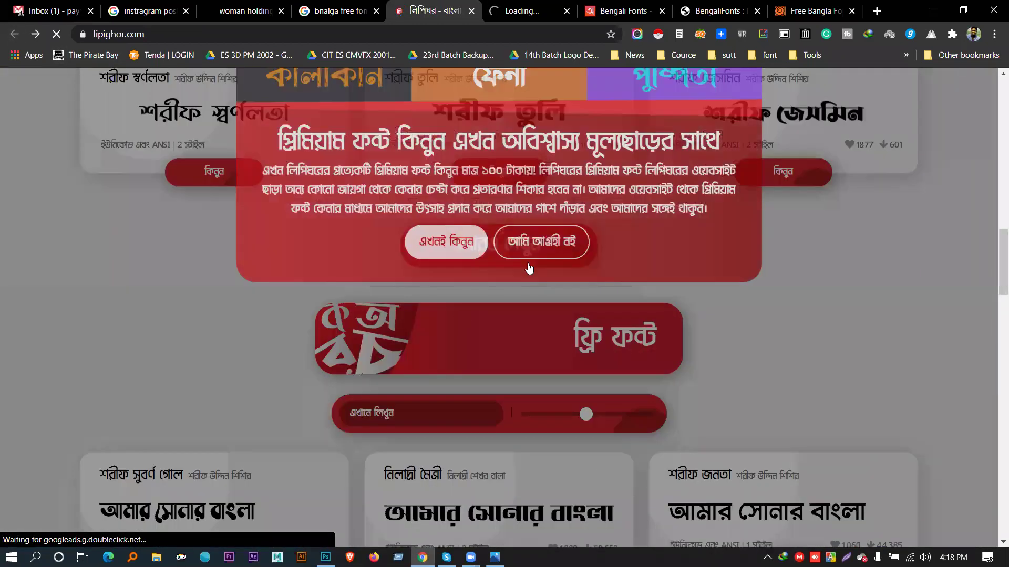
left_click(541, 415)
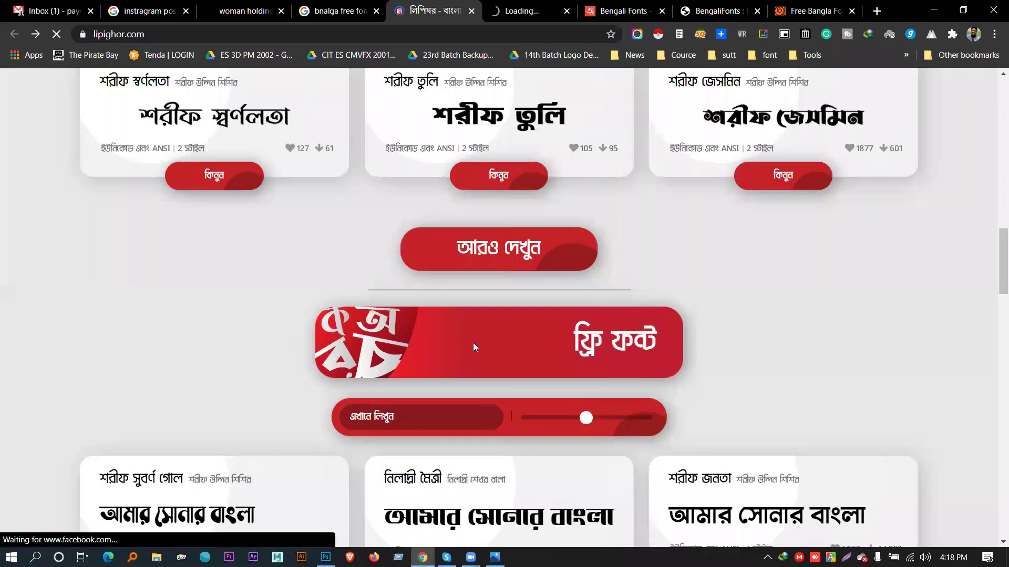
scroll(473, 346, "up", 8)
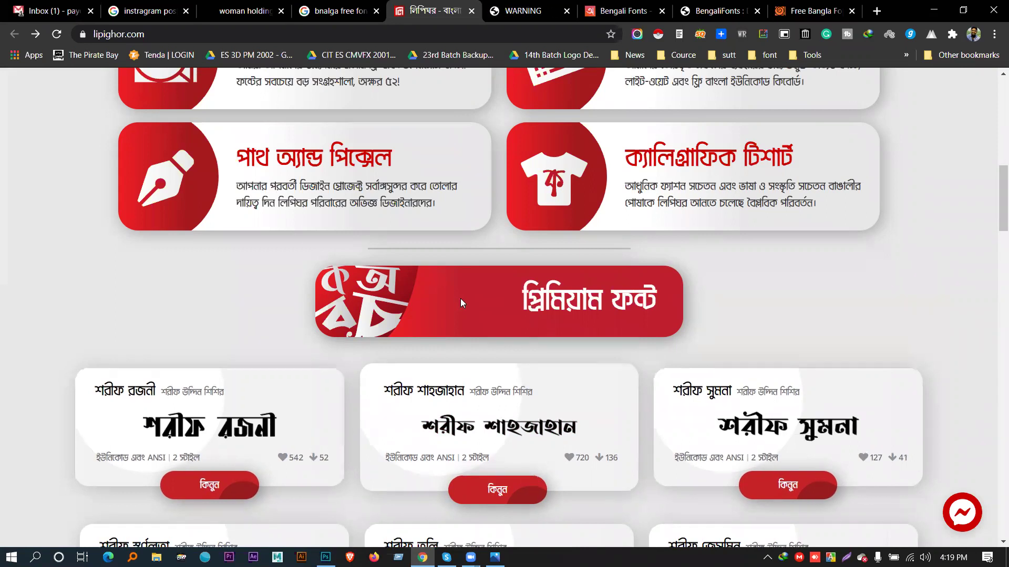
scroll(460, 298, "down", 10)
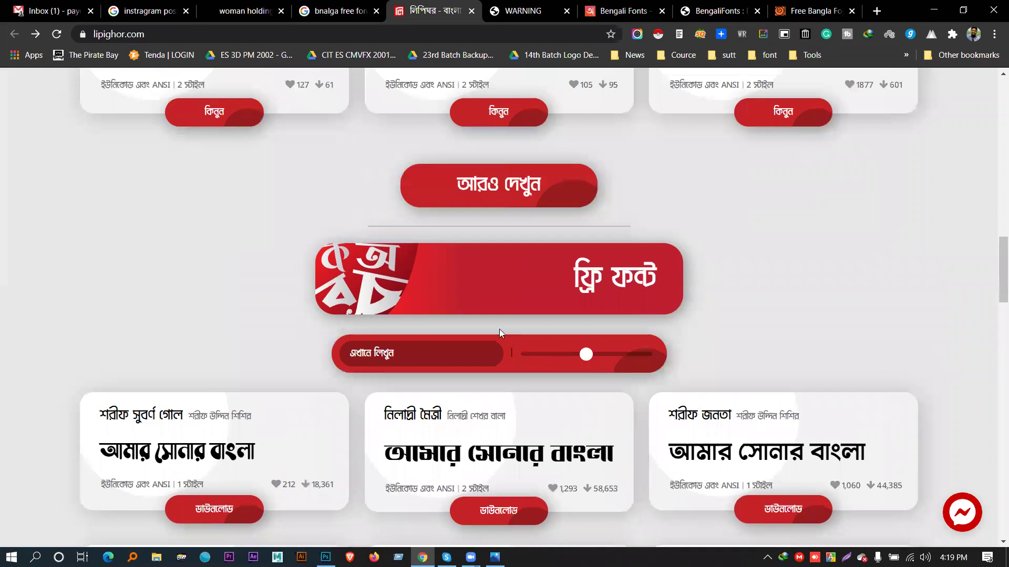
scroll(496, 282, "up", 10)
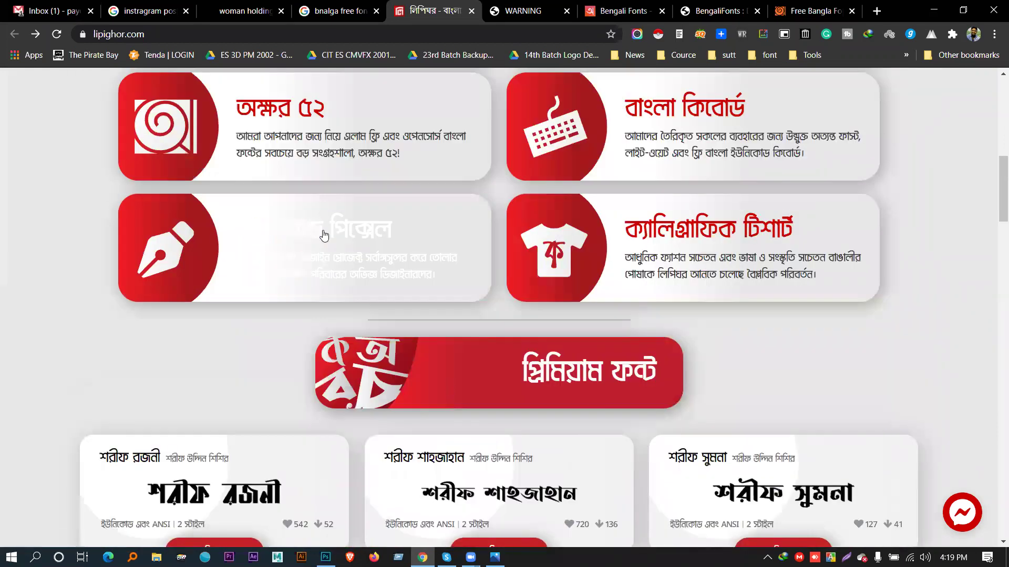
scroll(441, 396, "up", 3)
scroll(347, 377, "down", 8)
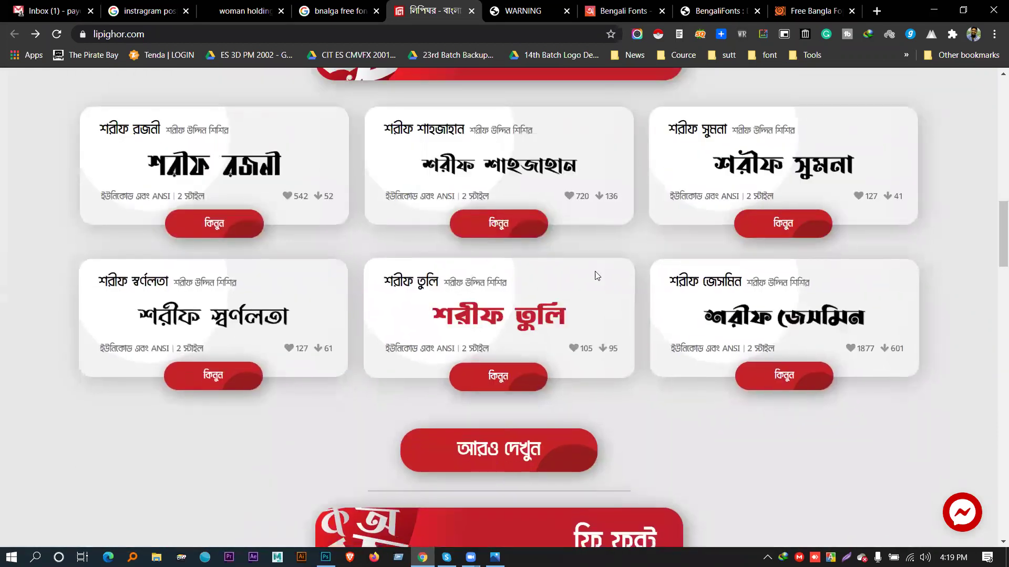
Switch to the OmicronLab Bangla fonts page and look through its list of downloadable fonts.
left_click(605, 10)
scroll(326, 336, "down", 10)
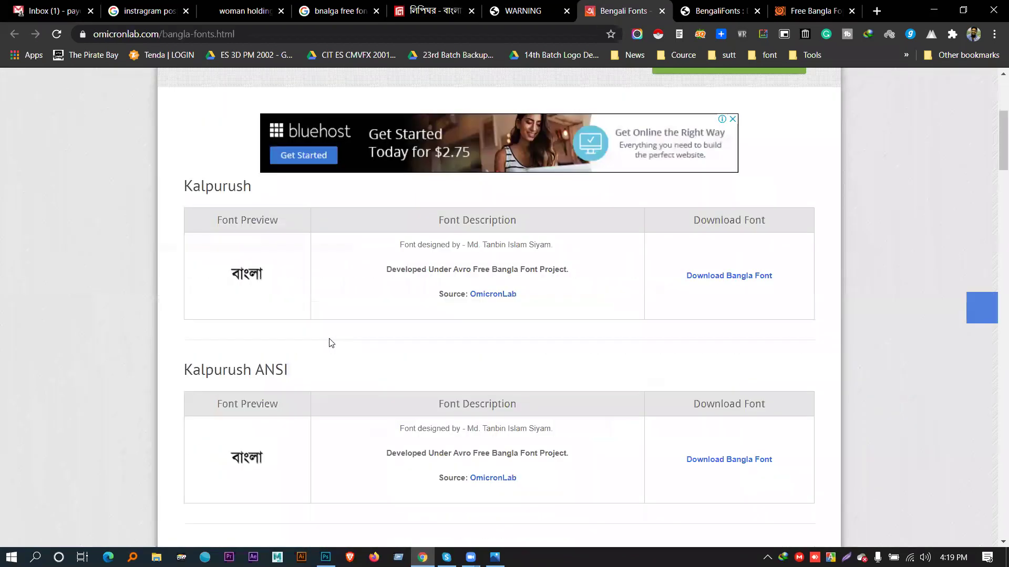
scroll(289, 321, "up", 3)
scroll(287, 341, "down", 14)
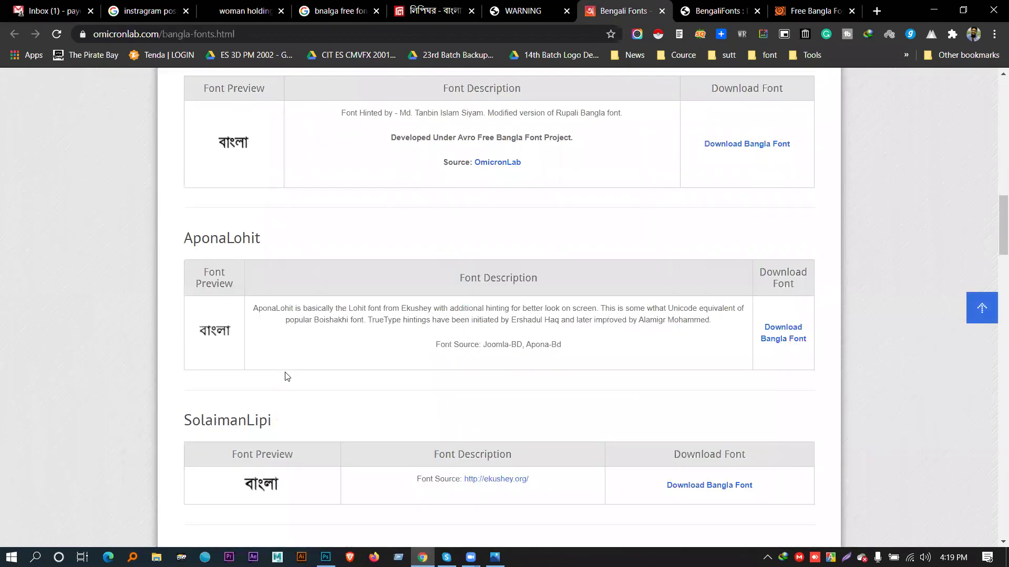
scroll(286, 377, "down", 6)
Switch to the BengaliFonts site and examine its font previews down to the end of the home page.
left_click(717, 11)
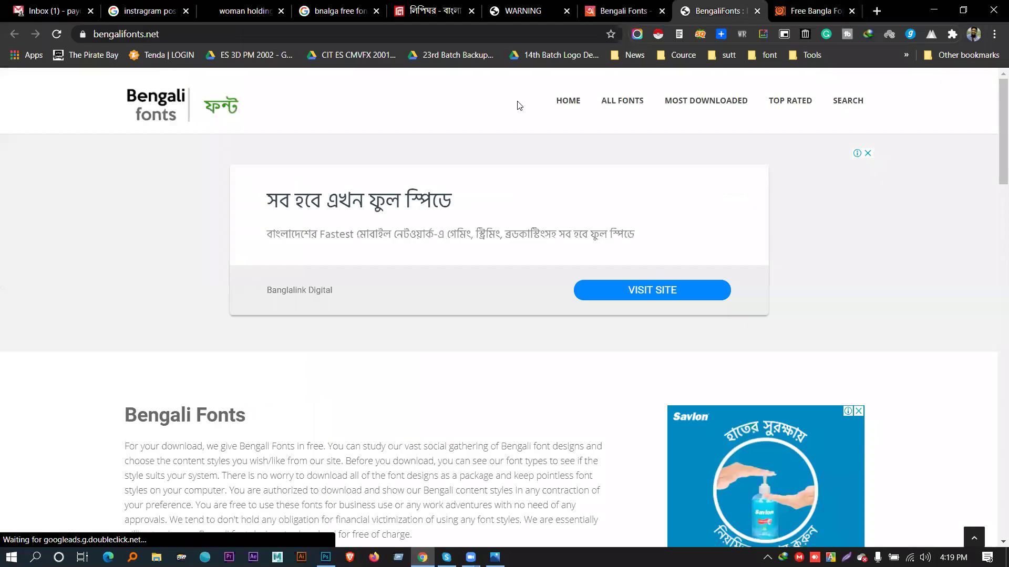
scroll(366, 315, "down", 18)
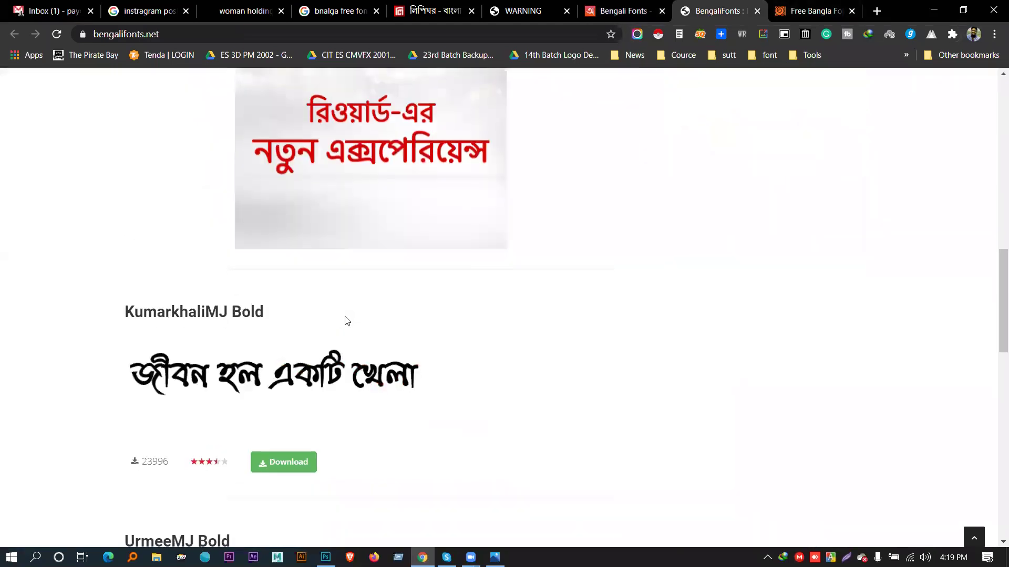
scroll(199, 241, "up", 2)
scroll(207, 270, "down", 5)
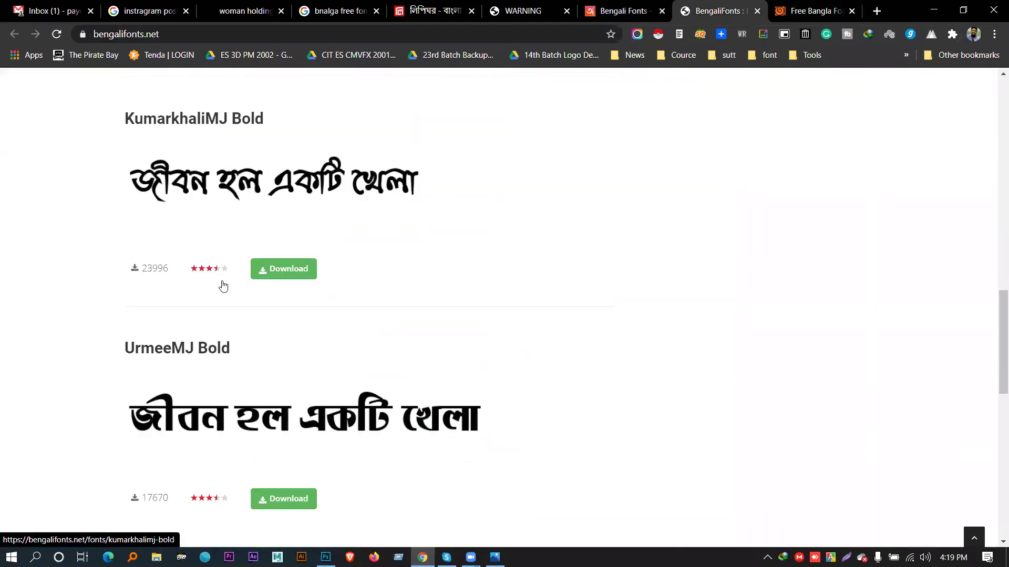
scroll(211, 297, "down", 10)
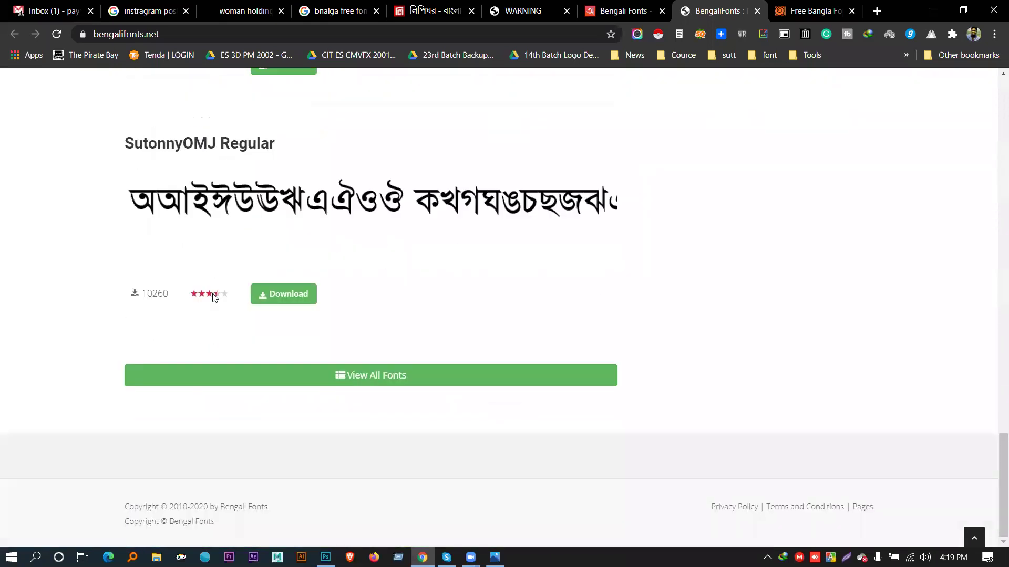
Switch to the Okkhor 52 site, close its chat pop-up, and look through the first page of fonts.
left_click(817, 8)
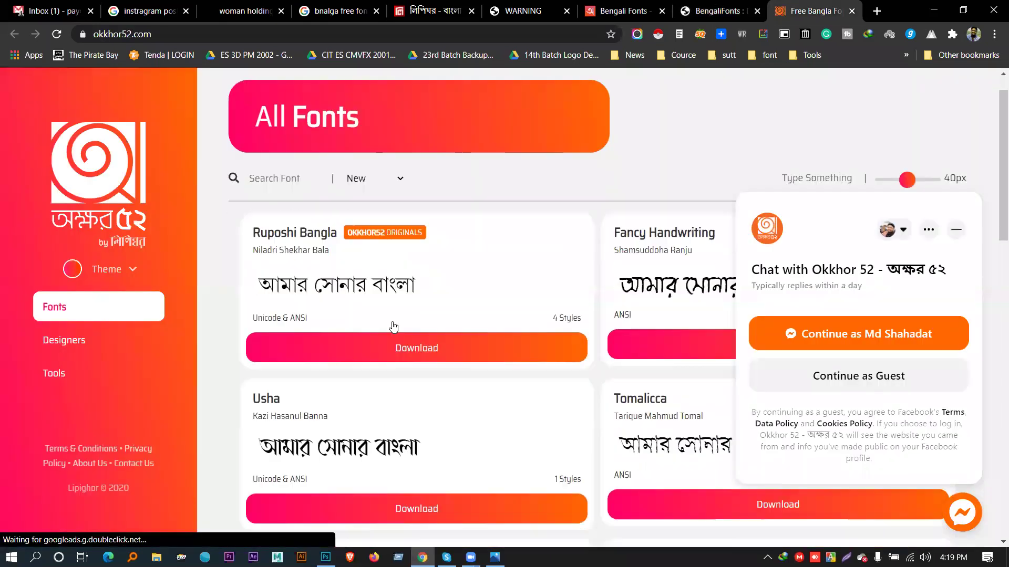
scroll(420, 294, "down", 1)
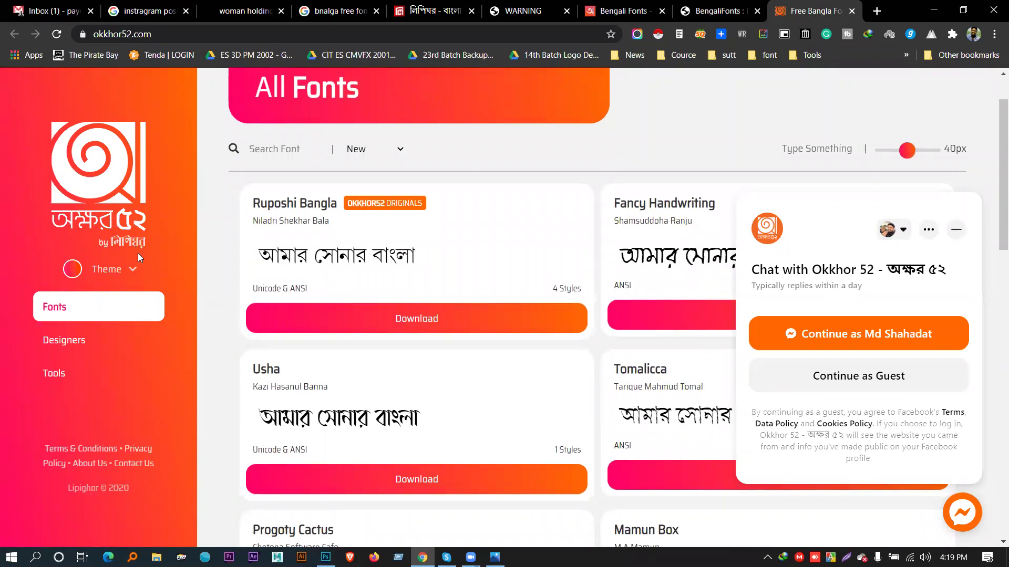
left_click(957, 520)
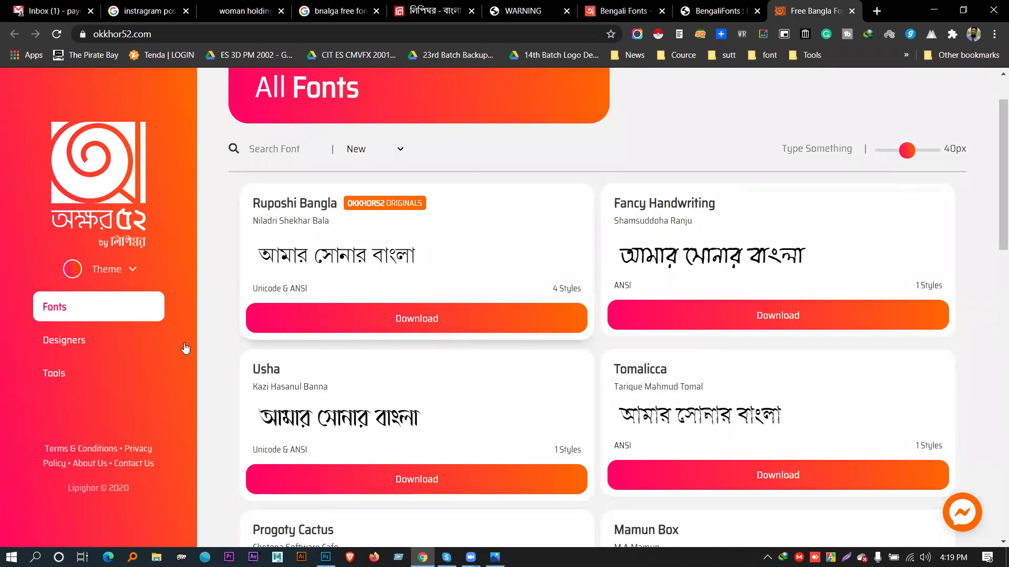
scroll(126, 384, "down", 14)
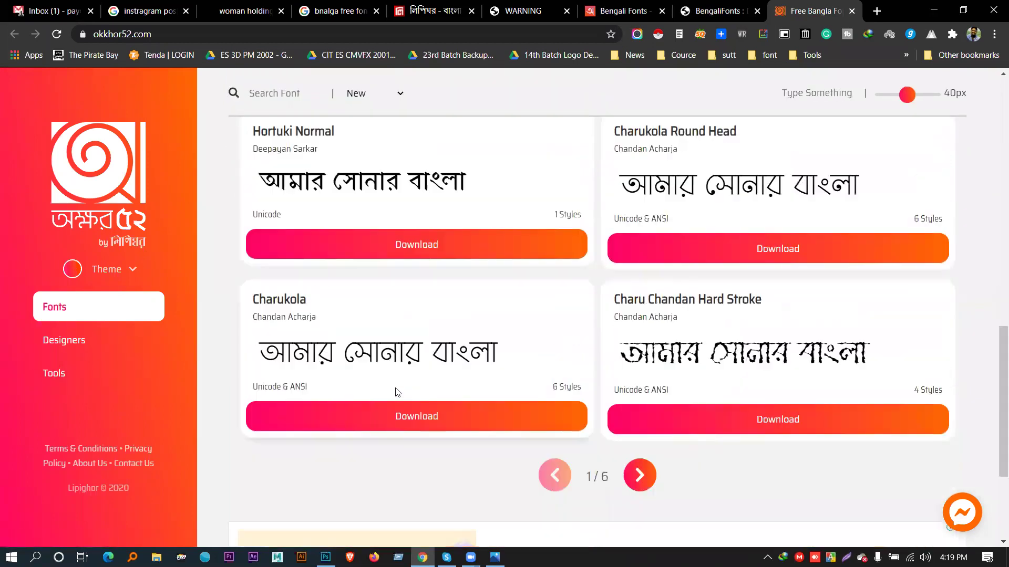
Page through the Okkhor 52 font list to page 4, examining the font previews along the way.
scroll(398, 393, "down", 3)
left_click(640, 287)
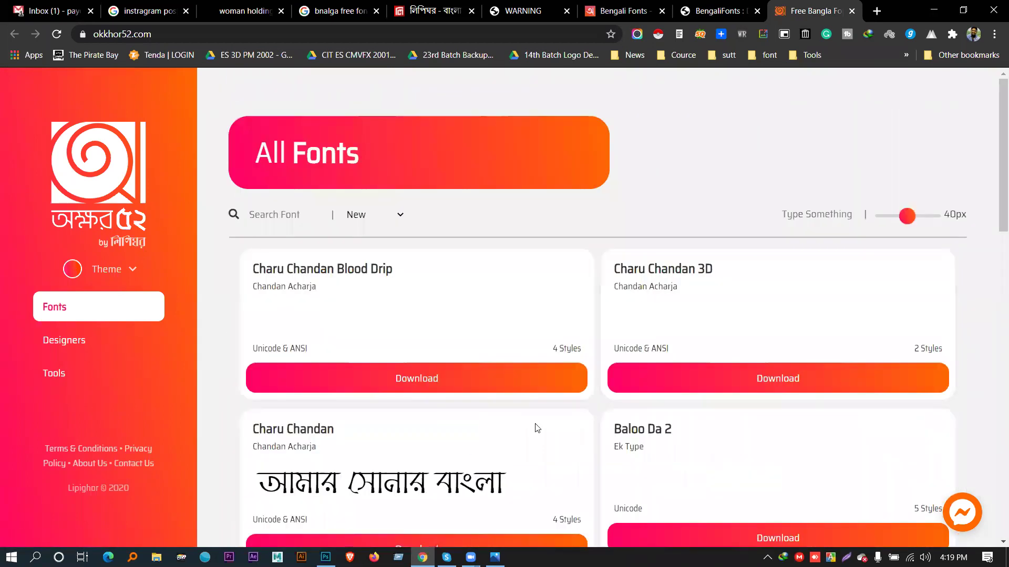
scroll(536, 428, "down", 14)
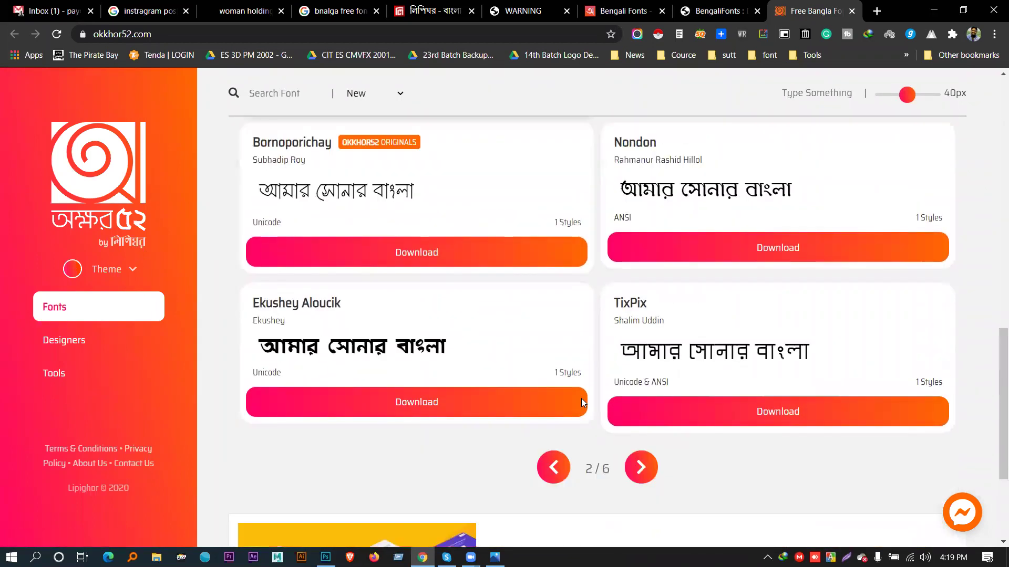
scroll(581, 398, "down", 1)
left_click(641, 407)
scroll(542, 389, "down", 6)
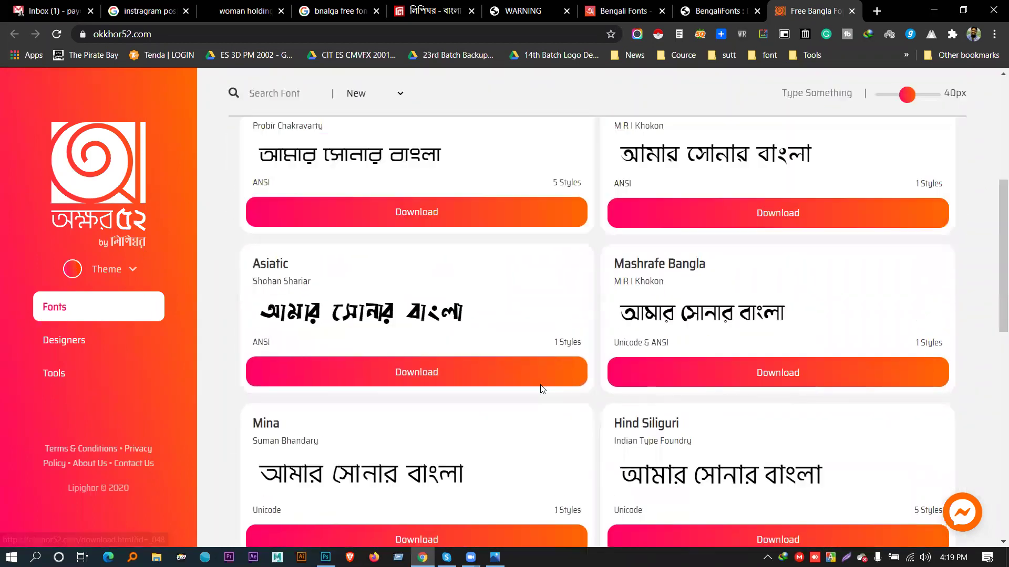
scroll(543, 389, "down", 12)
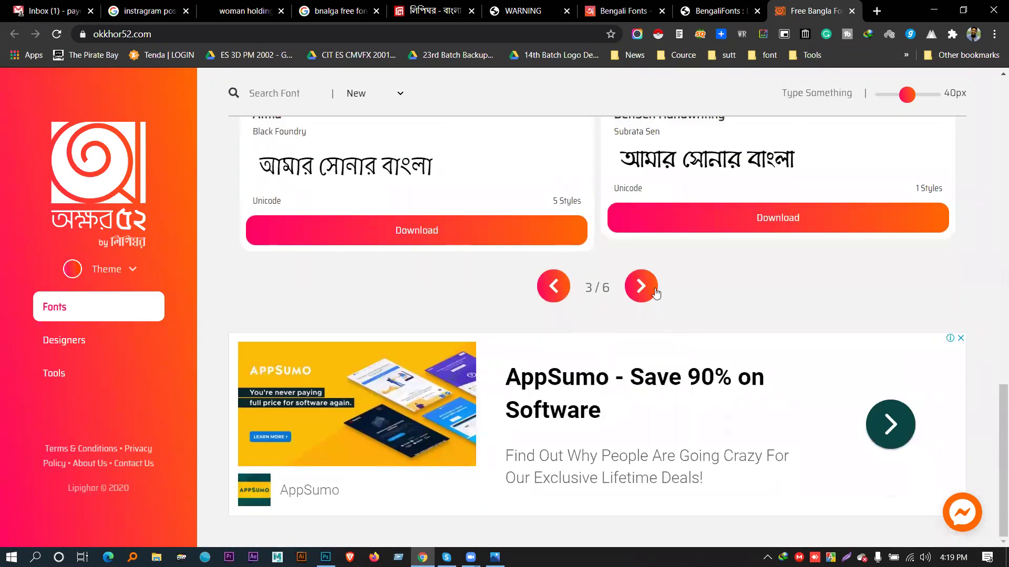
left_click(655, 292)
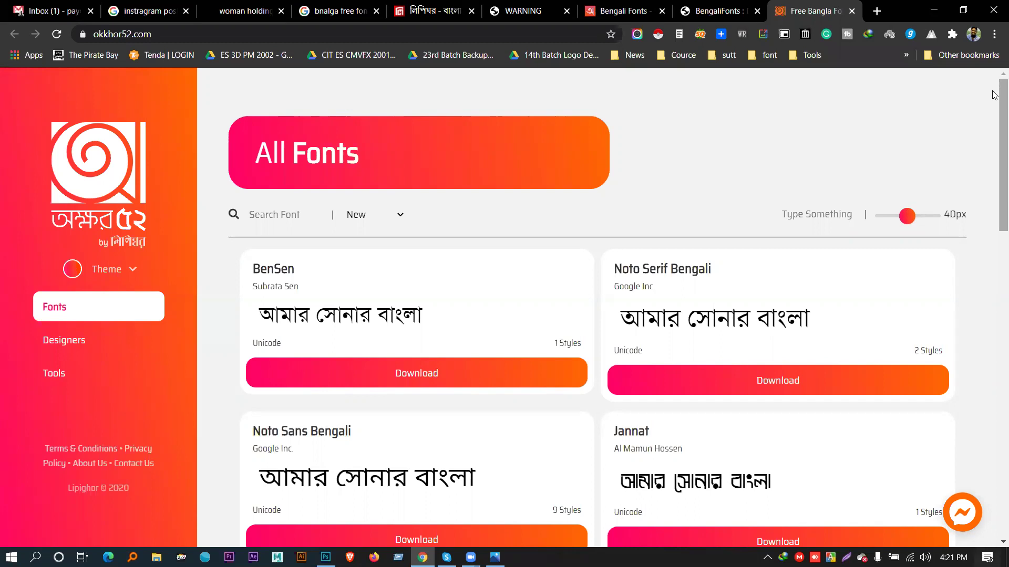
scroll(994, 329, "down", 1)
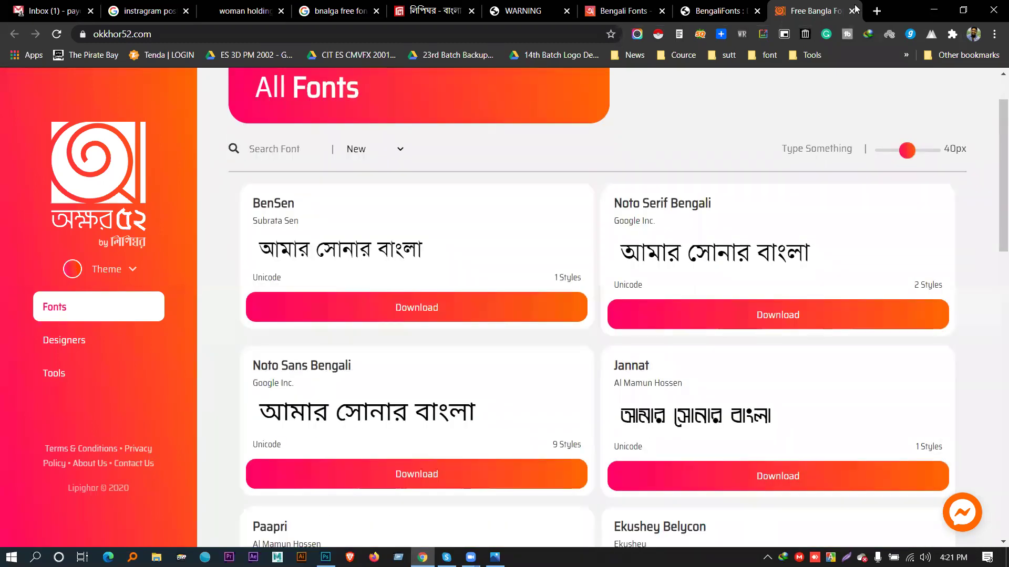
Open Facebook in a new tab and expand the Shortcuts list to show more groups.
left_click(874, 11)
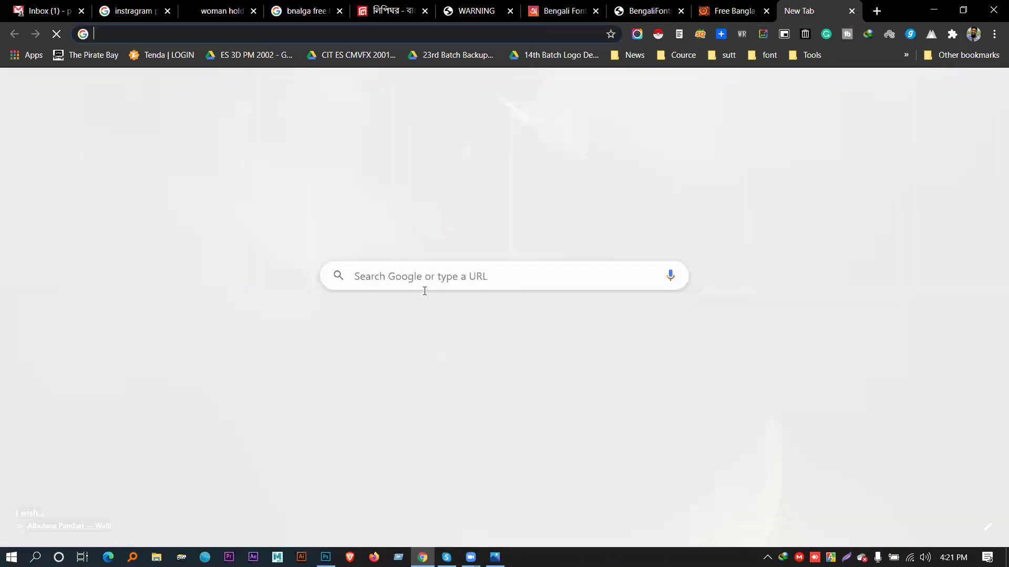
left_click(468, 351)
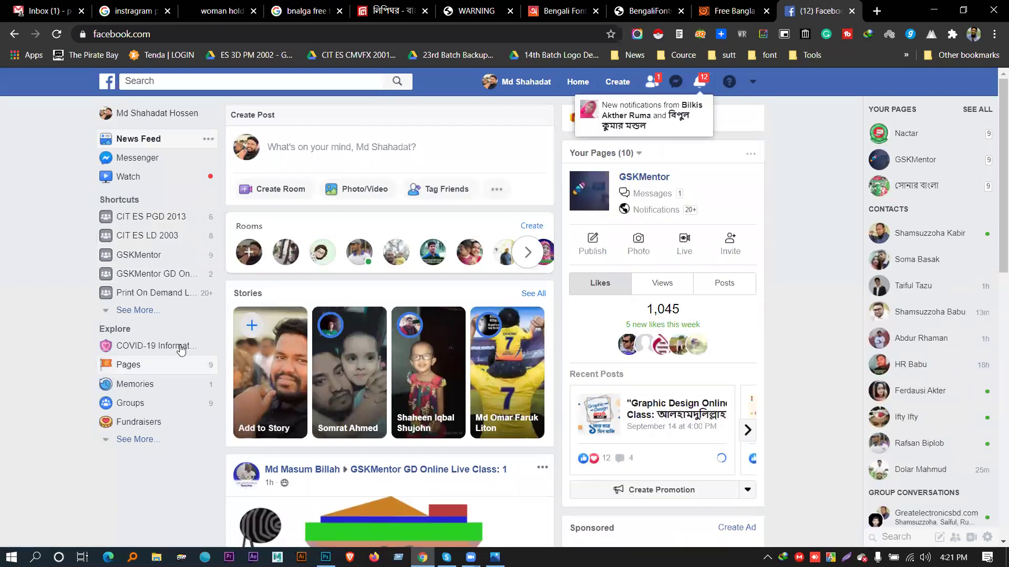
left_click(126, 311)
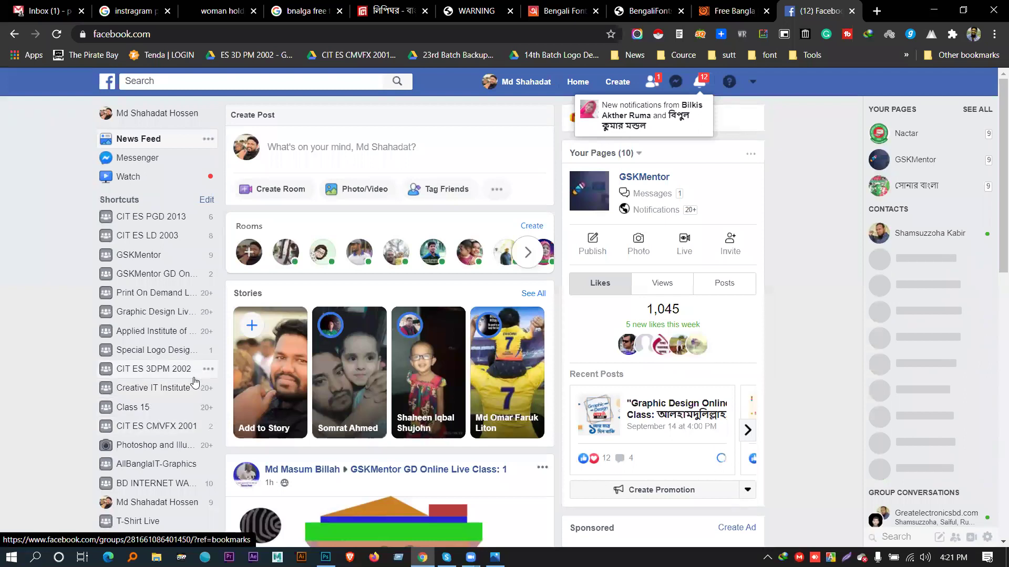
Search Facebook for "nactar graphic designers" and open the NACTAR GRAPHIC DESIGNERS group.
scroll(196, 379, "down", 2)
scroll(239, 309, "up", 1)
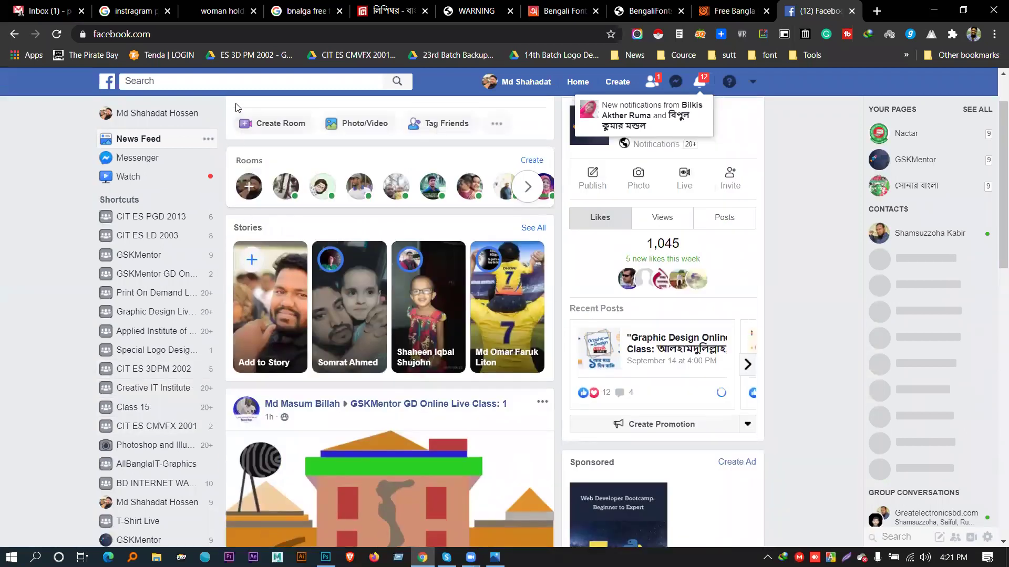
left_click(232, 83)
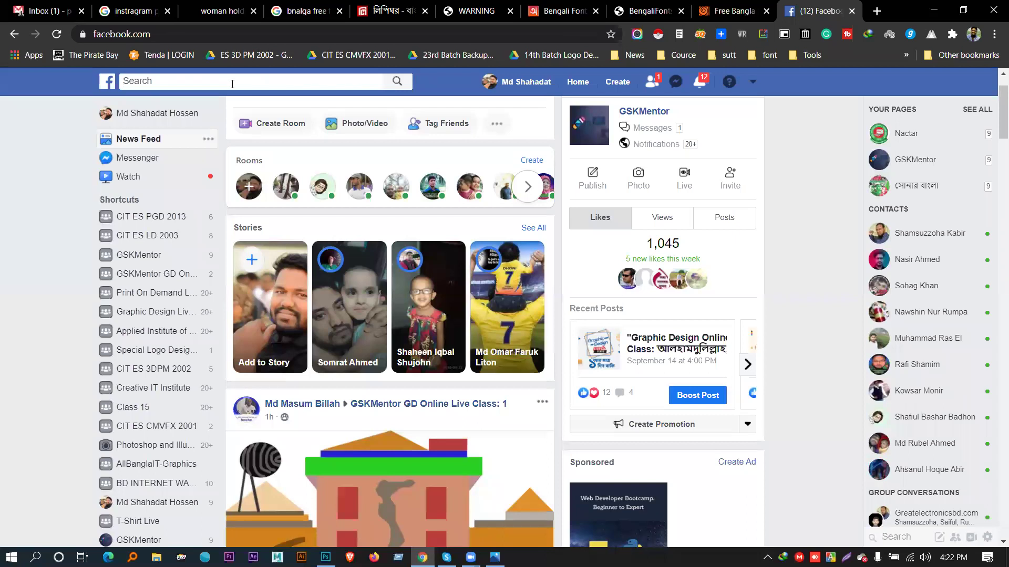
left_click(233, 84)
type("nactar graphic designers")
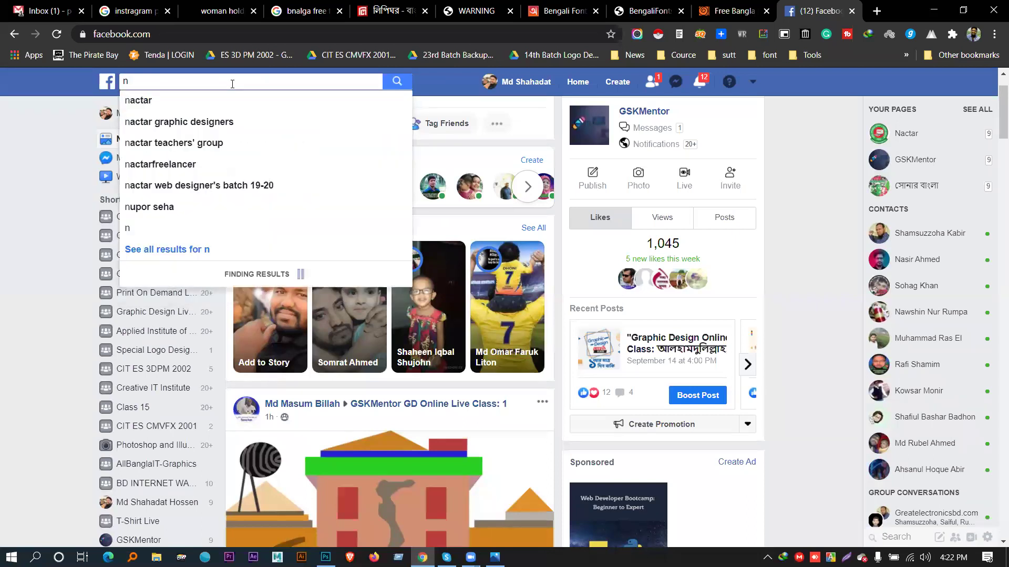
left_click(219, 130)
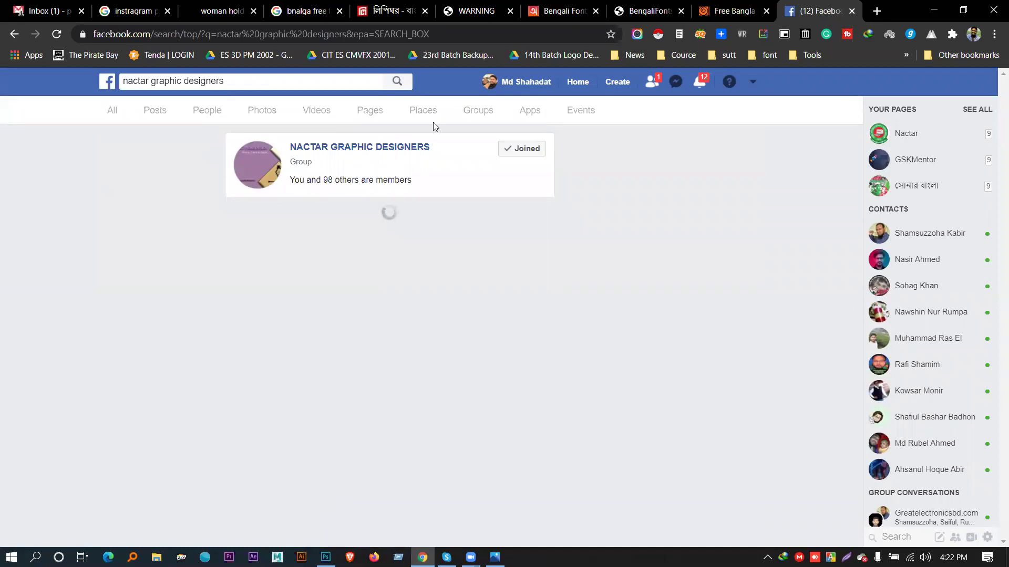
left_click(415, 148)
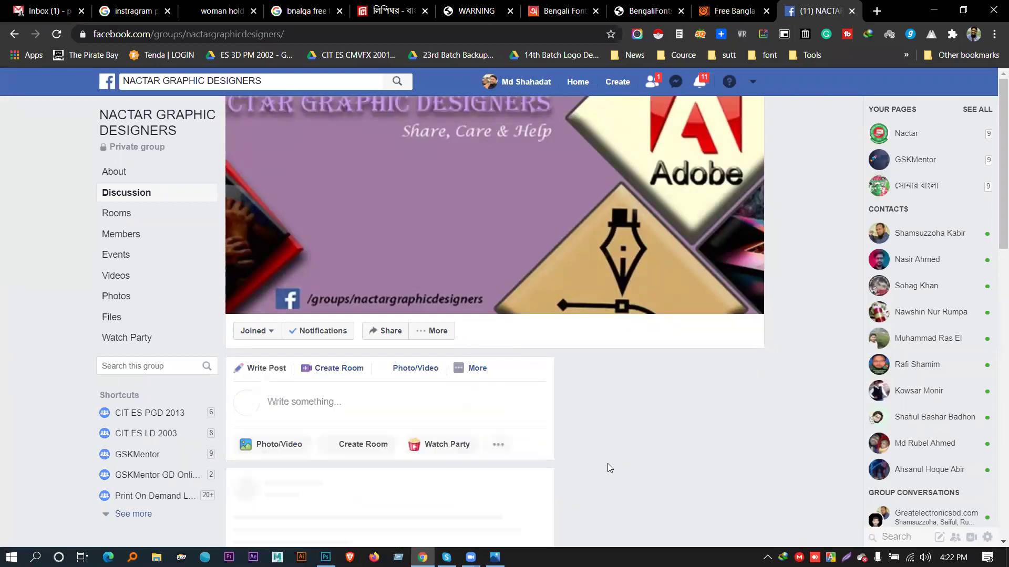
Look through the members' design posts in the NACTAR GRAPHIC DESIGNERS group's discussion and return to the group's cover.
scroll(605, 467, "down", 4)
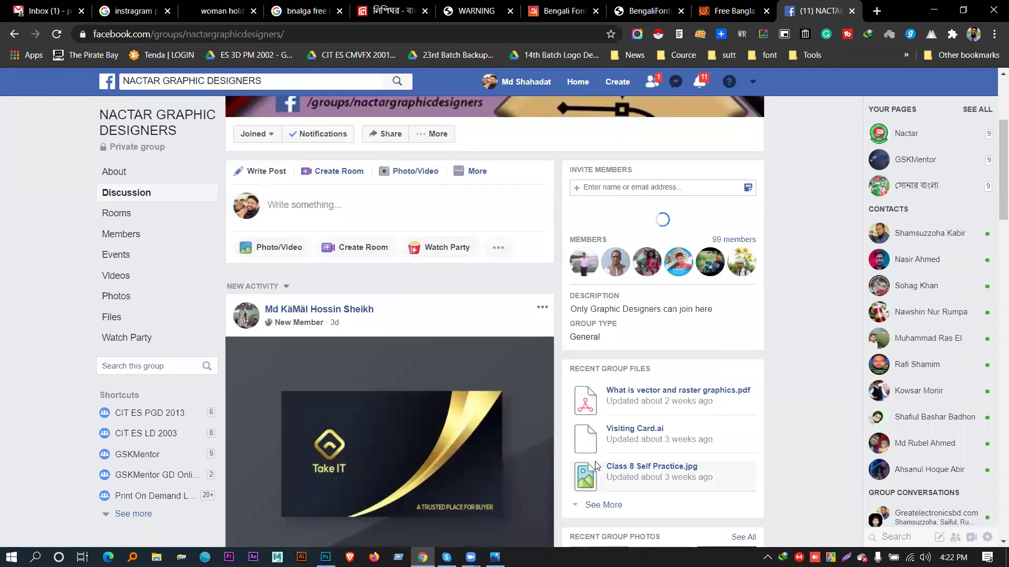
scroll(593, 462, "down", 15)
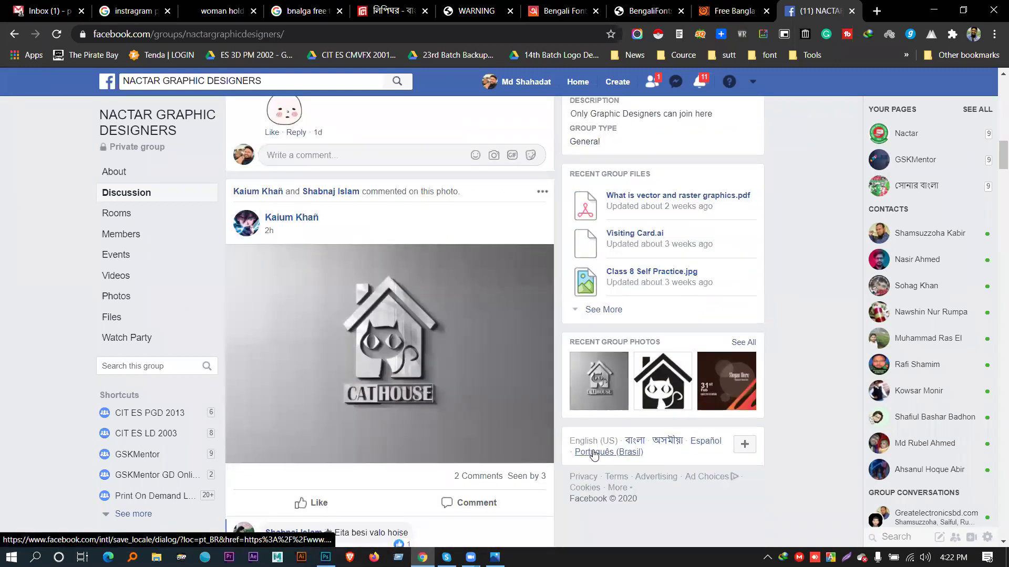
scroll(583, 441, "down", 3)
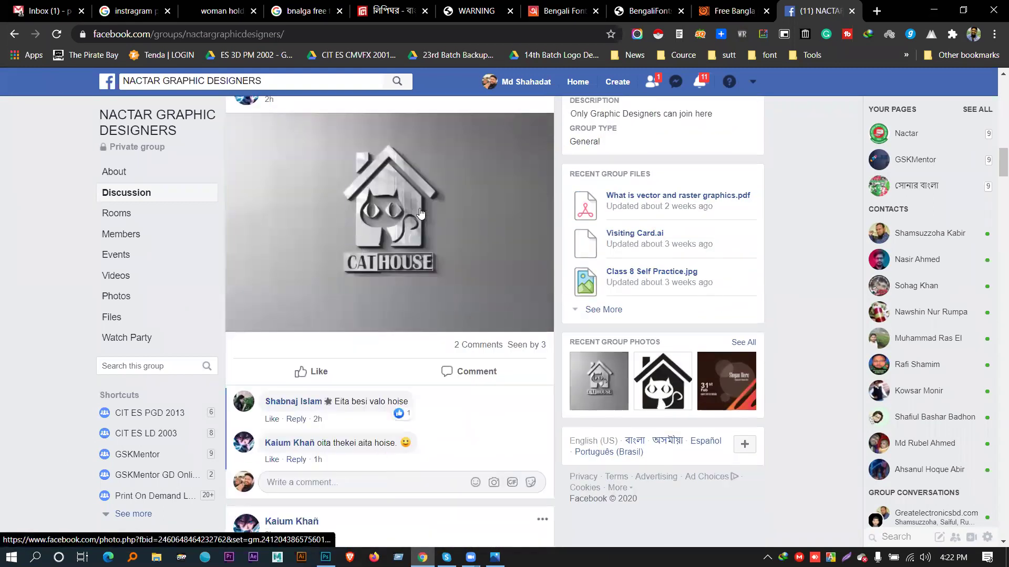
scroll(315, 242, "up", 3)
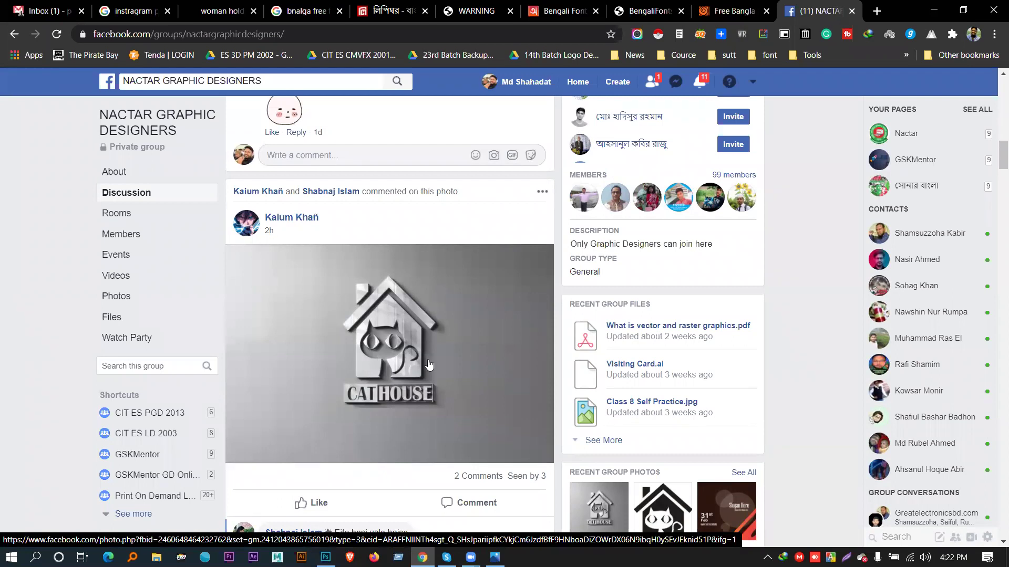
scroll(428, 365, "down", 6)
scroll(428, 365, "down", 4)
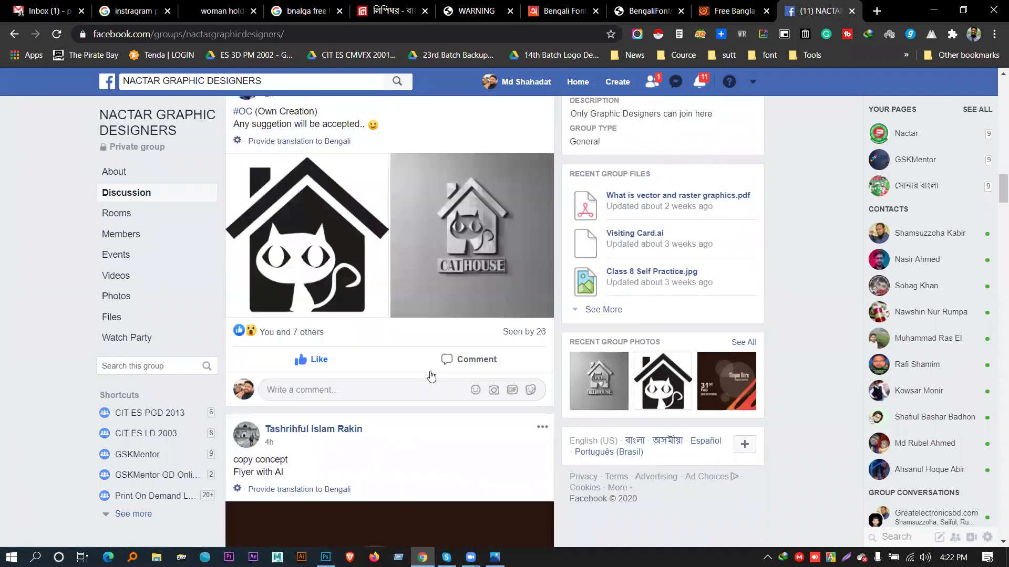
scroll(431, 376, "down", 15)
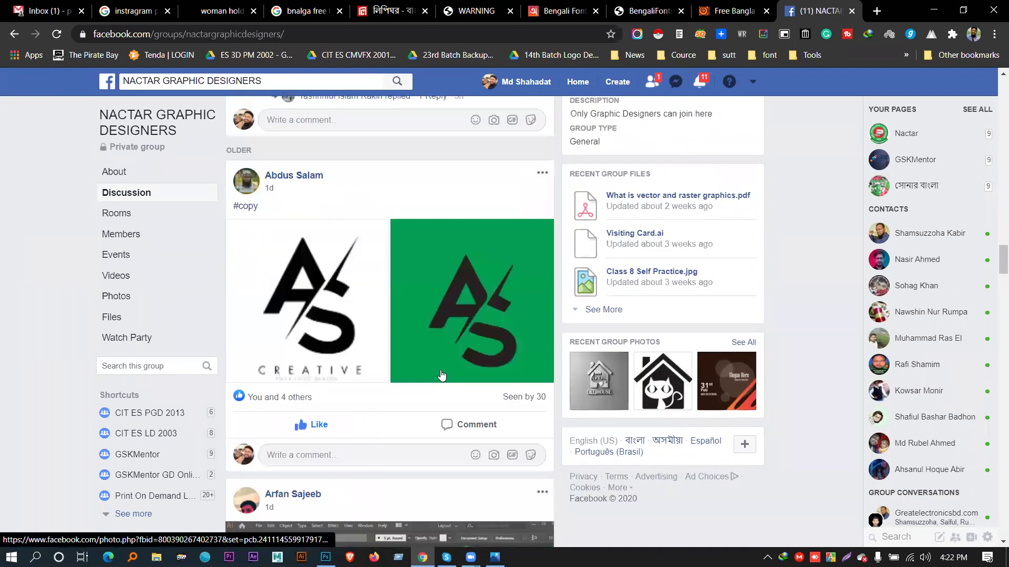
scroll(433, 372, "down", 10)
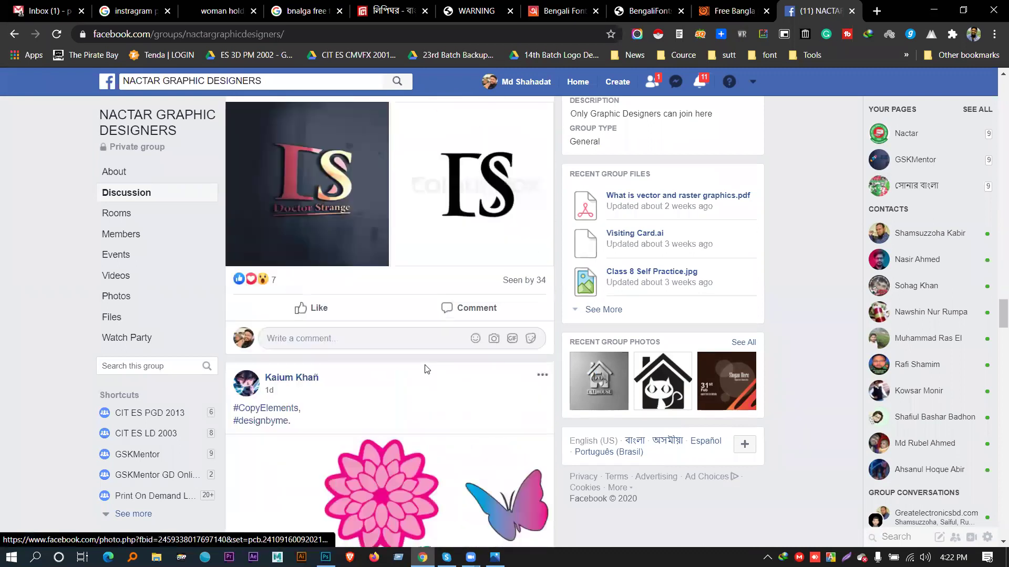
scroll(428, 362, "up", 15)
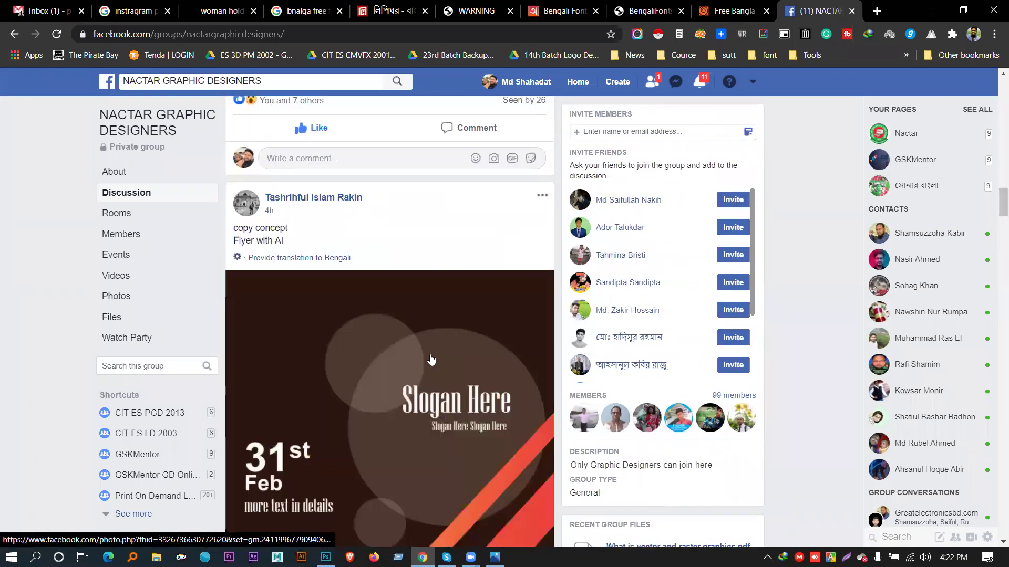
scroll(431, 360, "up", 15)
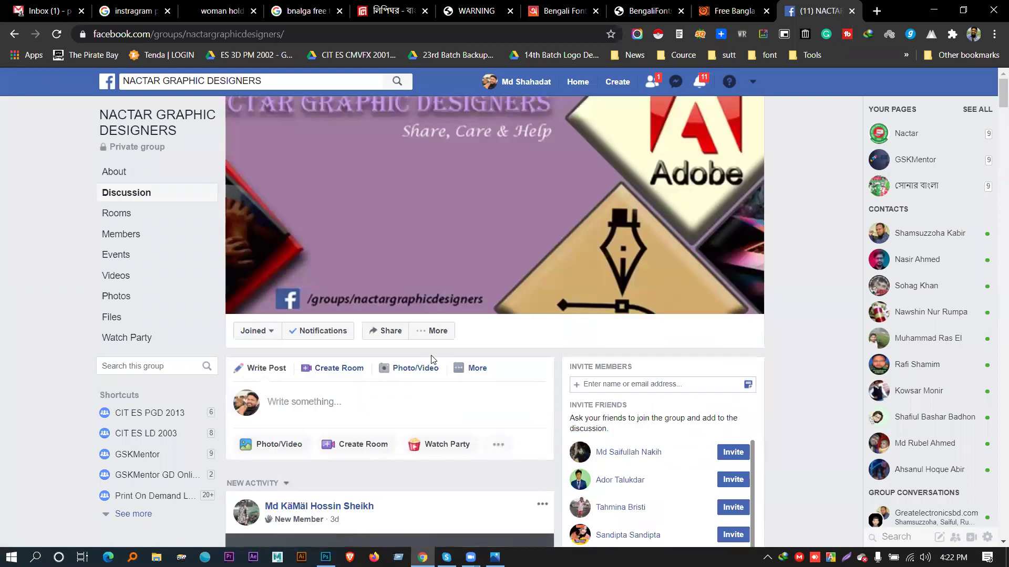
View the pending friend requests and open the Facebook notifications.
left_click(652, 81)
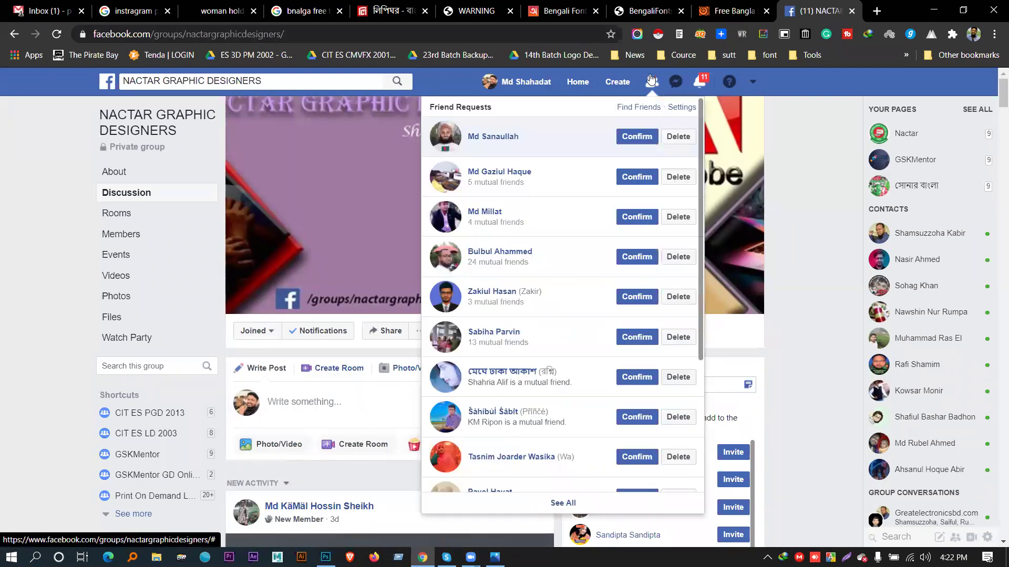
left_click(695, 85)
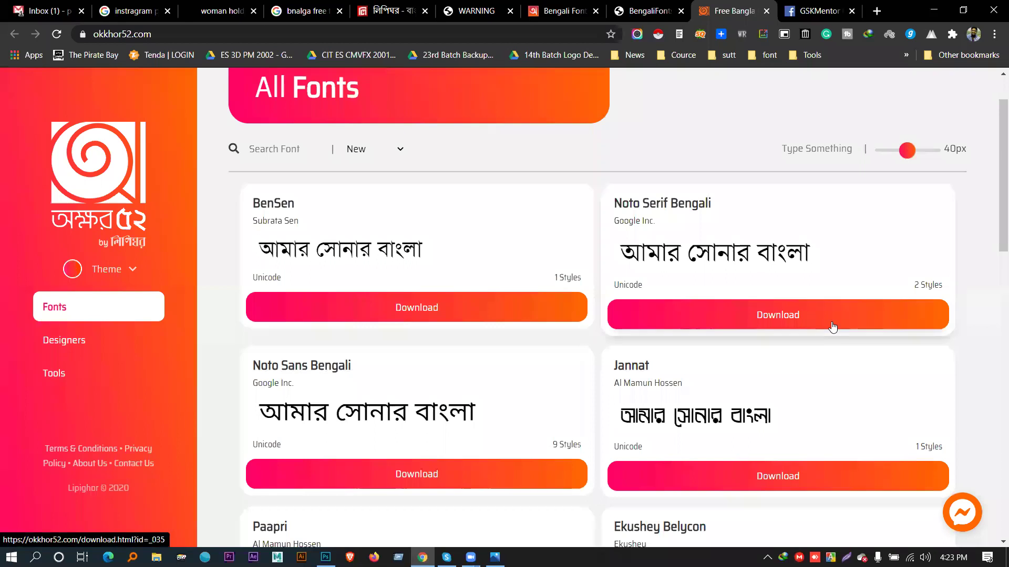
Switch to Photoshop, look over the available adjustment layer types, and dismiss the list without adding one.
scroll(559, 336, "up", 2)
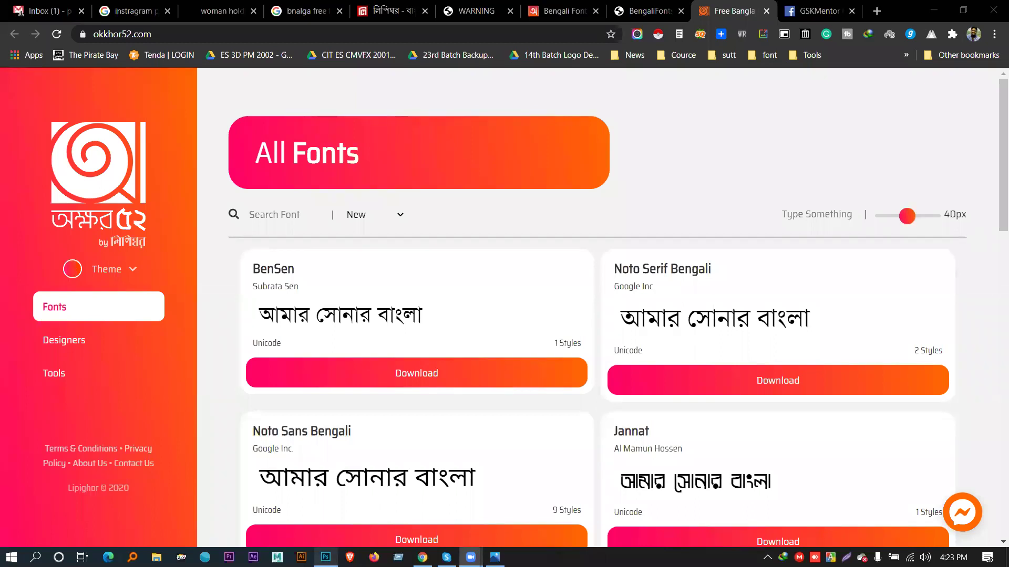
left_click(325, 557)
left_click(818, 481)
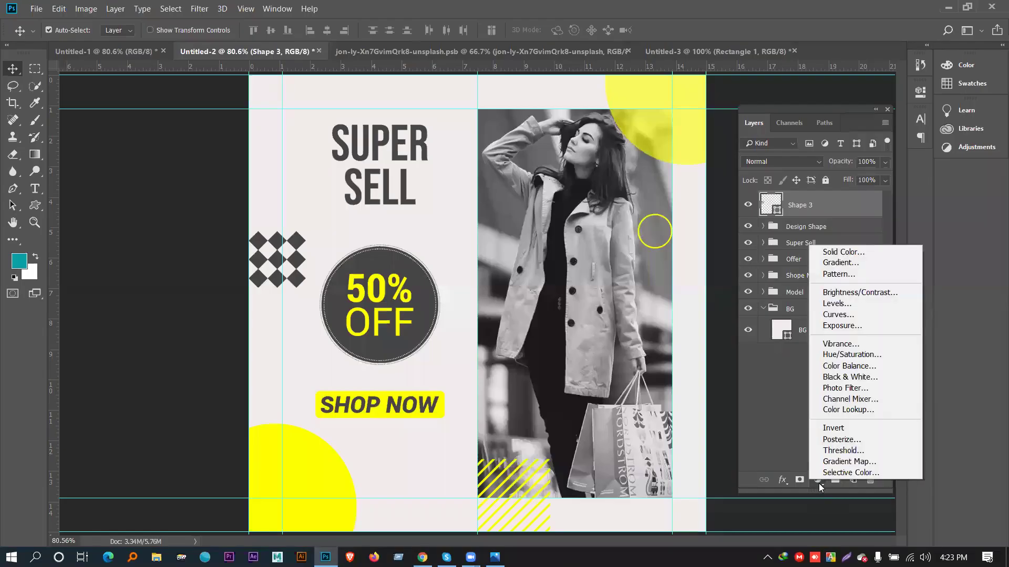
left_click(819, 485)
left_click(819, 484)
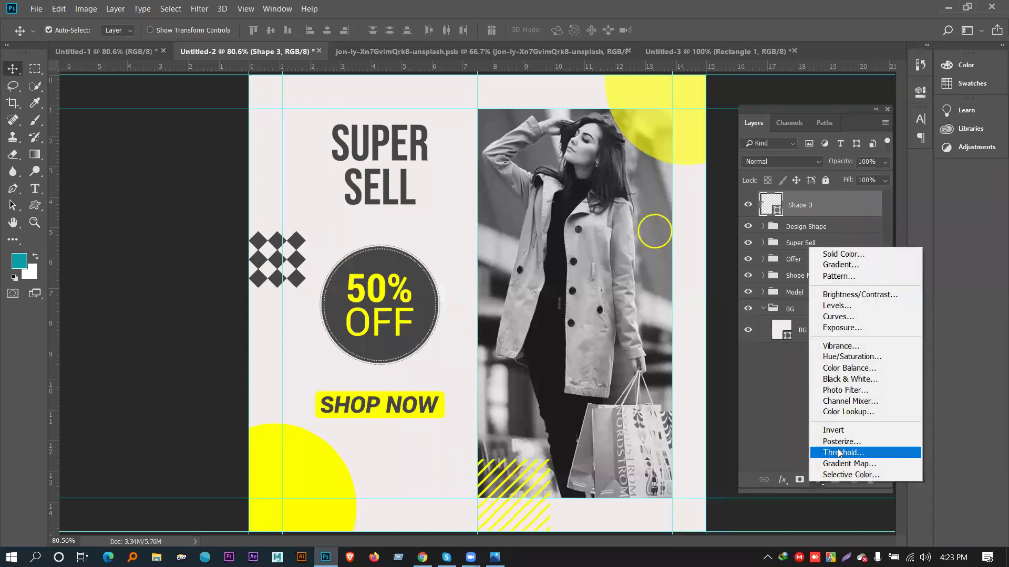
left_click(771, 397)
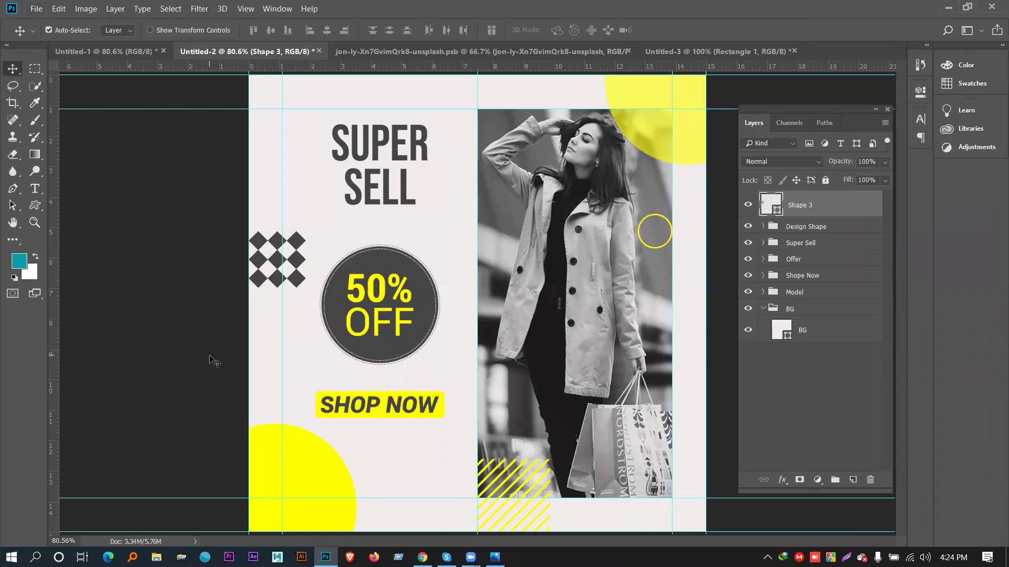
Open the Type preferences, examine the East Asian and Middle Eastern and South Asian text engine options, and close the dialog.
left_click(35, 7)
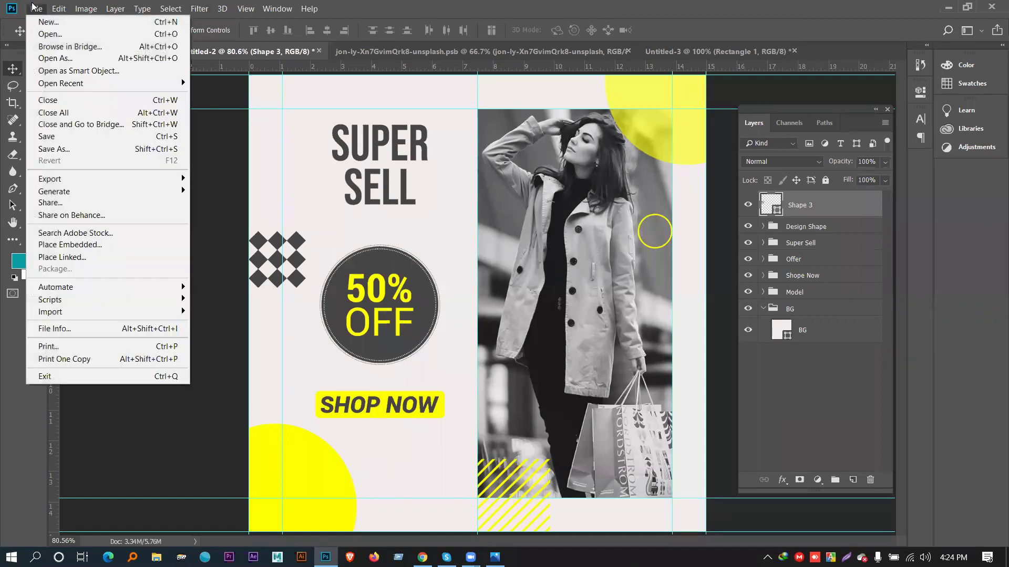
mouse_move(55, 9)
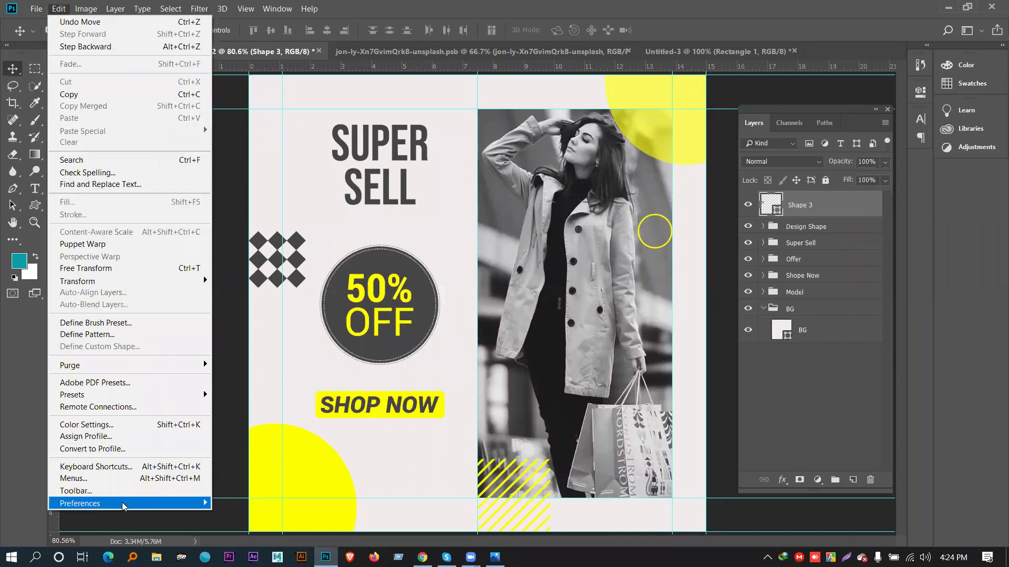
mouse_move(207, 499)
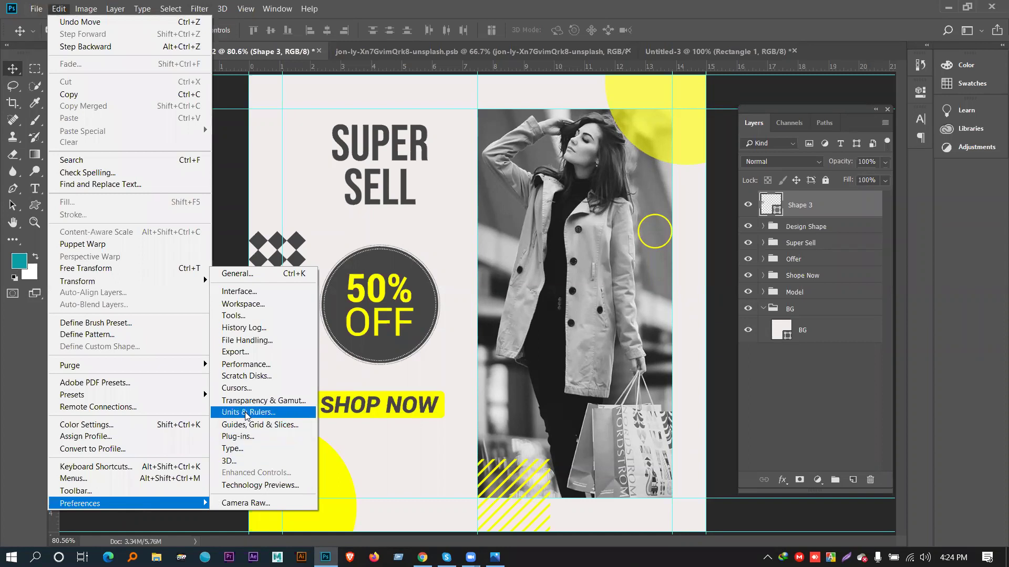
left_click(247, 449)
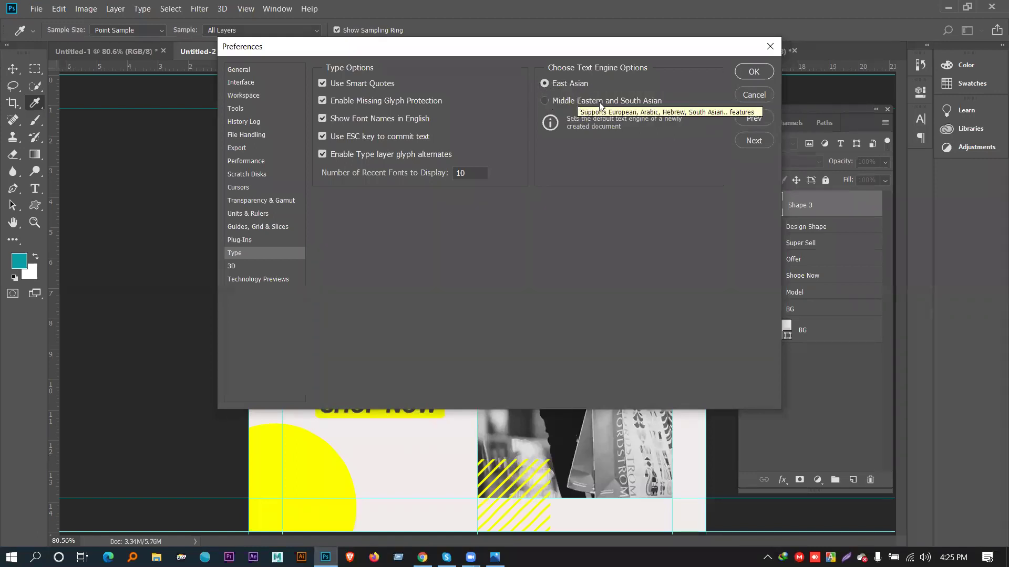
left_click(753, 71)
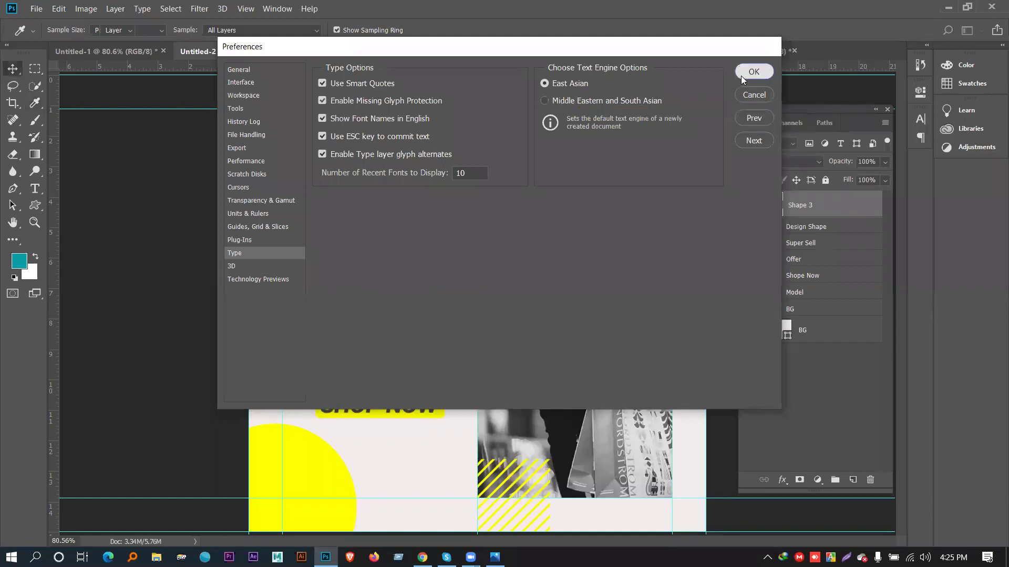
Start a text layer above the 50% OFF badge and enter the Bangla words "আমার সোনার" phonetically.
left_click(35, 189)
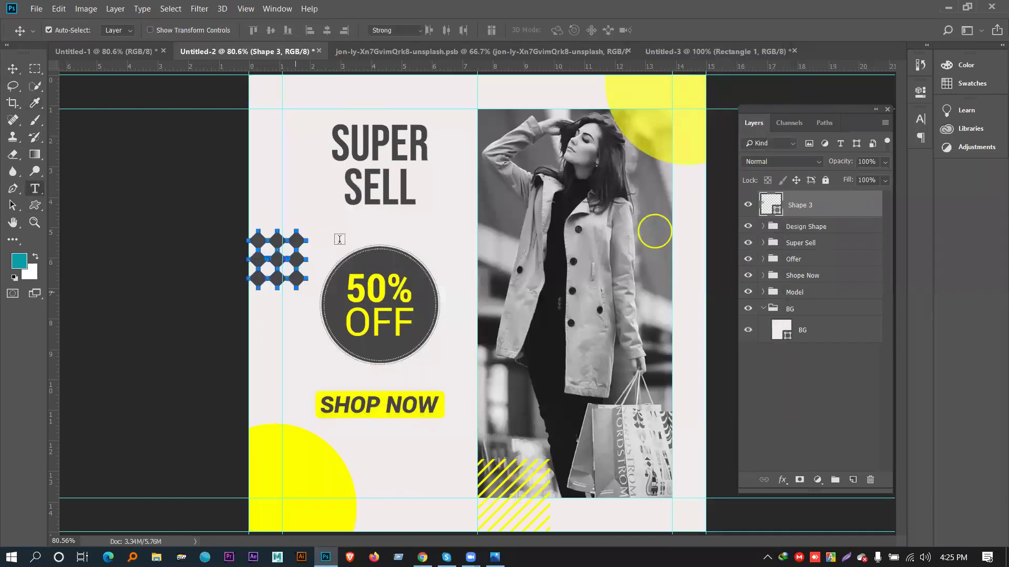
left_click(338, 232)
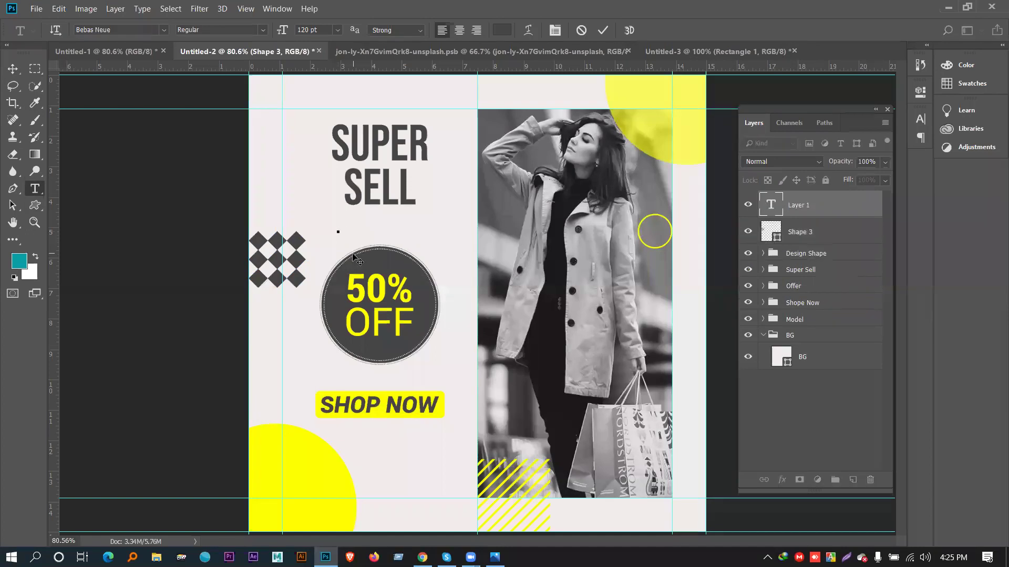
type("amar sonar")
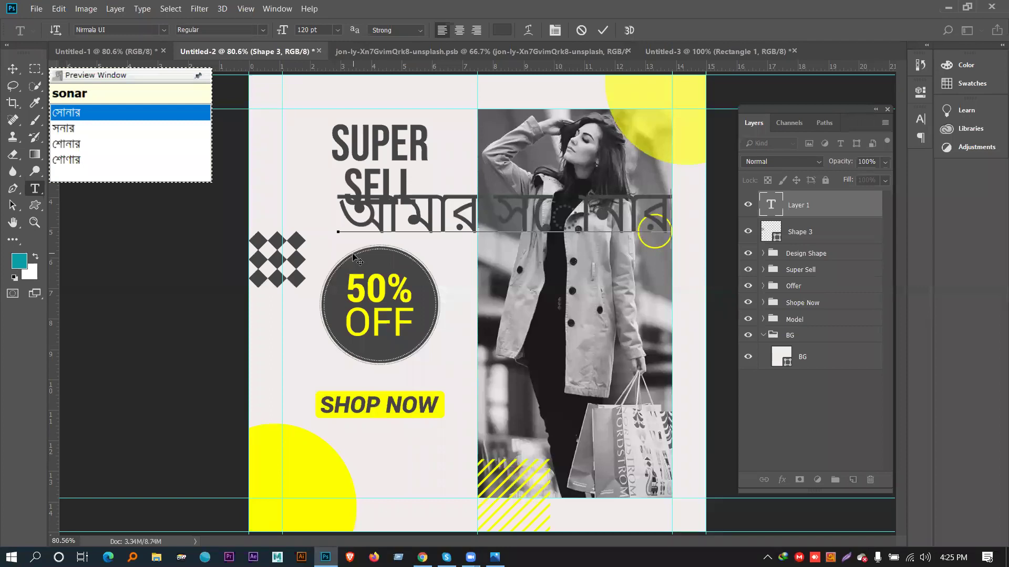
Delete the second Bangla word and rebuild it as "সোনার", entering its letters and vowel signs separately.
key("BackSpace")
key("BackSpace")
key("BackSpace")
key("BackSpace")
key("BackSpace")
key("BackSpace")
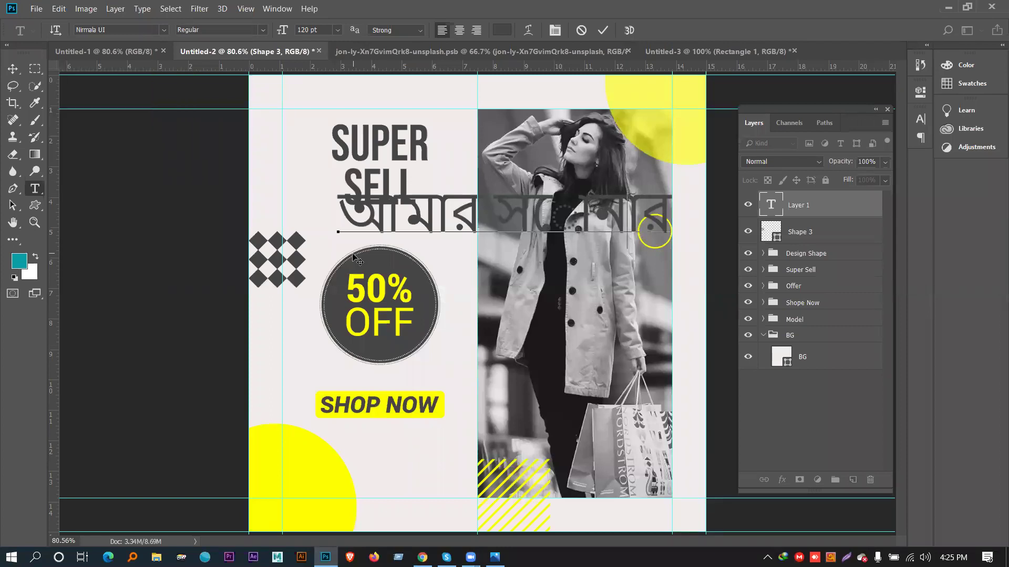
type("e")
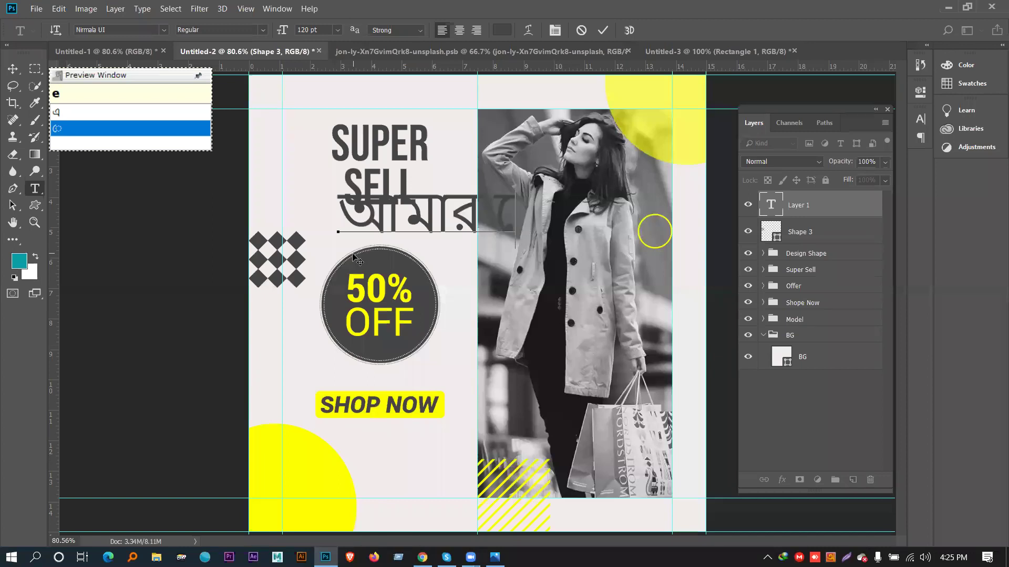
type("e")
key("BackSpace")
type("s a")
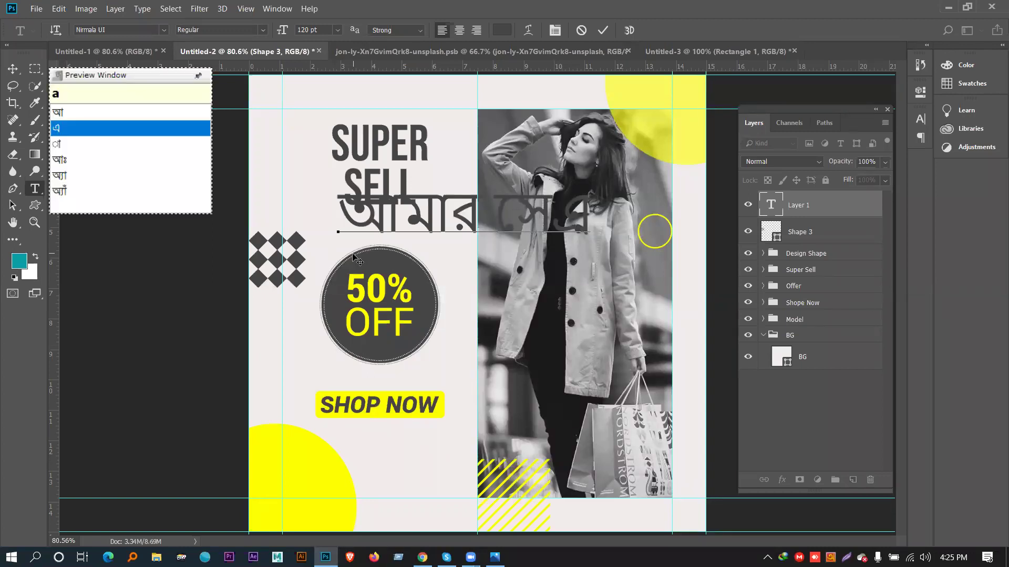
key("Down")
key("Return")
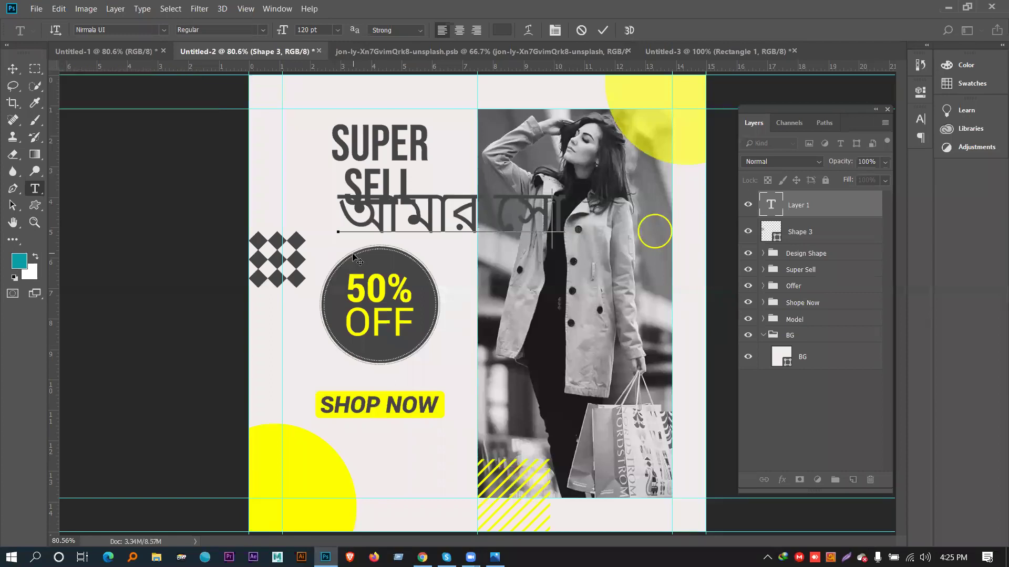
type("na")
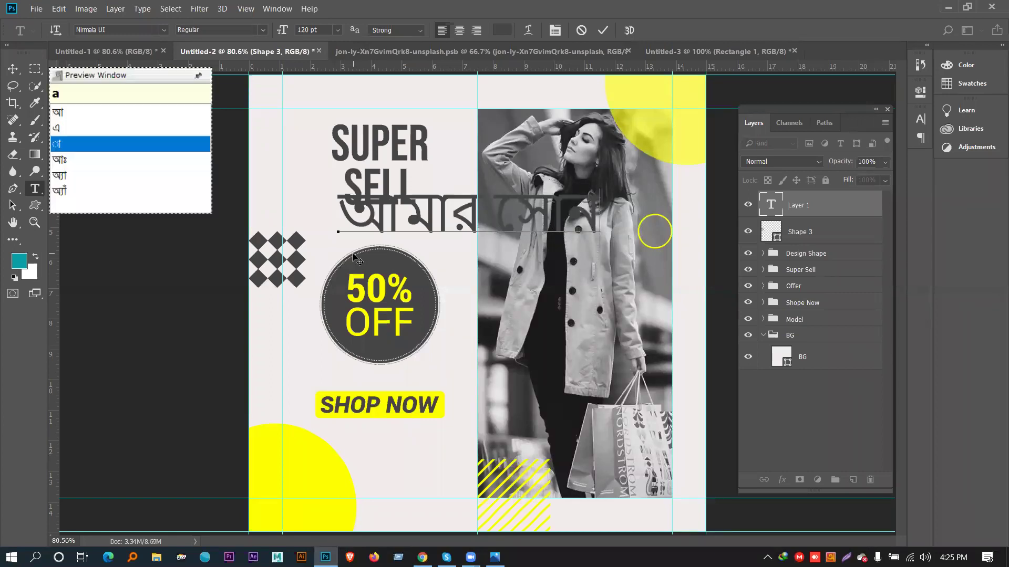
key("Return")
type("r")
key("Return")
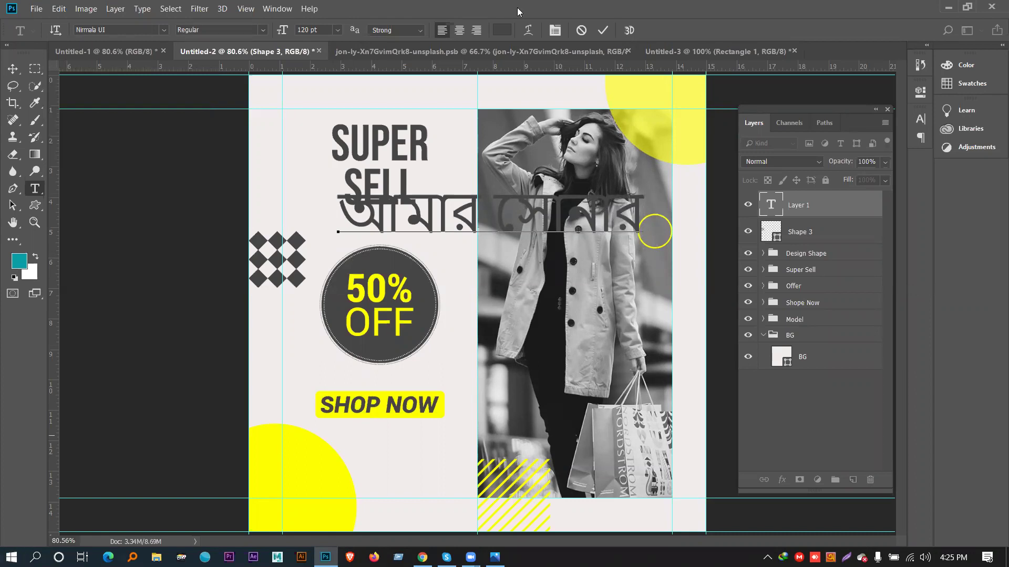
Leave text editing and remove the Bangla text layer from the banner.
key("Escape")
key("v")
left_click_drag(799, 203, 871, 480)
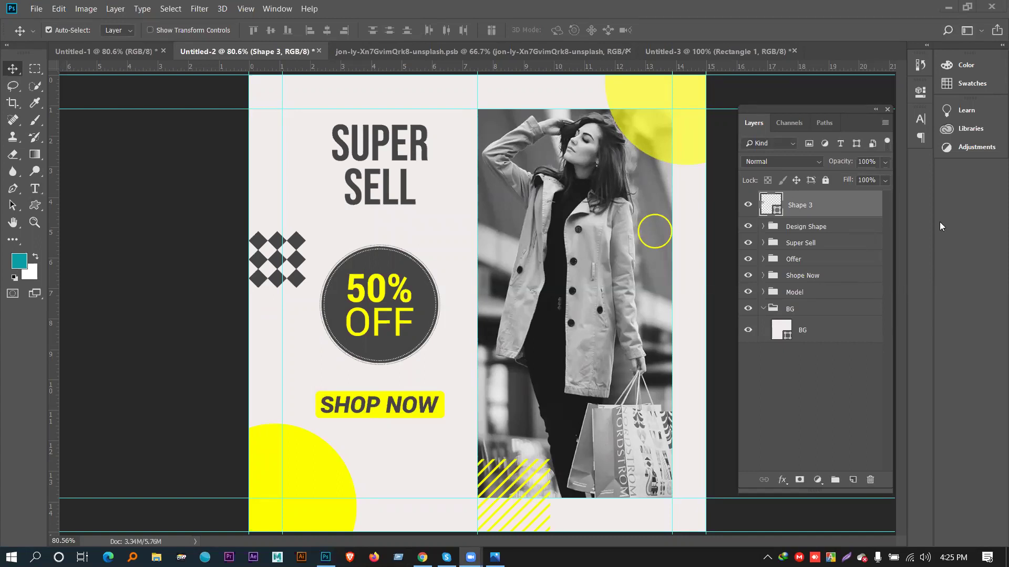
Delete the diamond-pattern shape layer from the banner and collapse the BG layer group.
left_click(807, 205)
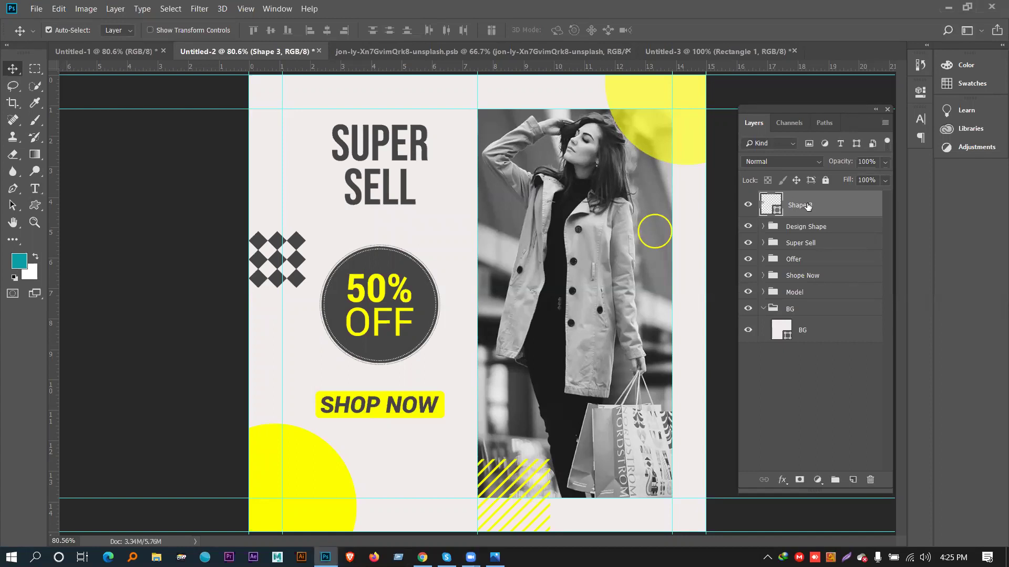
key("Delete")
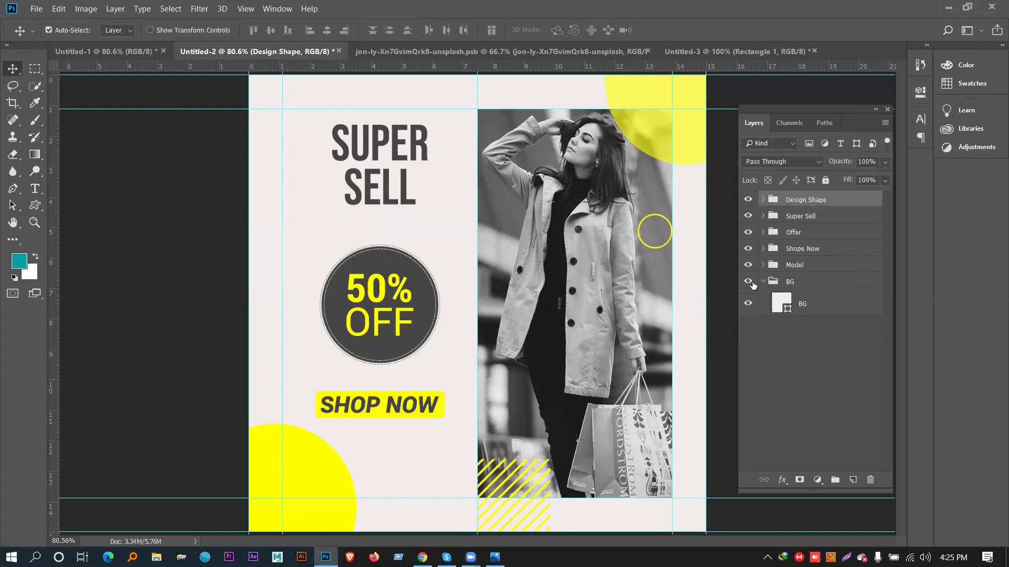
left_click(764, 283)
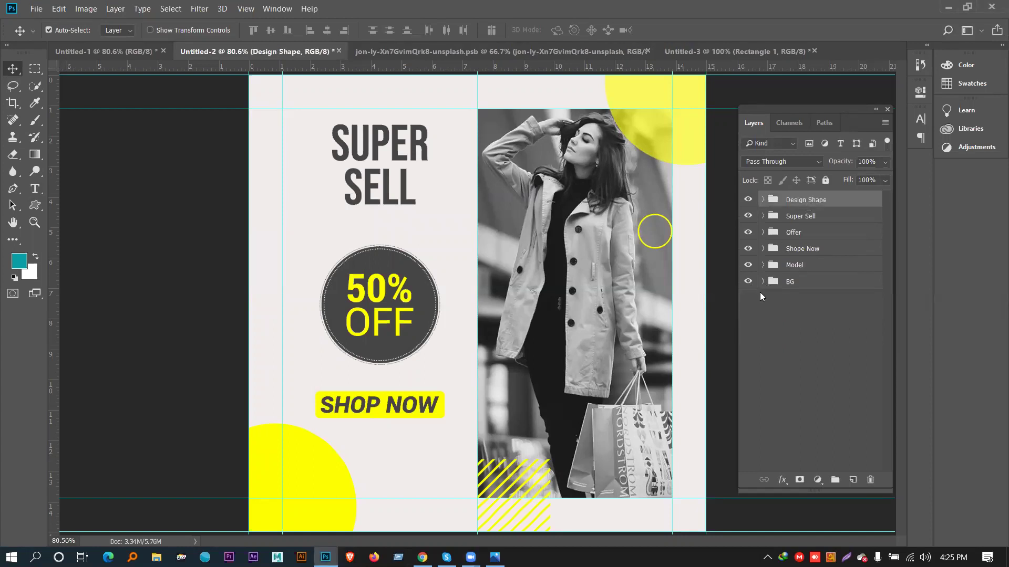
Select the banner's BG layer, then collapse the floating Layers panel group and dock it with the other collapsed panels.
left_click(688, 319)
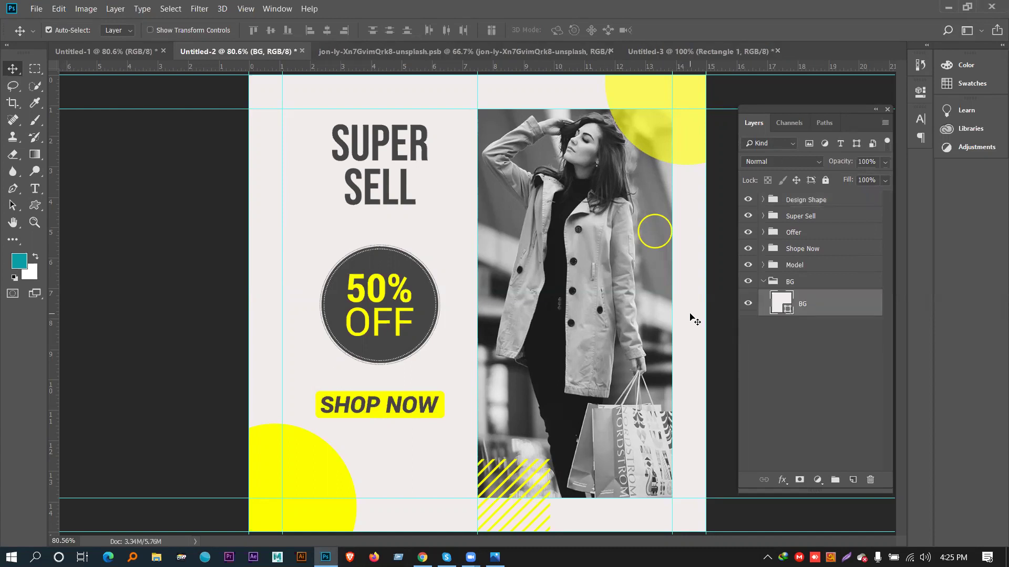
left_click(875, 110)
left_click_drag(732, 108, 958, 185)
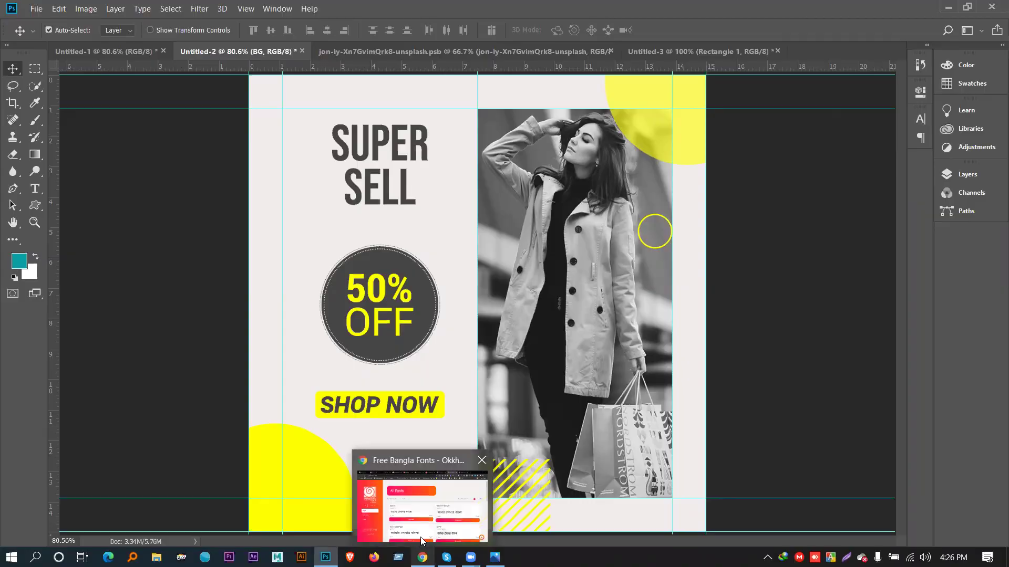
Switch to Chrome, search the web for "unflash" and open the Unsplash website.
left_click(422, 541)
left_click(587, 33)
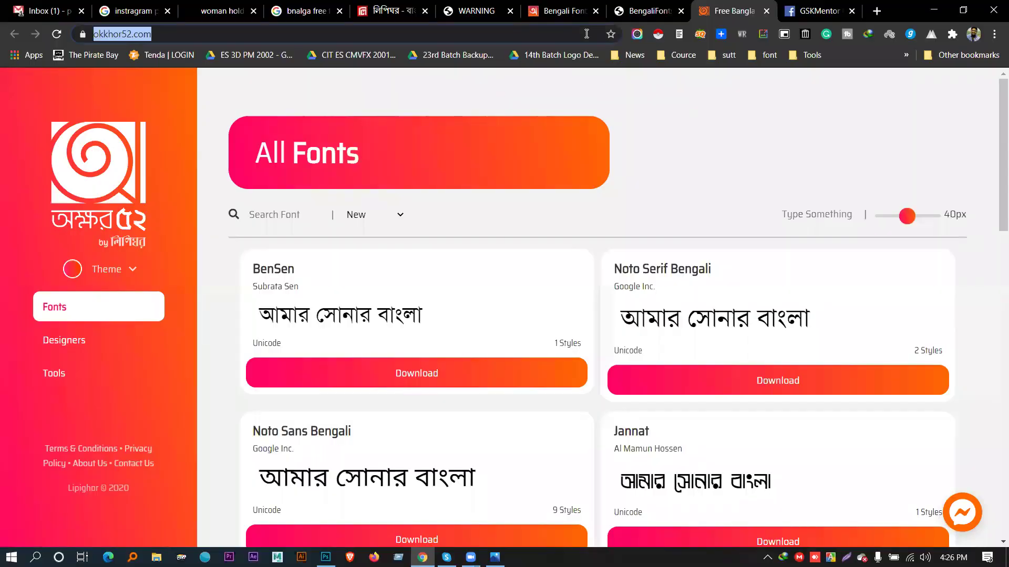
type("unflash")
key("Return")
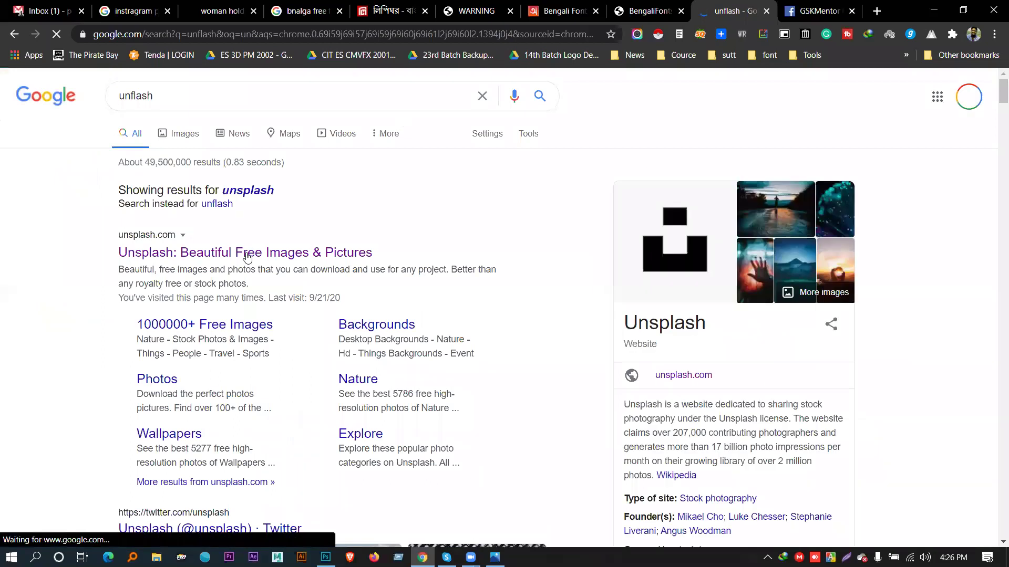
left_click(355, 210)
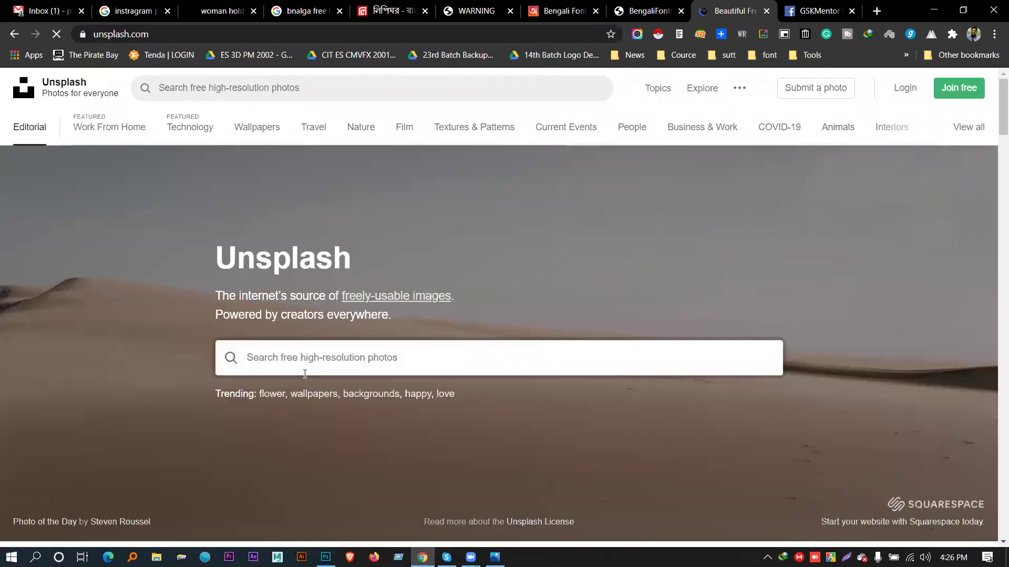
Search Unsplash for "shopping" photos.
type("sqd")
key("BackSpace")
key("BackSpace")
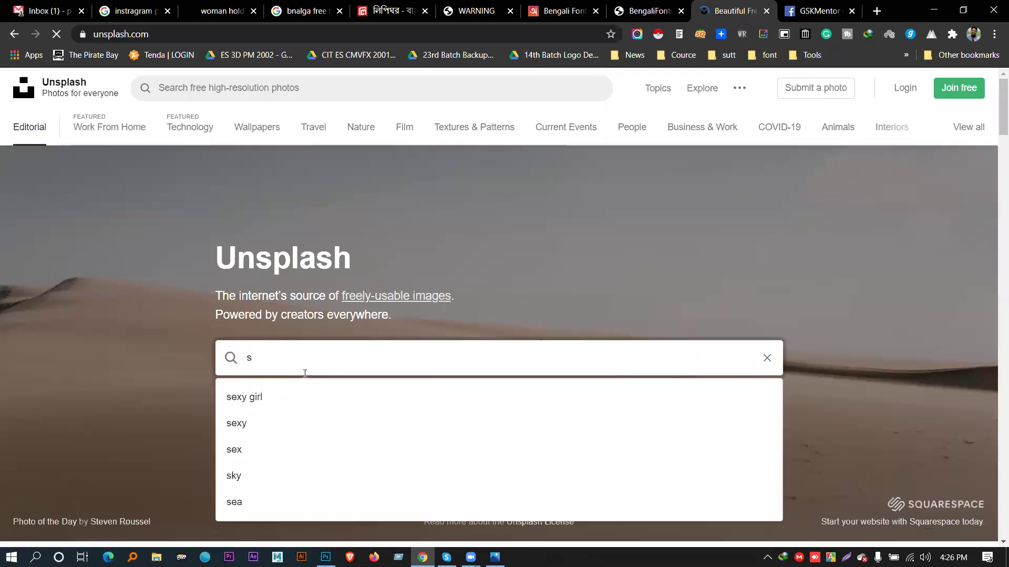
type("ho")
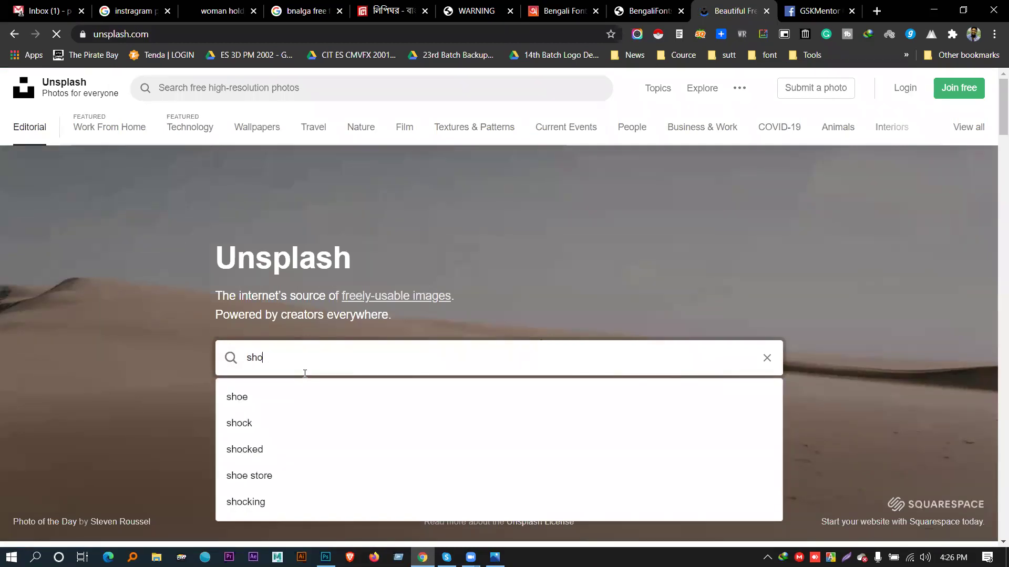
left_click(282, 402)
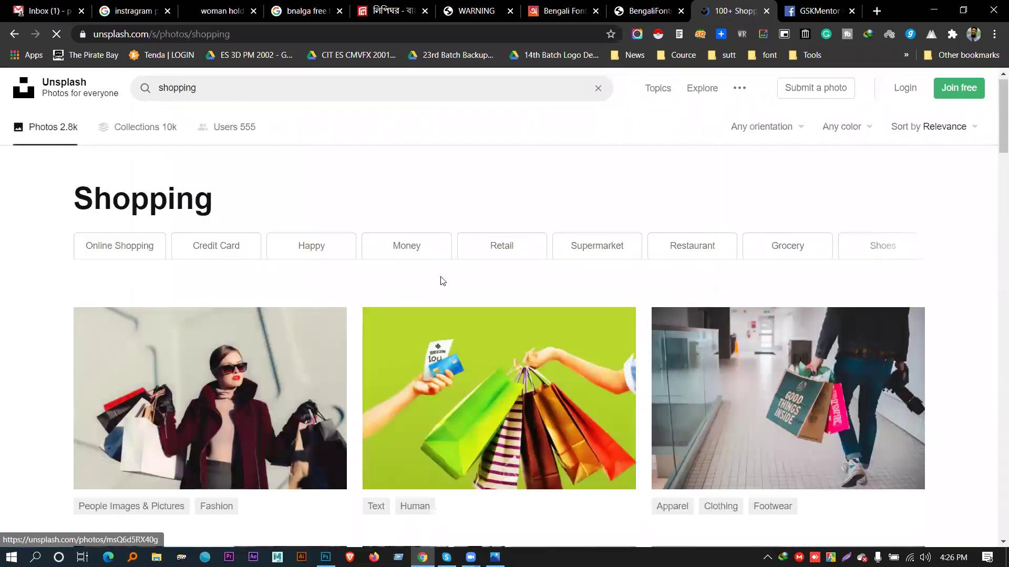
Browse the Unsplash shopping results and examine the photos of shoppers, stores and clothing.
scroll(444, 281, "down", 4)
scroll(449, 279, "down", 11)
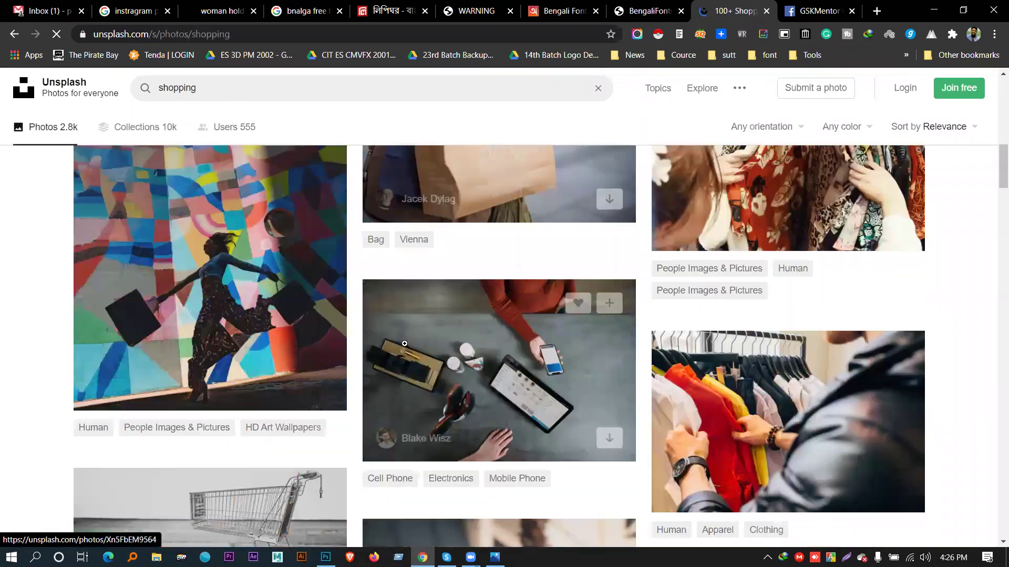
scroll(404, 348, "down", 13)
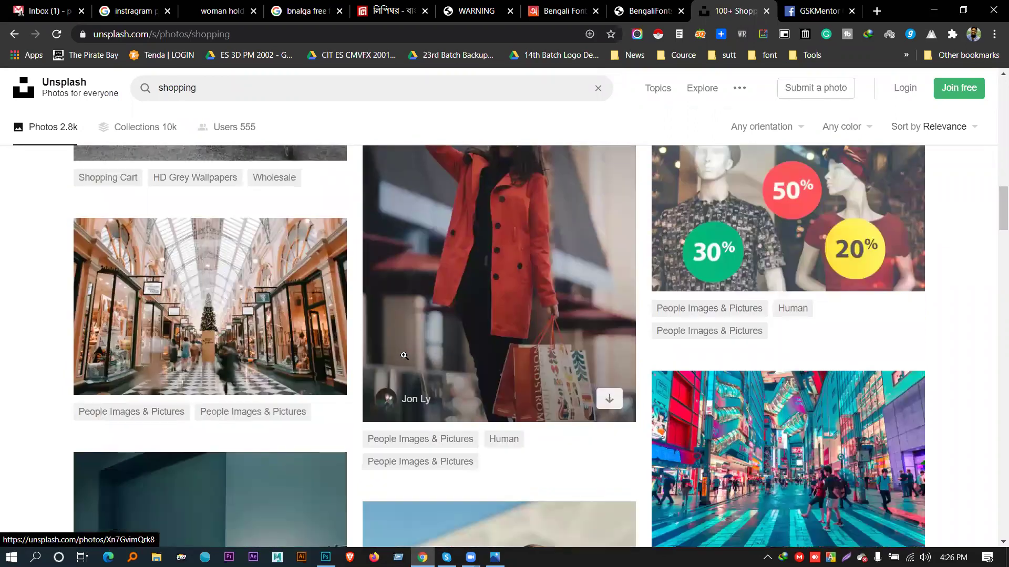
scroll(404, 354, "down", 15)
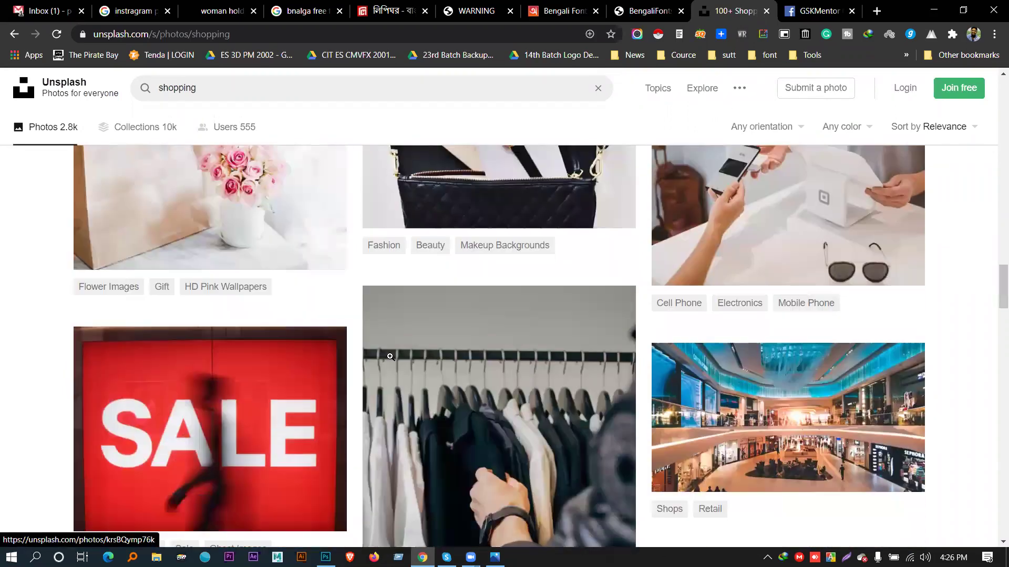
scroll(389, 356, "down", 14)
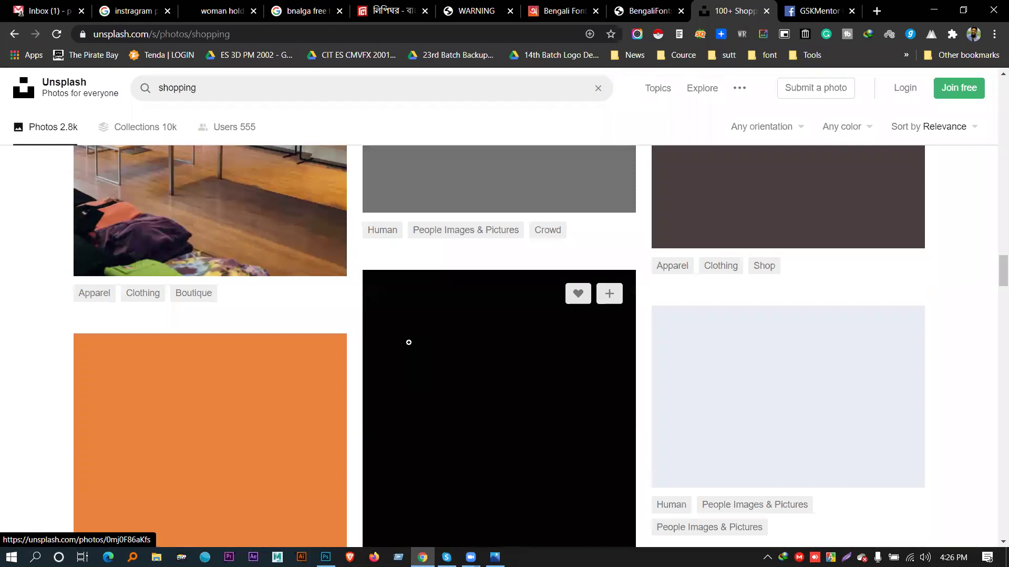
scroll(144, 333, "up", 5)
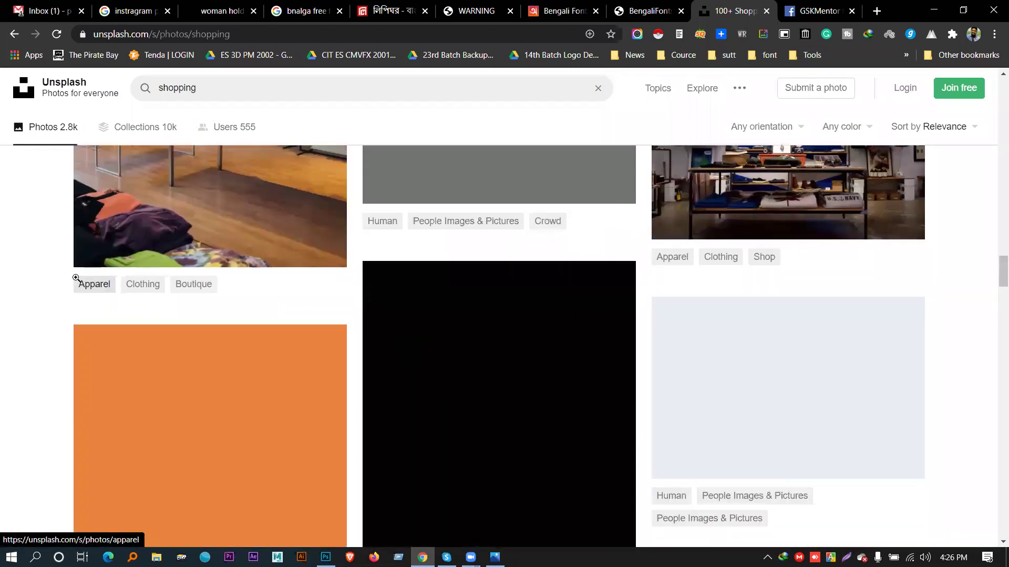
scroll(63, 292, "down", 1)
scroll(51, 300, "down", 11)
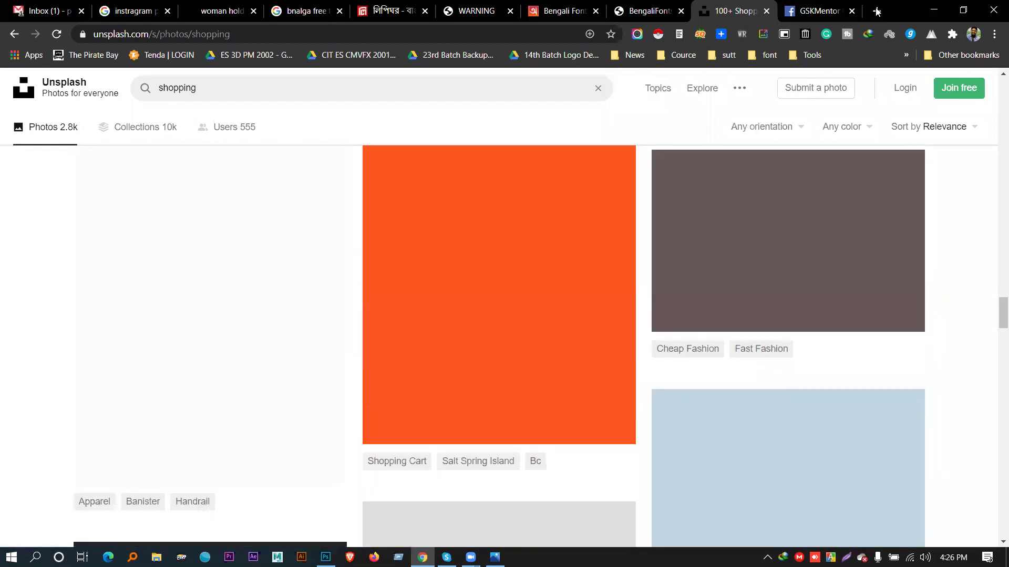
Open the Pexels home page in a new browser tab, removing the landing page search from its address.
left_click(877, 11)
type("p")
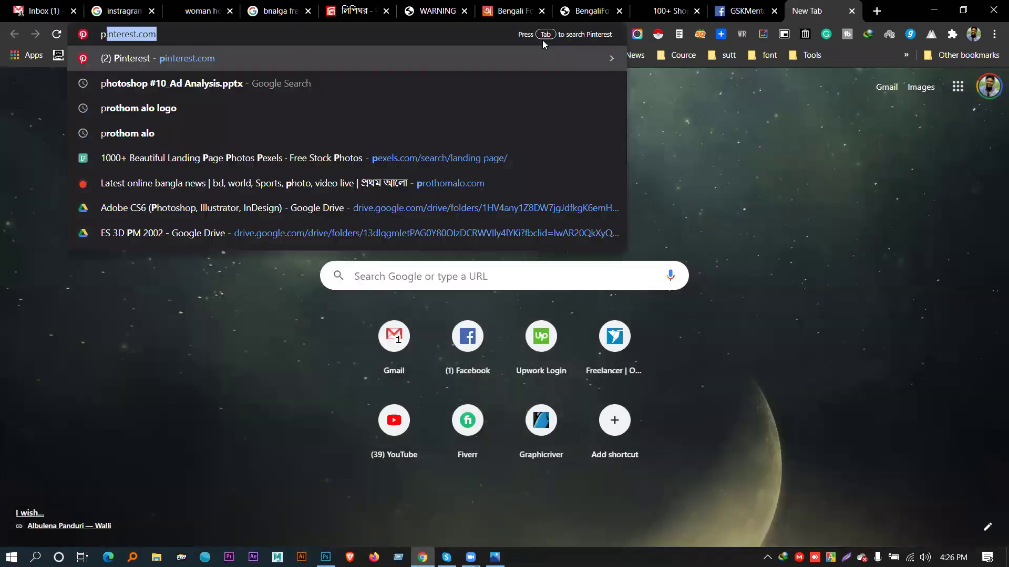
key("Delete")
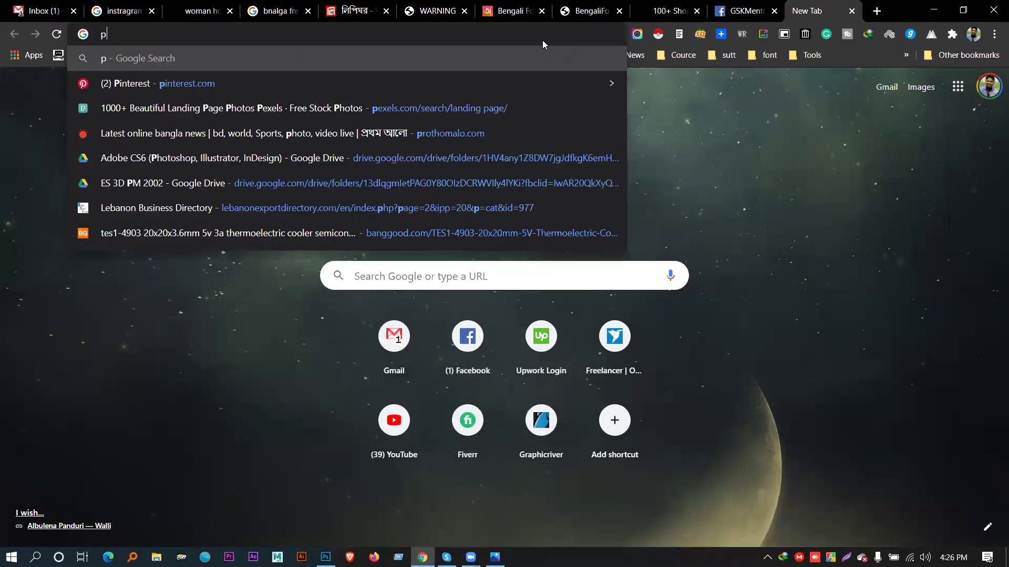
key("Down")
key("Down")
key("Return")
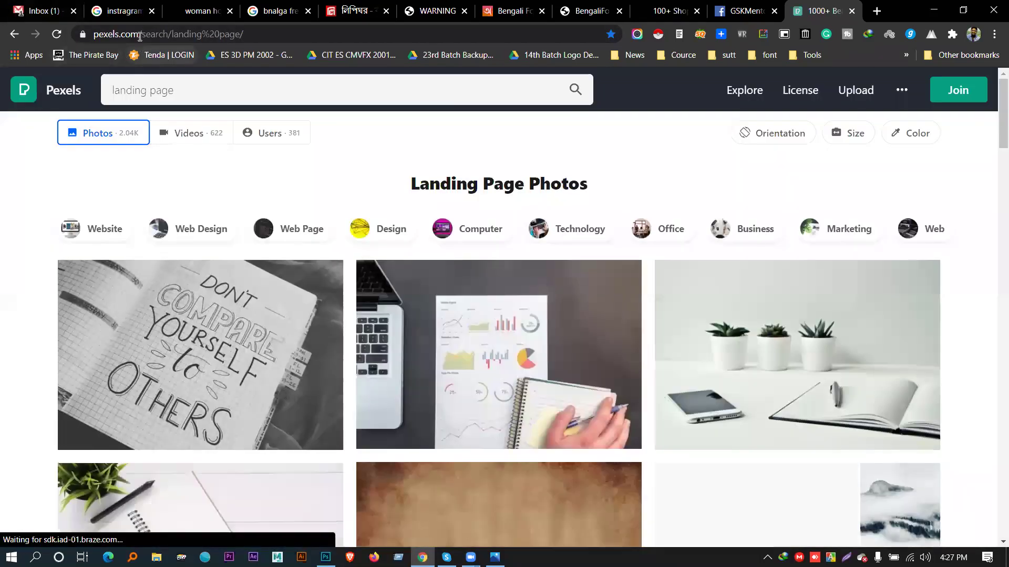
left_click_drag(139, 36, 281, 33)
key("BackSpace")
key("Return")
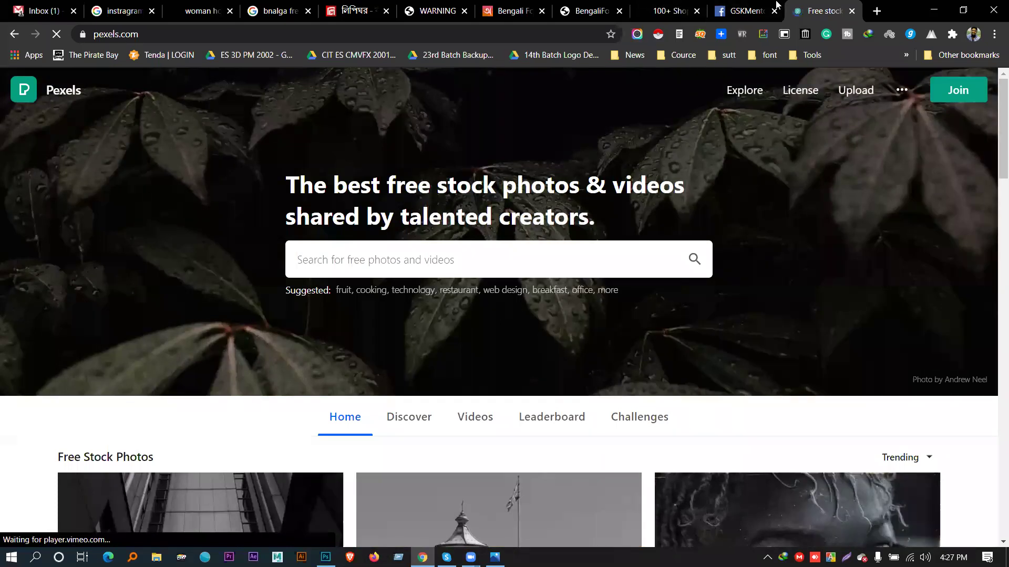
Look back at the Unsplash shopping results, return to Pexels and search it for "shopping".
left_click(670, 11)
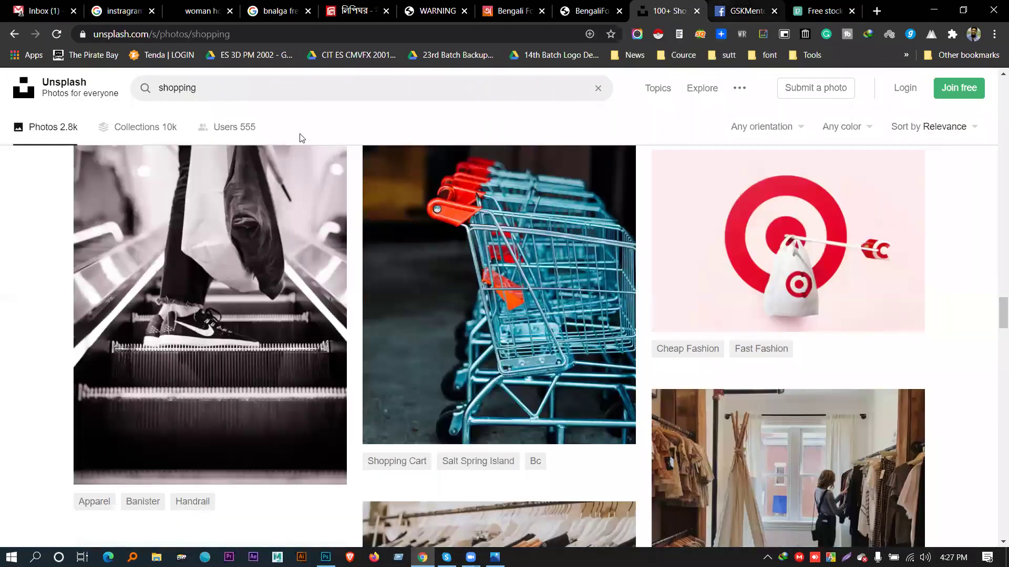
left_click(824, 10)
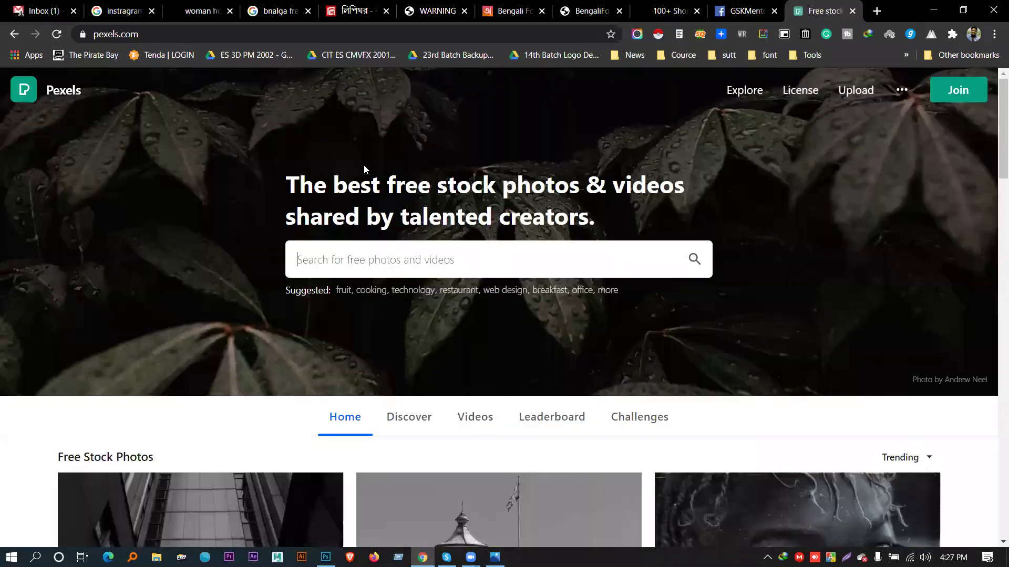
type("shopping")
key("Return")
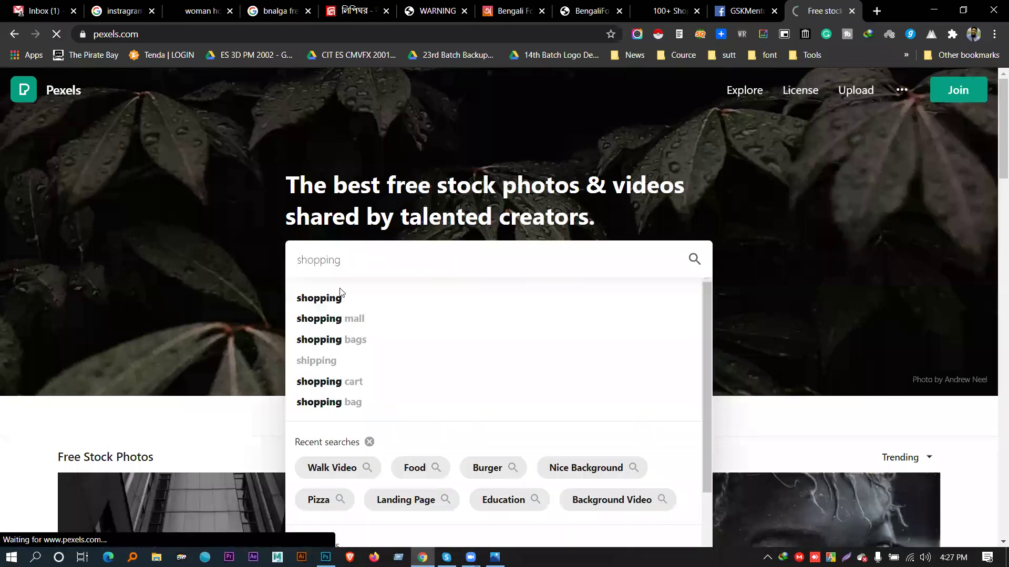
Browse the Pexels shopping results and examine the photos of women carrying shopping bags.
scroll(396, 338, "down", 6)
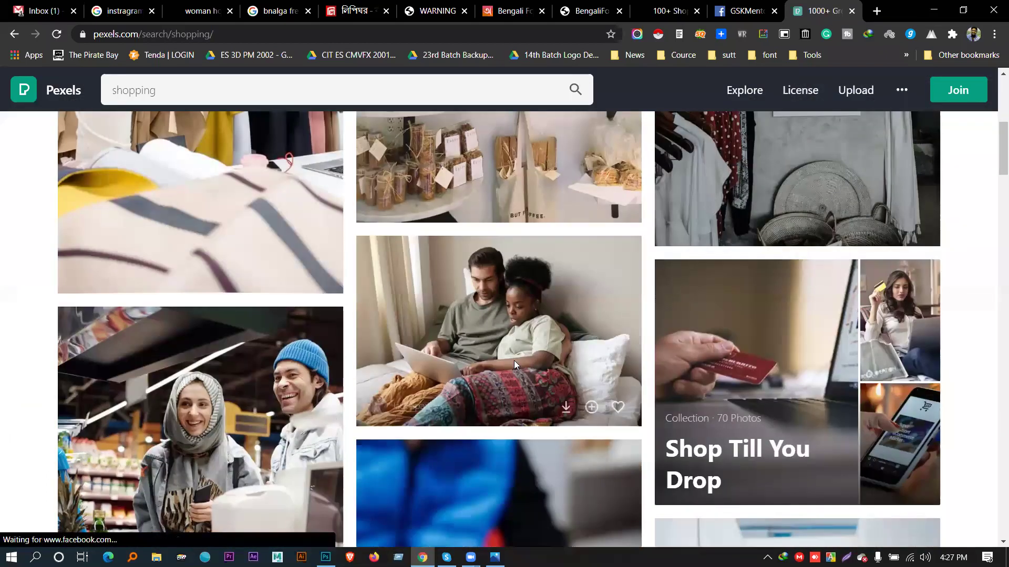
scroll(514, 360, "down", 8)
scroll(802, 333, "down", 15)
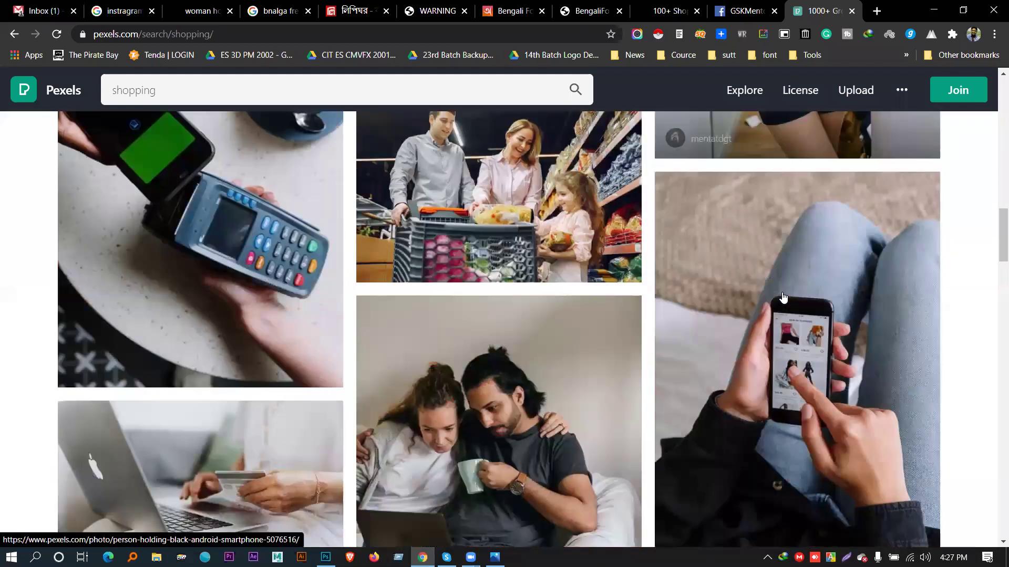
scroll(630, 342, "down", 14)
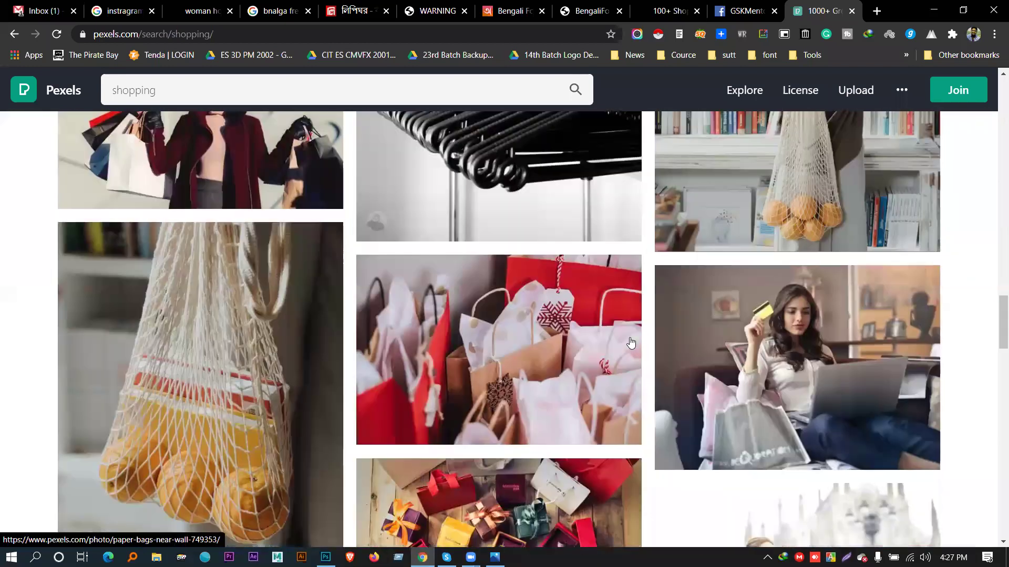
scroll(885, 328, "up", 4)
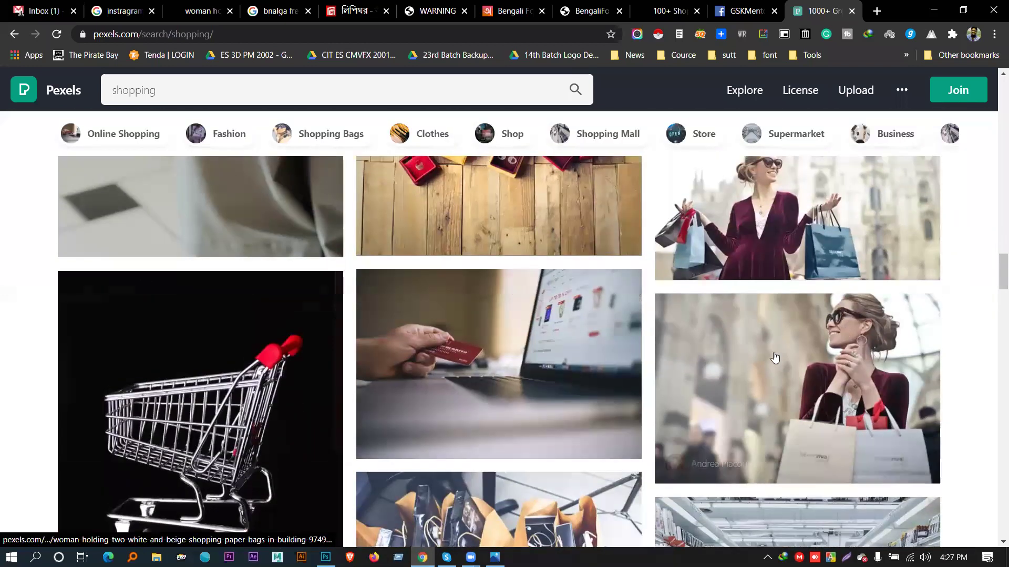
scroll(760, 288, "up", 3)
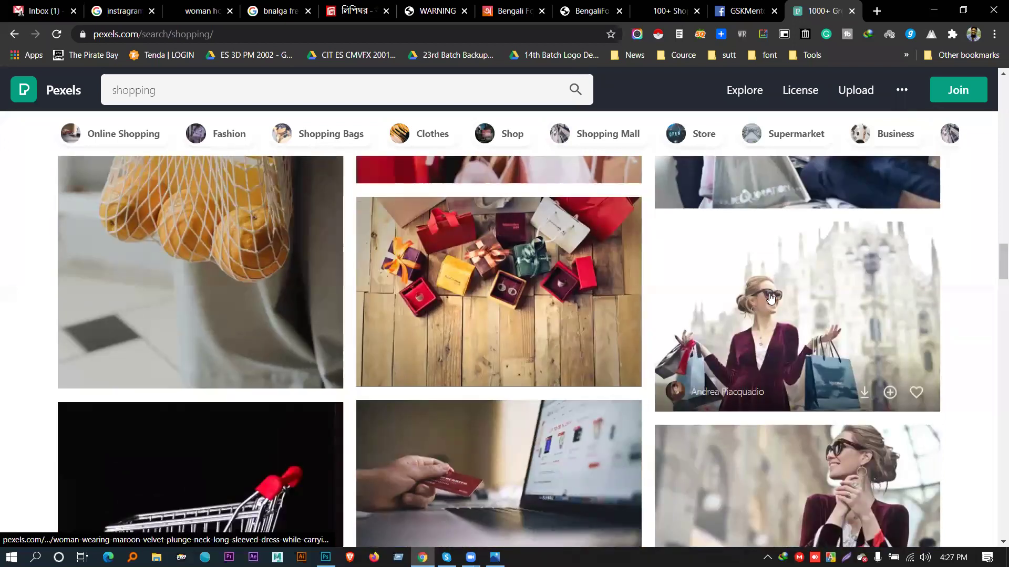
View the banner in Photoshop, return to Pexels in Chrome and examine further shopping photos as model image options.
left_click(325, 557)
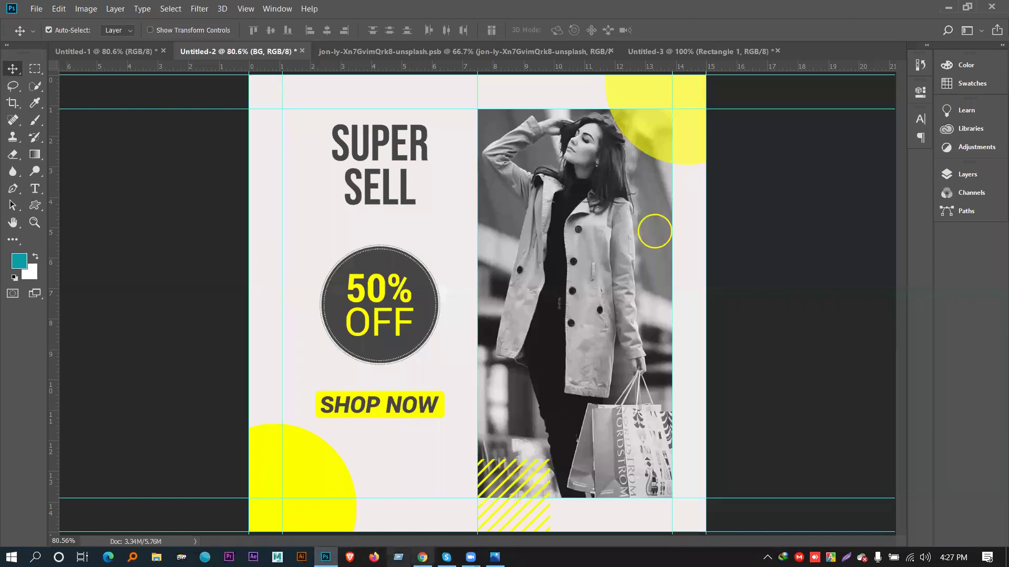
left_click(423, 556)
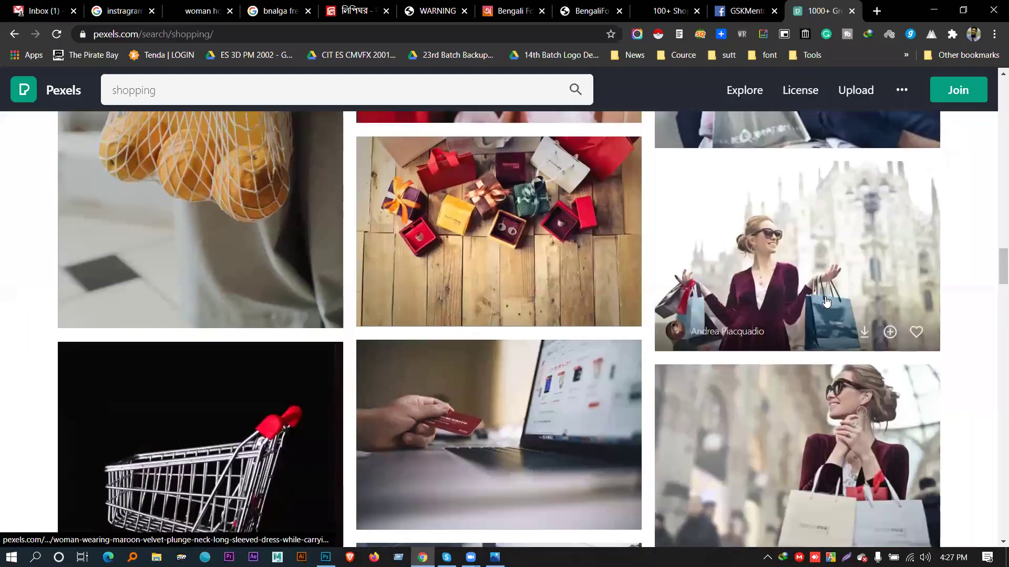
scroll(825, 301, "down", 9)
scroll(826, 302, "up", 5)
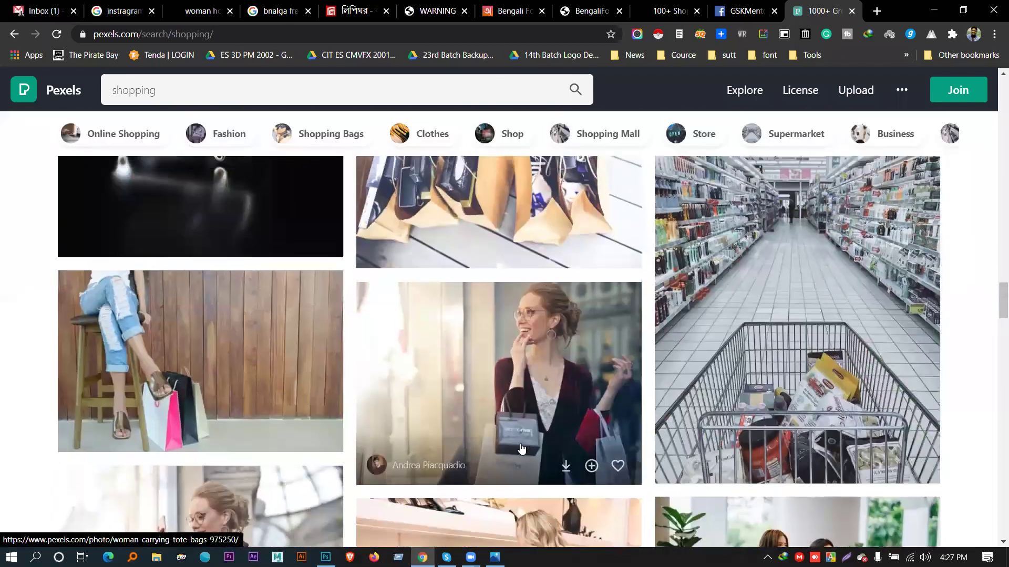
scroll(544, 381, "down", 5)
scroll(176, 323, "up", 2)
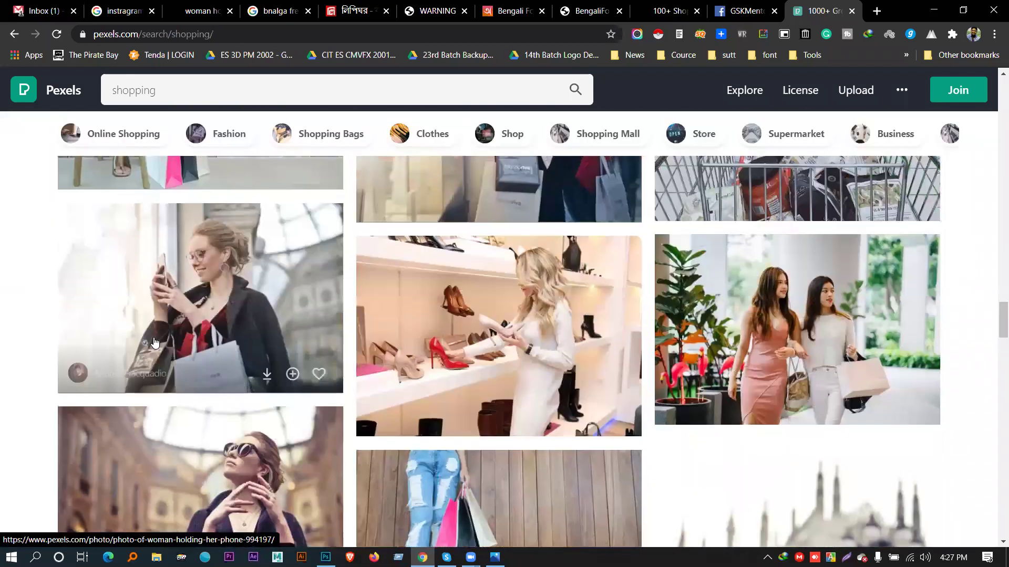